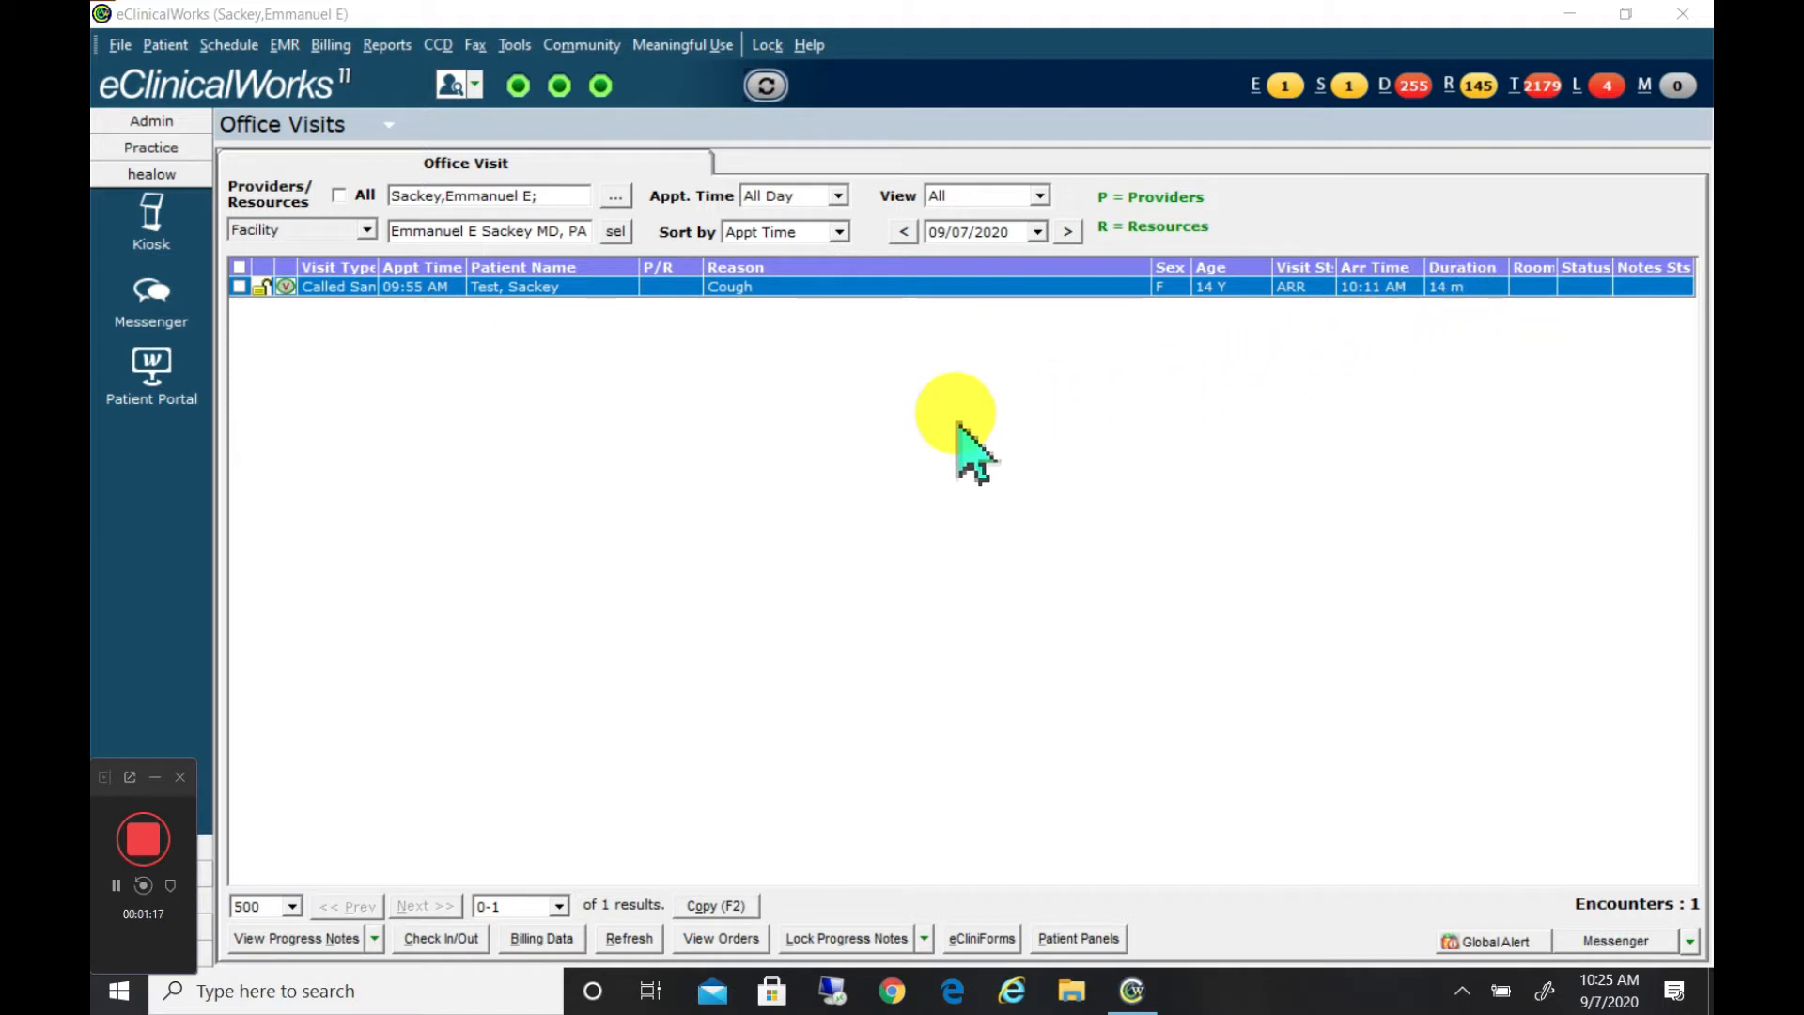
Open the progress note for the 09/07/2020 cough visit without carrying forward the current medications
{"action": "double_click", "coordinate": [668, 288]}
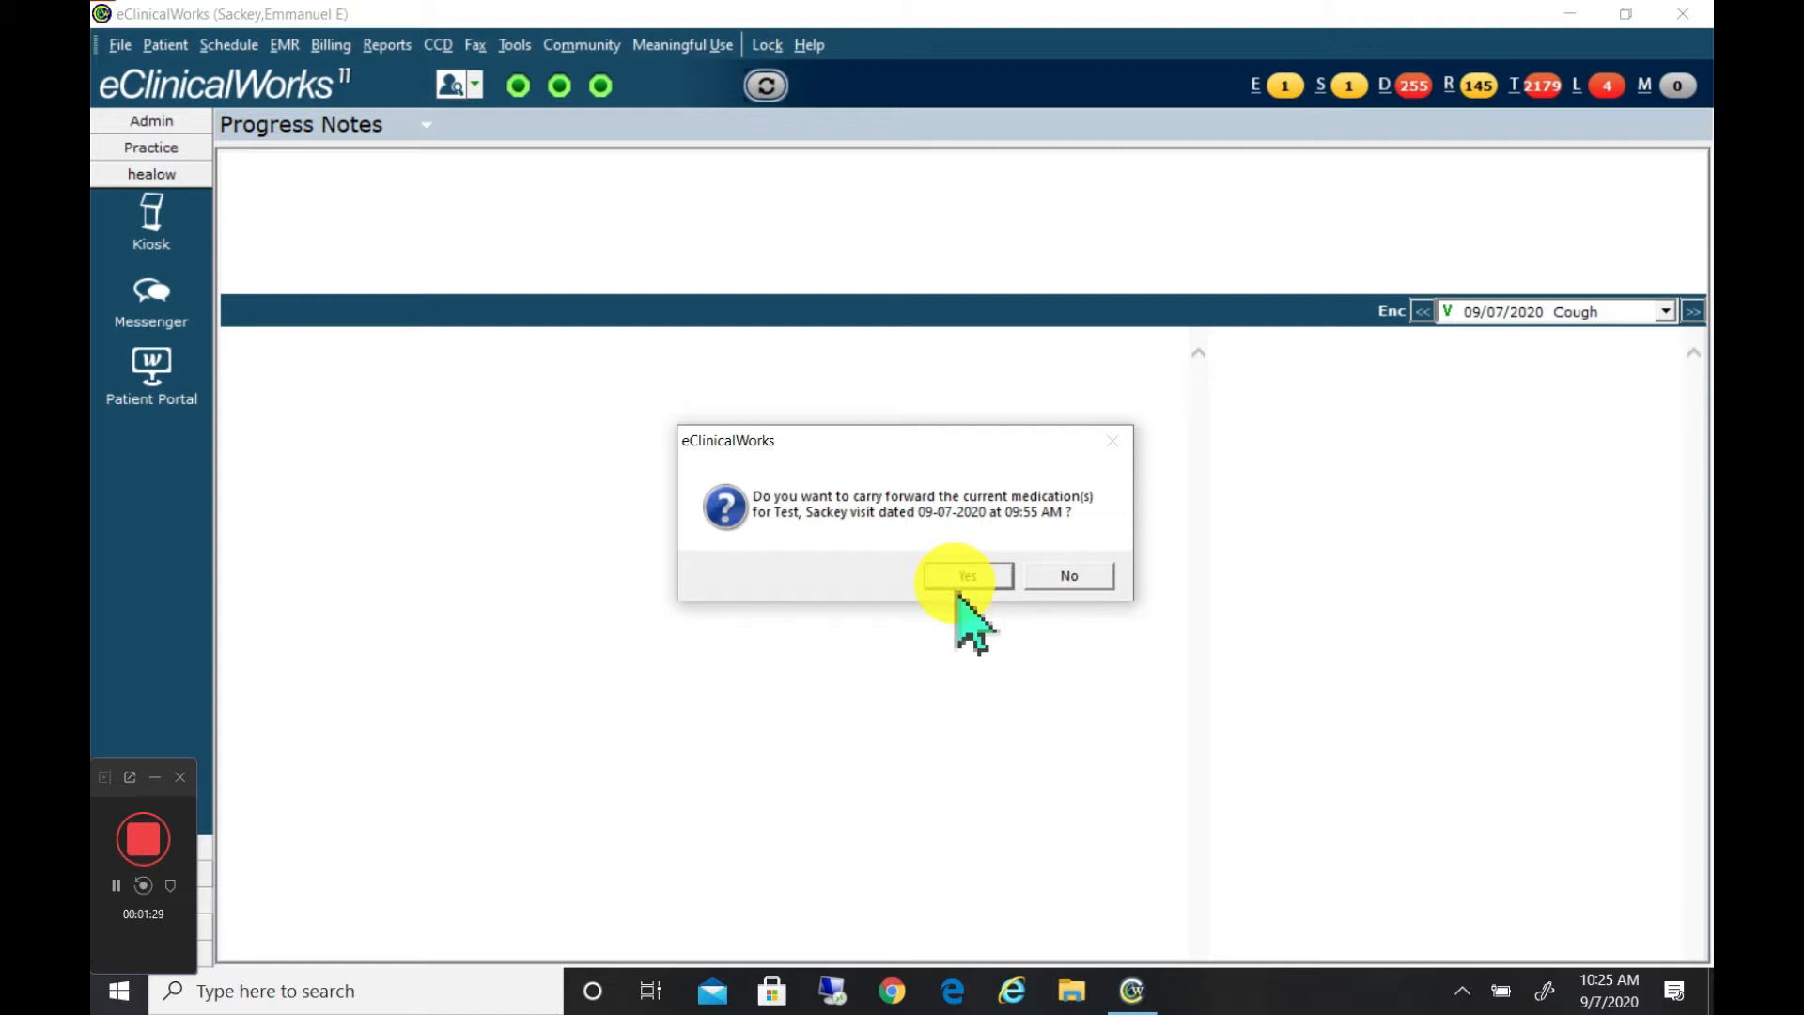
{"action": "left_click", "coordinate": [1074, 576]}
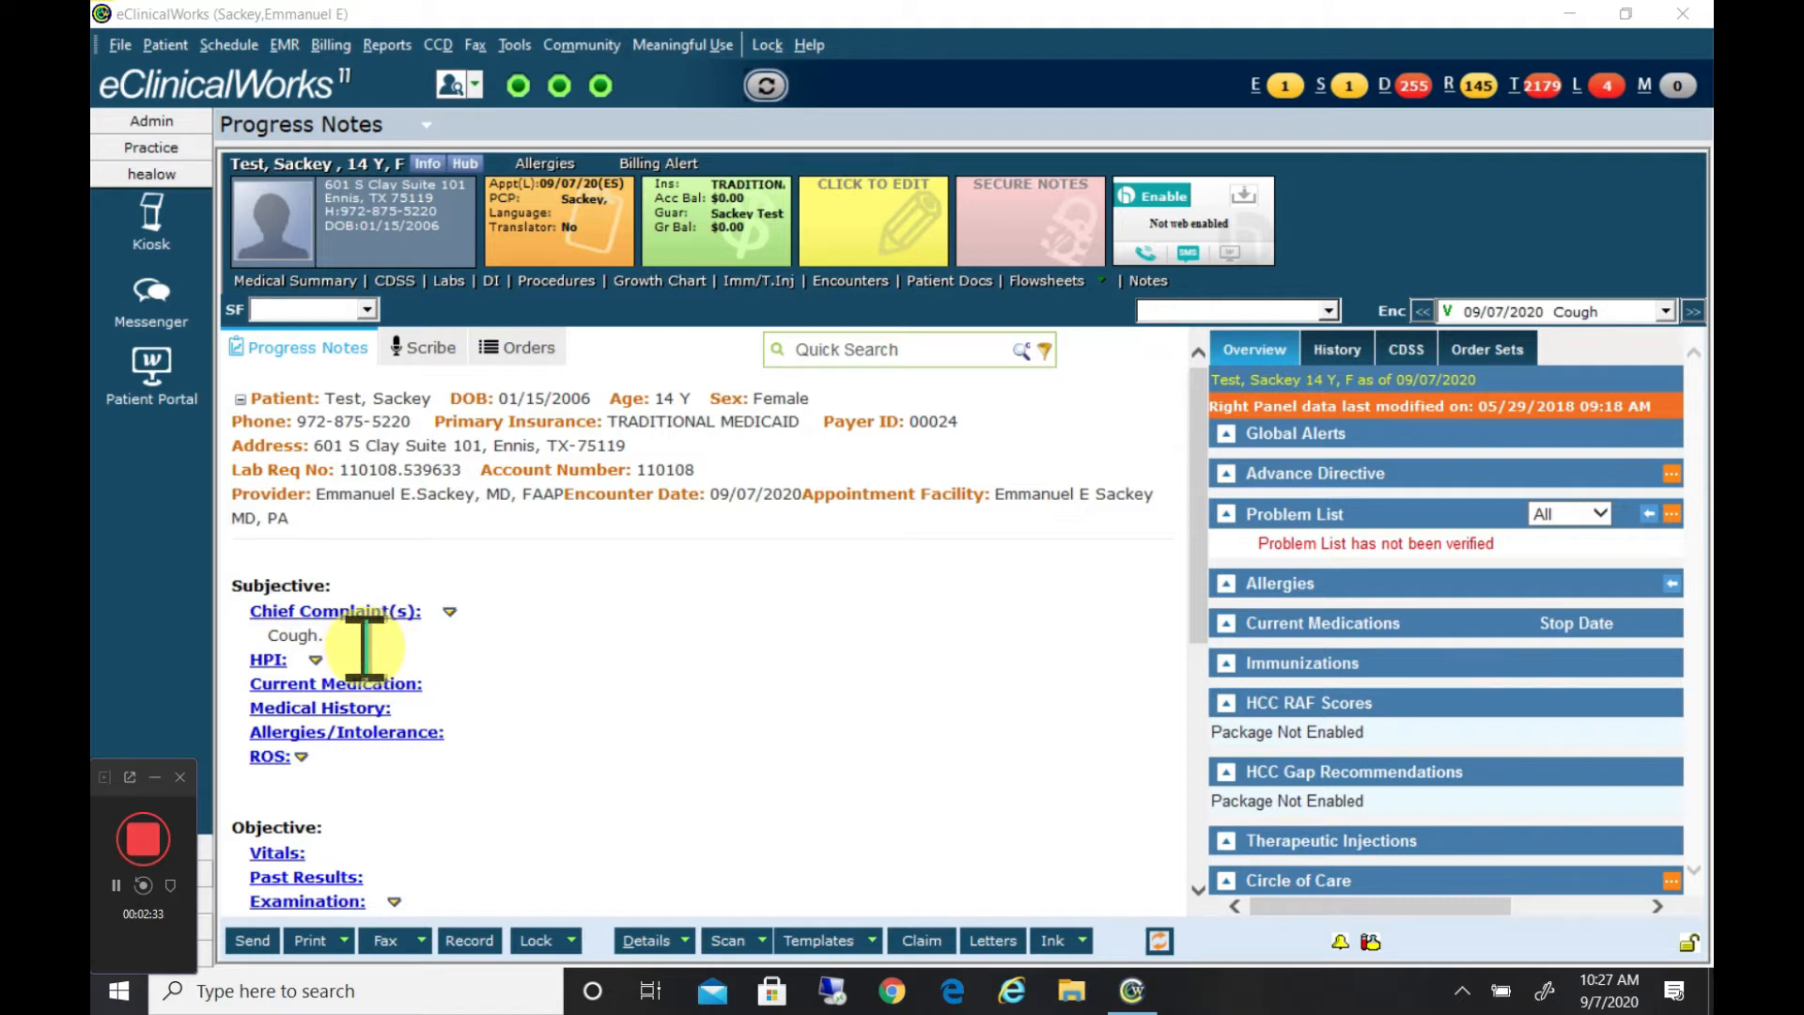
Mark Cough as a complaint among the ENT/respiratory symptoms of the HPI
{"action": "left_click", "coordinate": [269, 660]}
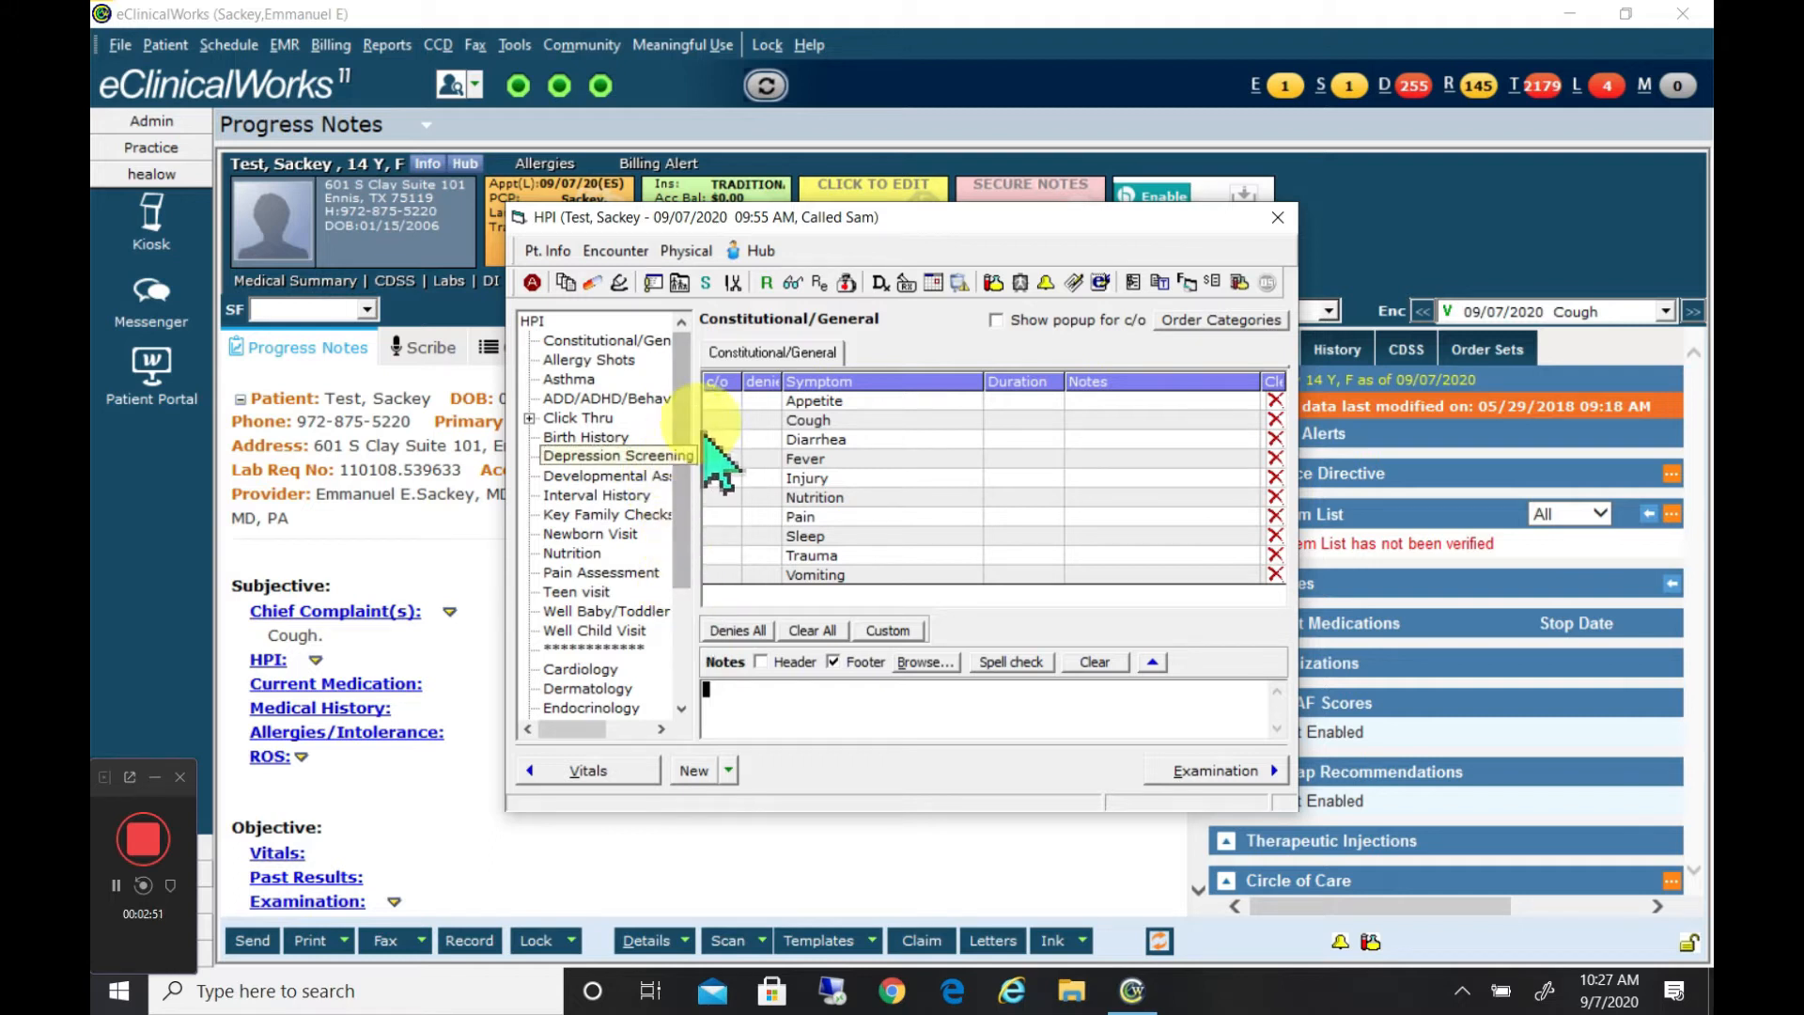
{"action": "scroll", "coordinate": [706, 479], "scroll_direction": "down", "scroll_amount": 1}
{"action": "left_click_drag", "start_coordinate": [692, 453], "coordinate": [688, 538]}
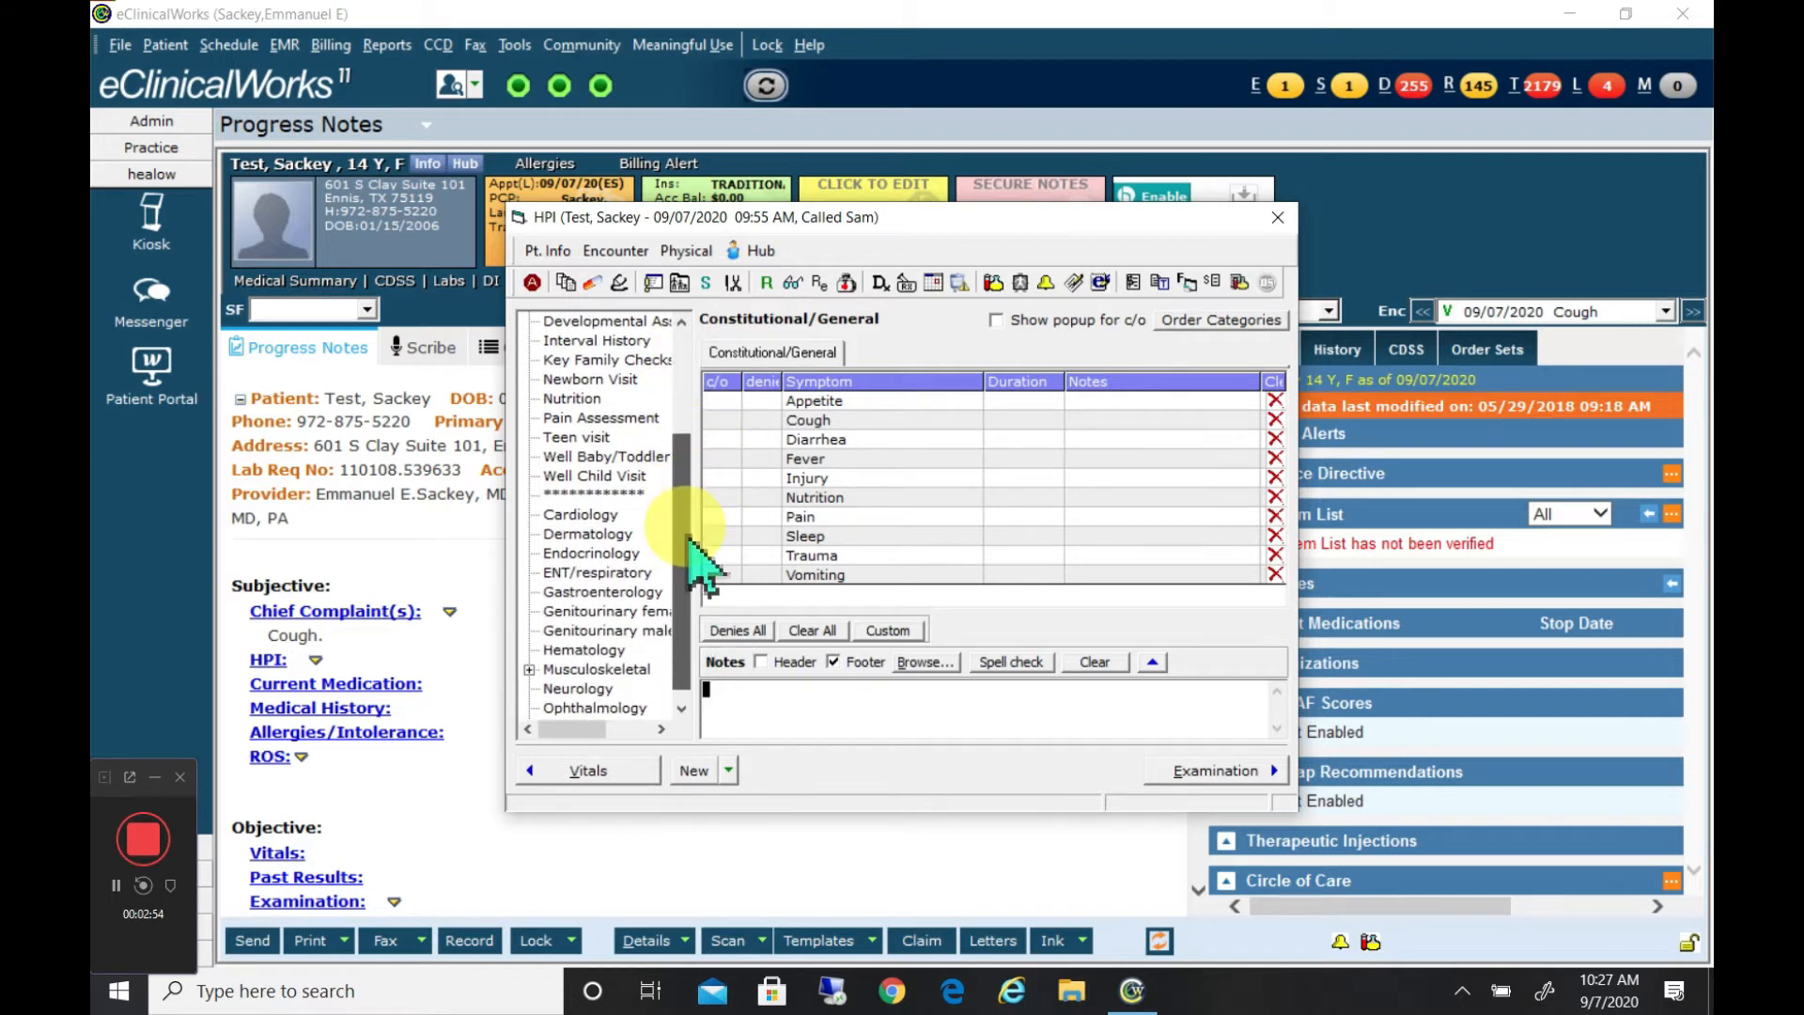
{"action": "left_click", "coordinate": [586, 575]}
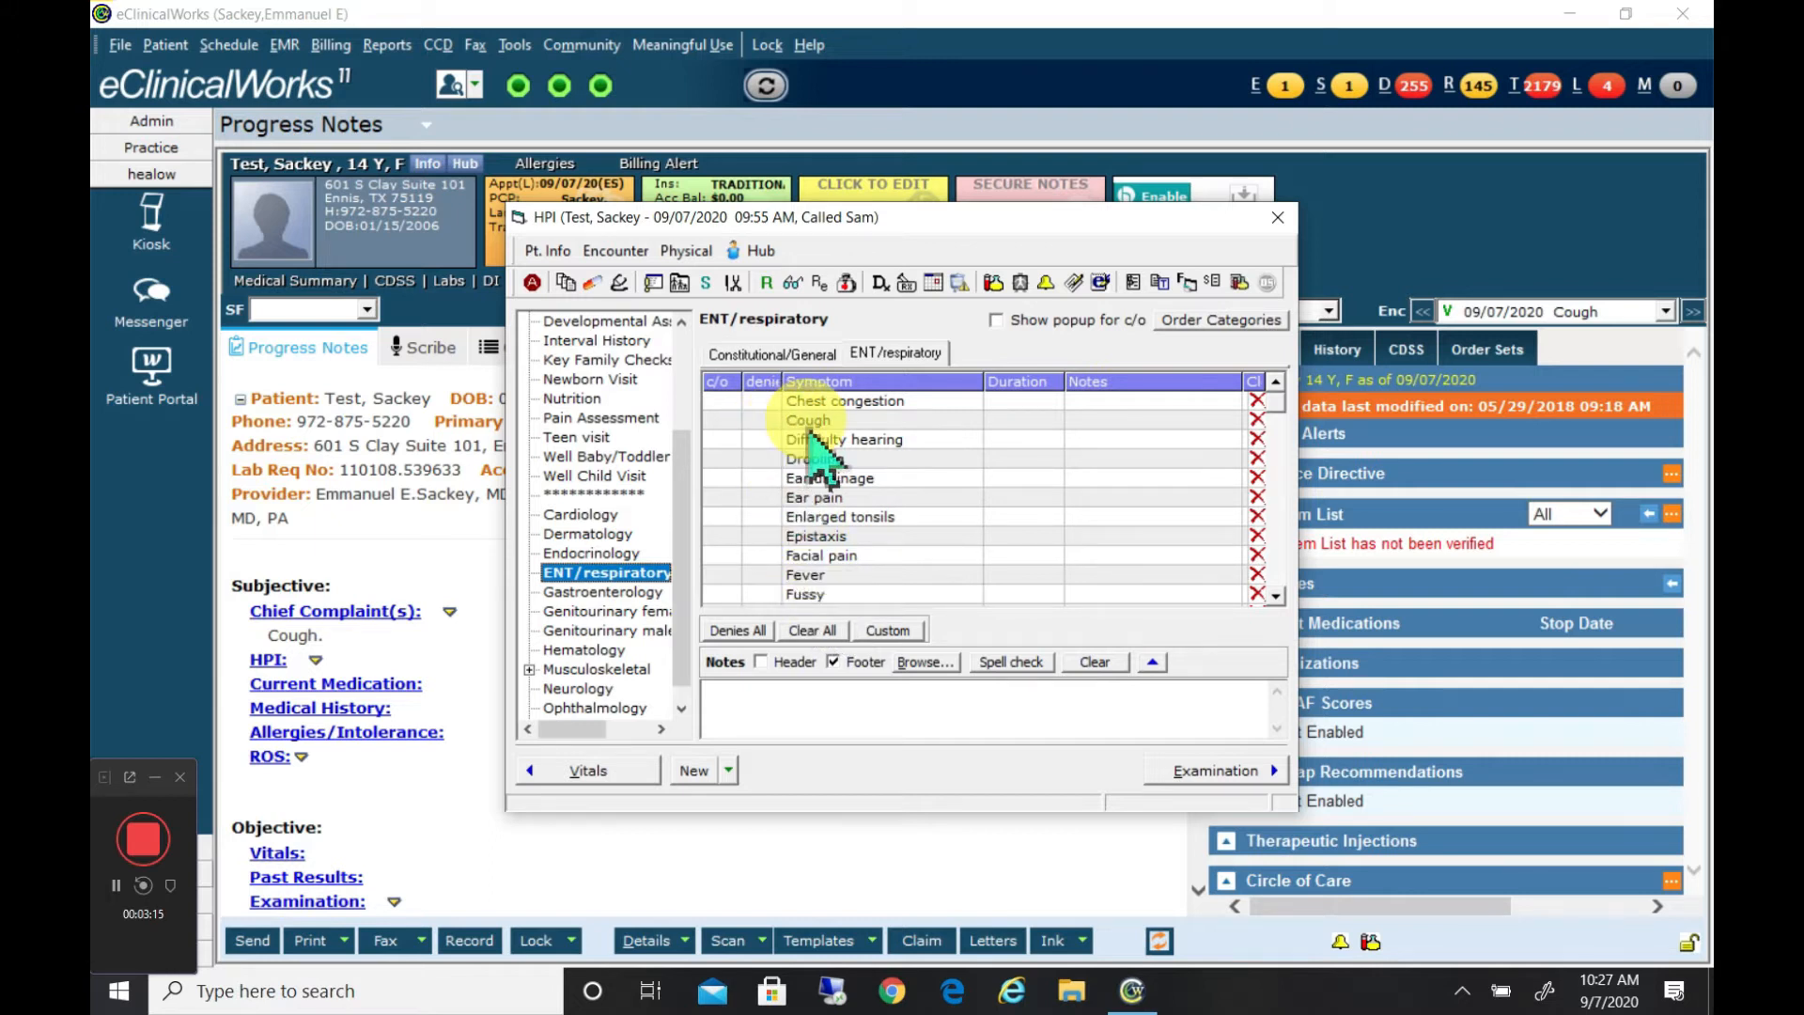
{"action": "left_click", "coordinate": [729, 427]}
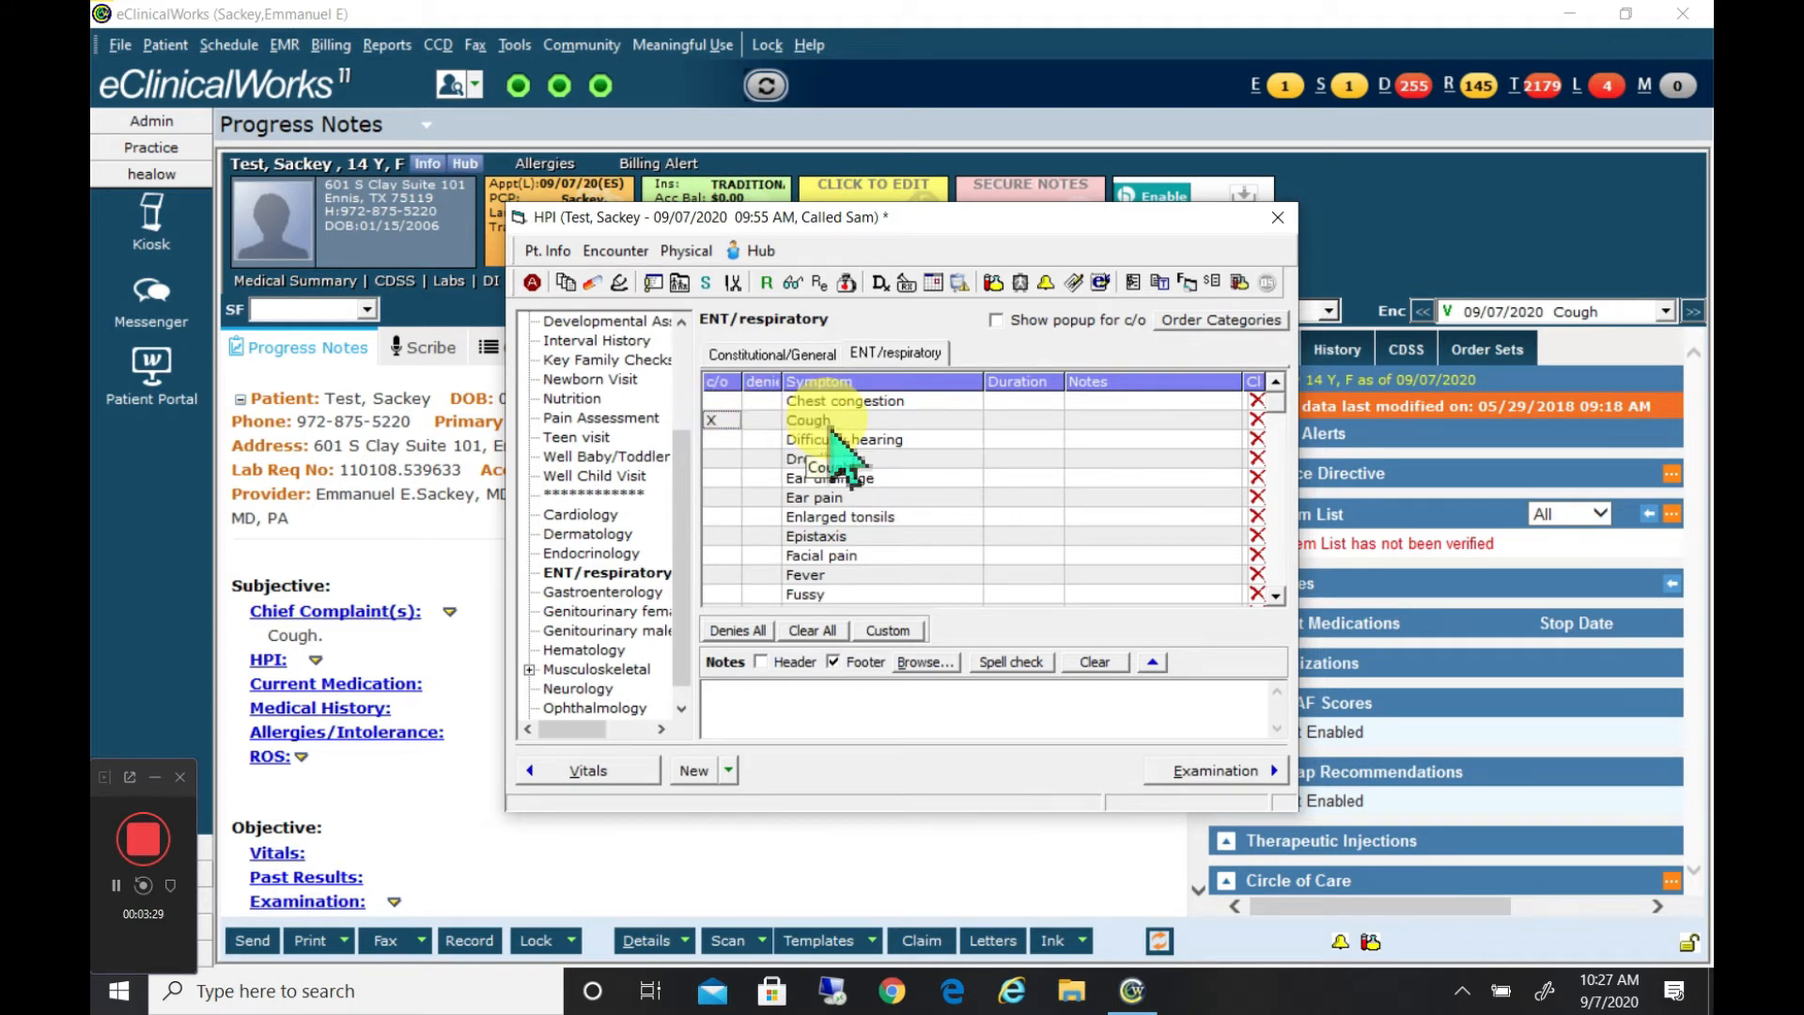
Record the cough's duration as 1 week with the notes "congested cough all day long croupy" and return to the progress note
{"action": "left_click", "coordinate": [1023, 423]}
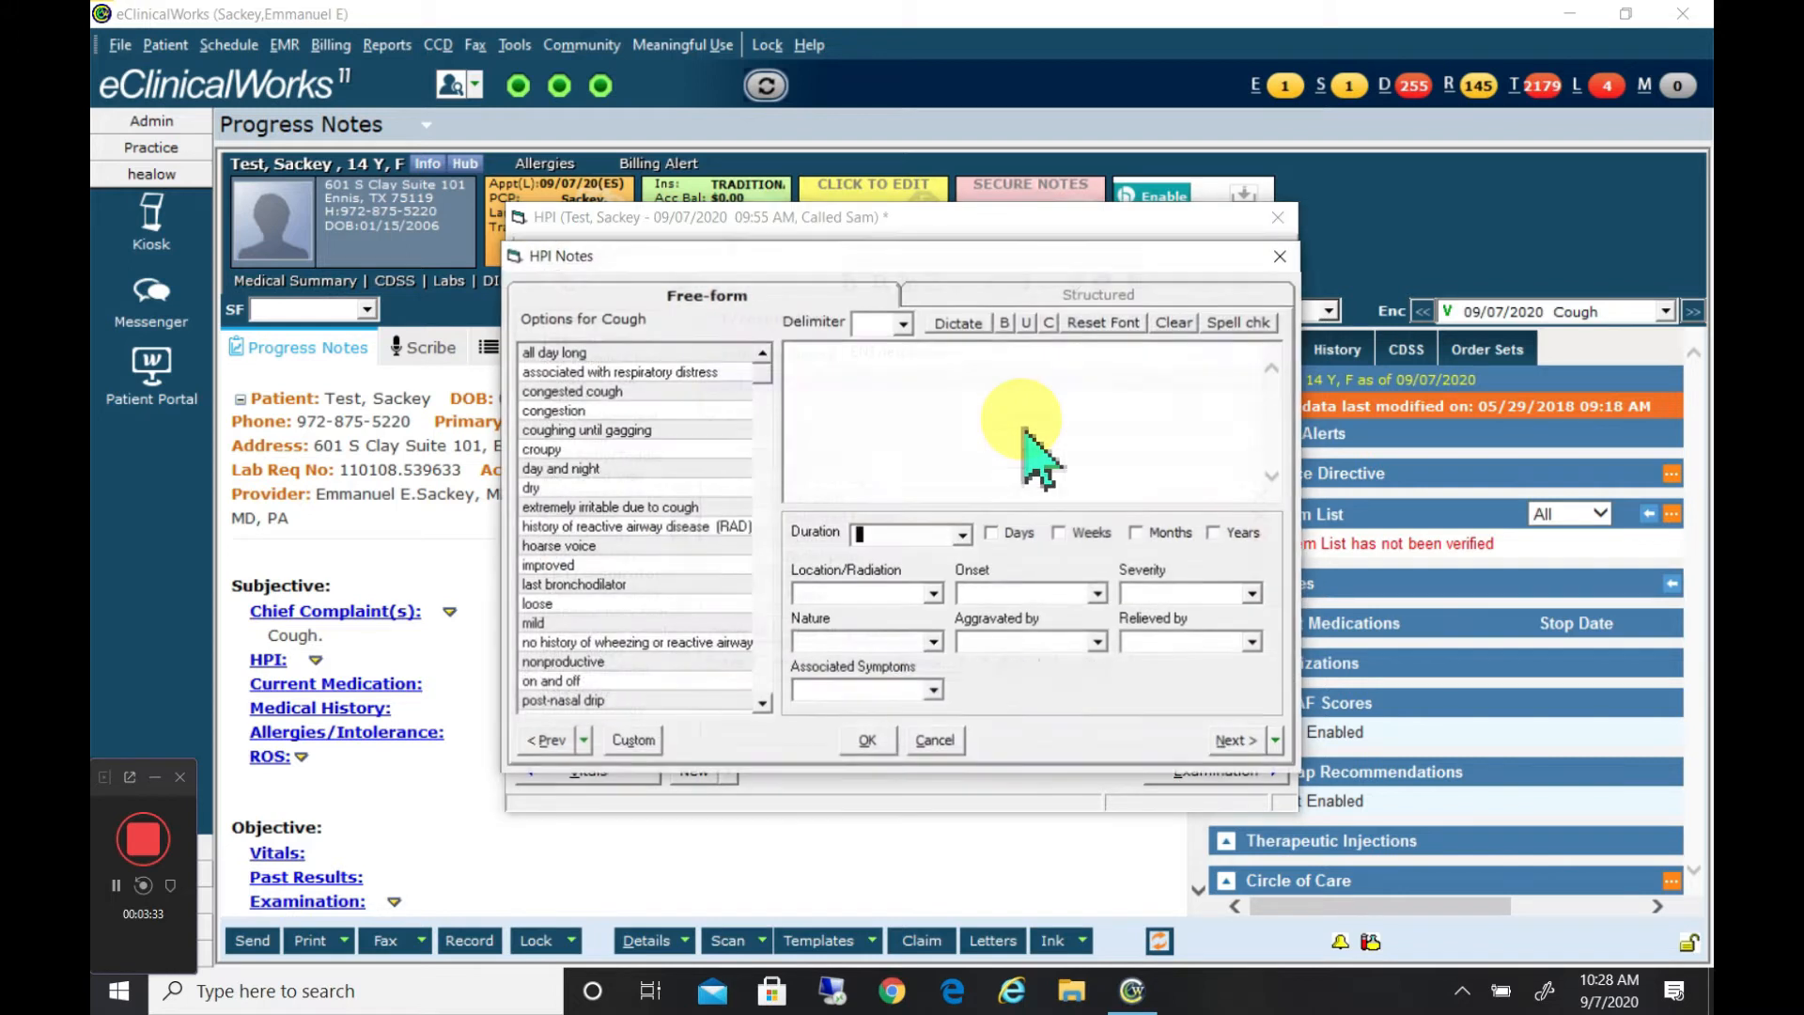
{"action": "left_click", "coordinate": [963, 536]}
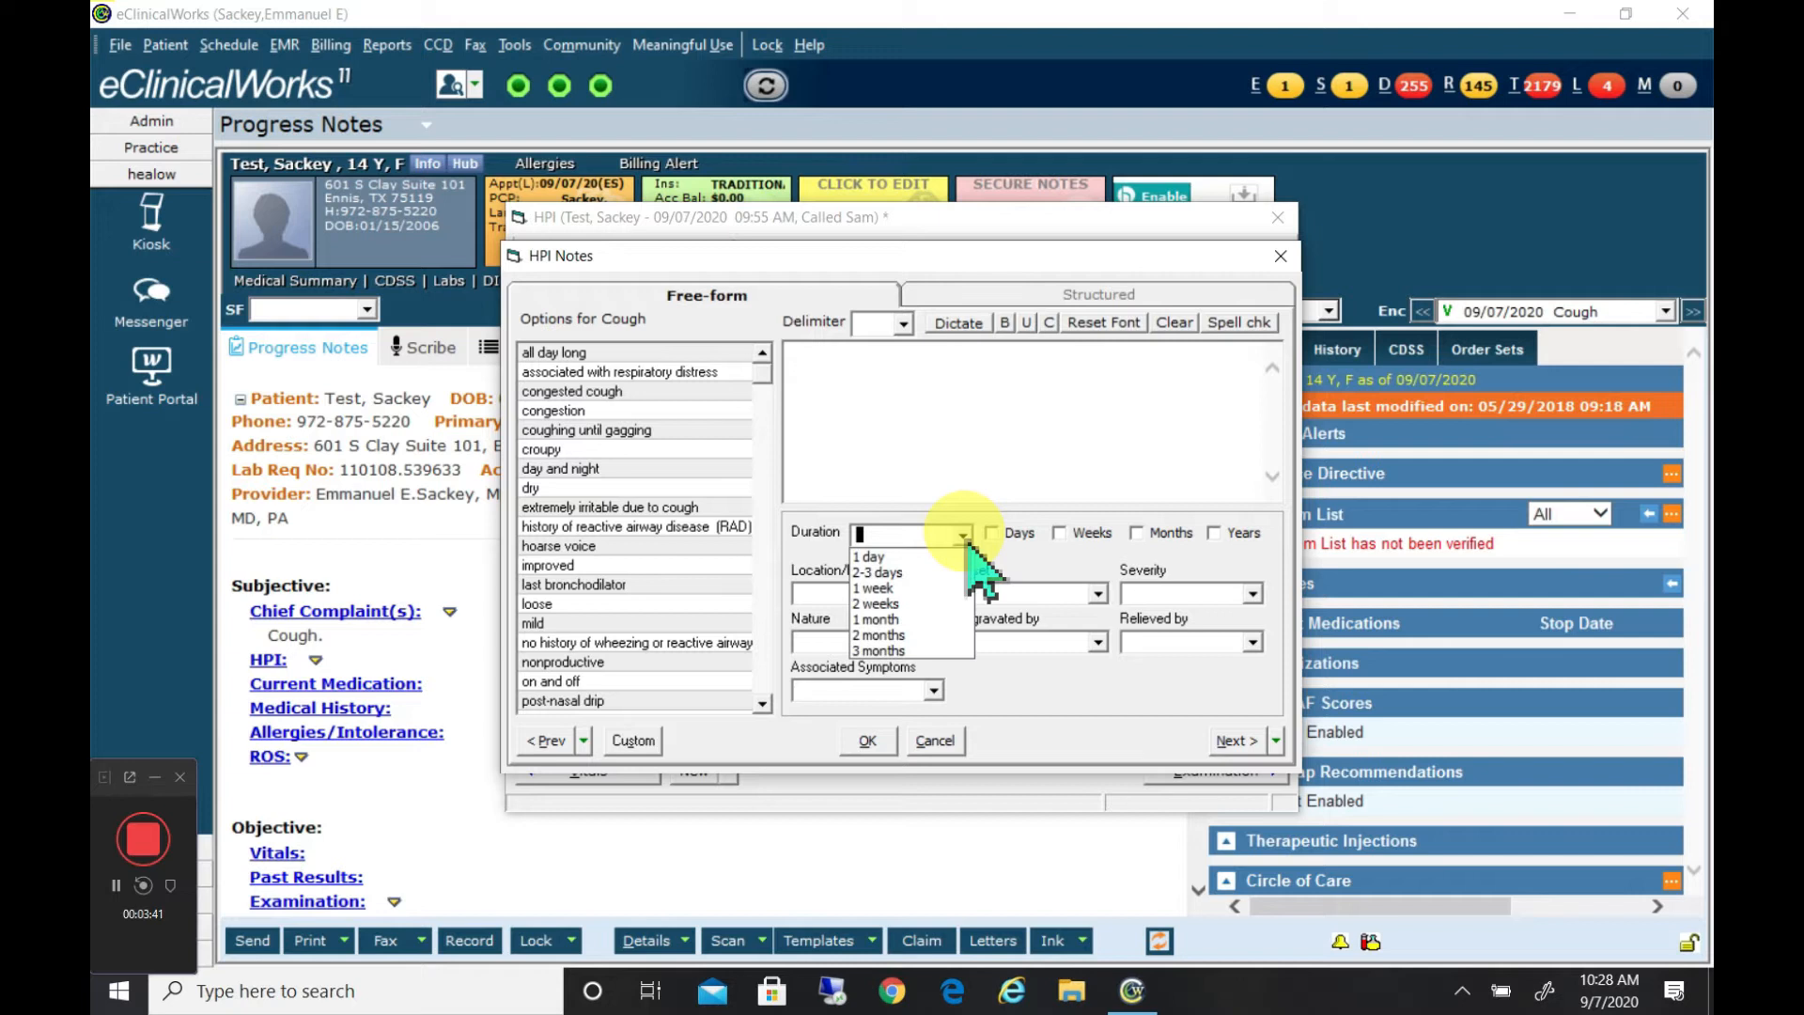
{"action": "left_click", "coordinate": [945, 590]}
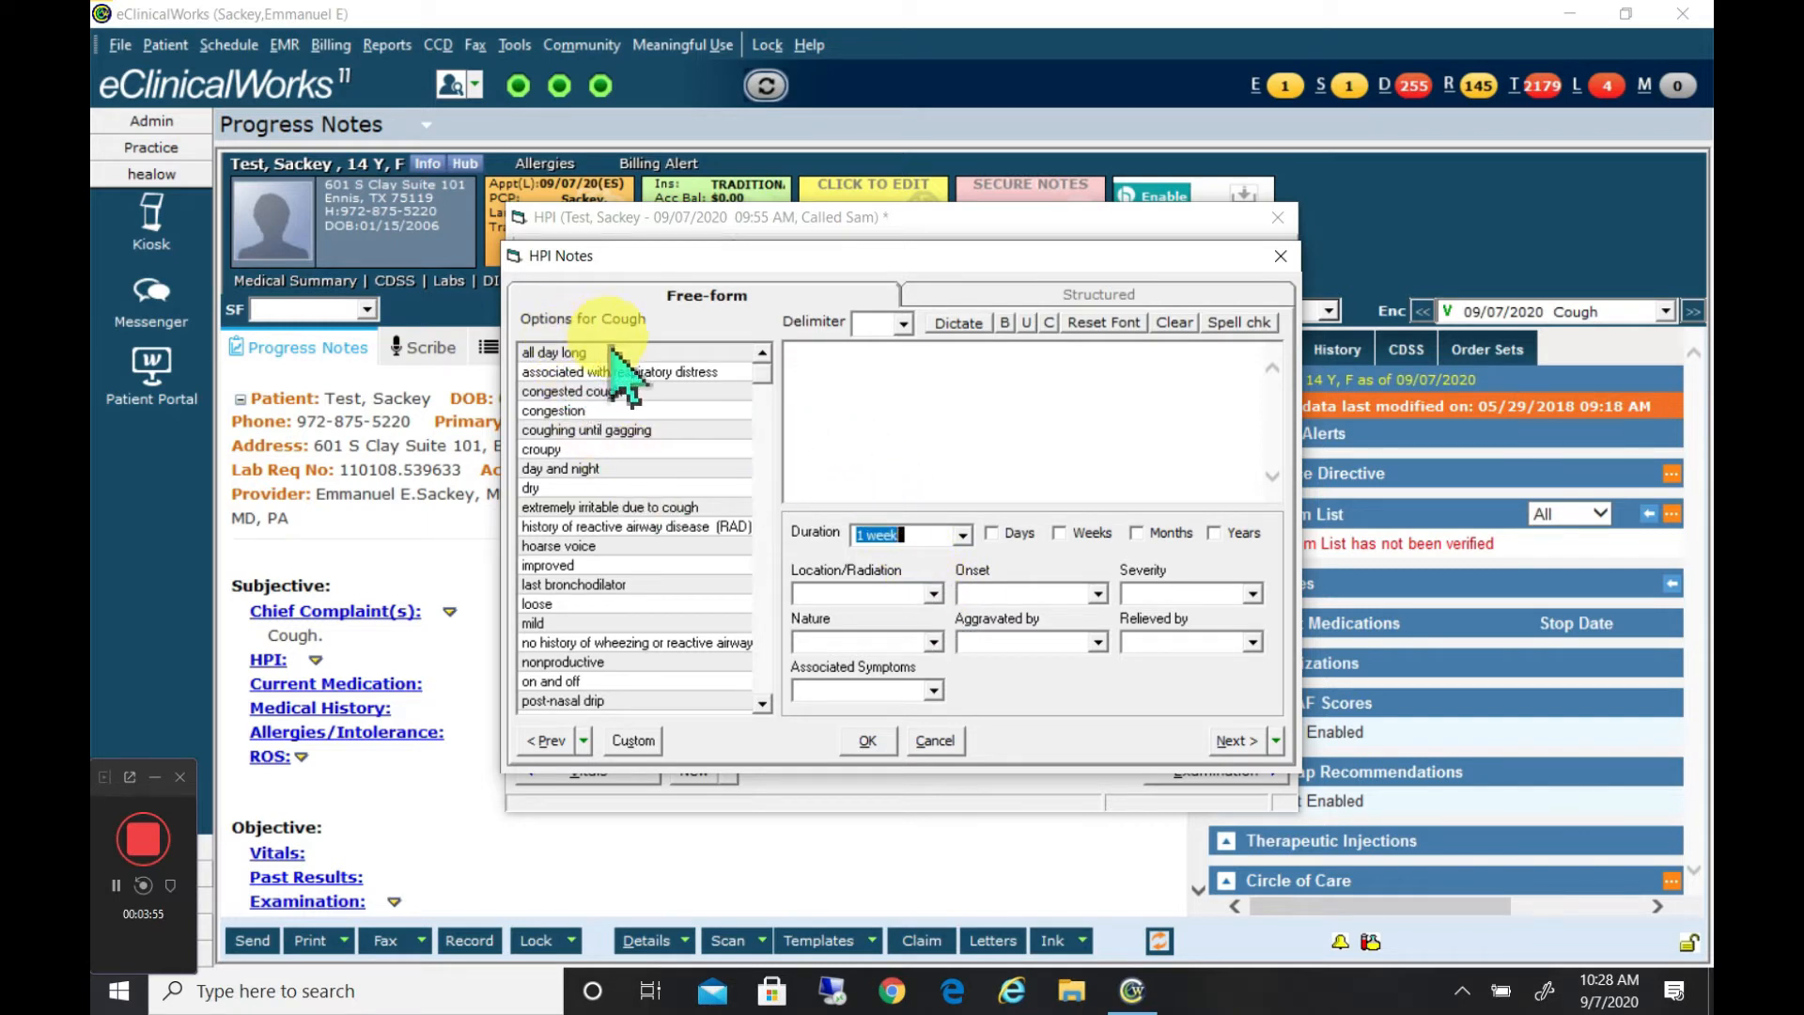
{"action": "left_click", "coordinate": [606, 397]}
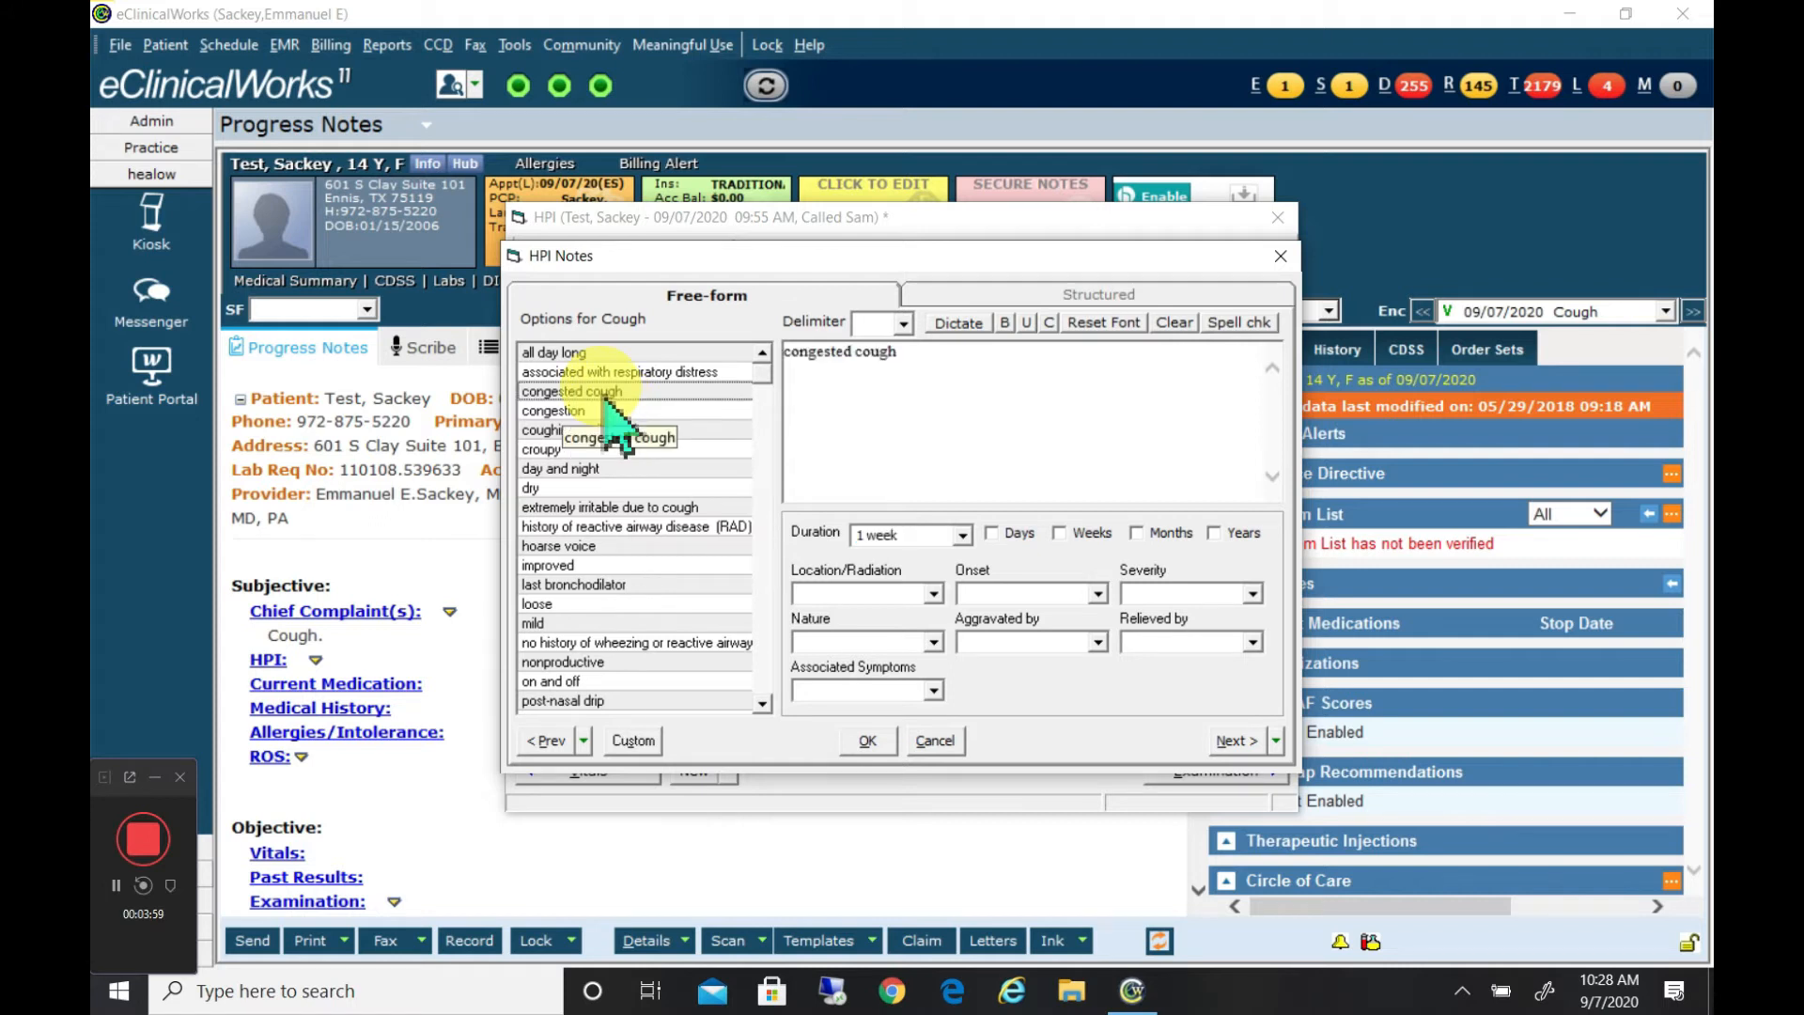
{"action": "left_click", "coordinate": [564, 356]}
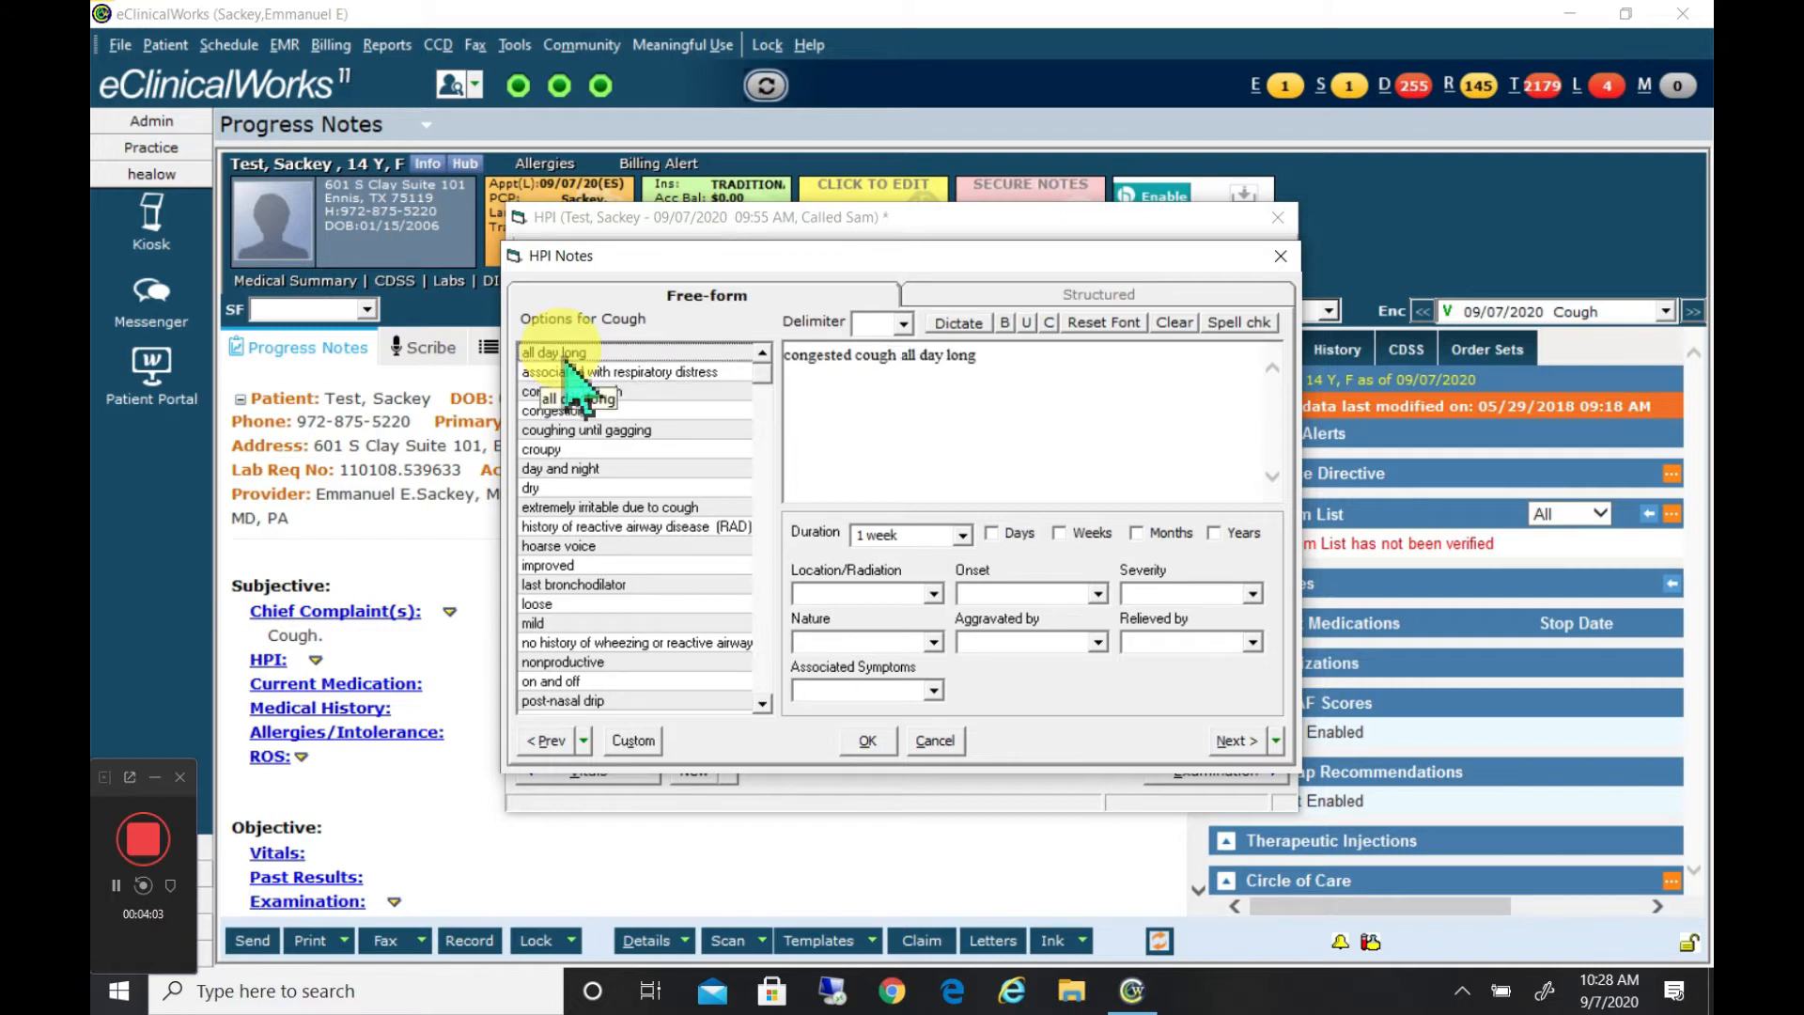
{"action": "left_click", "coordinate": [592, 451]}
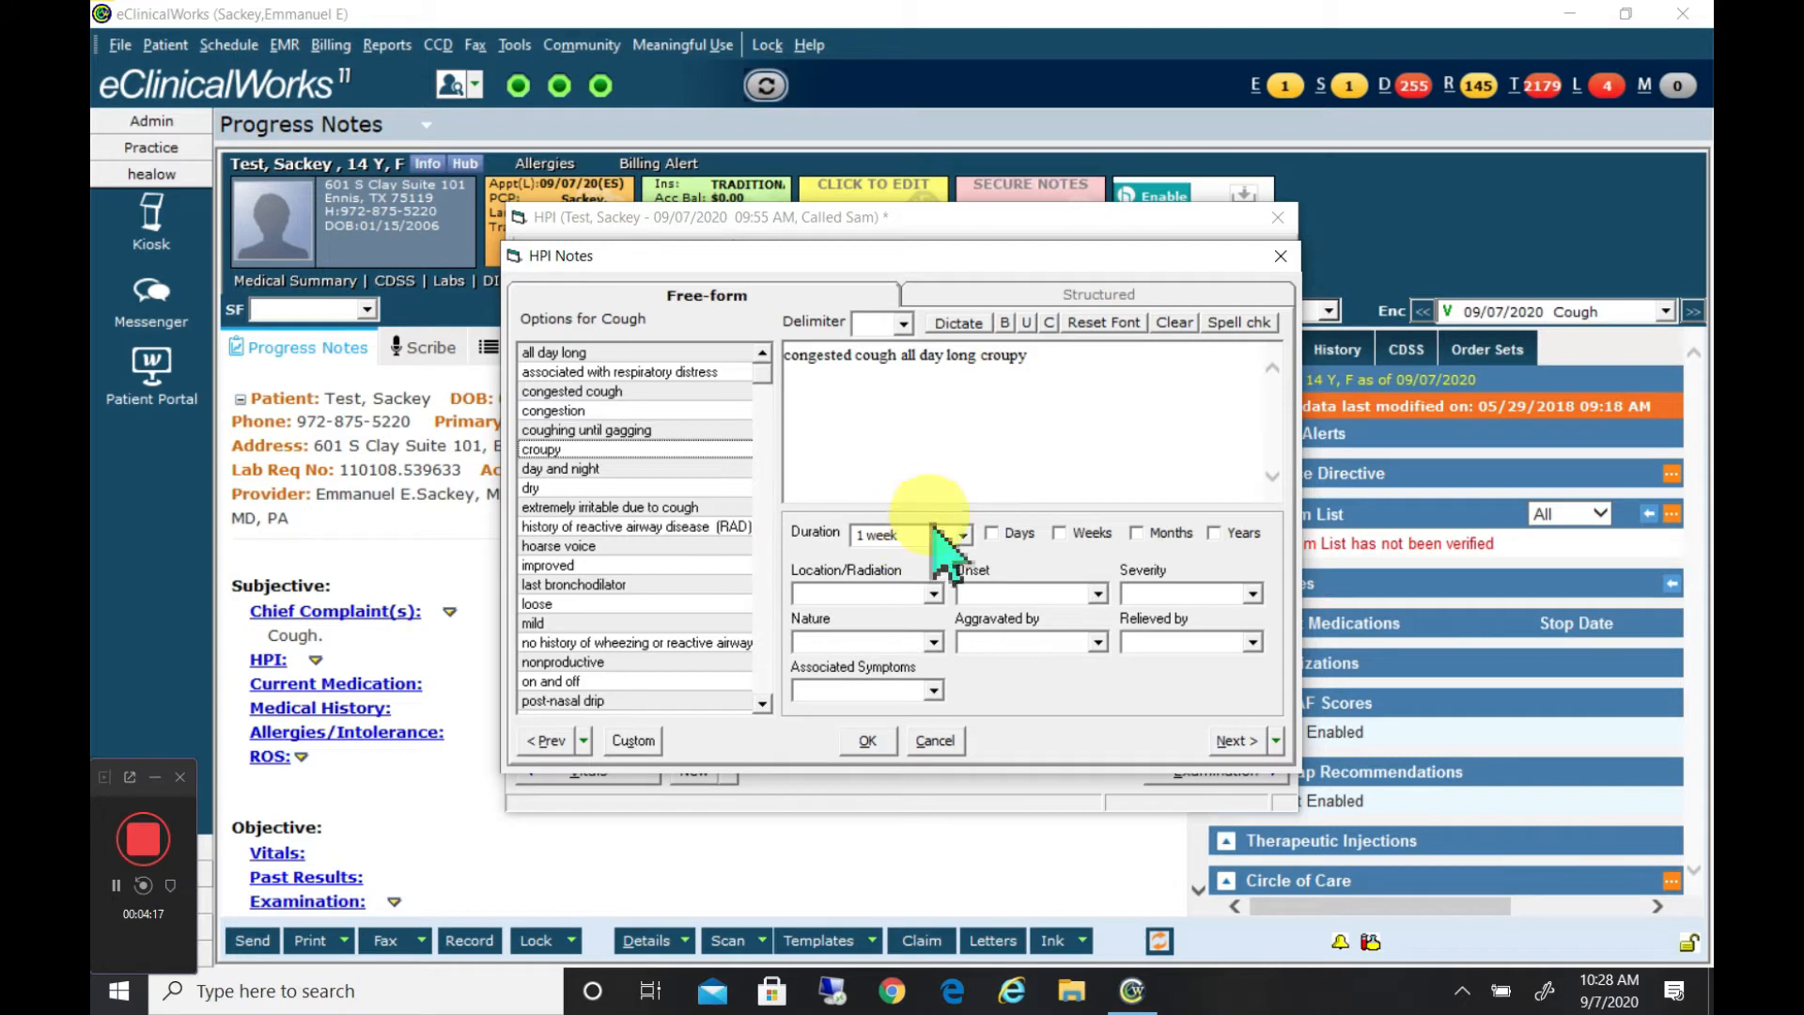
{"action": "left_click", "coordinate": [867, 742]}
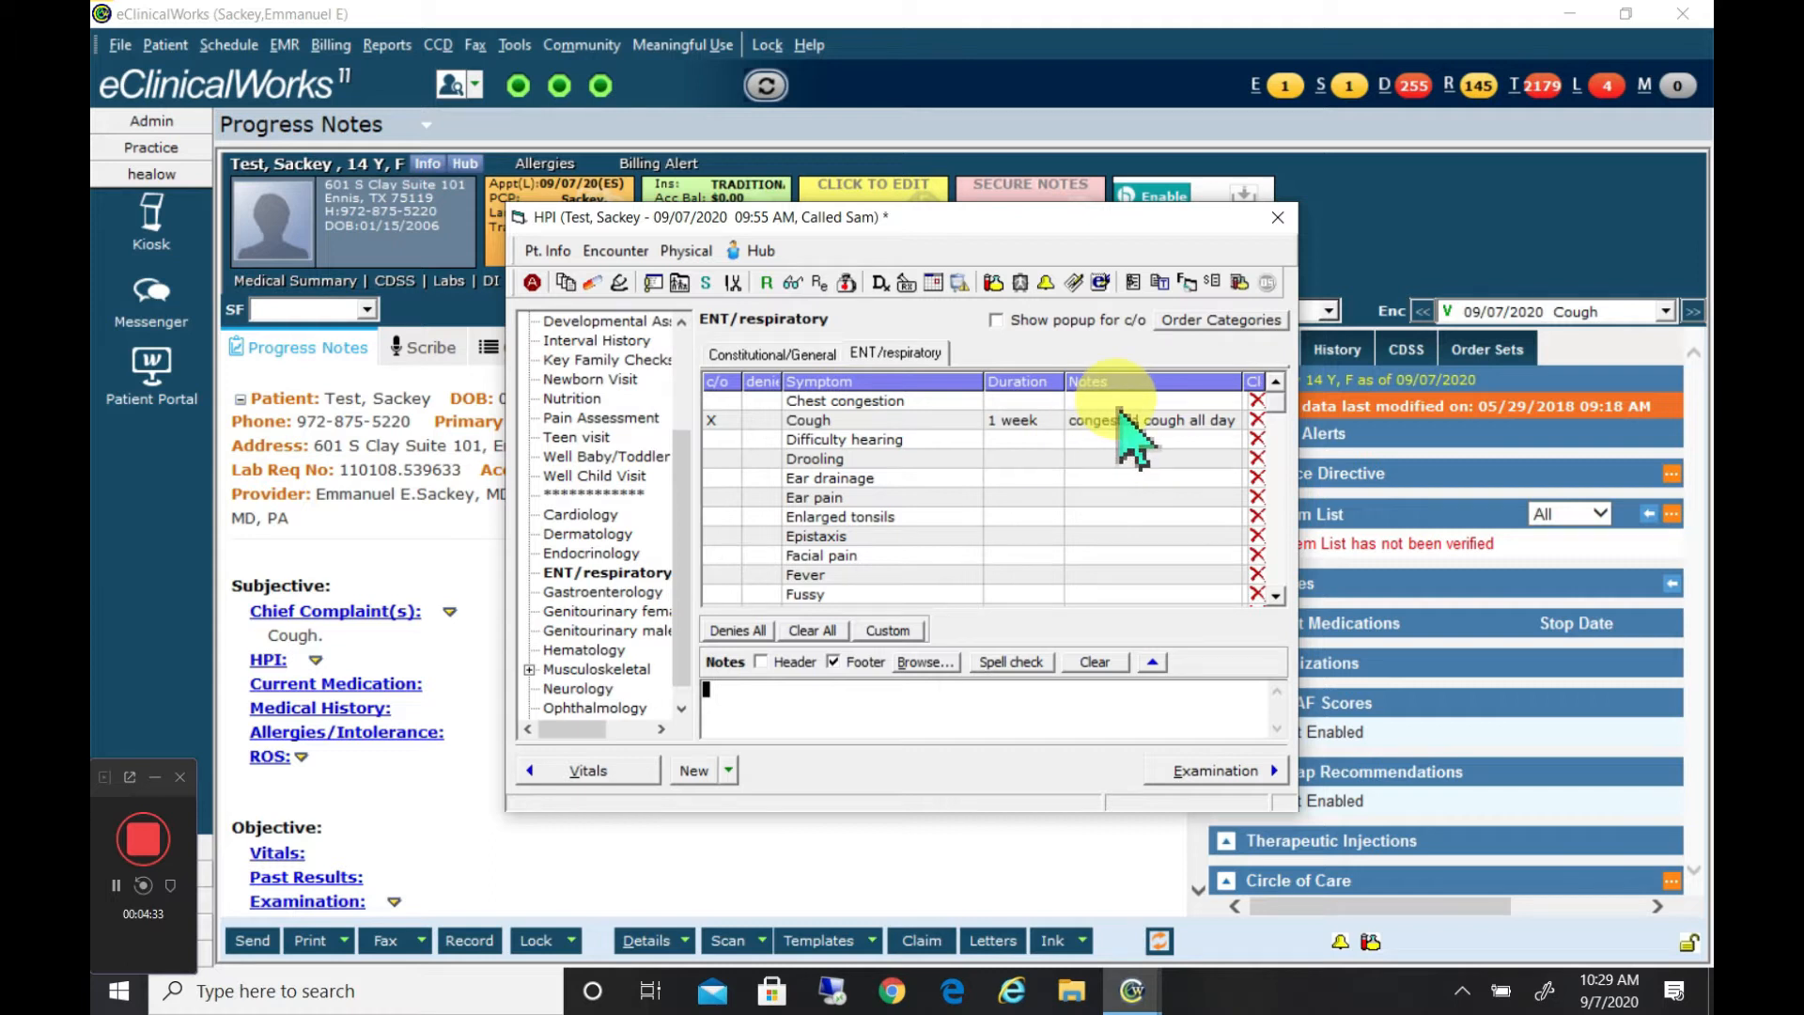
{"action": "left_click", "coordinate": [1278, 217]}
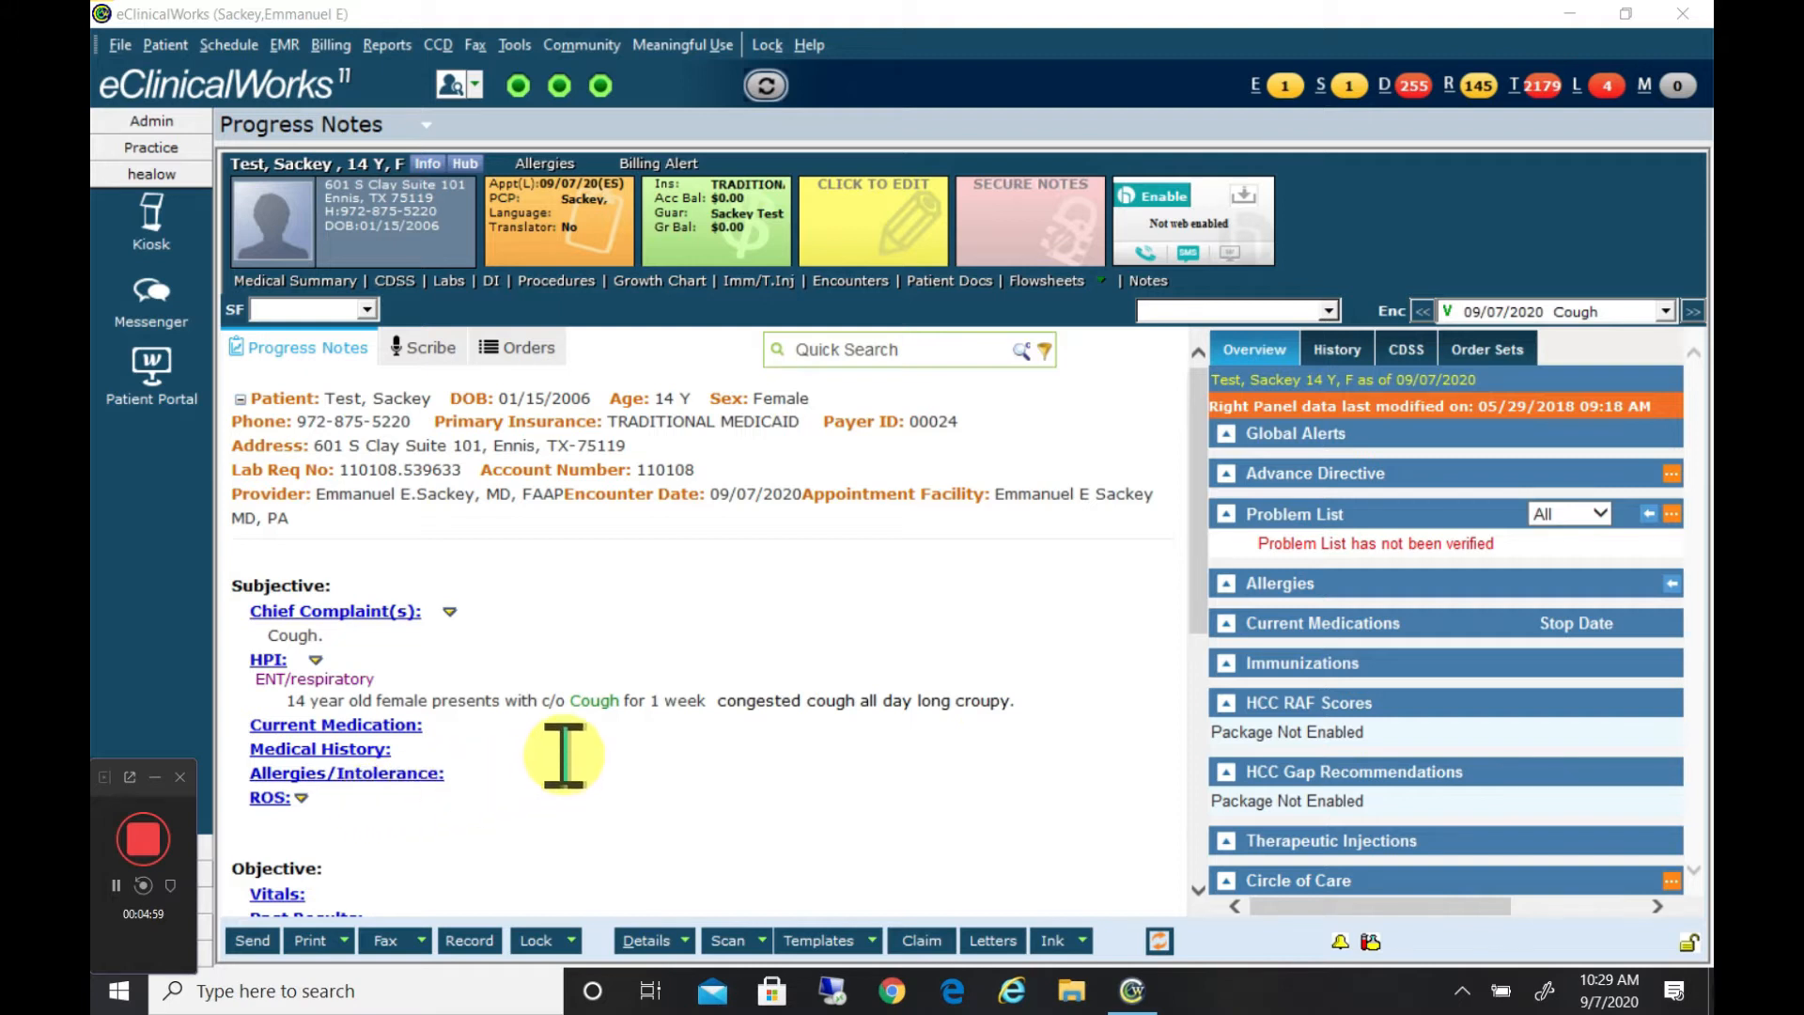
Reopen the HPI and mark Runny nose as a complaint among the ENT/respiratory symptoms
{"action": "left_click", "coordinate": [268, 660]}
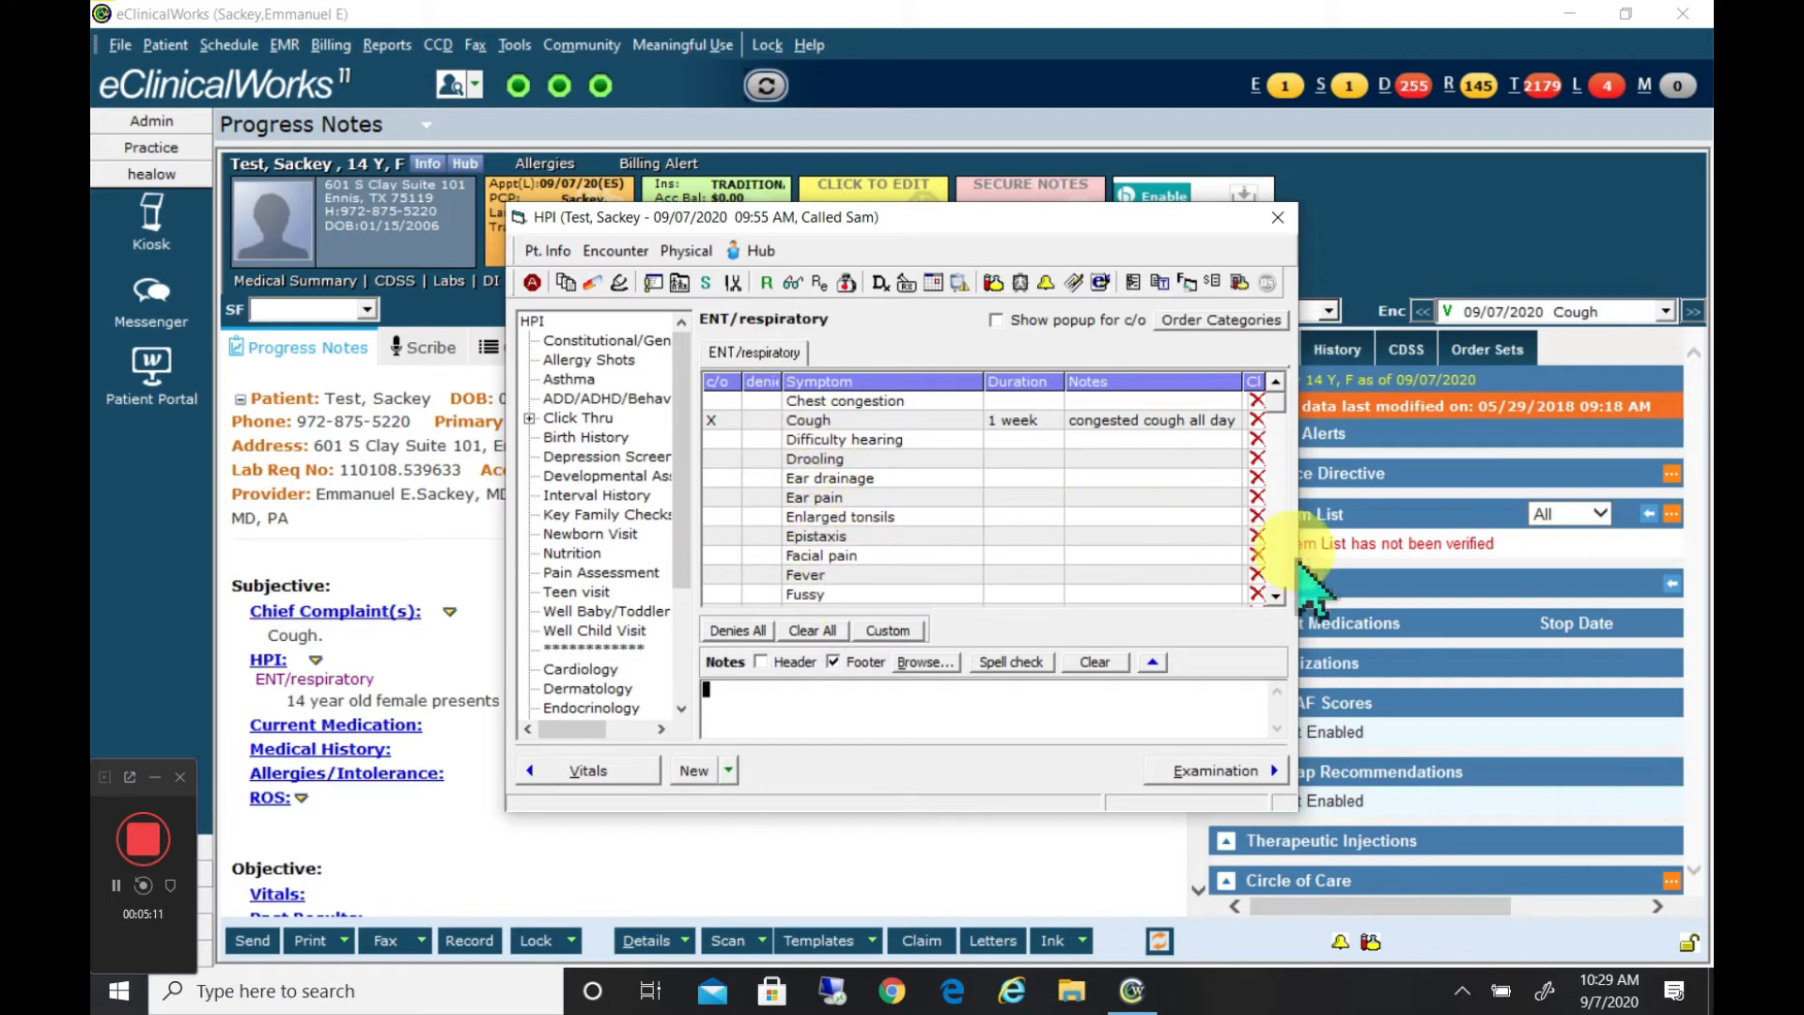
{"action": "left_click", "coordinate": [1277, 596]}
{"action": "left_click", "coordinate": [1277, 596]}
{"action": "left_click", "coordinate": [1277, 596]}
{"action": "left_click", "coordinate": [1277, 595]}
{"action": "left_click", "coordinate": [1277, 596]}
{"action": "left_click", "coordinate": [1277, 596]}
{"action": "left_click", "coordinate": [1277, 596]}
{"action": "left_click", "coordinate": [1277, 596]}
{"action": "left_click", "coordinate": [1277, 596]}
{"action": "left_click", "coordinate": [1276, 596]}
{"action": "left_click", "coordinate": [1276, 595]}
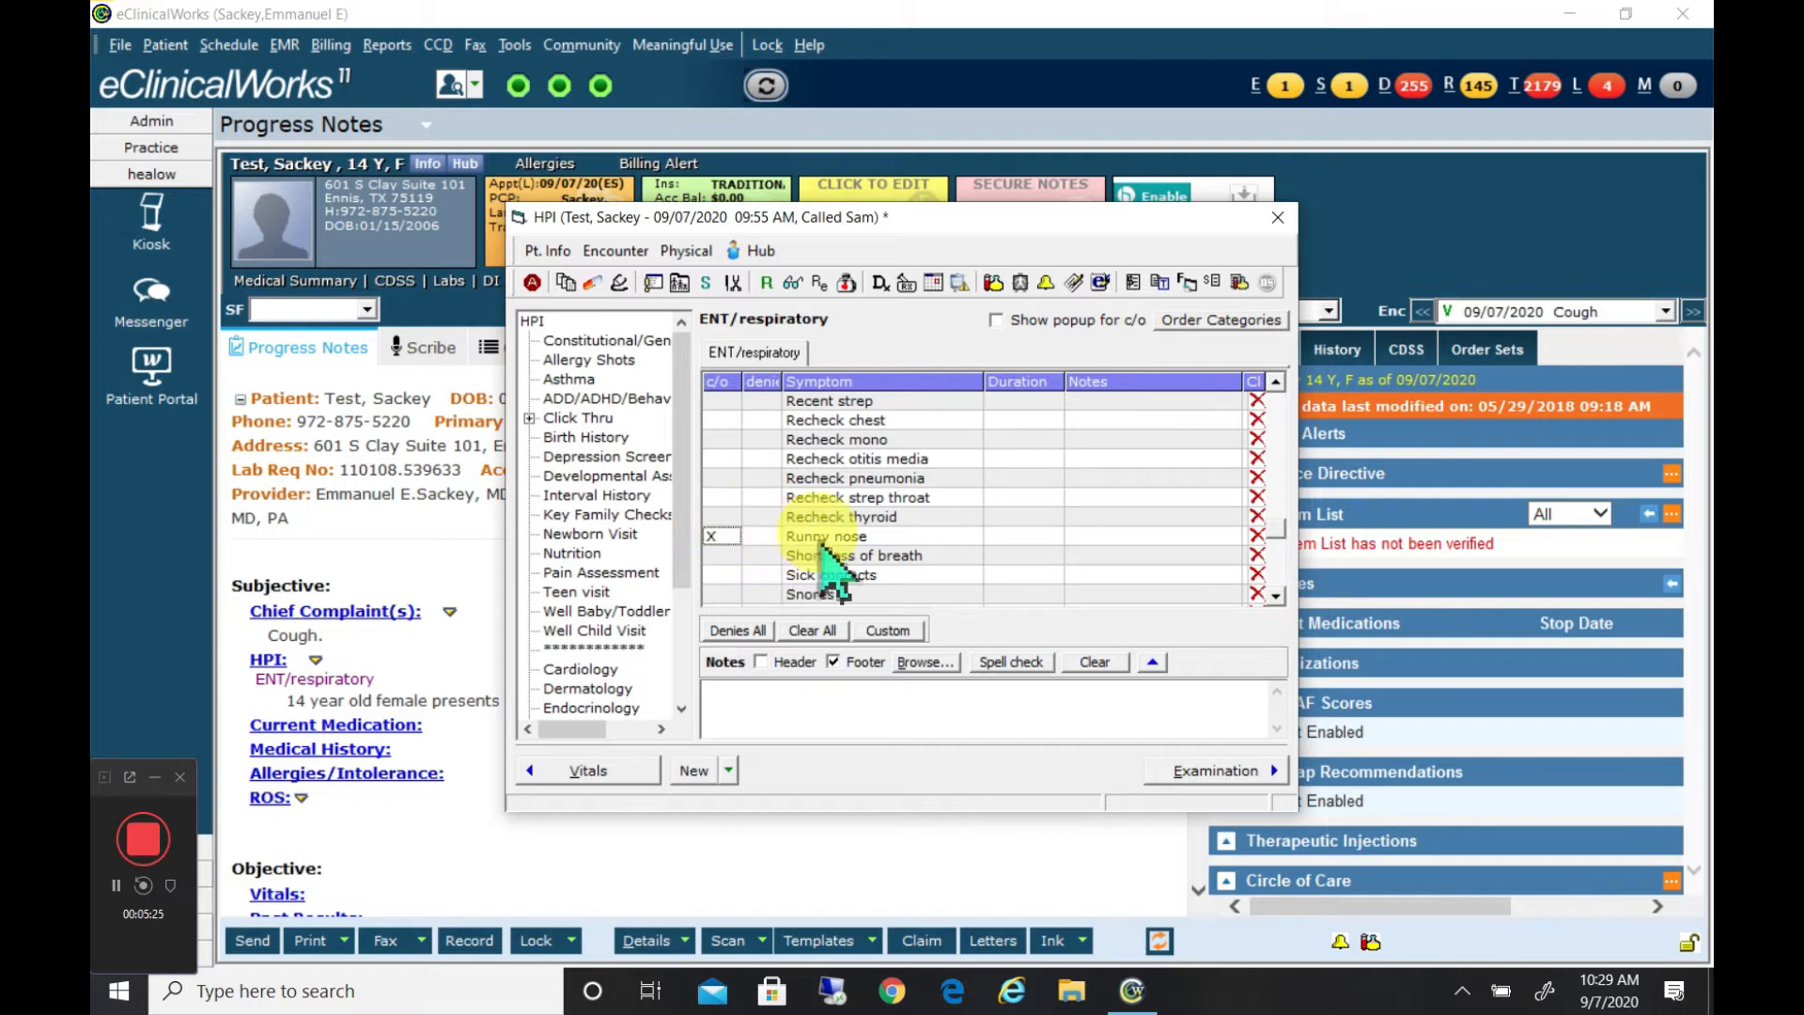
Set the runny nose duration to 1 week and add the notes copious and green nasal discharge
{"action": "left_click", "coordinate": [1032, 541]}
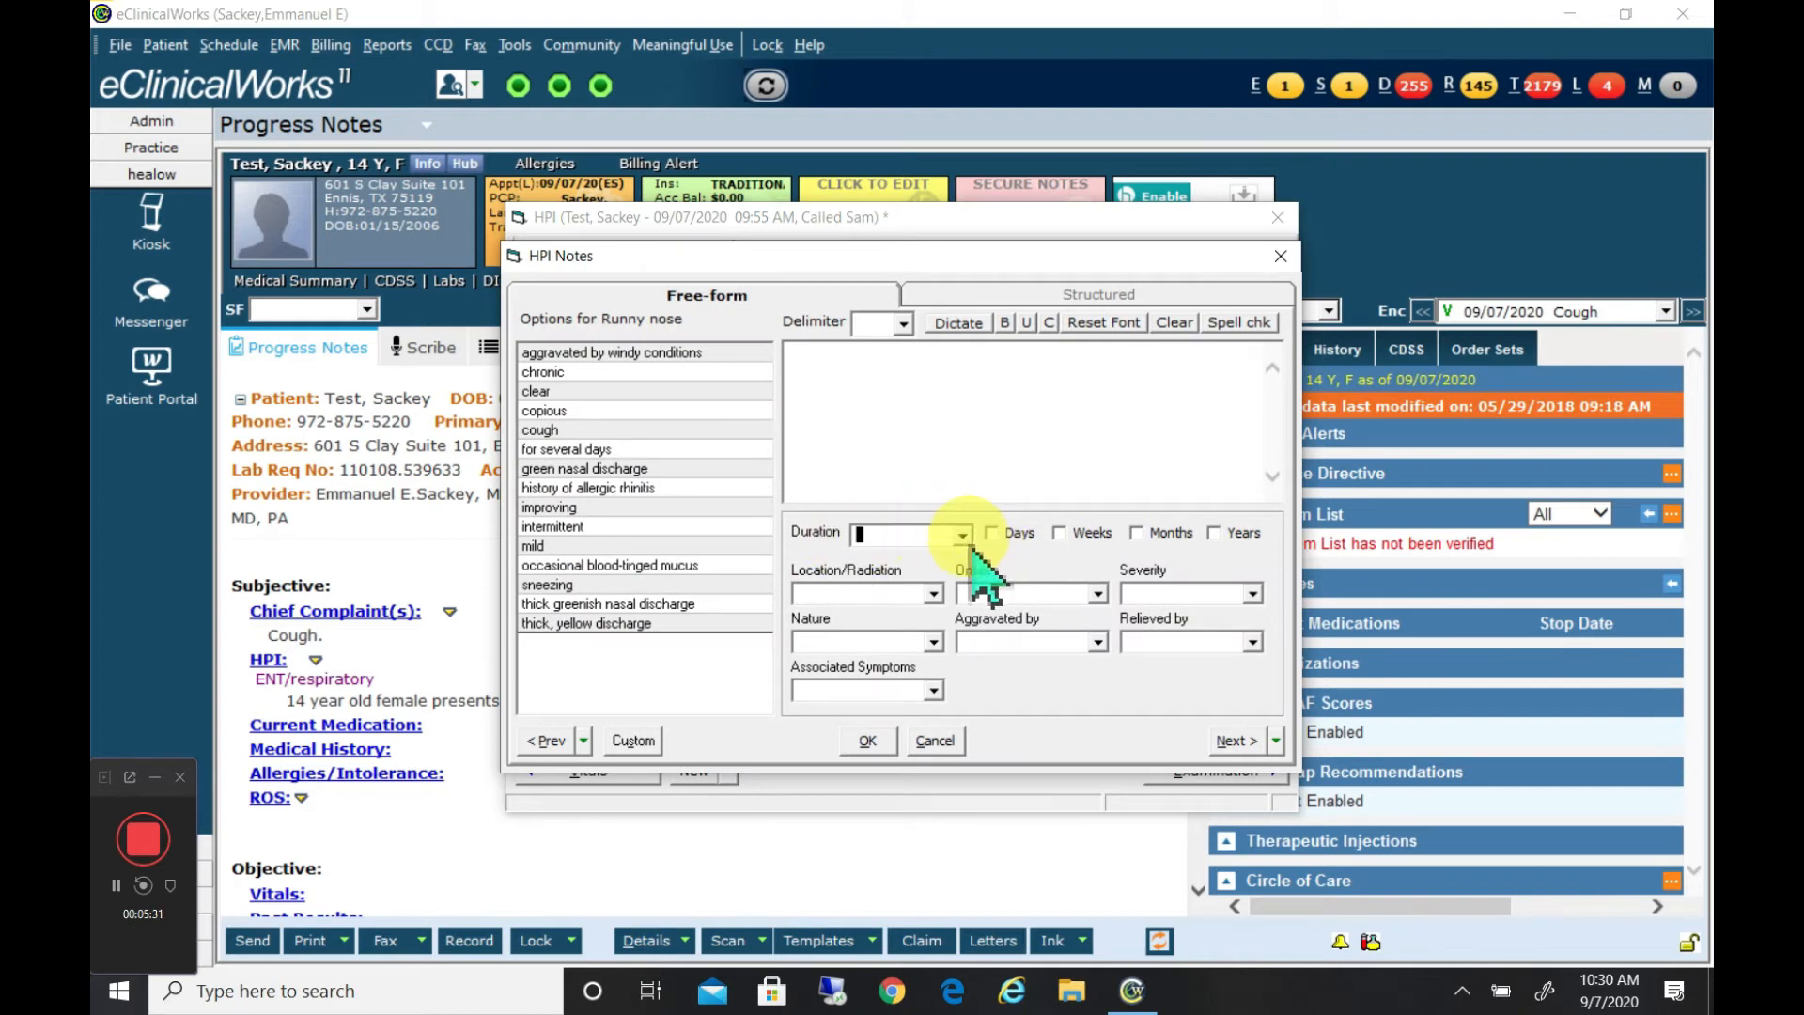
{"action": "left_click", "coordinate": [963, 535]}
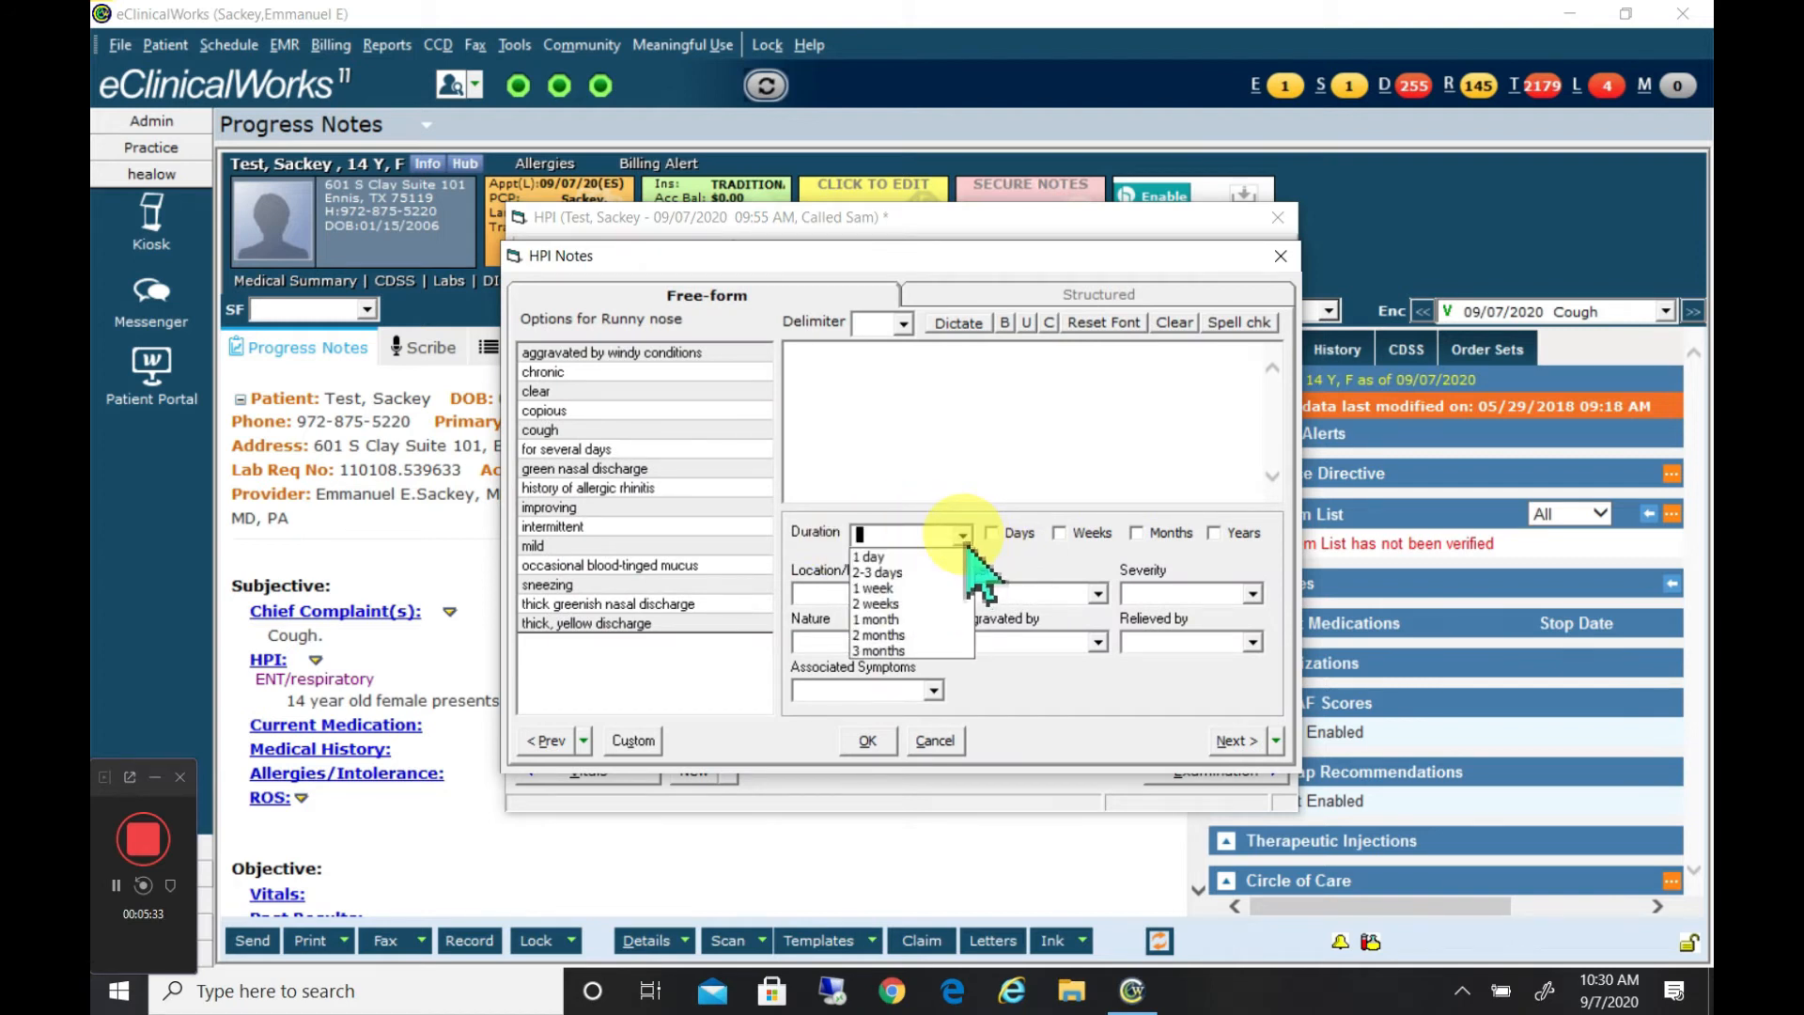
{"action": "left_click", "coordinate": [928, 590]}
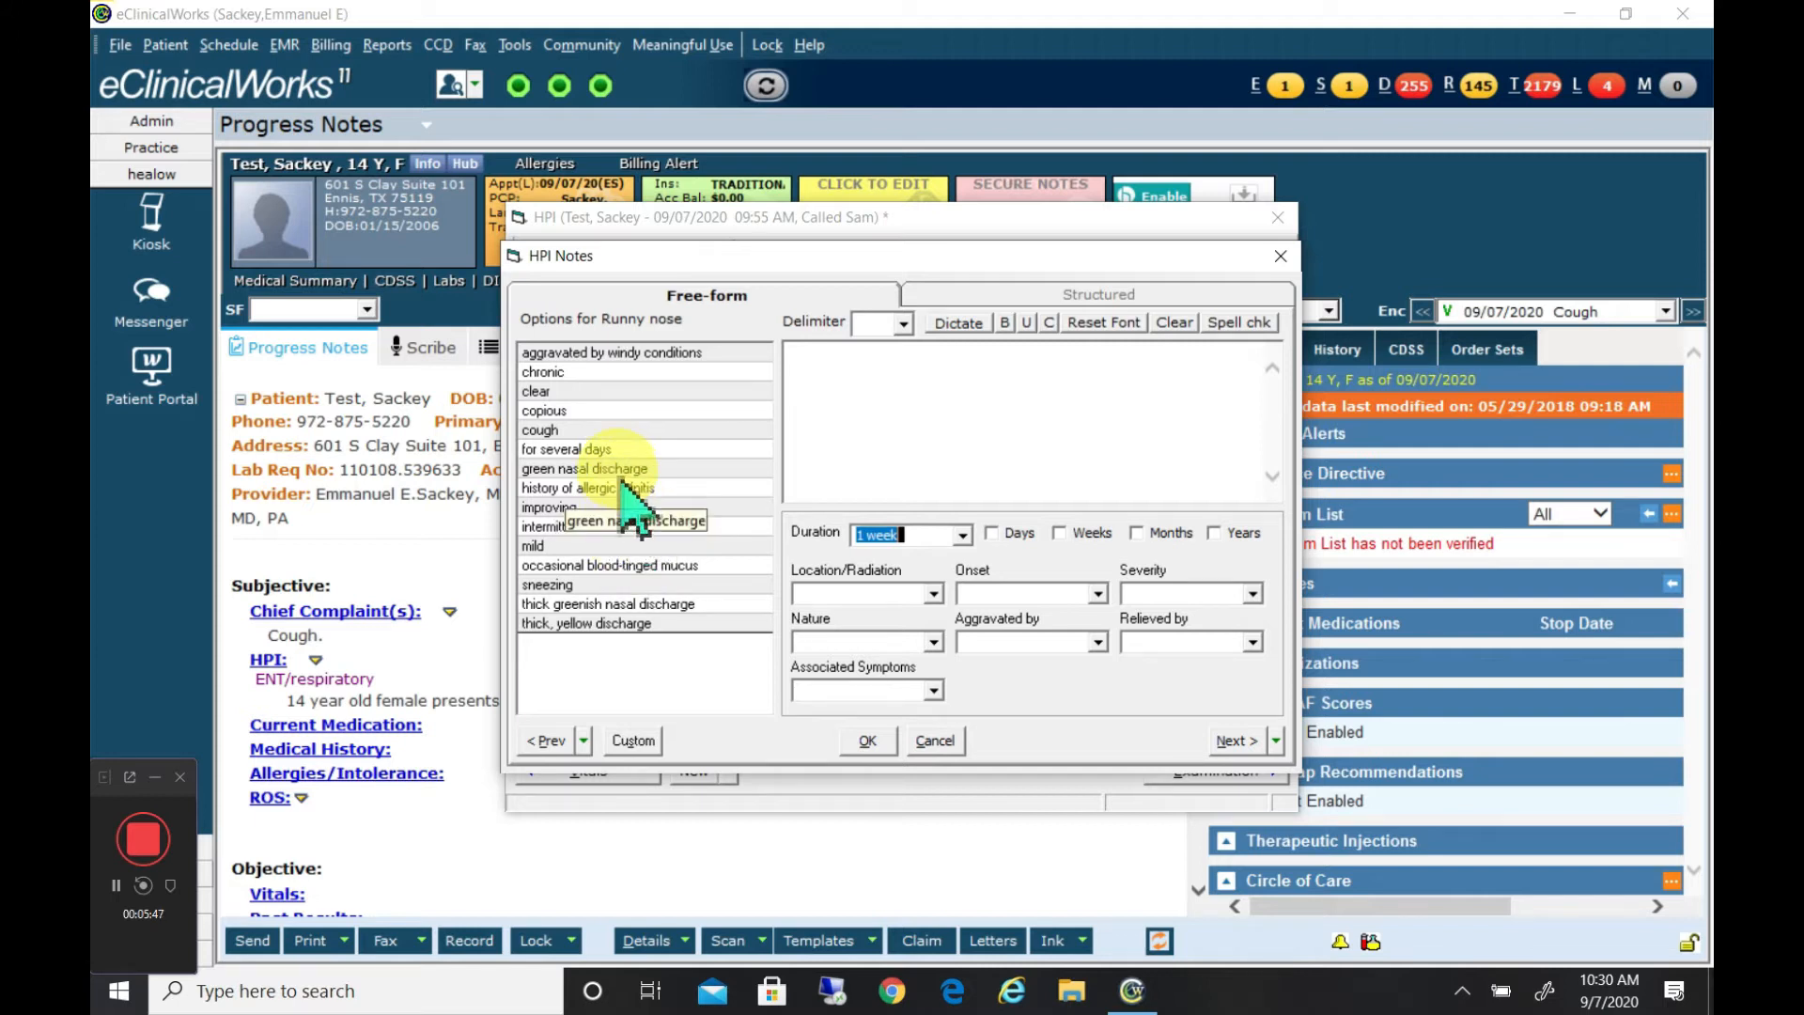
{"action": "left_click", "coordinate": [616, 413]}
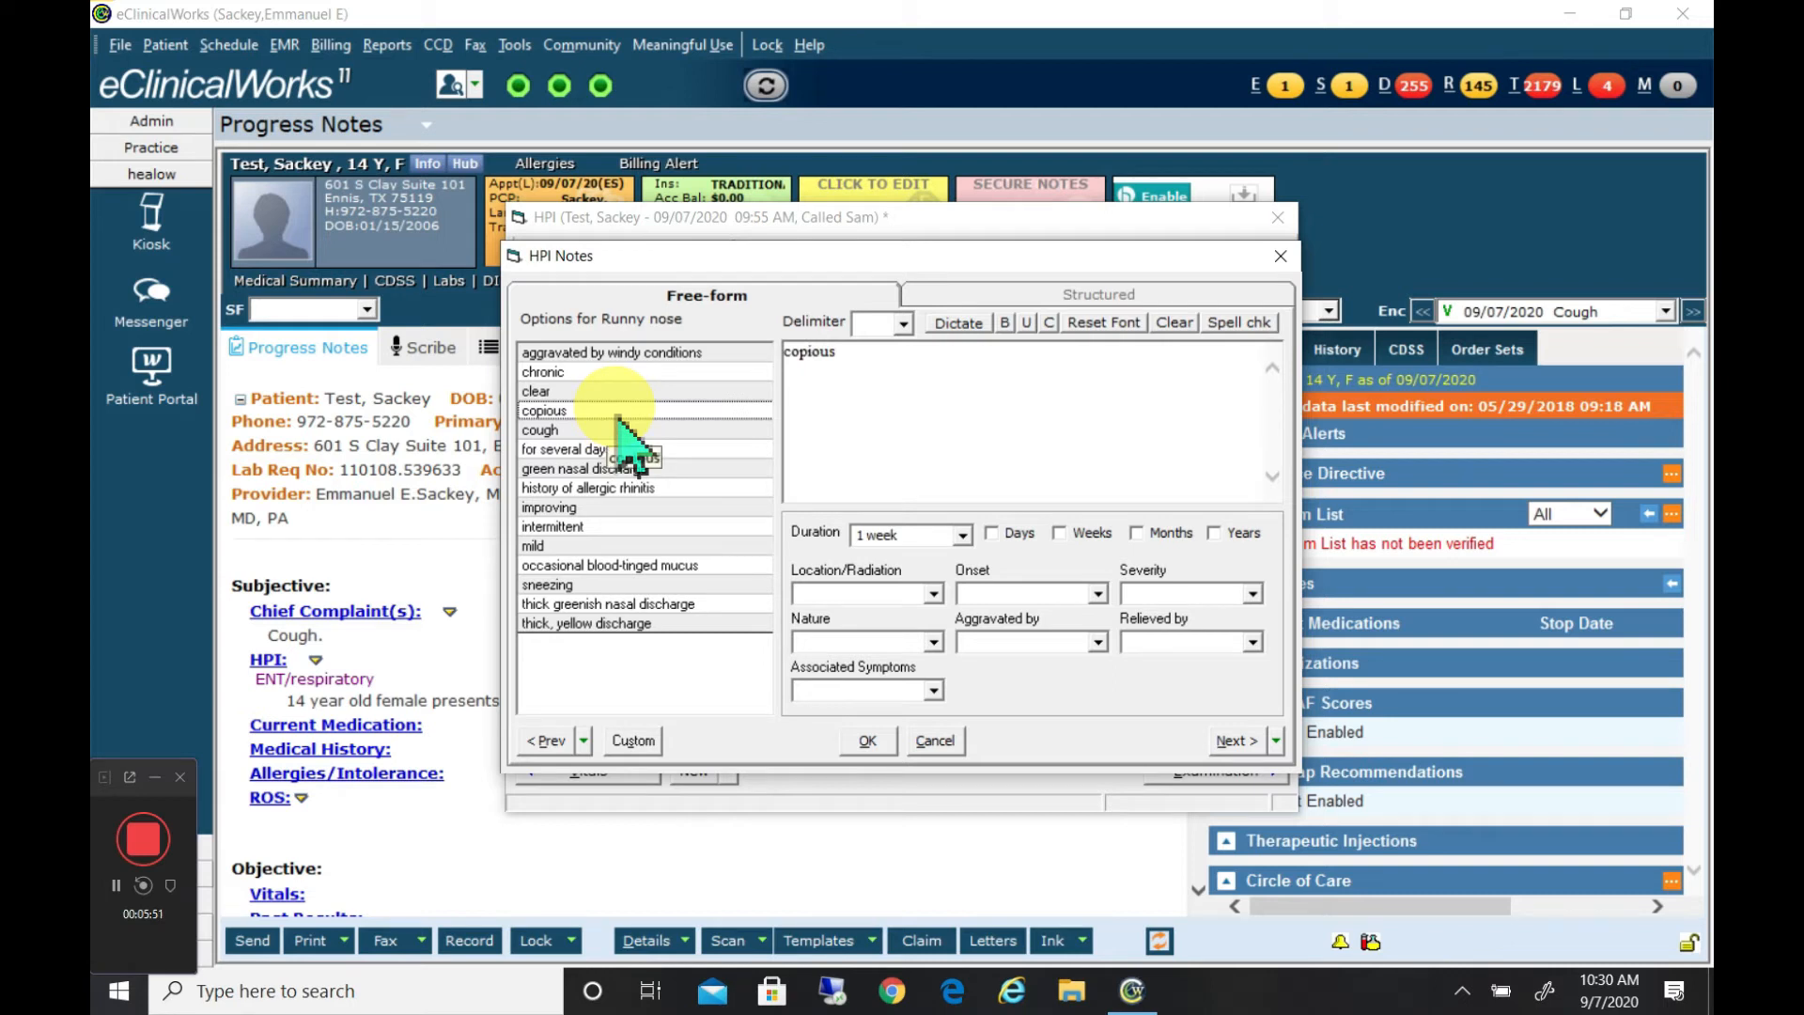
{"action": "left_click", "coordinate": [622, 475]}
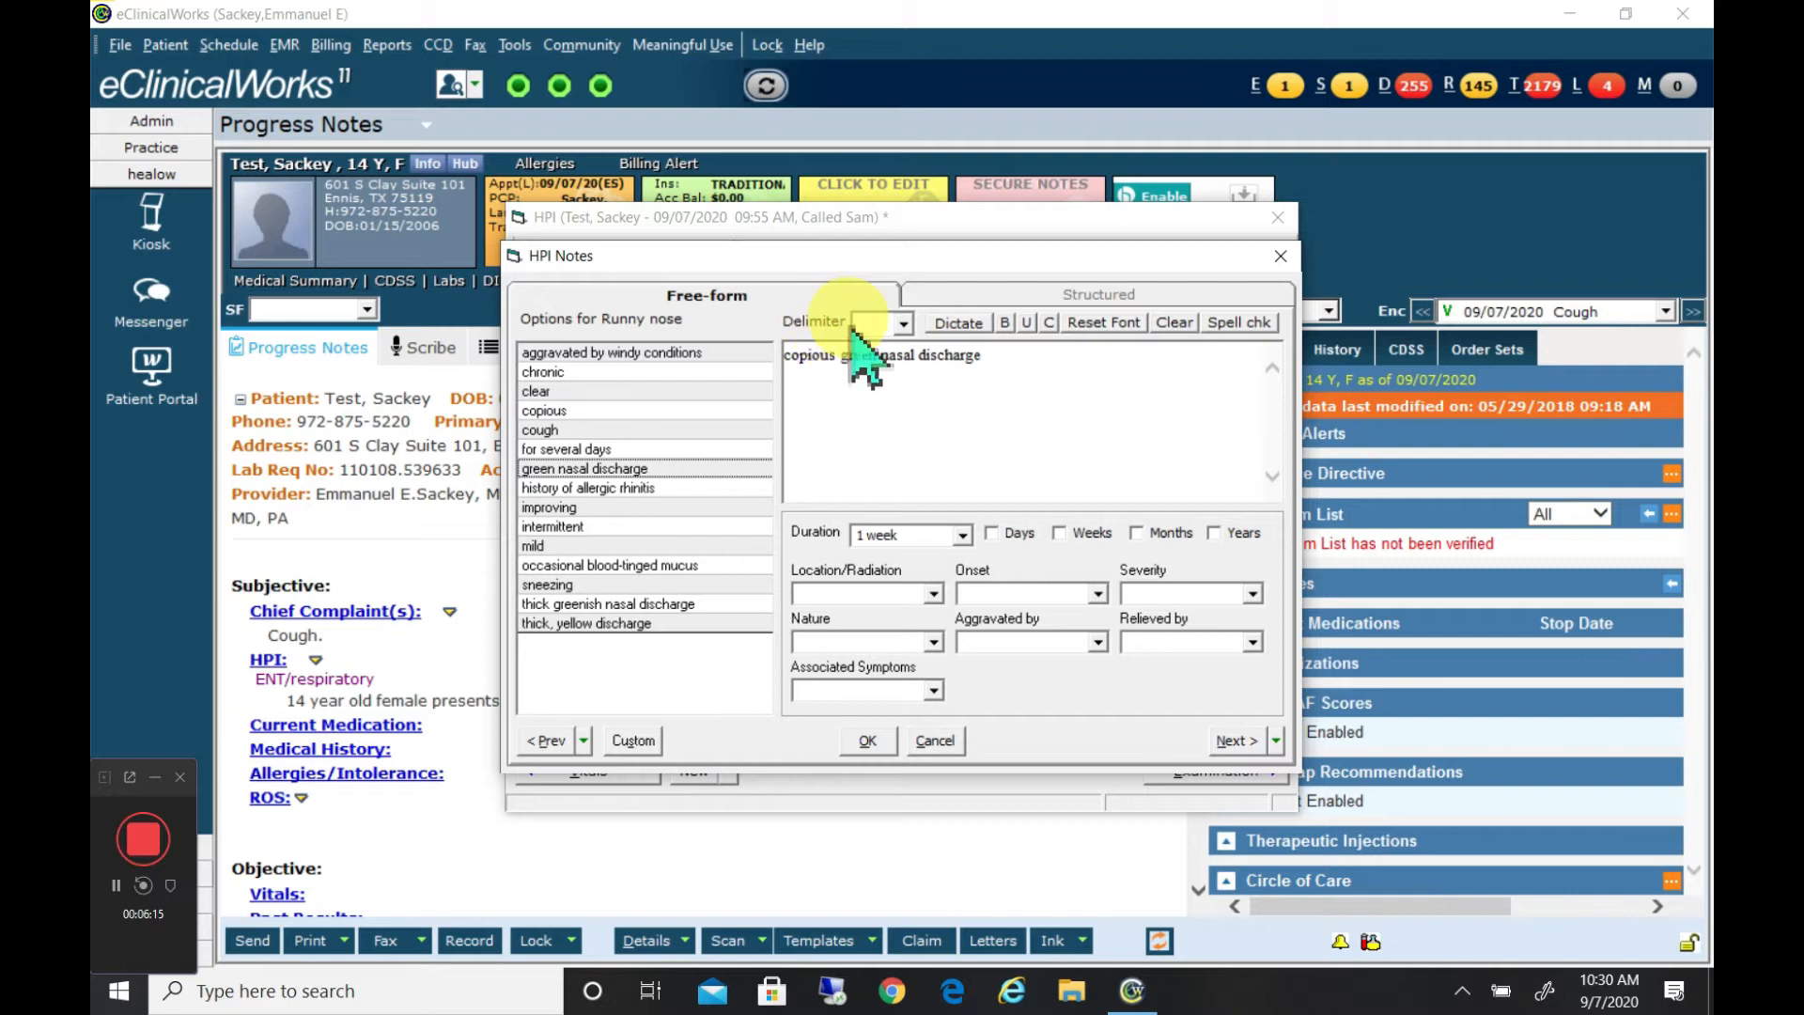
Set the note delimiter to a comma and replace the runny nose notes with the options clear and copious
{"action": "left_click", "coordinate": [903, 324]}
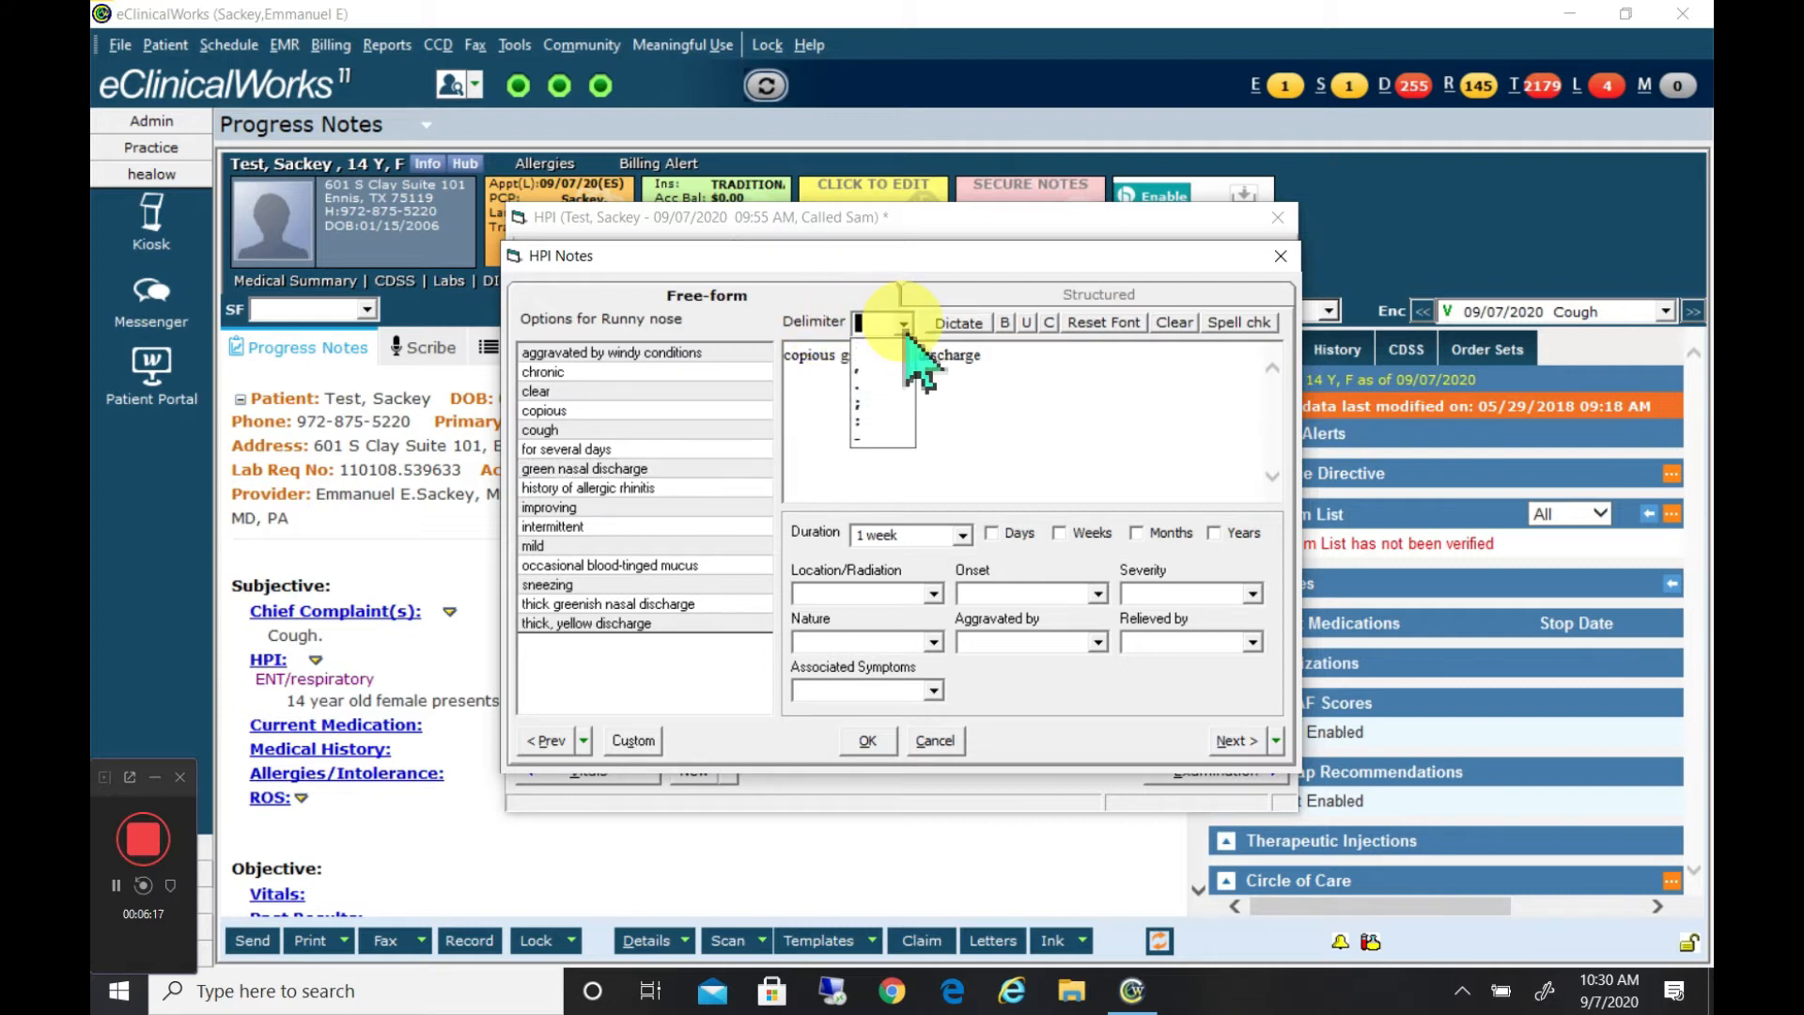
{"action": "left_click", "coordinate": [876, 368]}
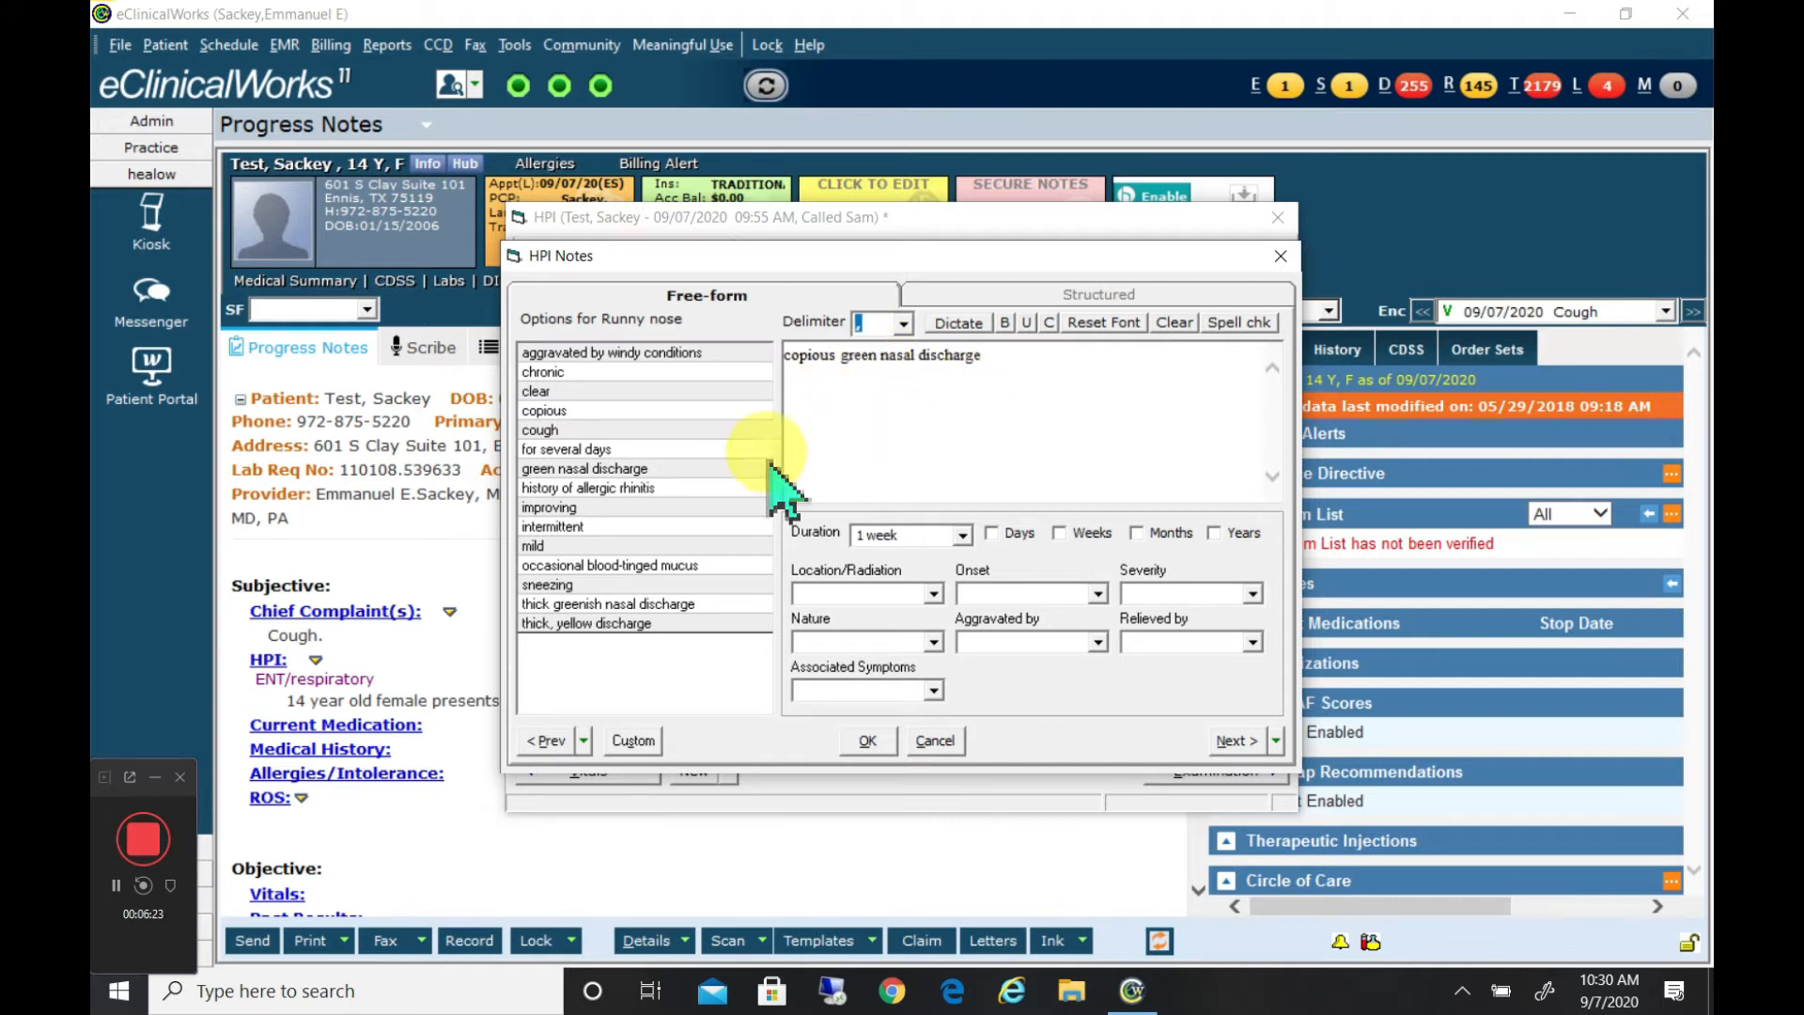
{"action": "left_click", "coordinate": [603, 398]}
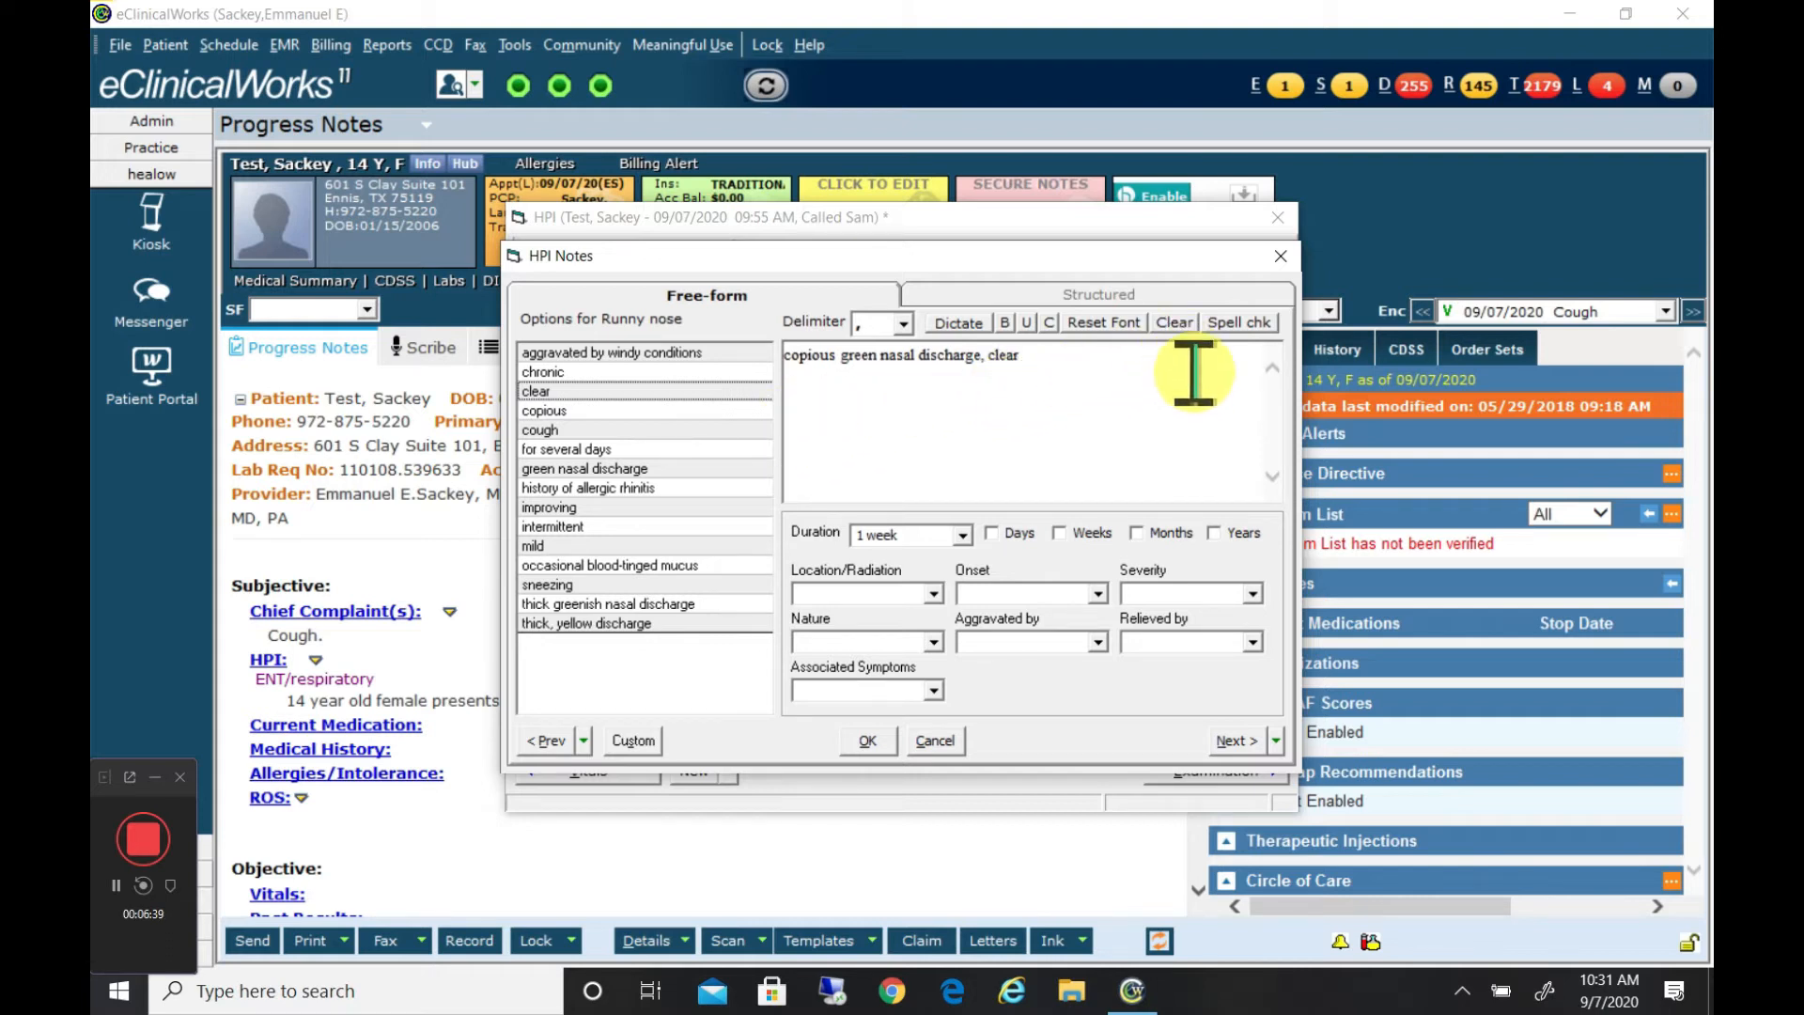
{"action": "left_click", "coordinate": [1177, 328]}
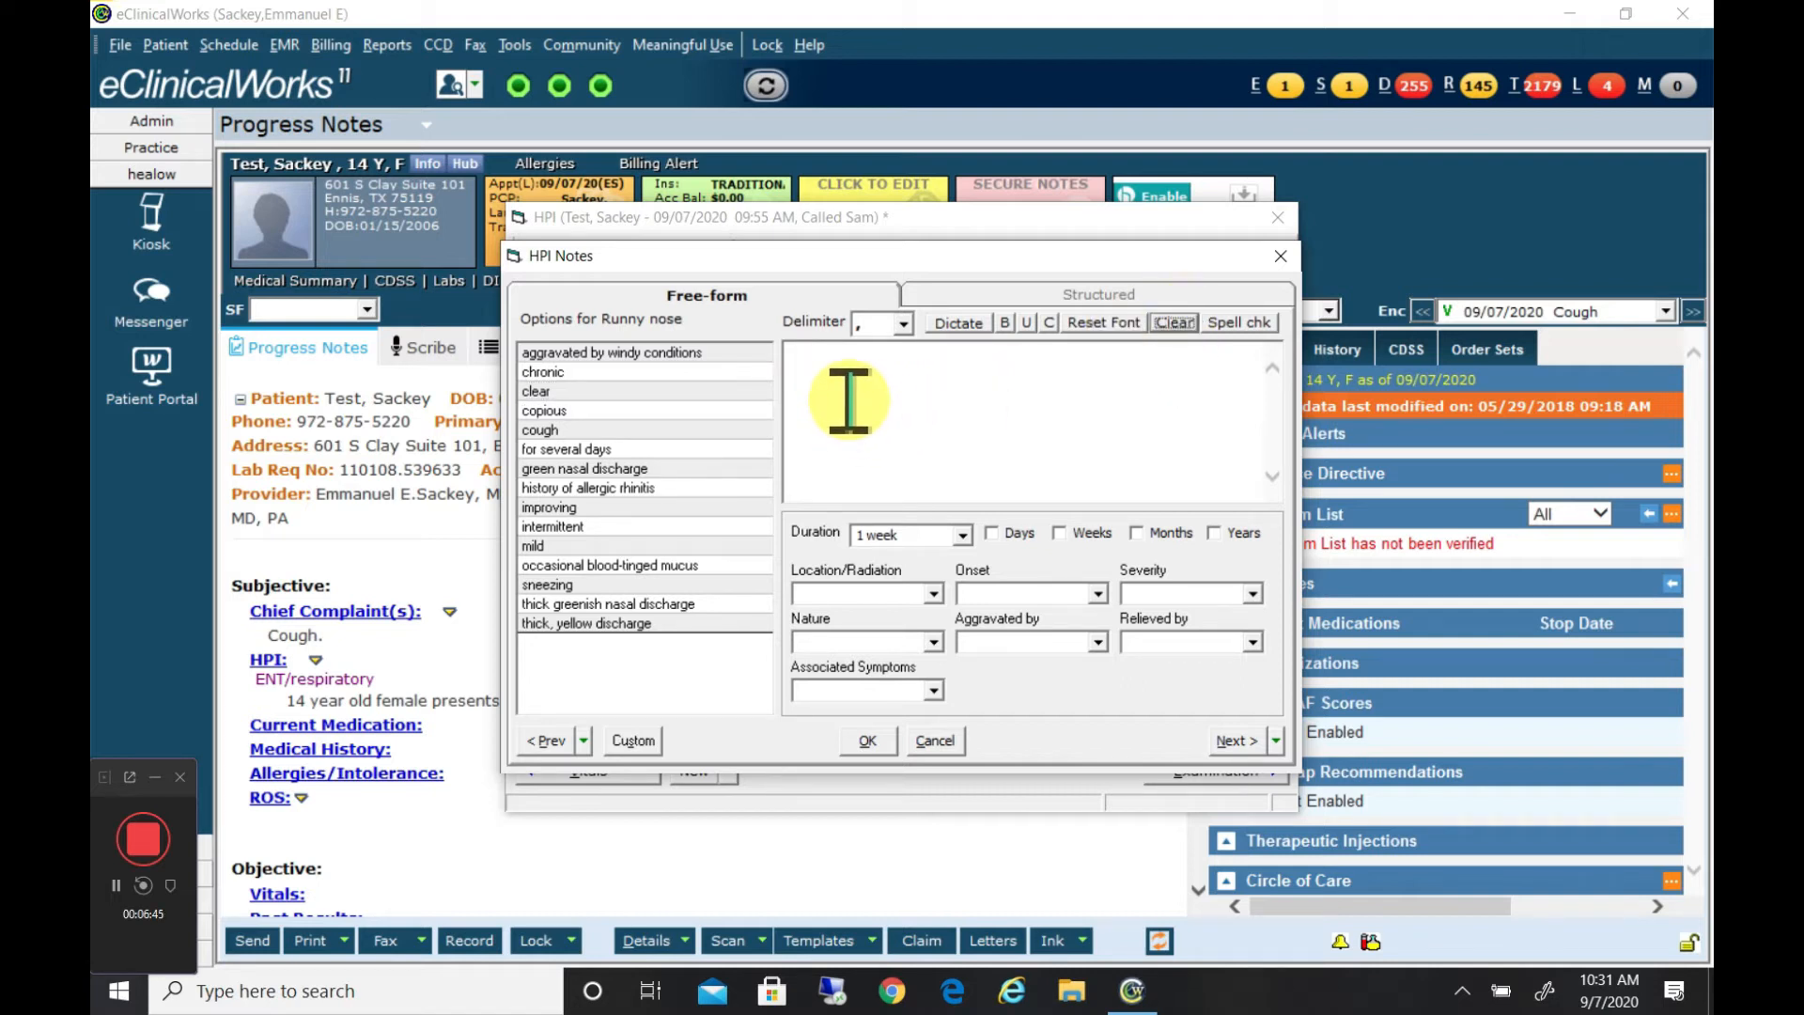
{"action": "left_click", "coordinate": [702, 393]}
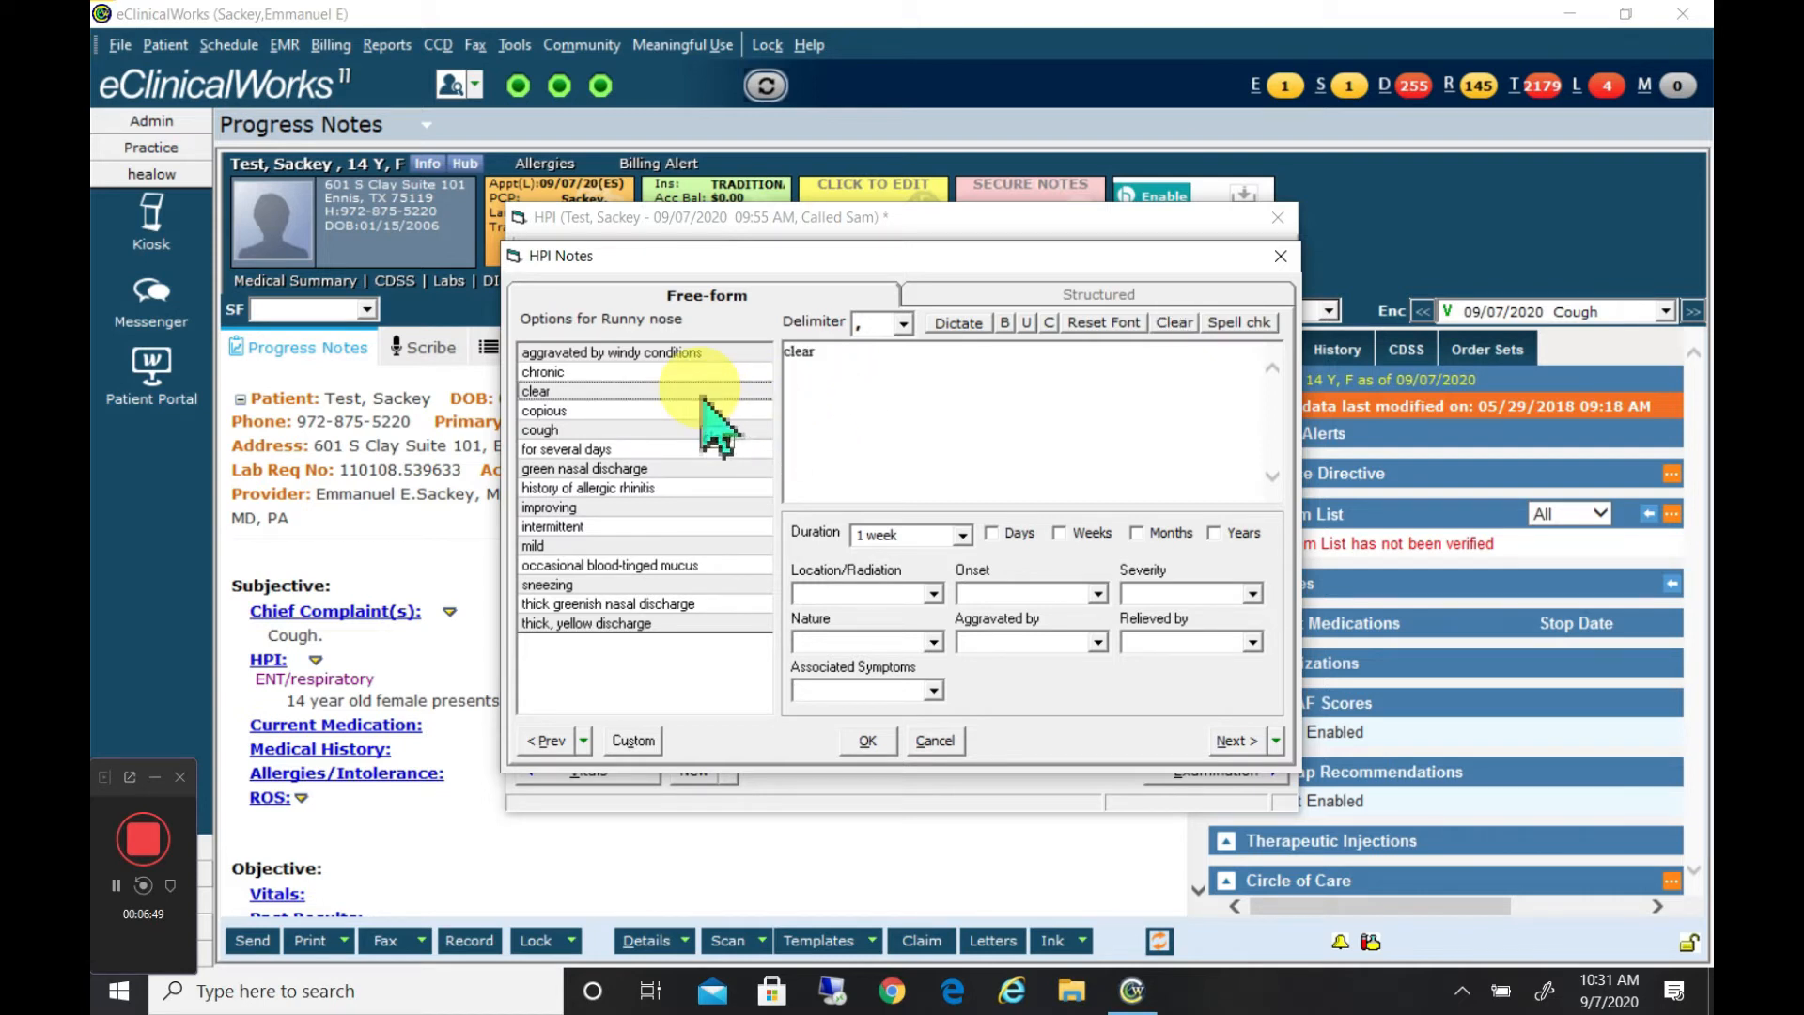
{"action": "left_click", "coordinate": [703, 411]}
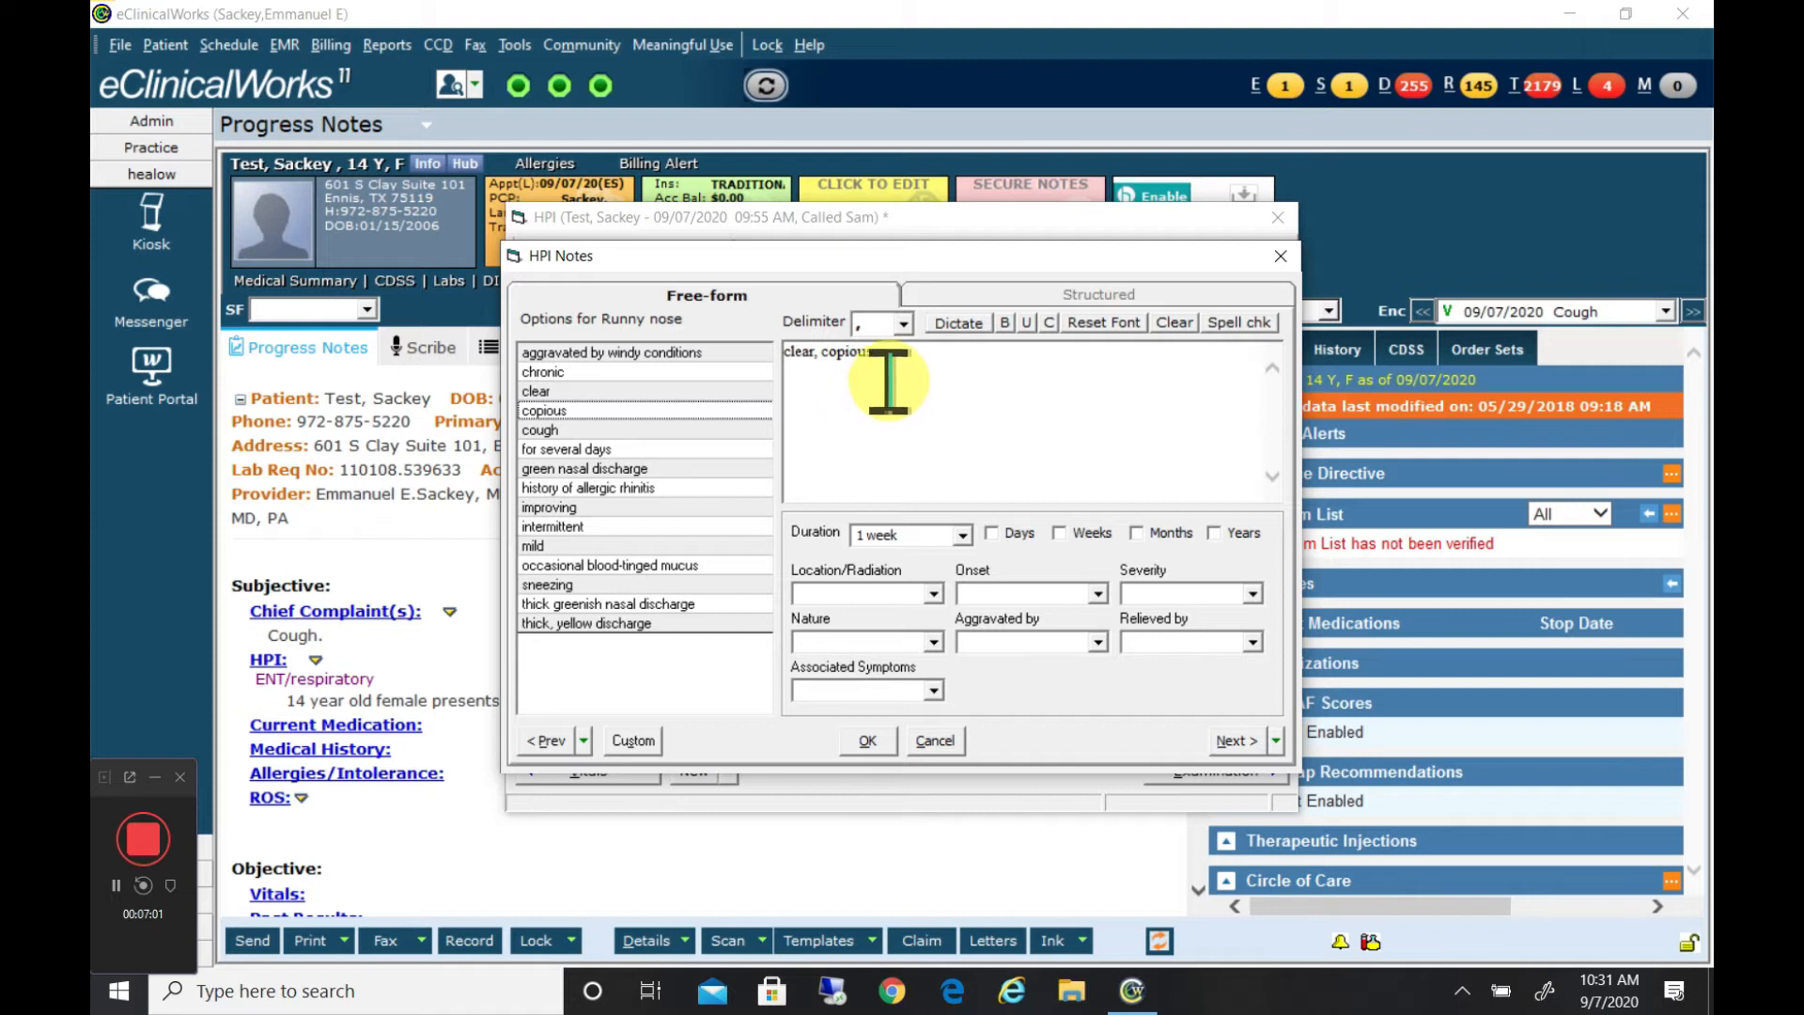
Color the "clear, copious" note text red, save the runny nose notes and return to the progress note
{"action": "left_click_drag", "start_coordinate": [886, 366], "coordinate": [799, 381]}
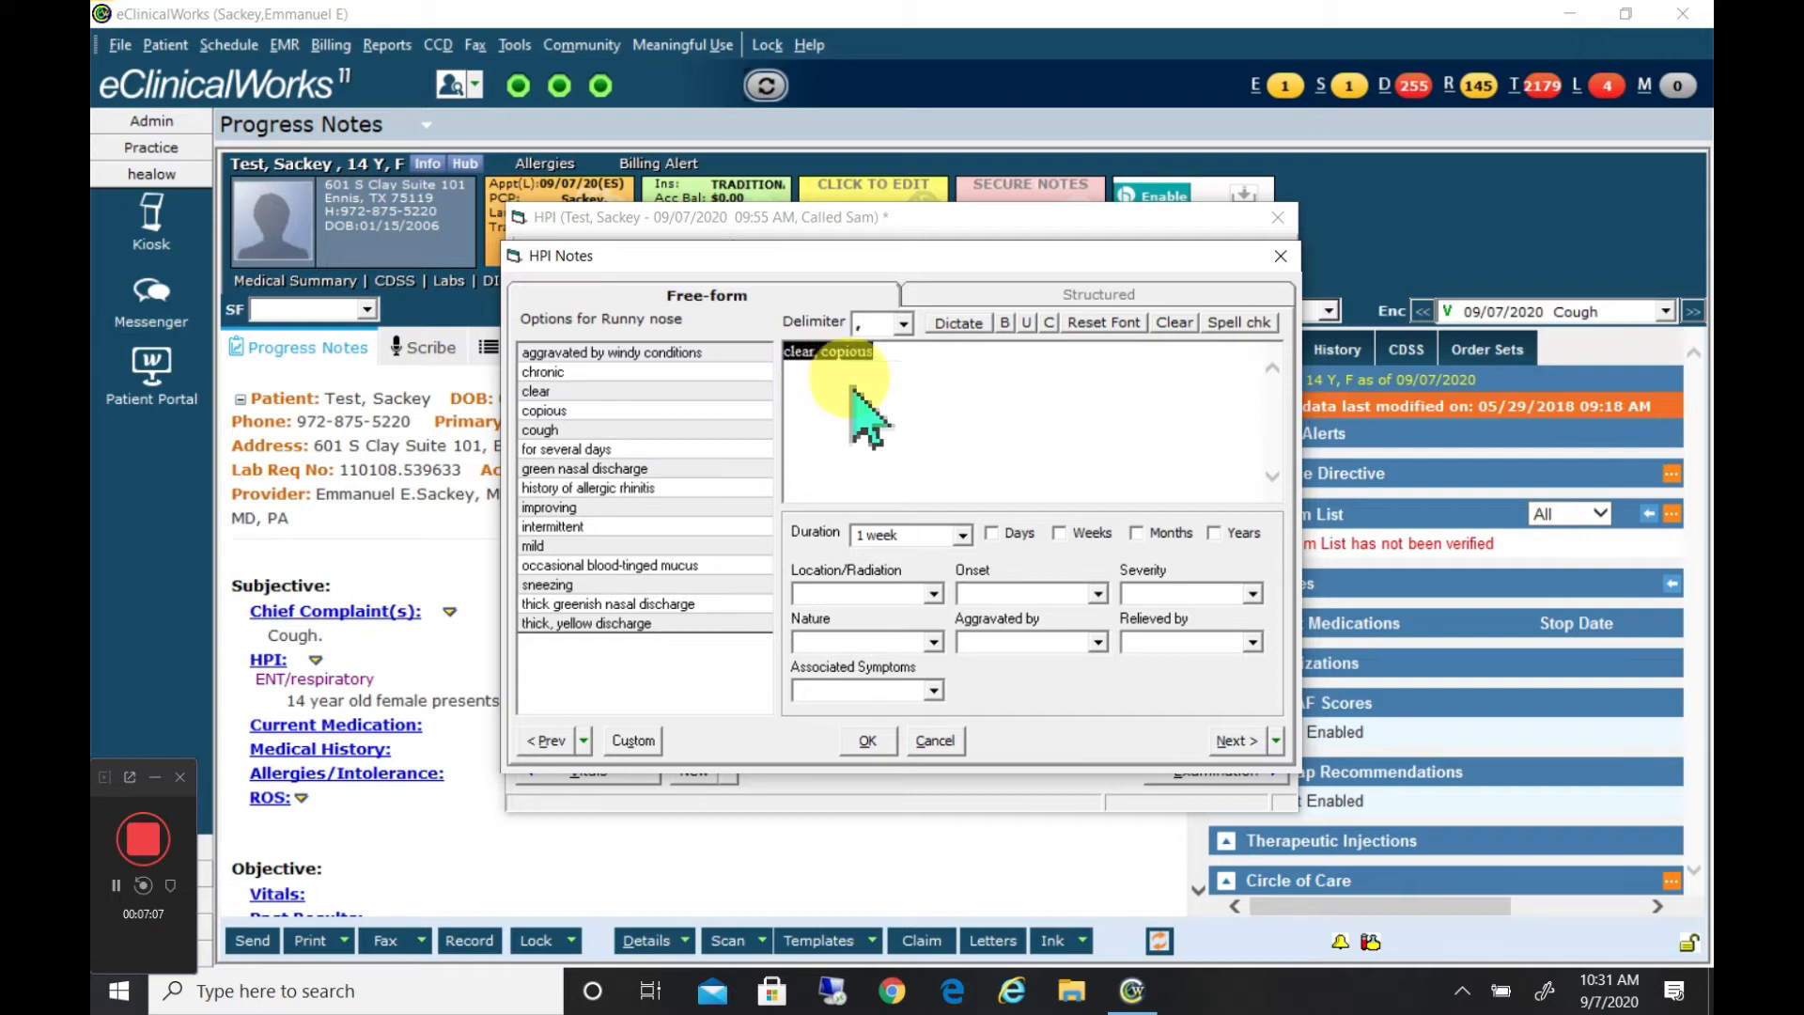
{"action": "left_click", "coordinate": [1048, 322]}
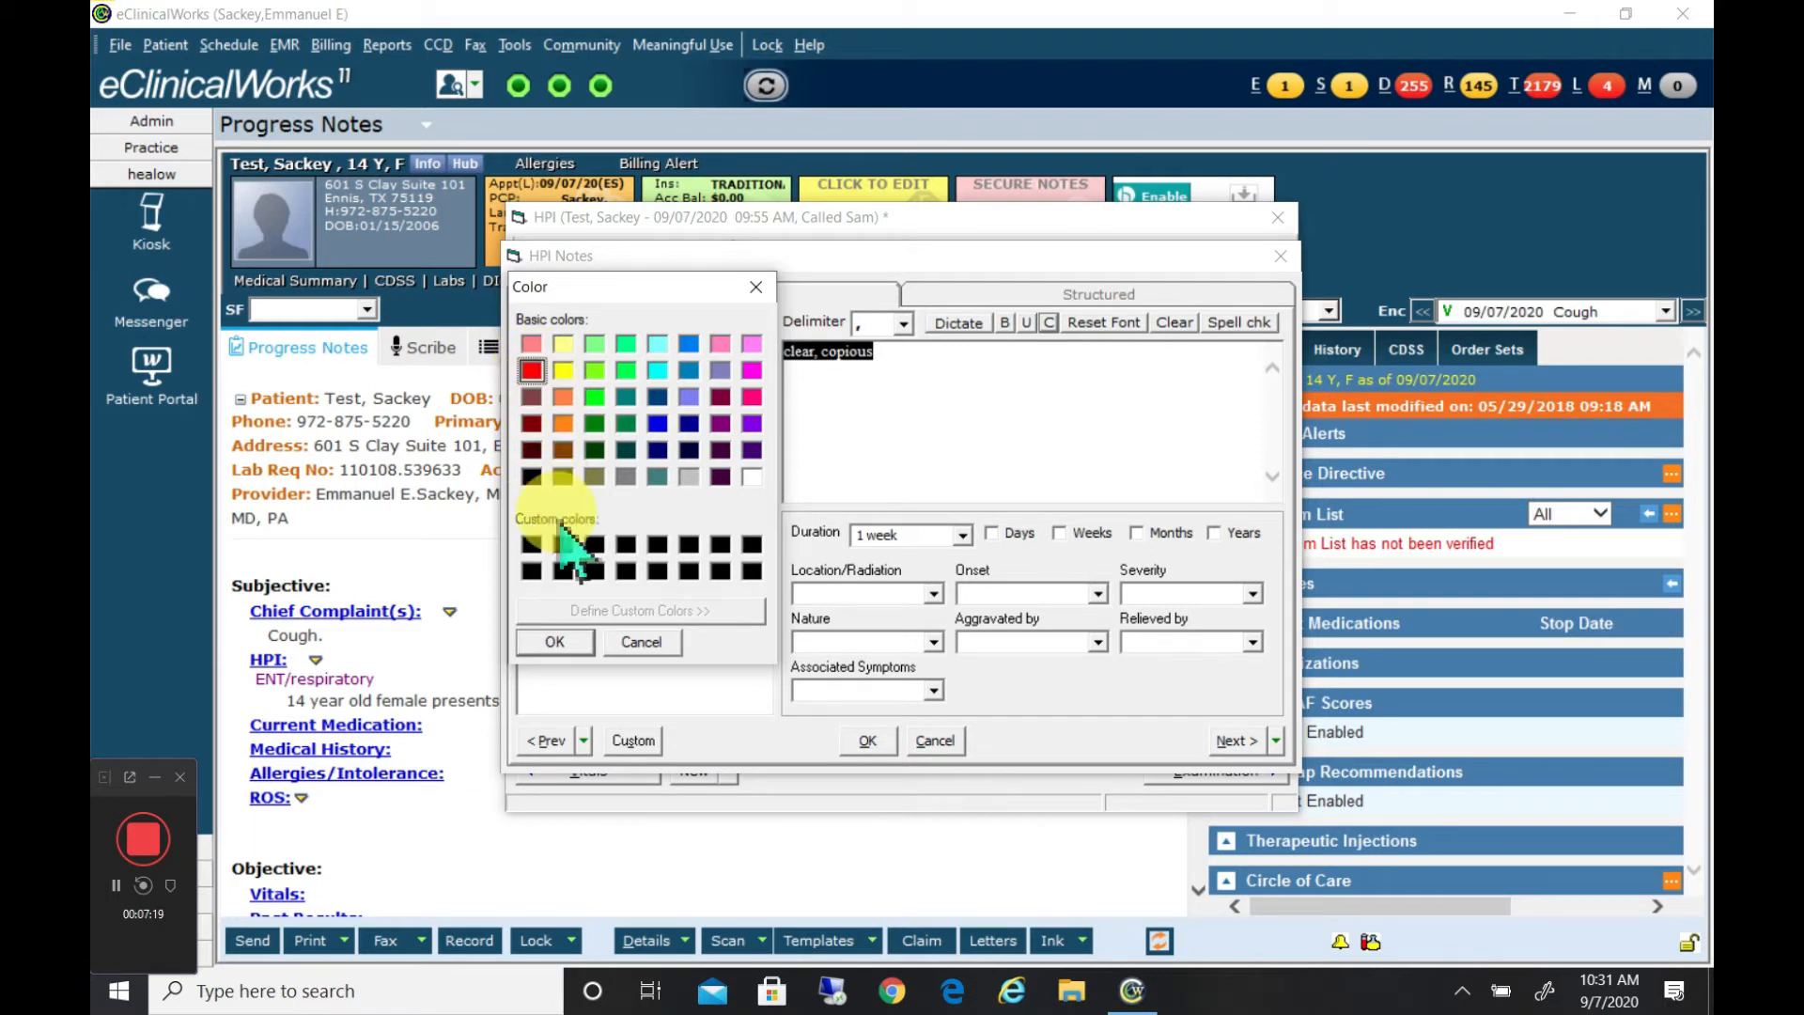
{"action": "left_click", "coordinate": [556, 643]}
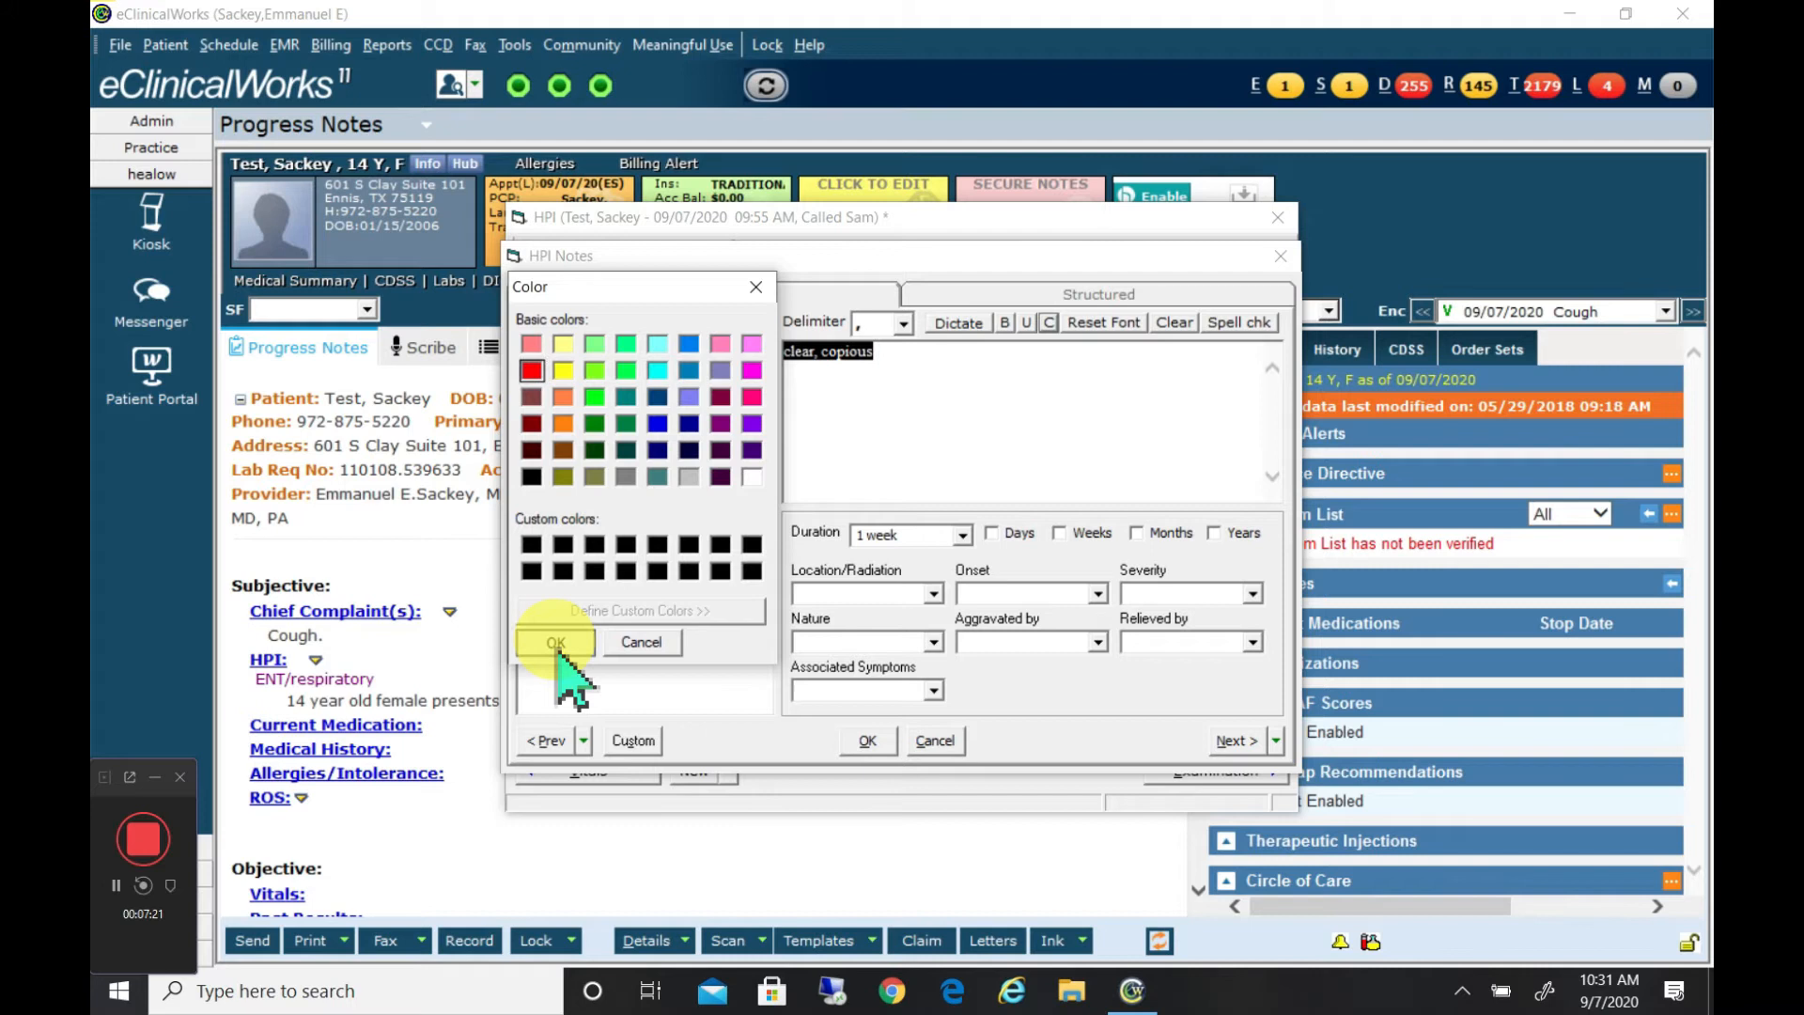
{"action": "left_click", "coordinate": [877, 438]}
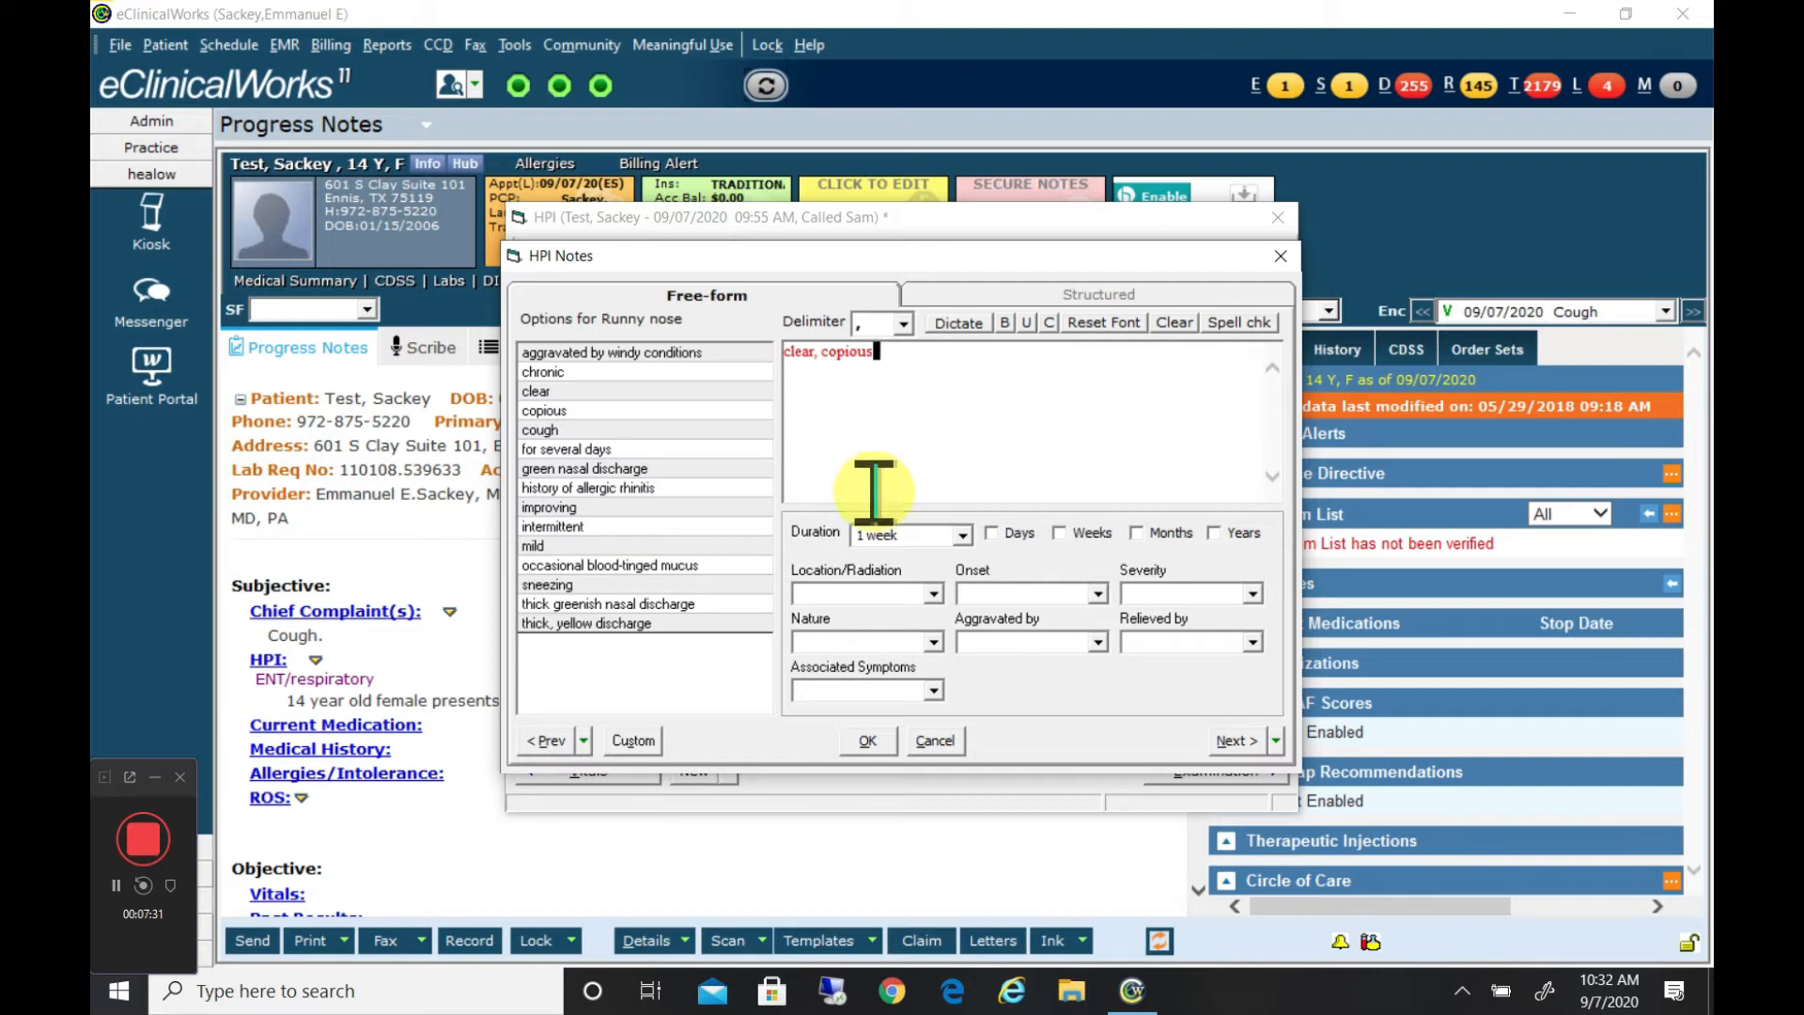
{"action": "left_click", "coordinate": [872, 745]}
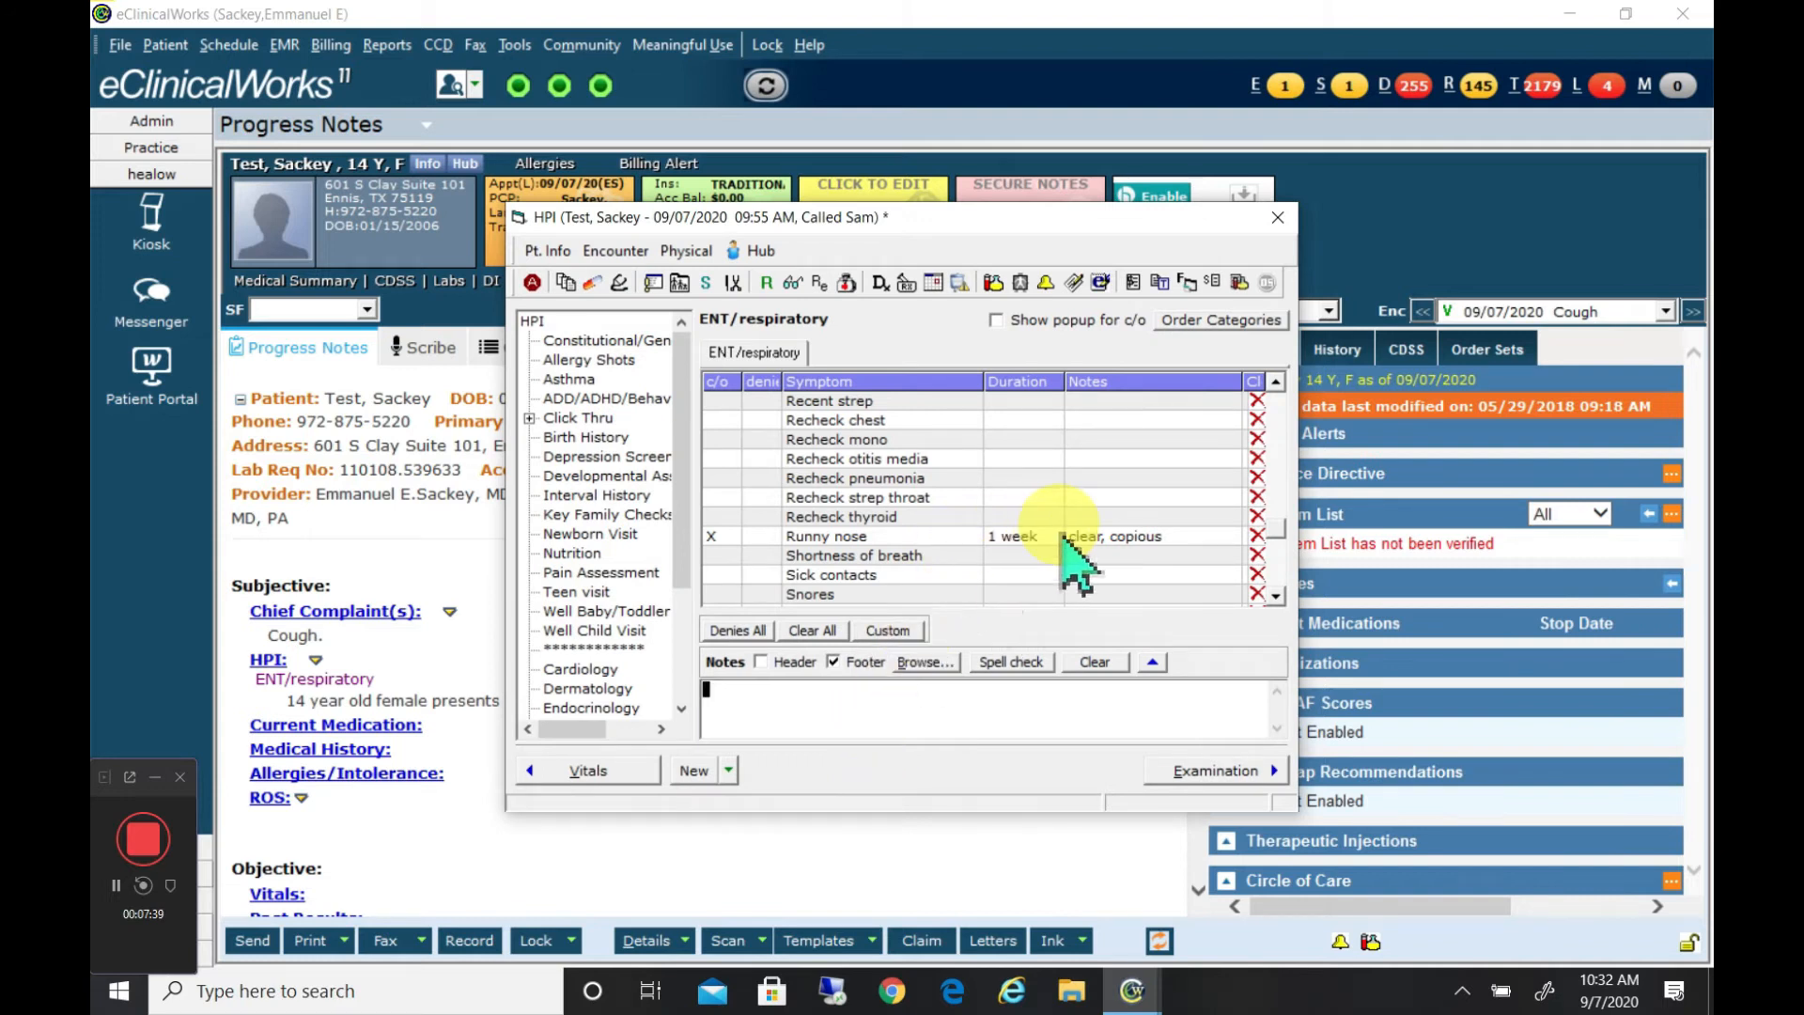
{"action": "left_click", "coordinate": [1277, 217]}
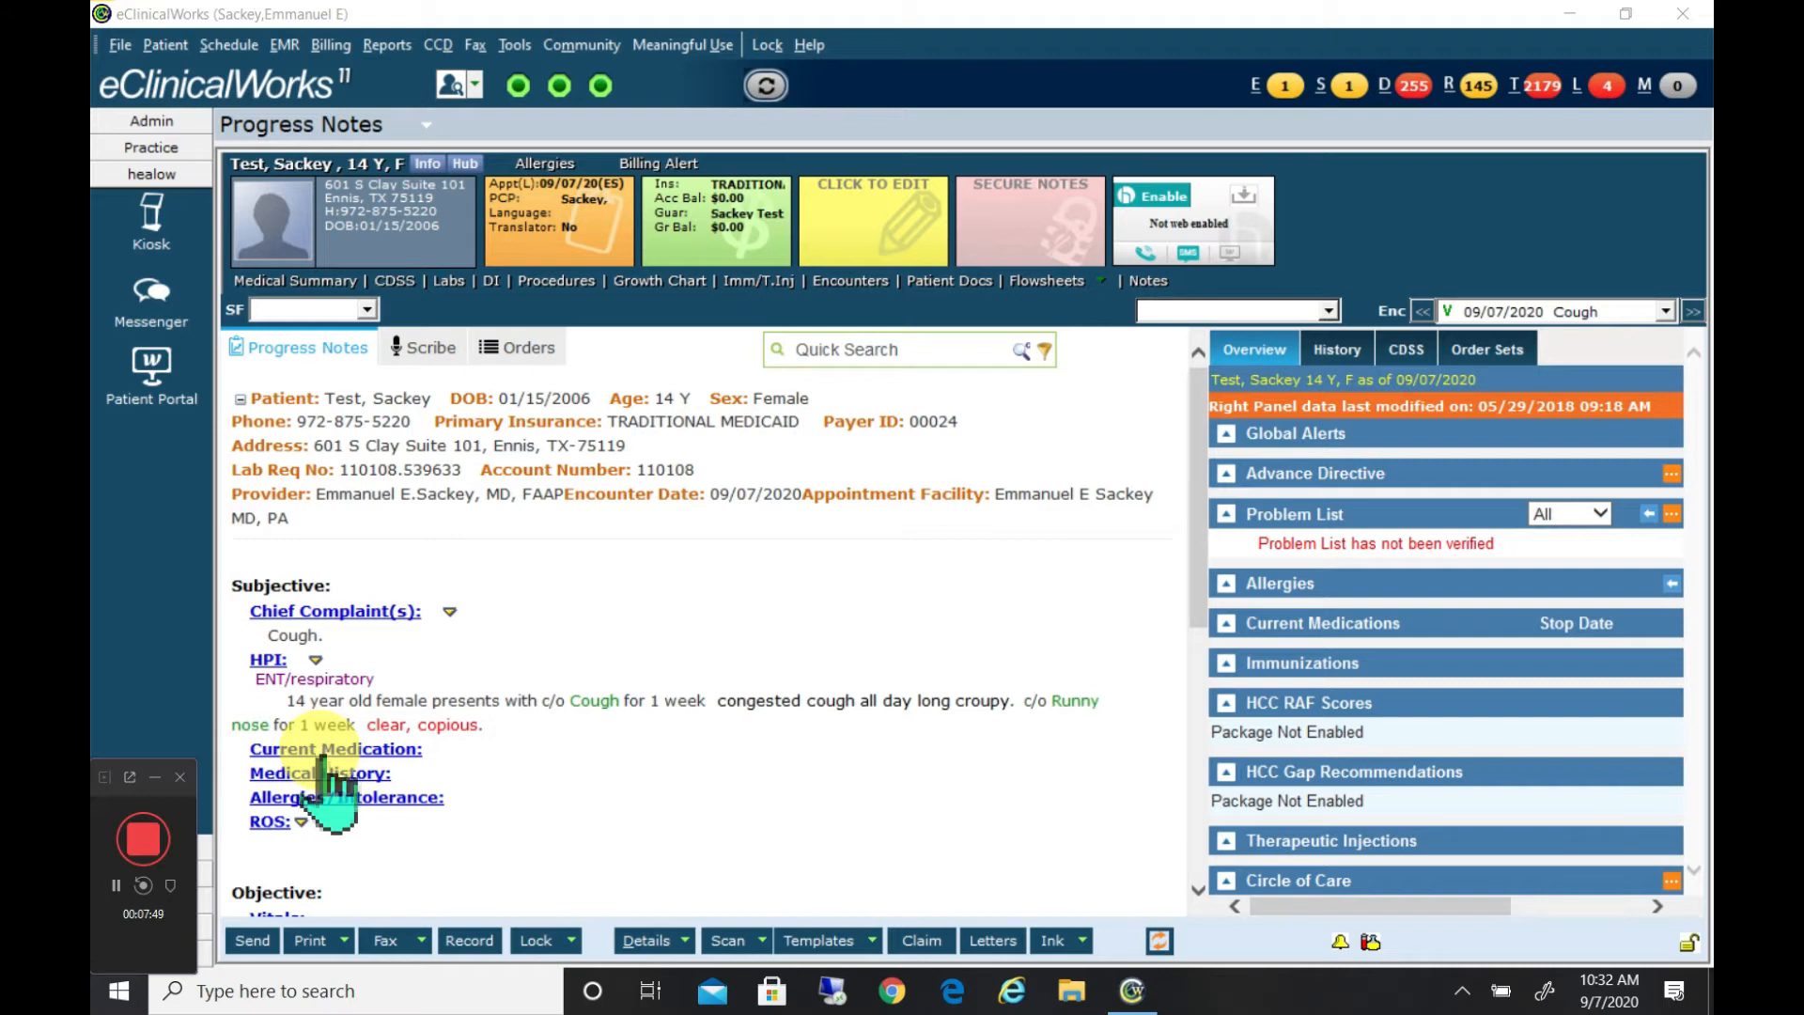
{"action": "left_click", "coordinate": [269, 664]}
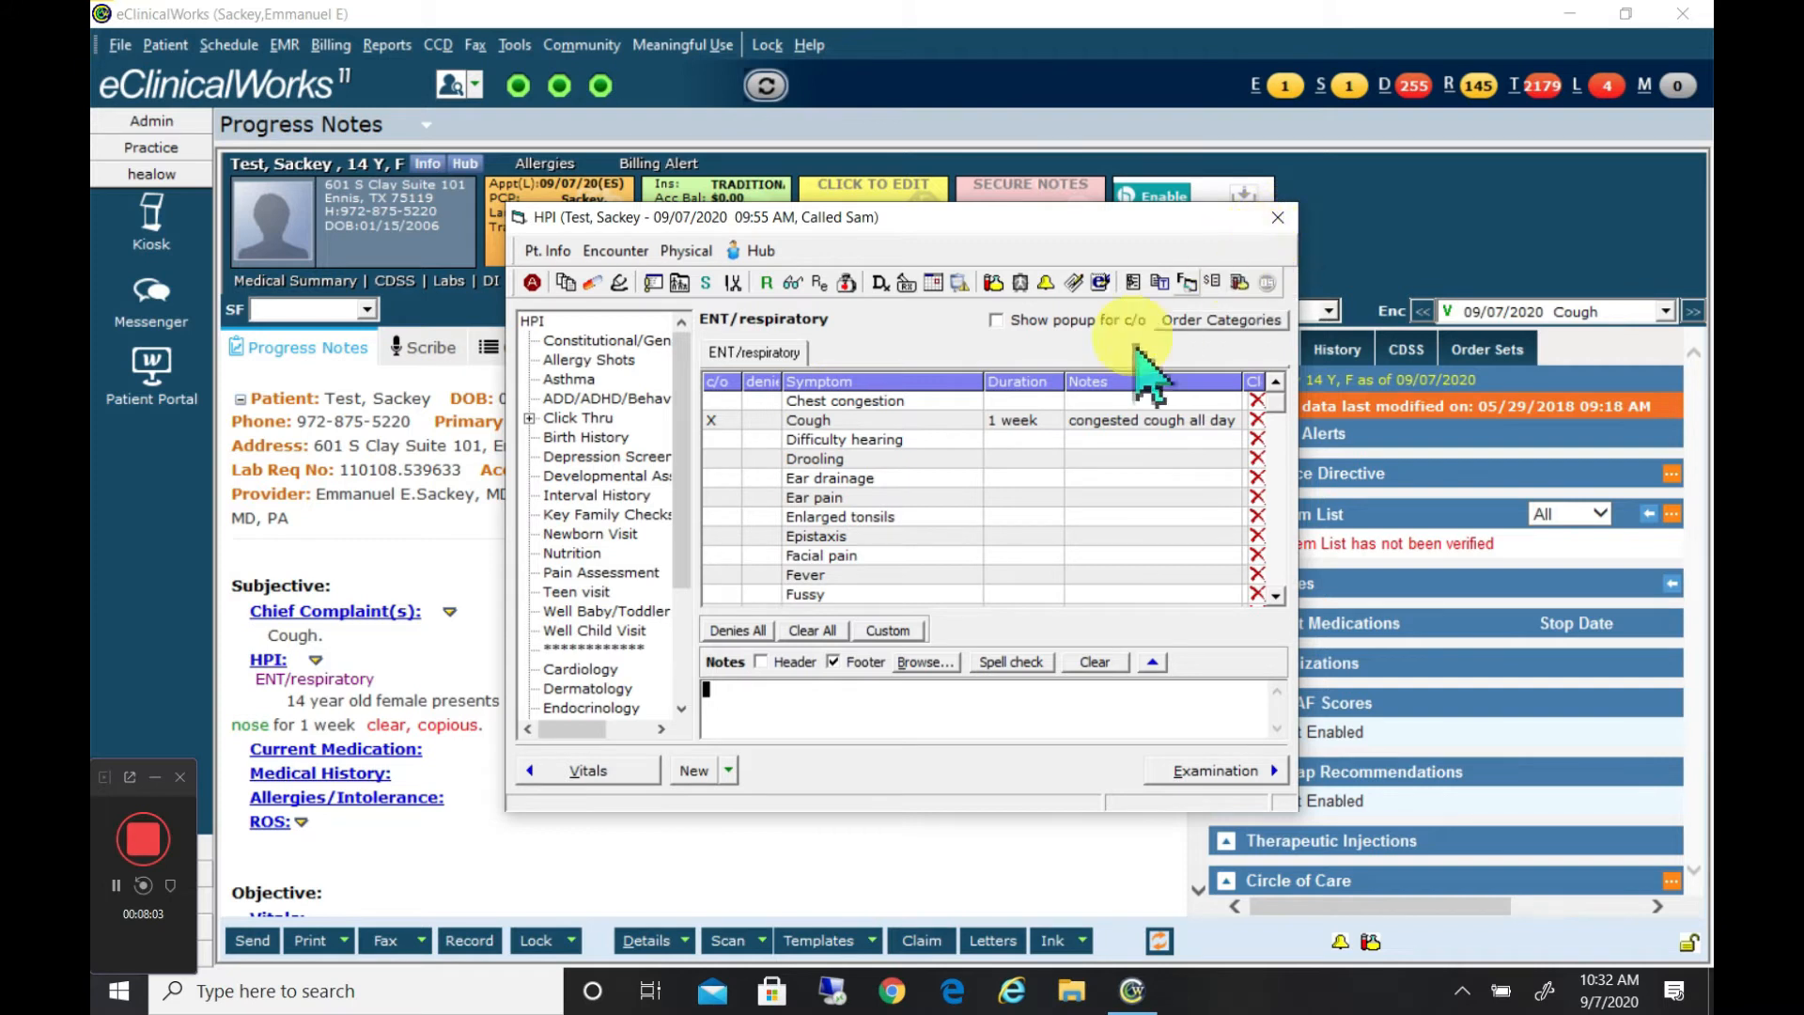
{"action": "left_click", "coordinate": [1278, 218]}
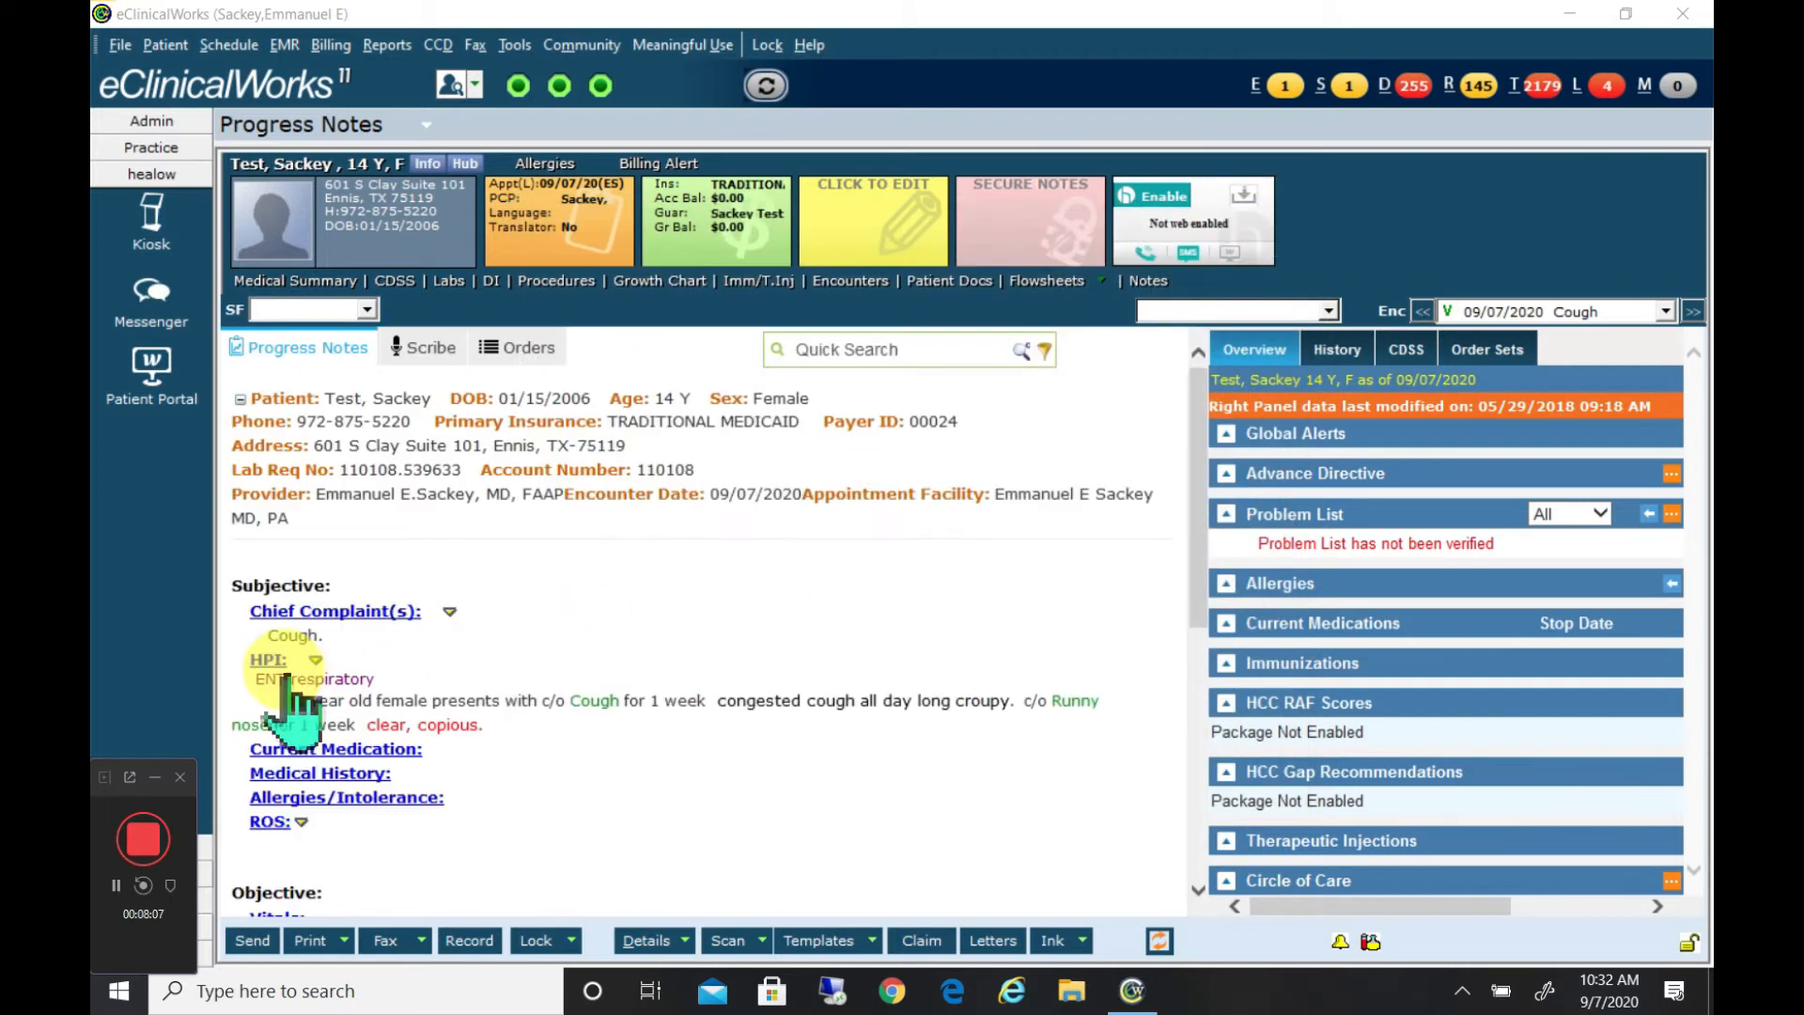
Reopen the HPI and mark Fever as denied among the Constitutional/General symptoms
{"action": "left_click", "coordinate": [271, 661]}
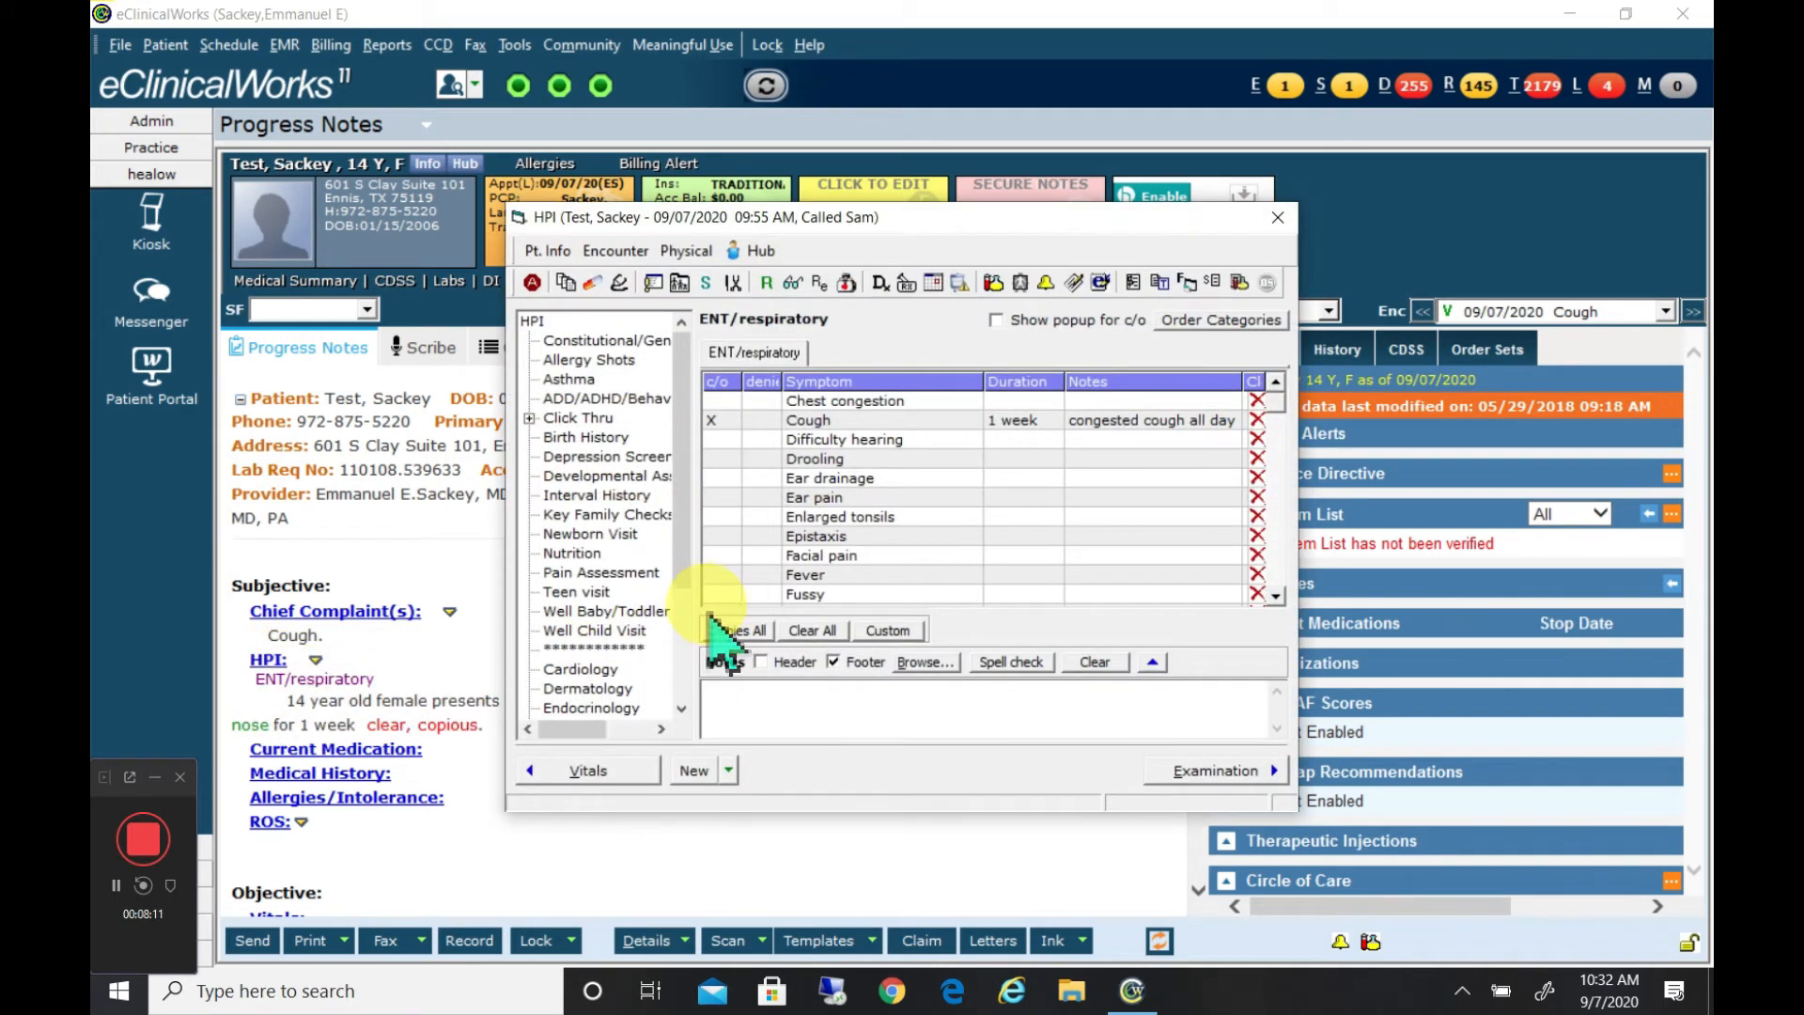
{"action": "left_click", "coordinate": [623, 340]}
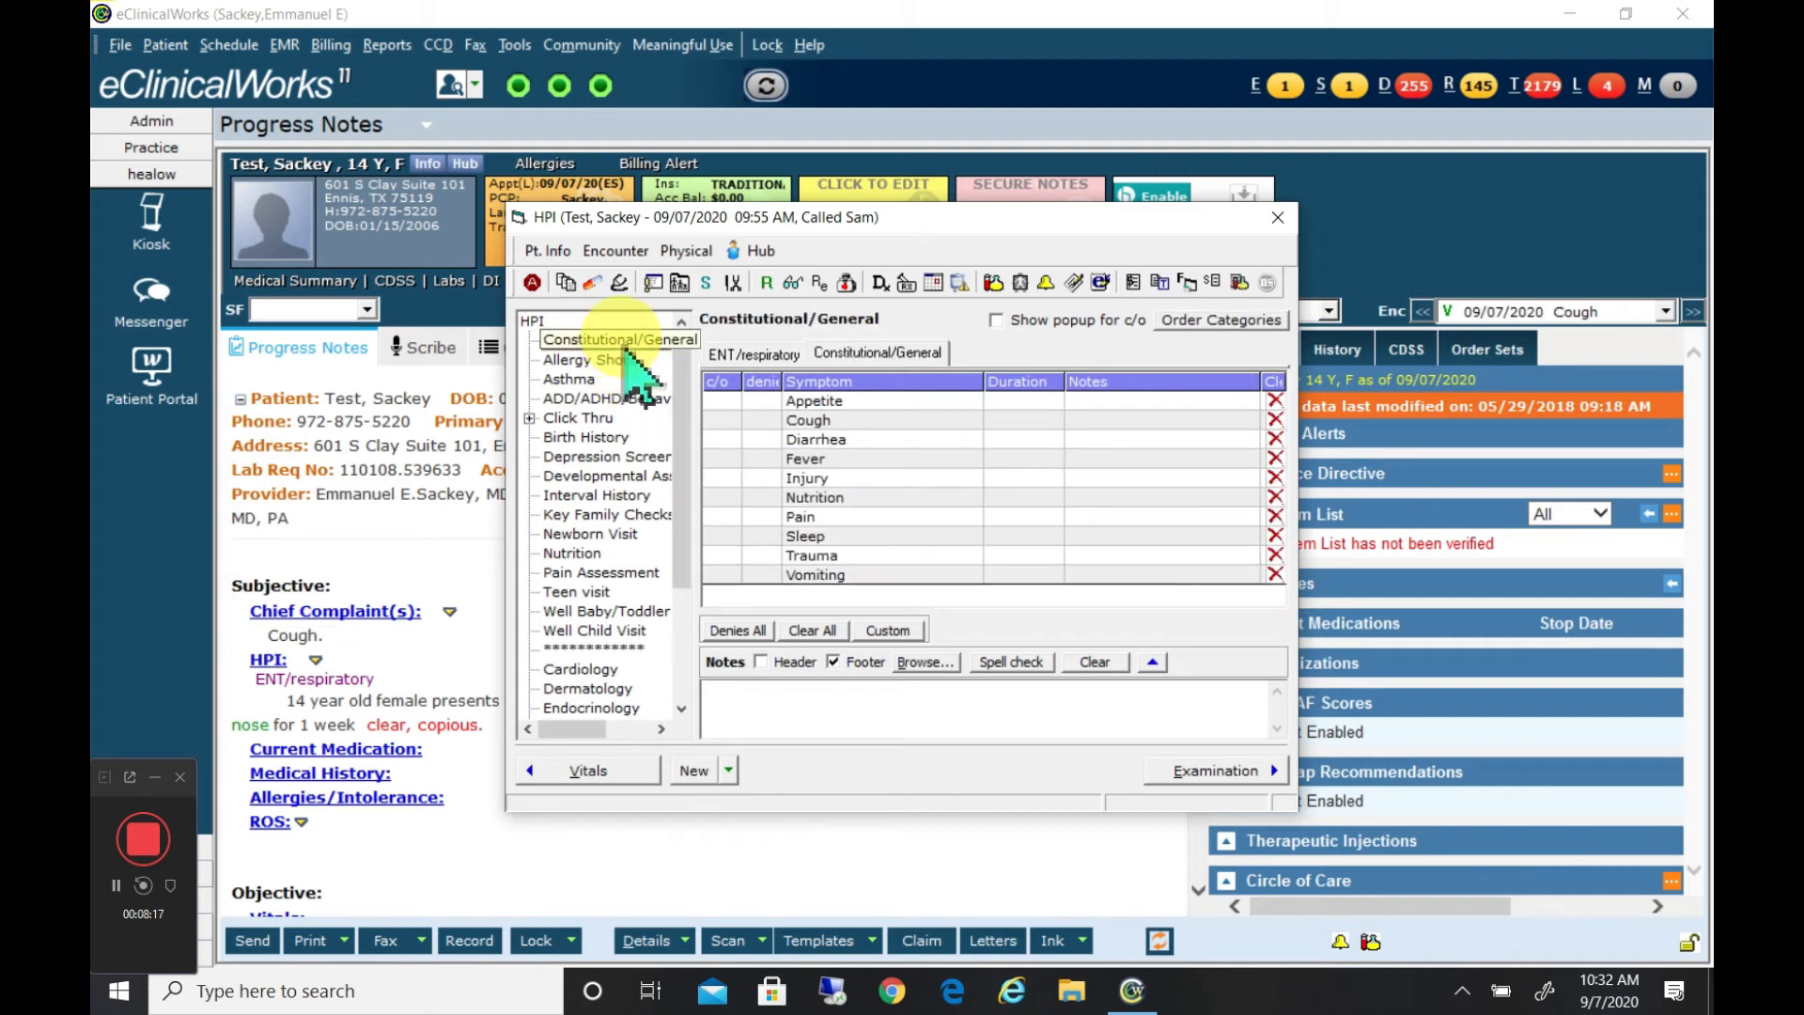
{"action": "left_click", "coordinate": [902, 355]}
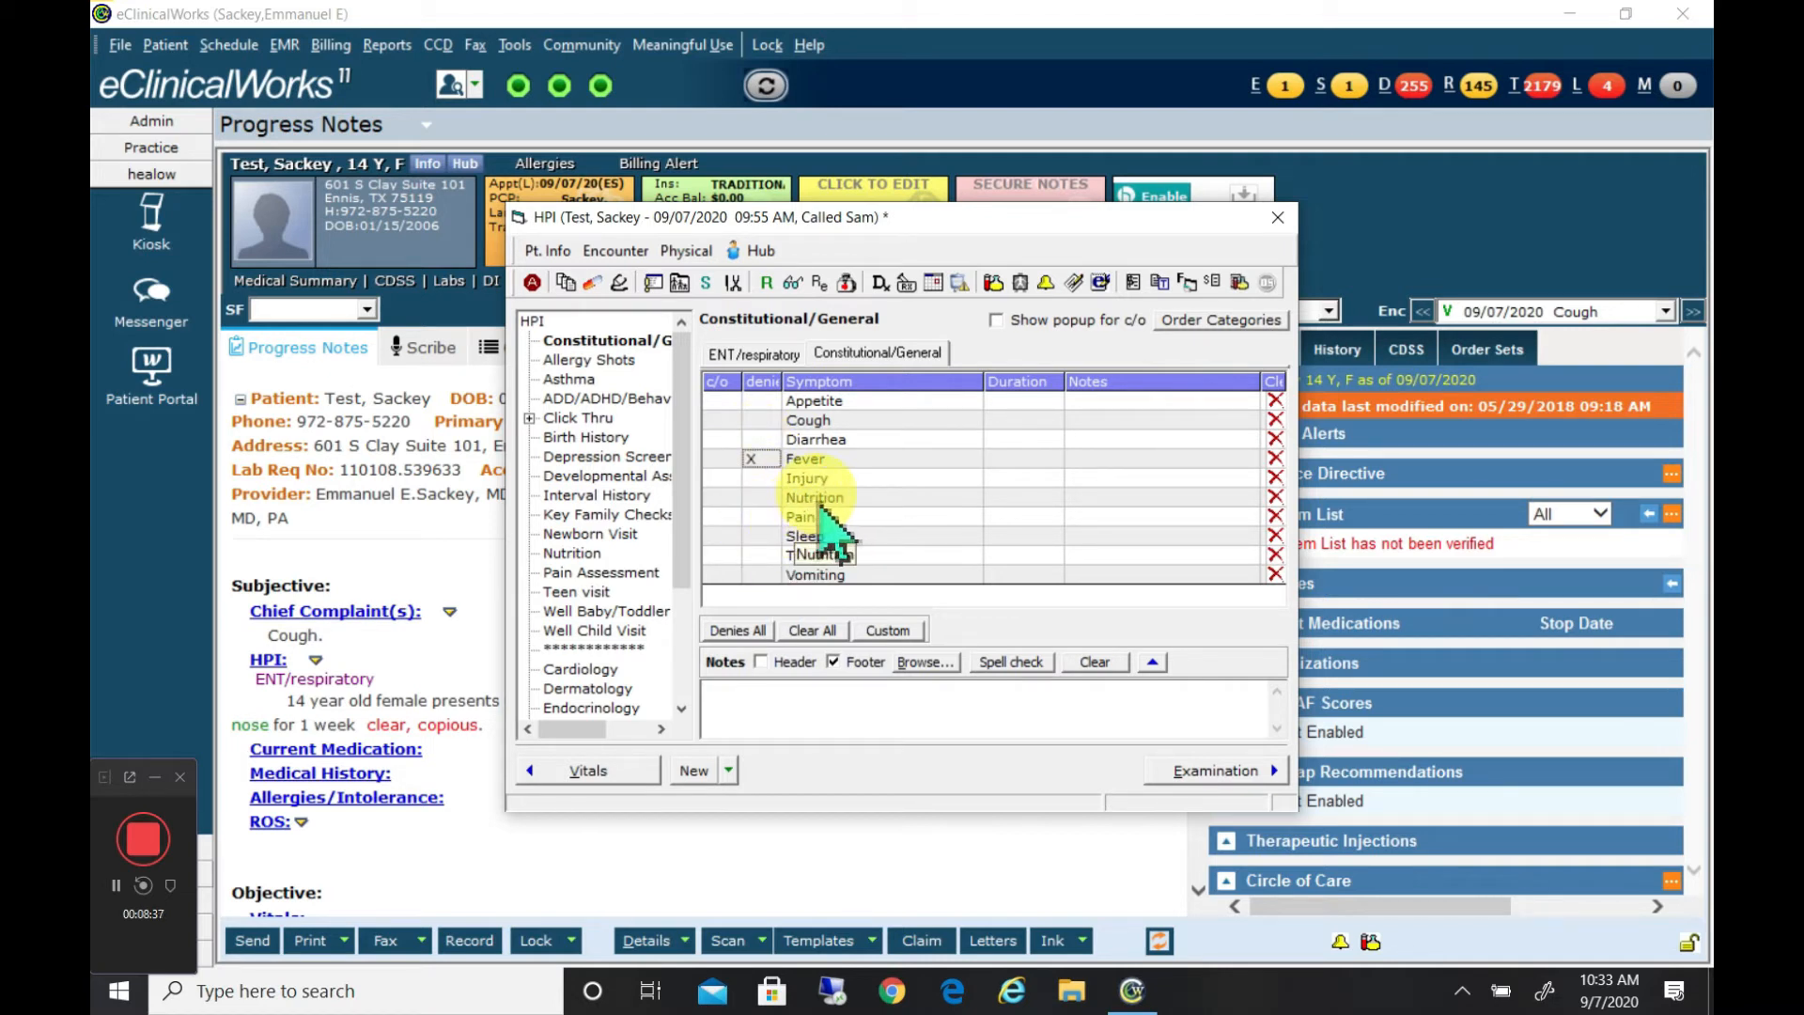
Add the notes drinking well and not eating well to the Nutrition symptom and save them
{"action": "left_click", "coordinate": [1089, 497]}
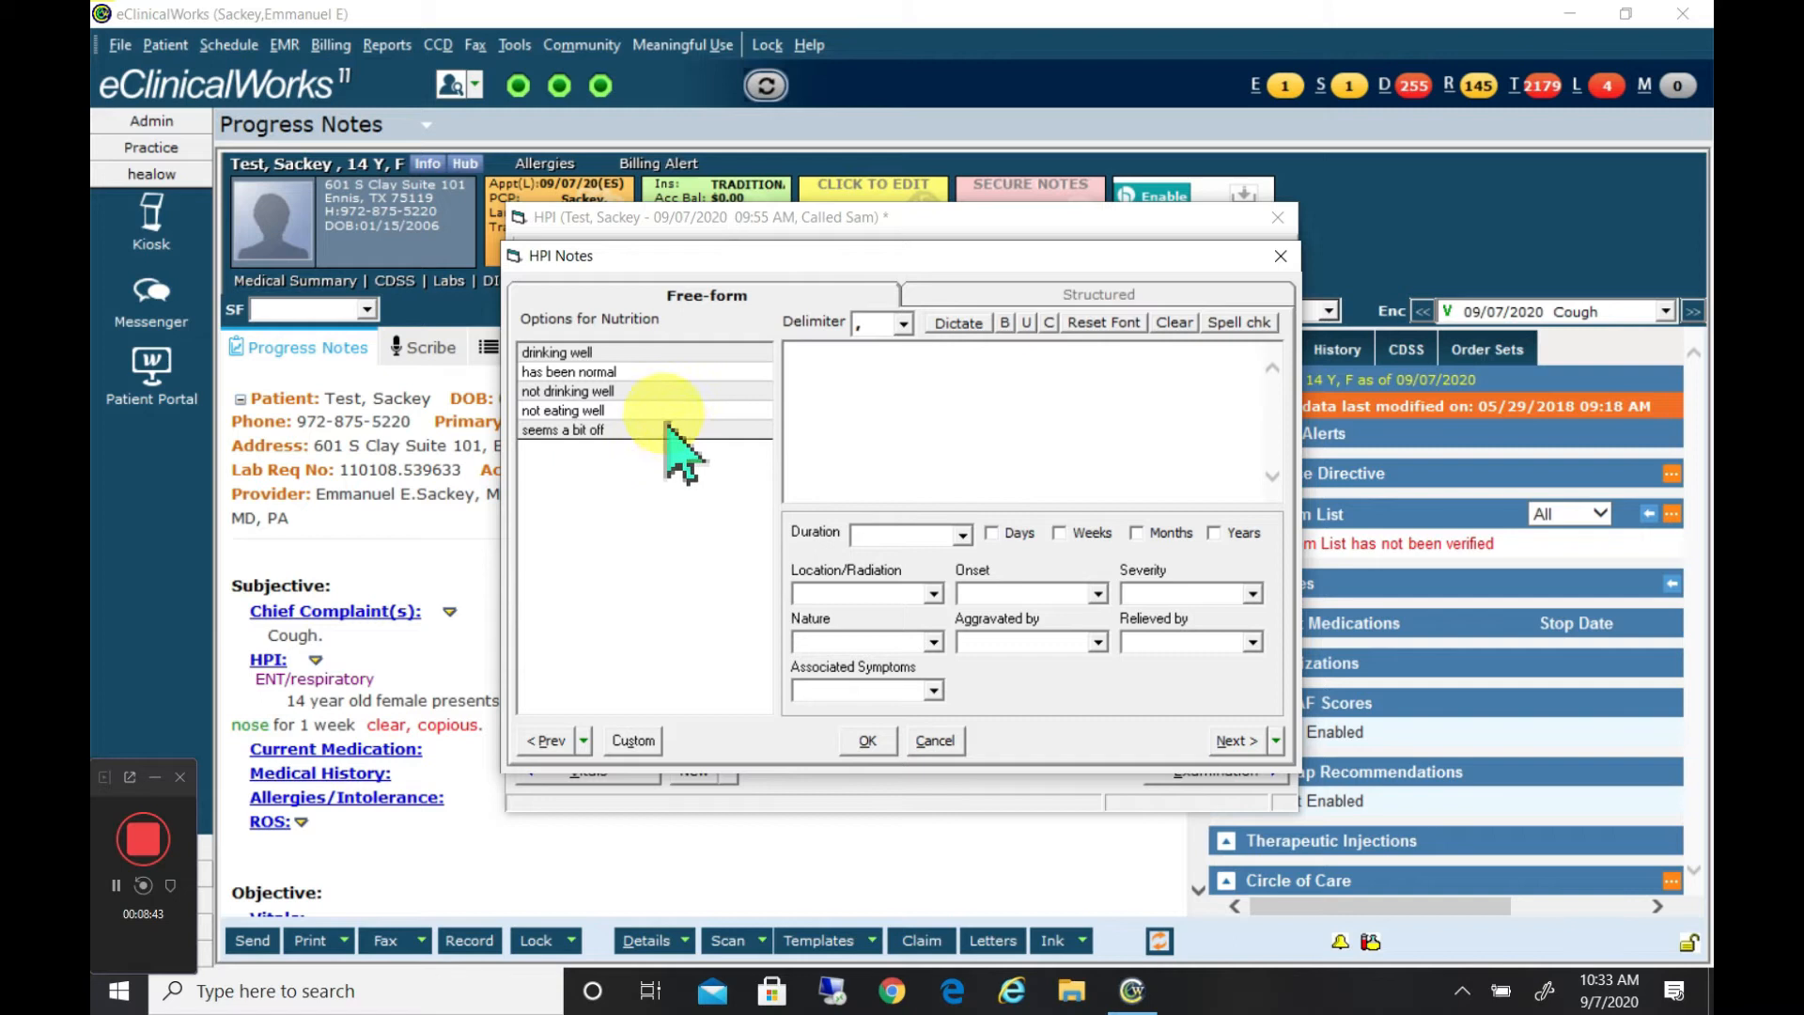
{"action": "left_click", "coordinate": [645, 355]}
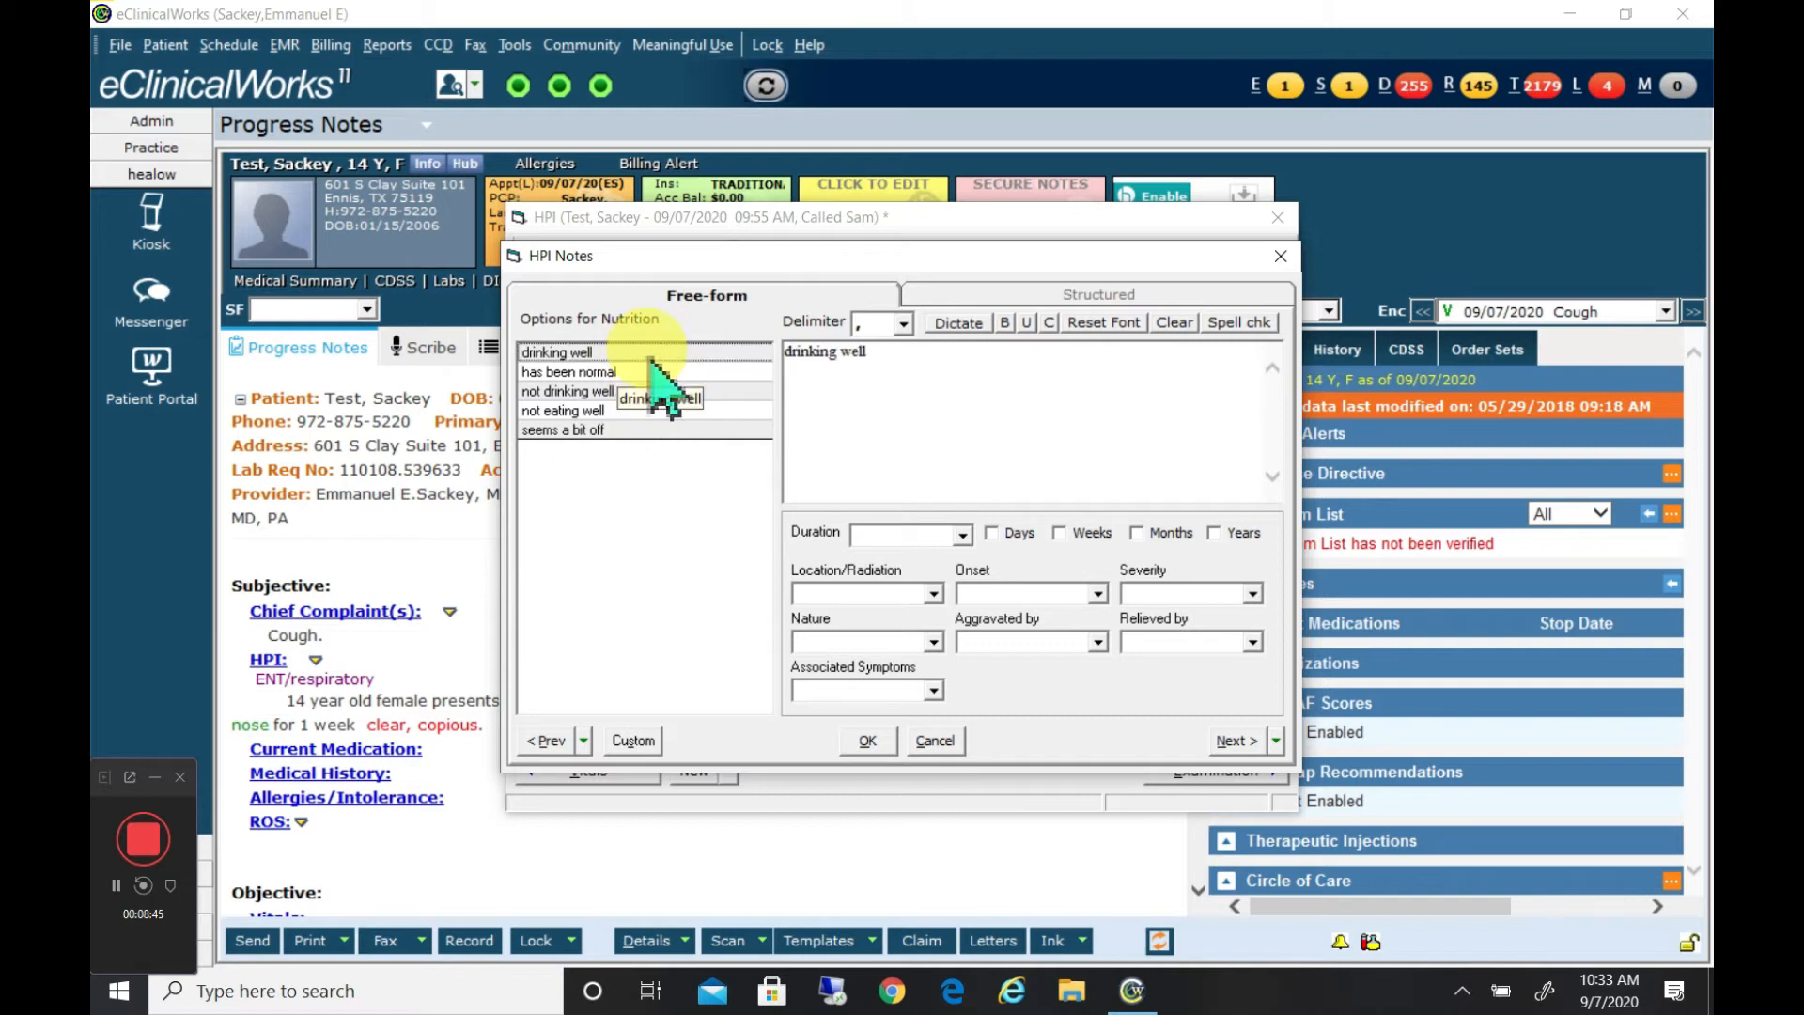
{"action": "left_click", "coordinate": [661, 413]}
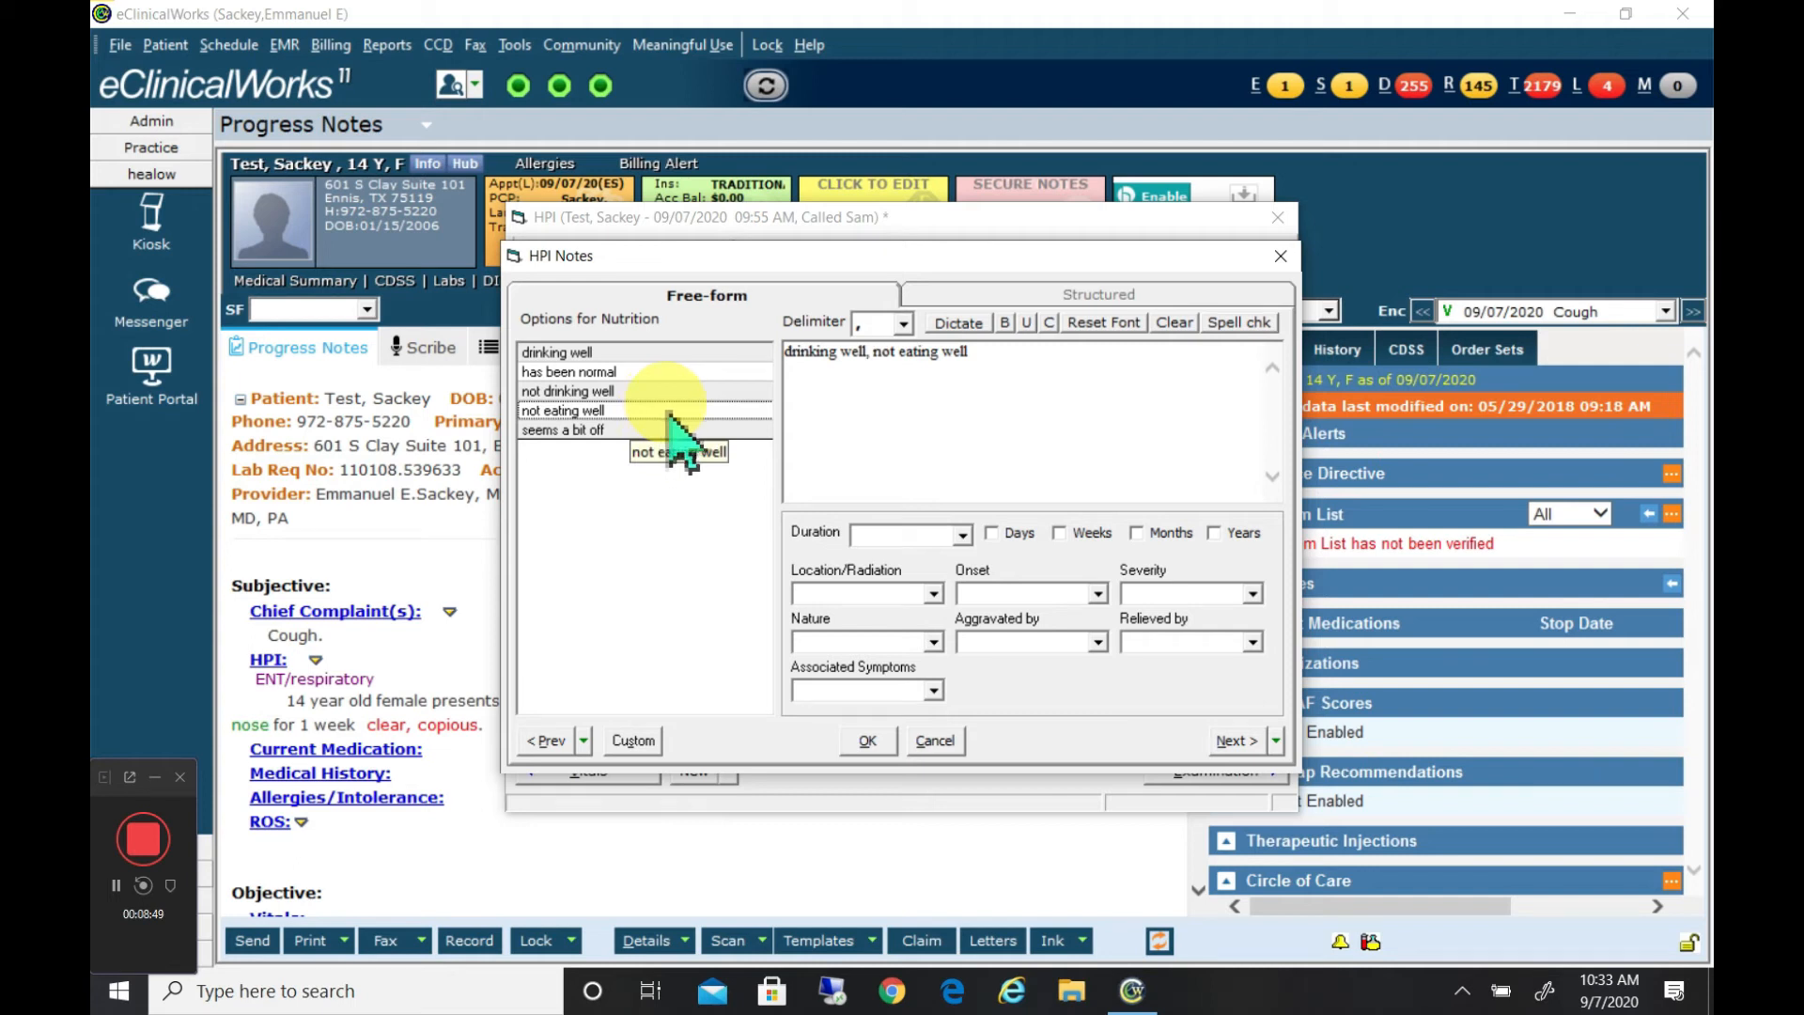
{"action": "left_click", "coordinate": [867, 741]}
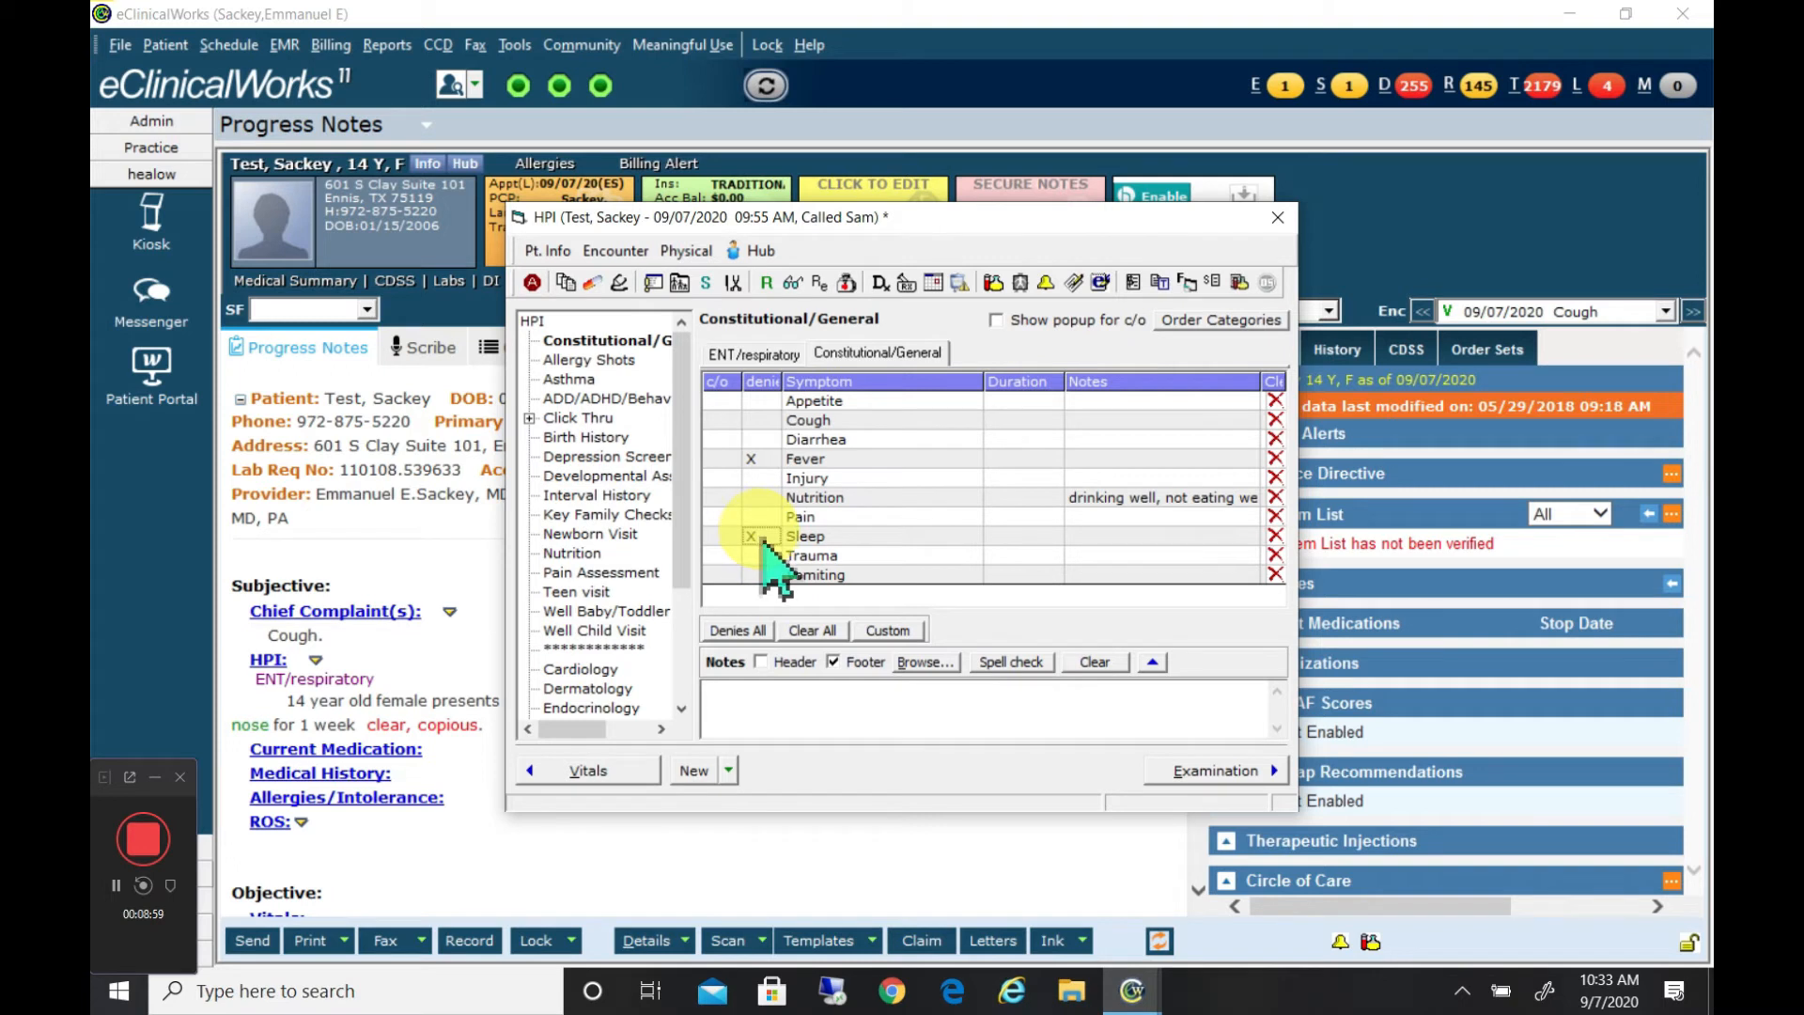
Mark Sleep as denied with the note Normal, and close the HPI to return to the progress note
{"action": "left_click", "coordinate": [1102, 535]}
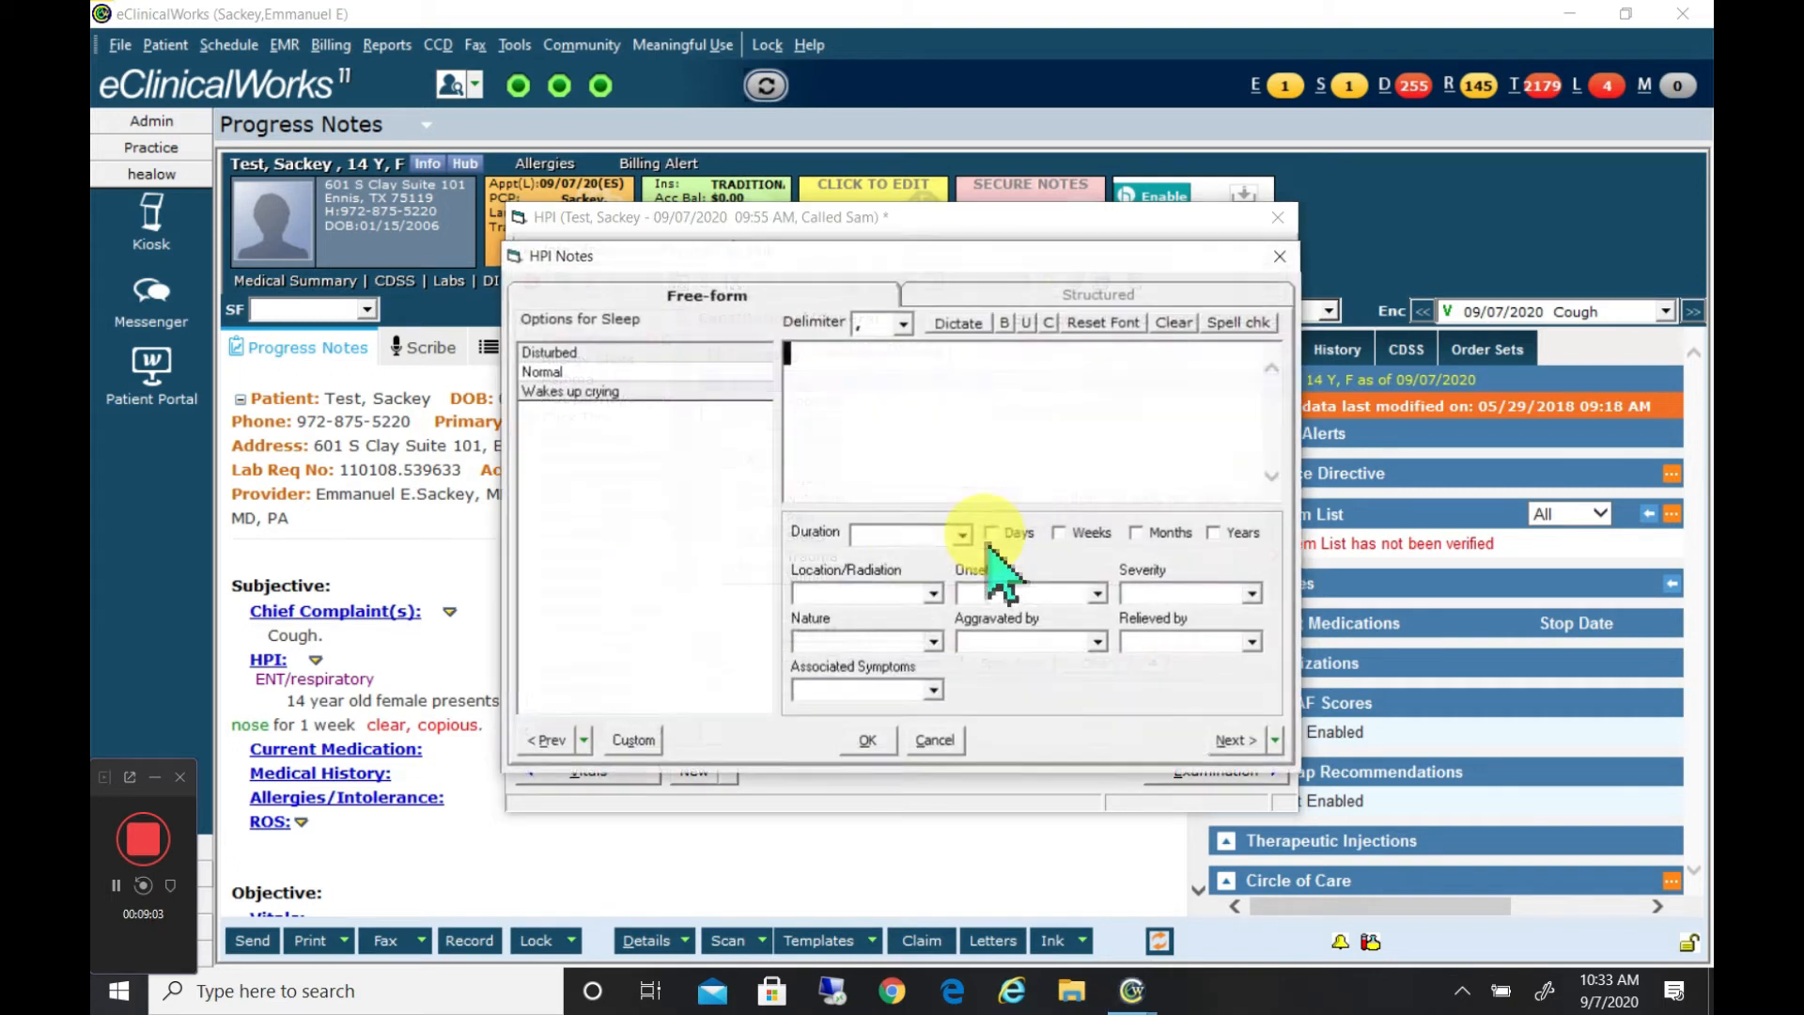
{"action": "left_click", "coordinate": [624, 372]}
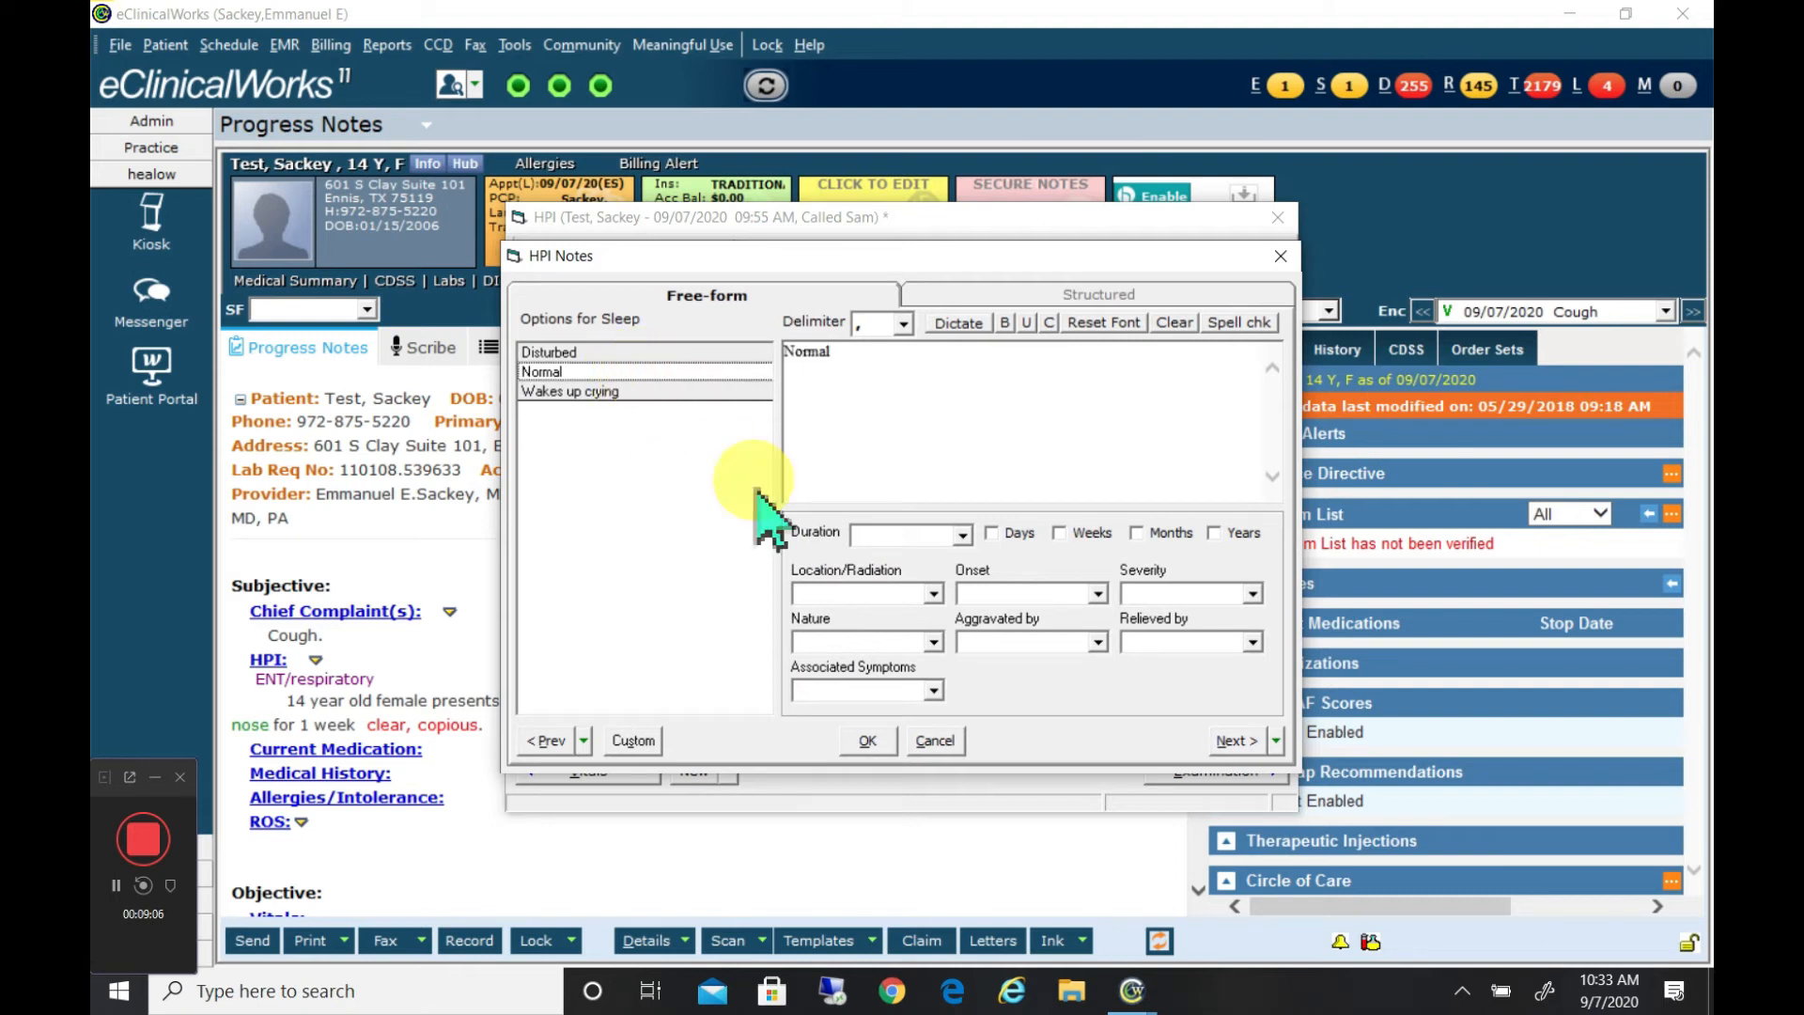
{"action": "left_click", "coordinate": [868, 742]}
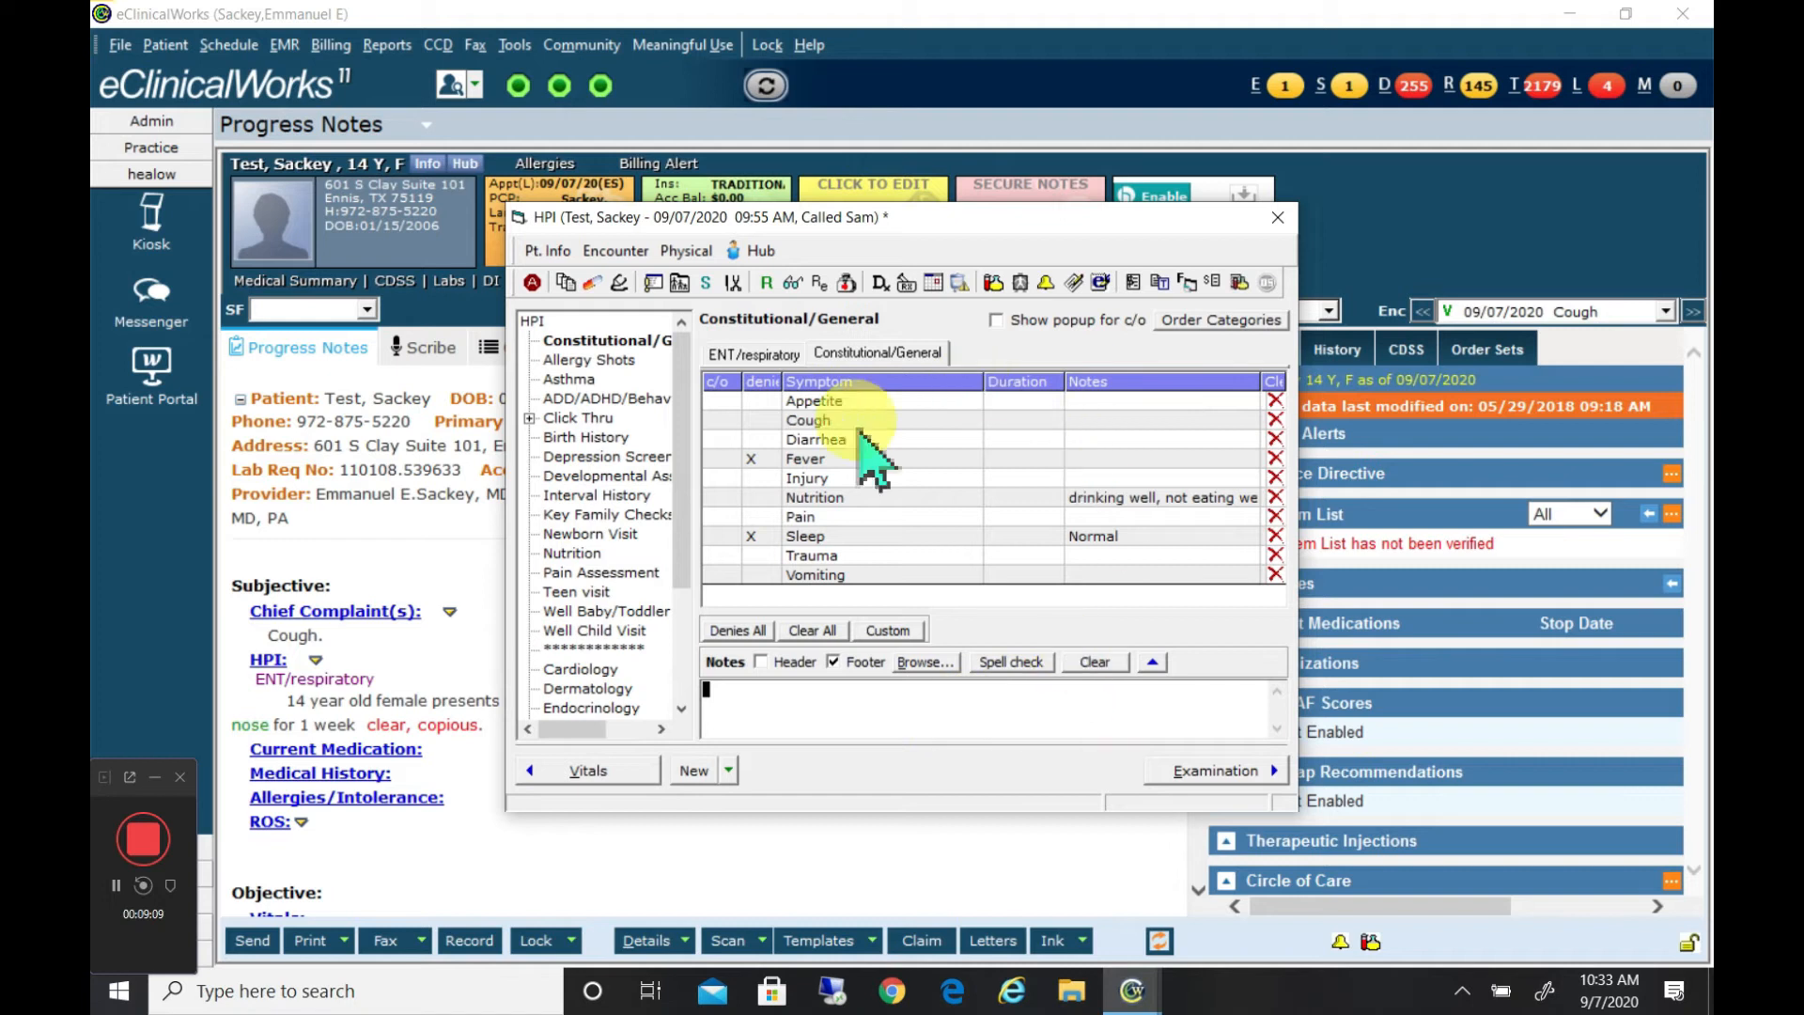
{"action": "left_click", "coordinate": [1277, 219]}
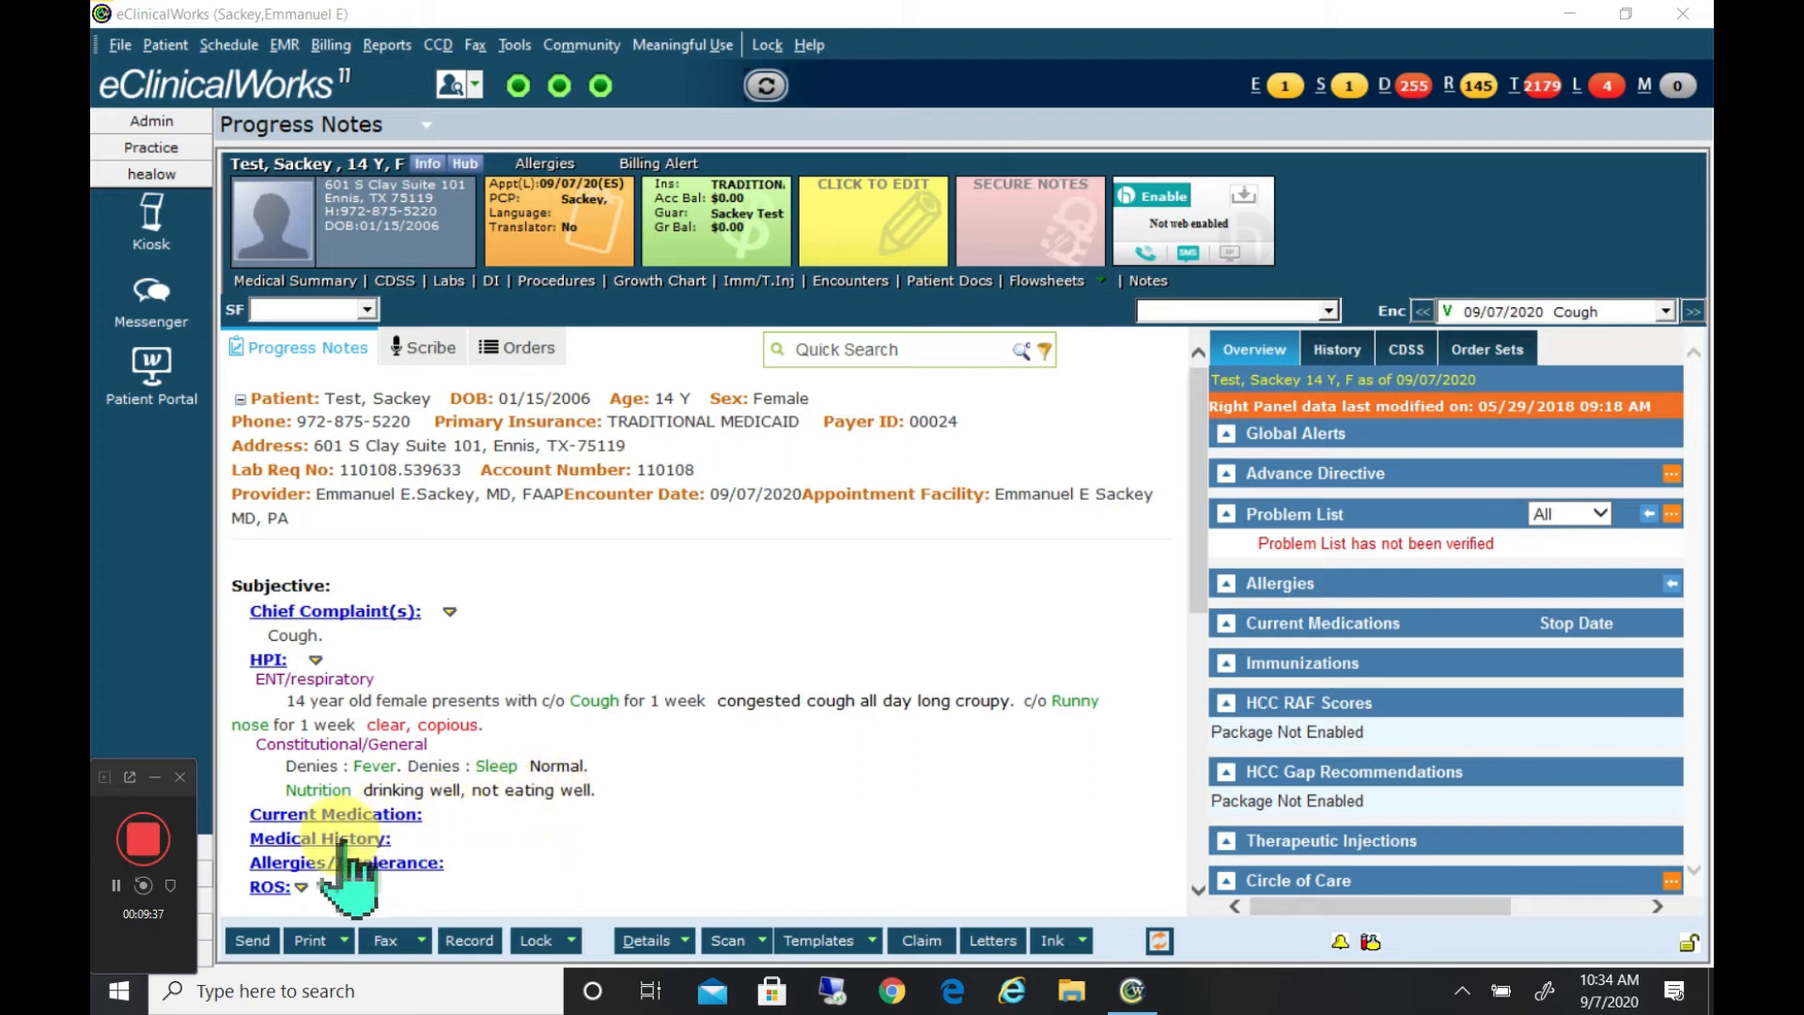
Open the ROS and, in the General category, set energy level to decreased and loss of appetite to yes
{"action": "scroll", "coordinate": [334, 837], "scroll_direction": "down", "scroll_amount": 1}
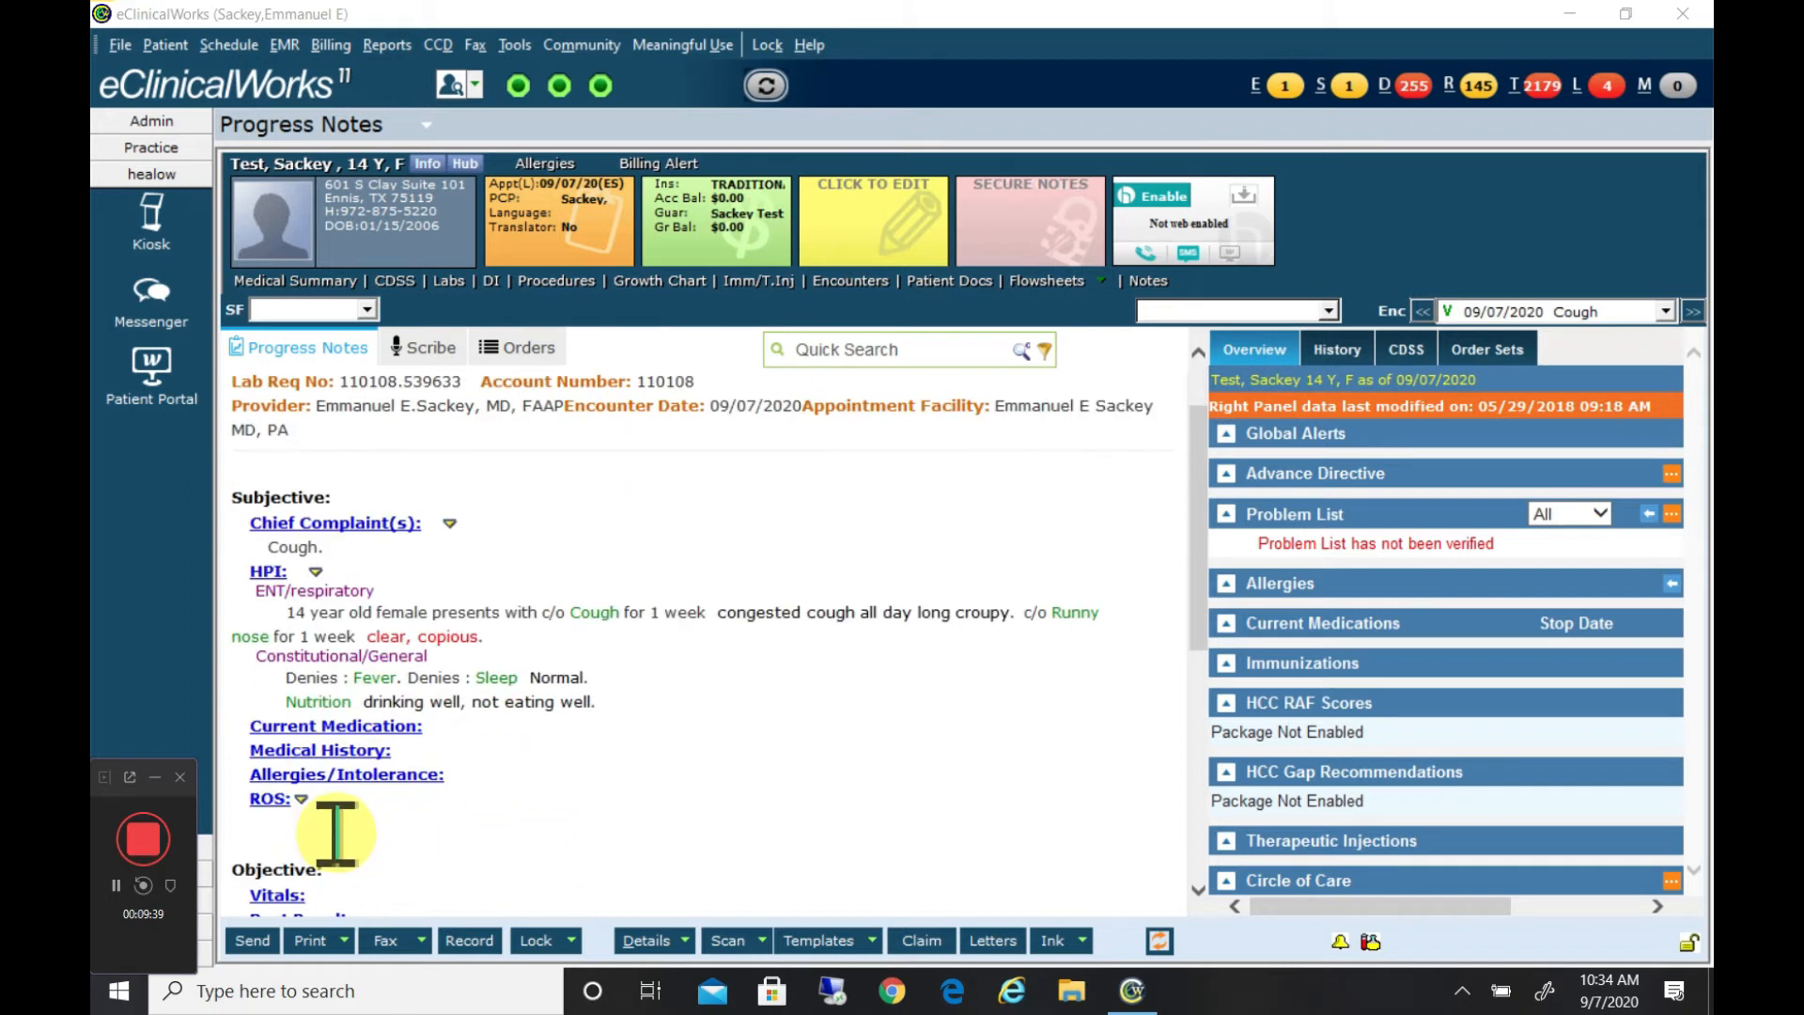
{"action": "left_click", "coordinate": [277, 801]}
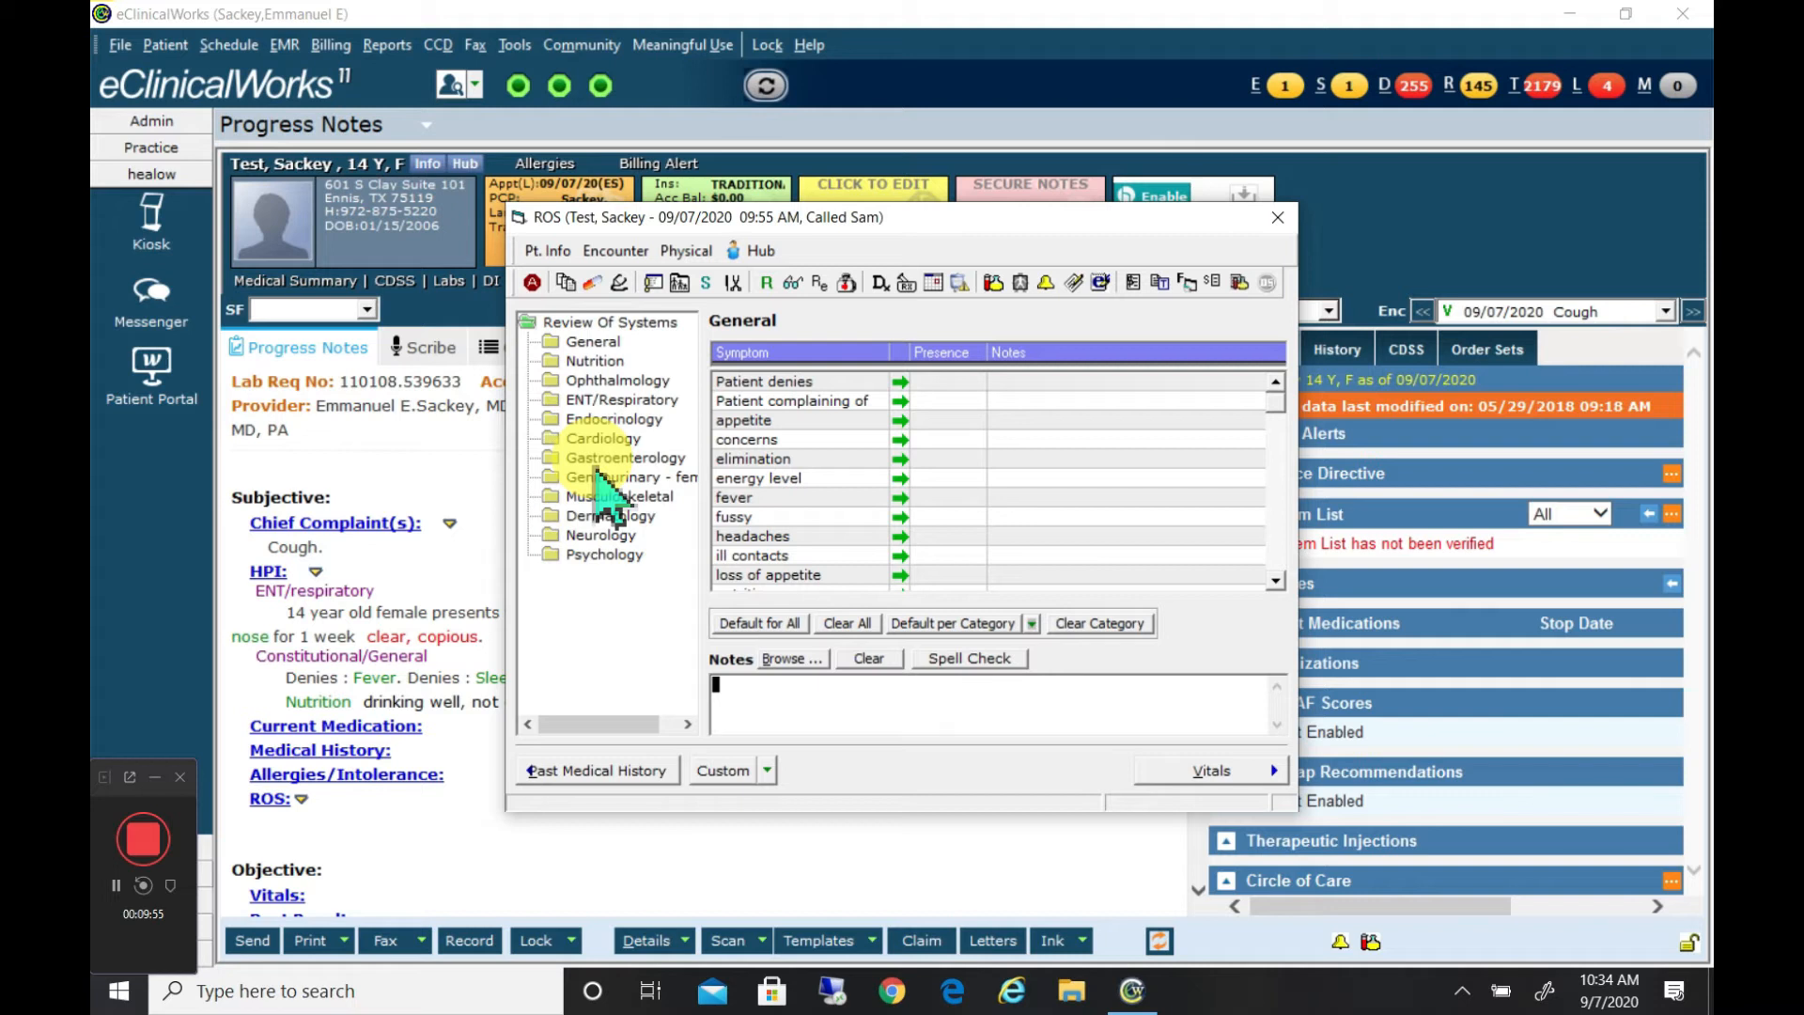
{"action": "left_click", "coordinate": [592, 406]}
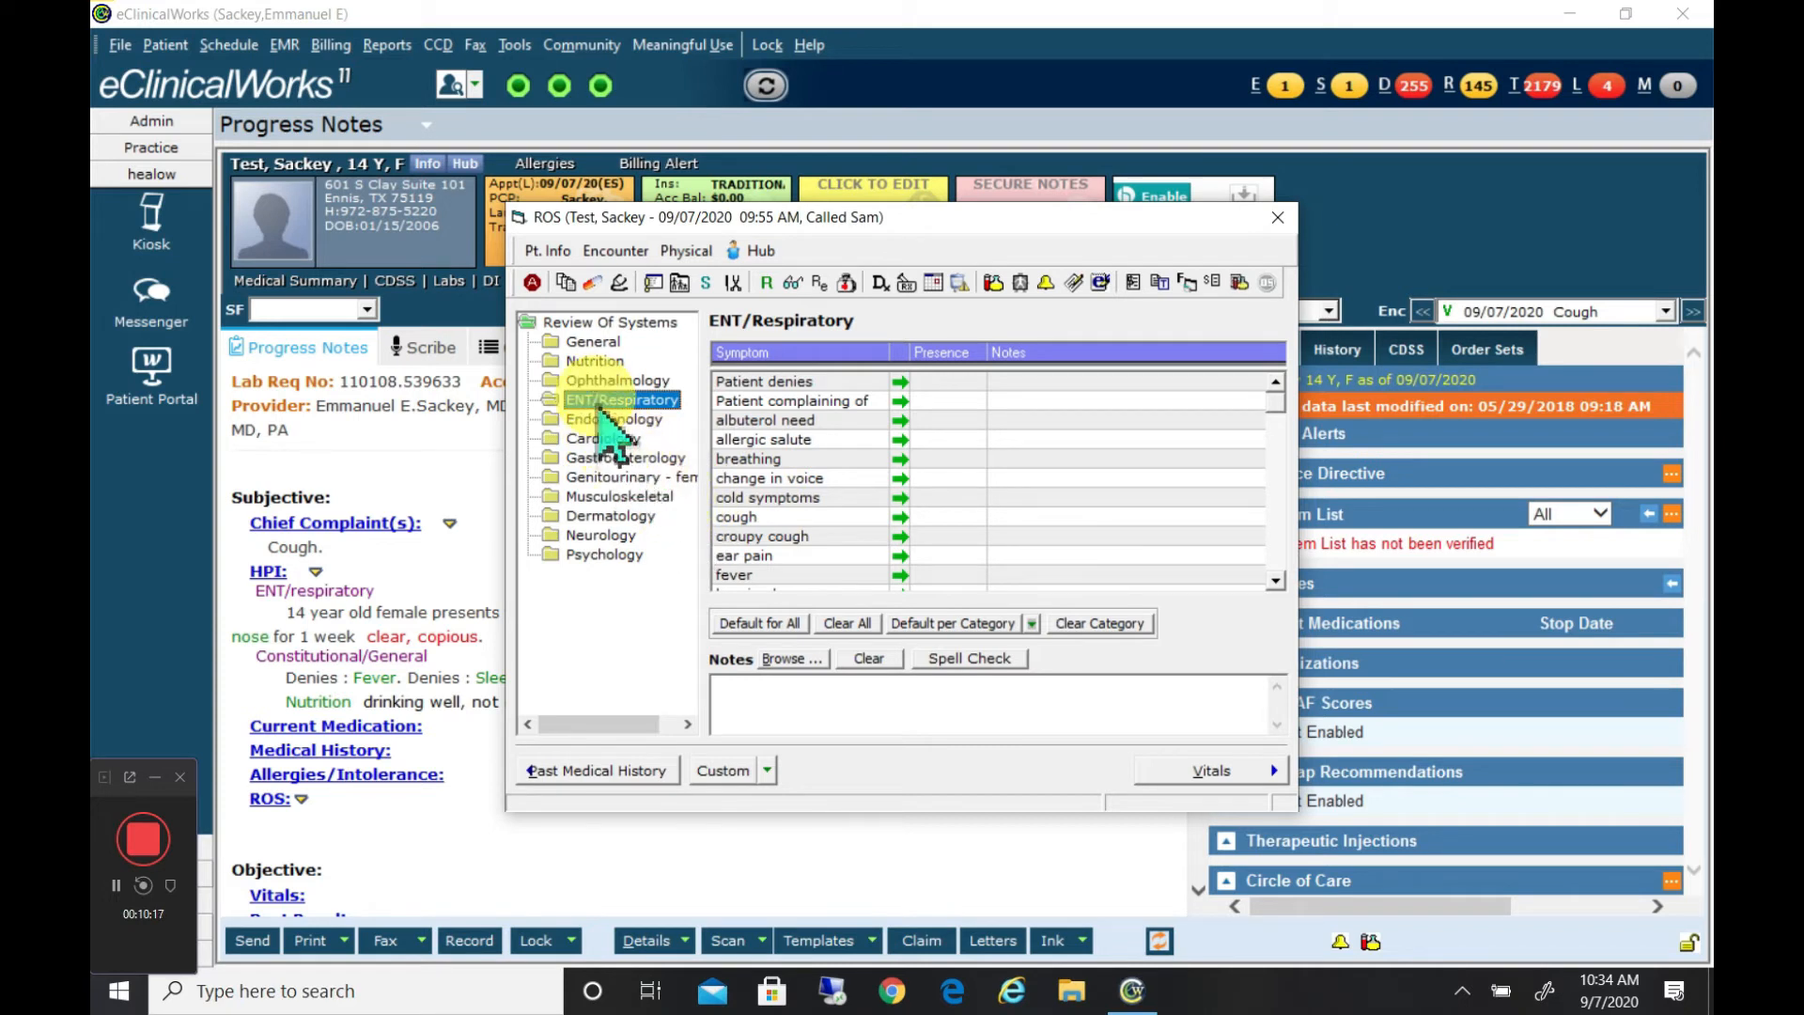
{"action": "left_click", "coordinate": [601, 343]}
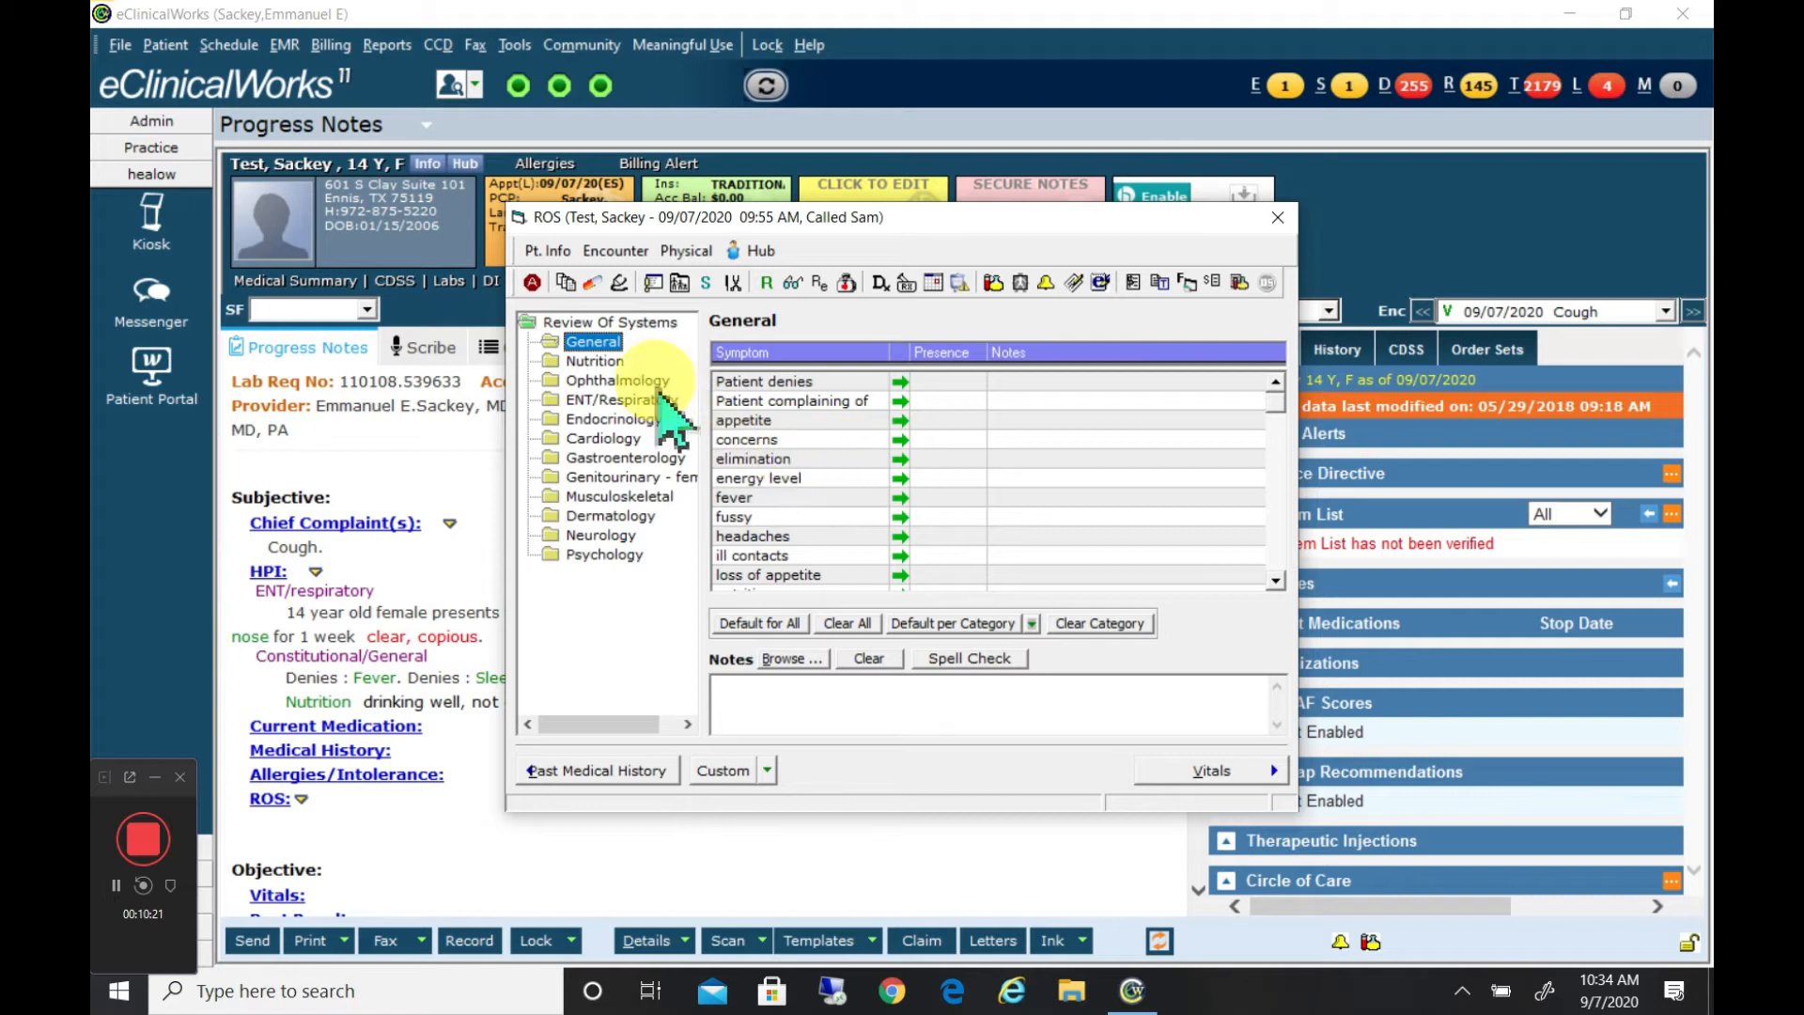
{"action": "left_click", "coordinate": [941, 479]}
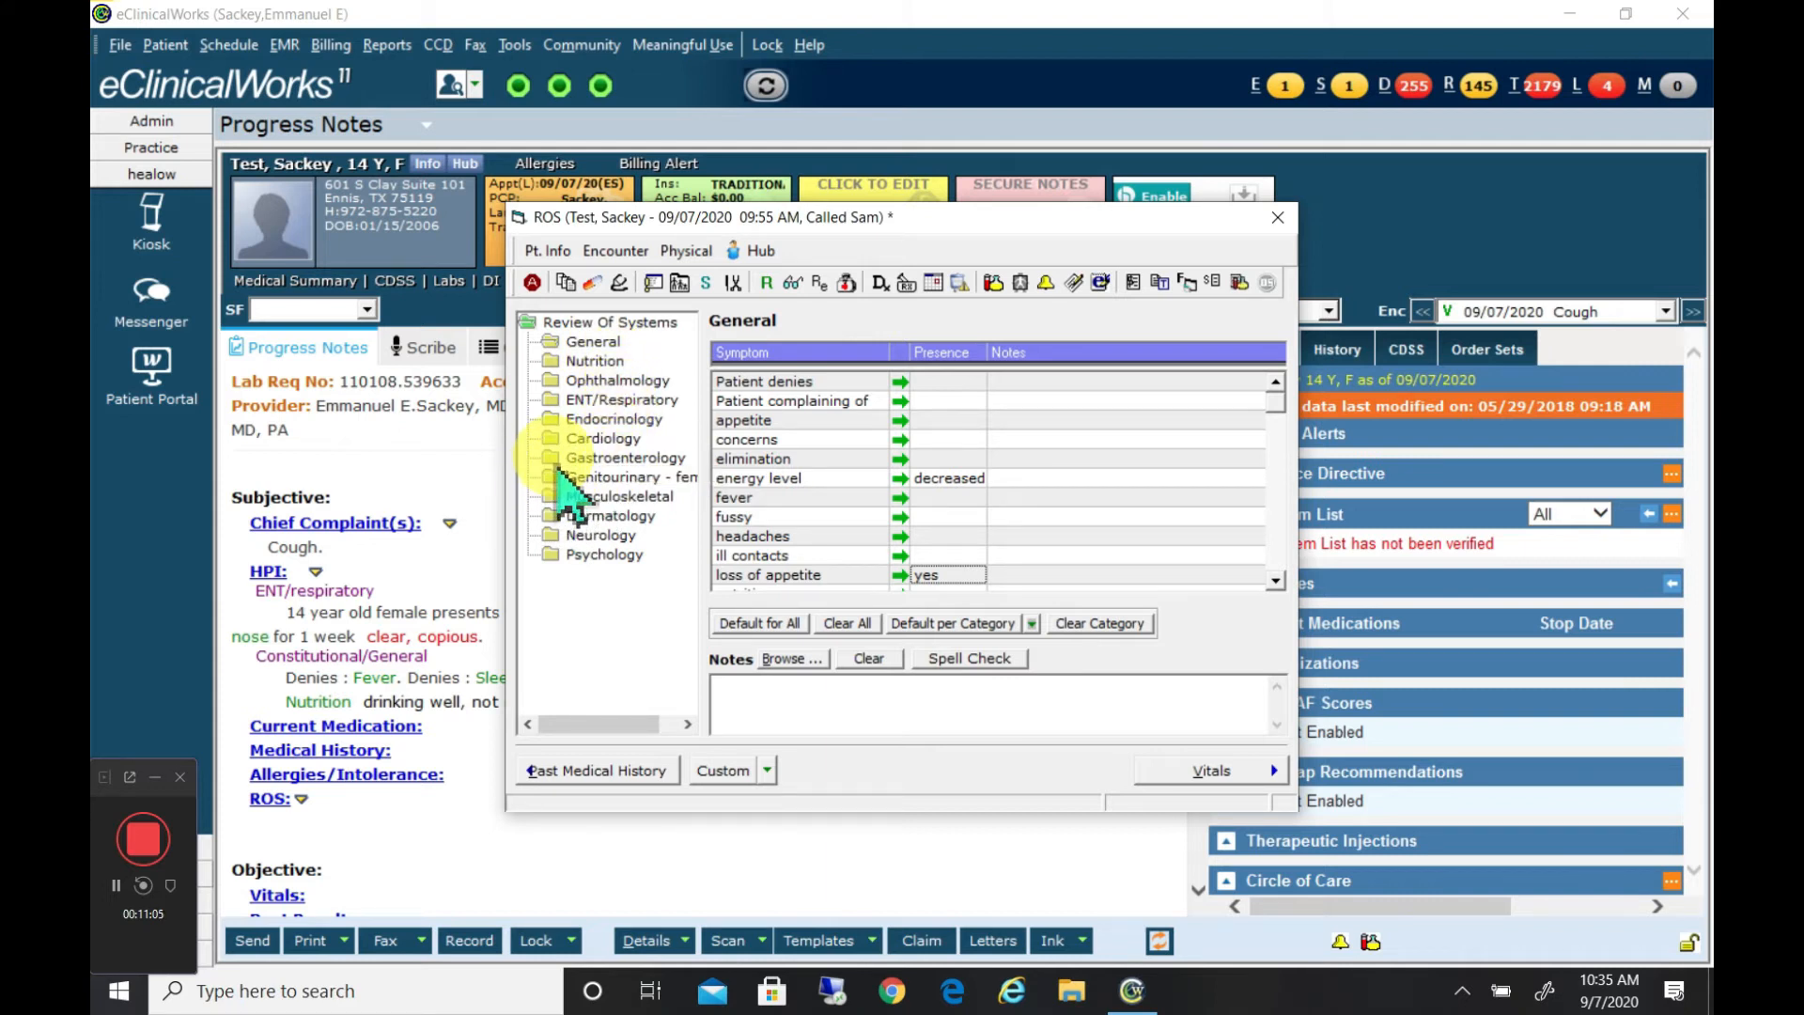
Set Gastroenterology abdominal pain to no and diarrhea to yes, set Dermatology rash to yes, and close the ROS
{"action": "left_click", "coordinate": [560, 460]}
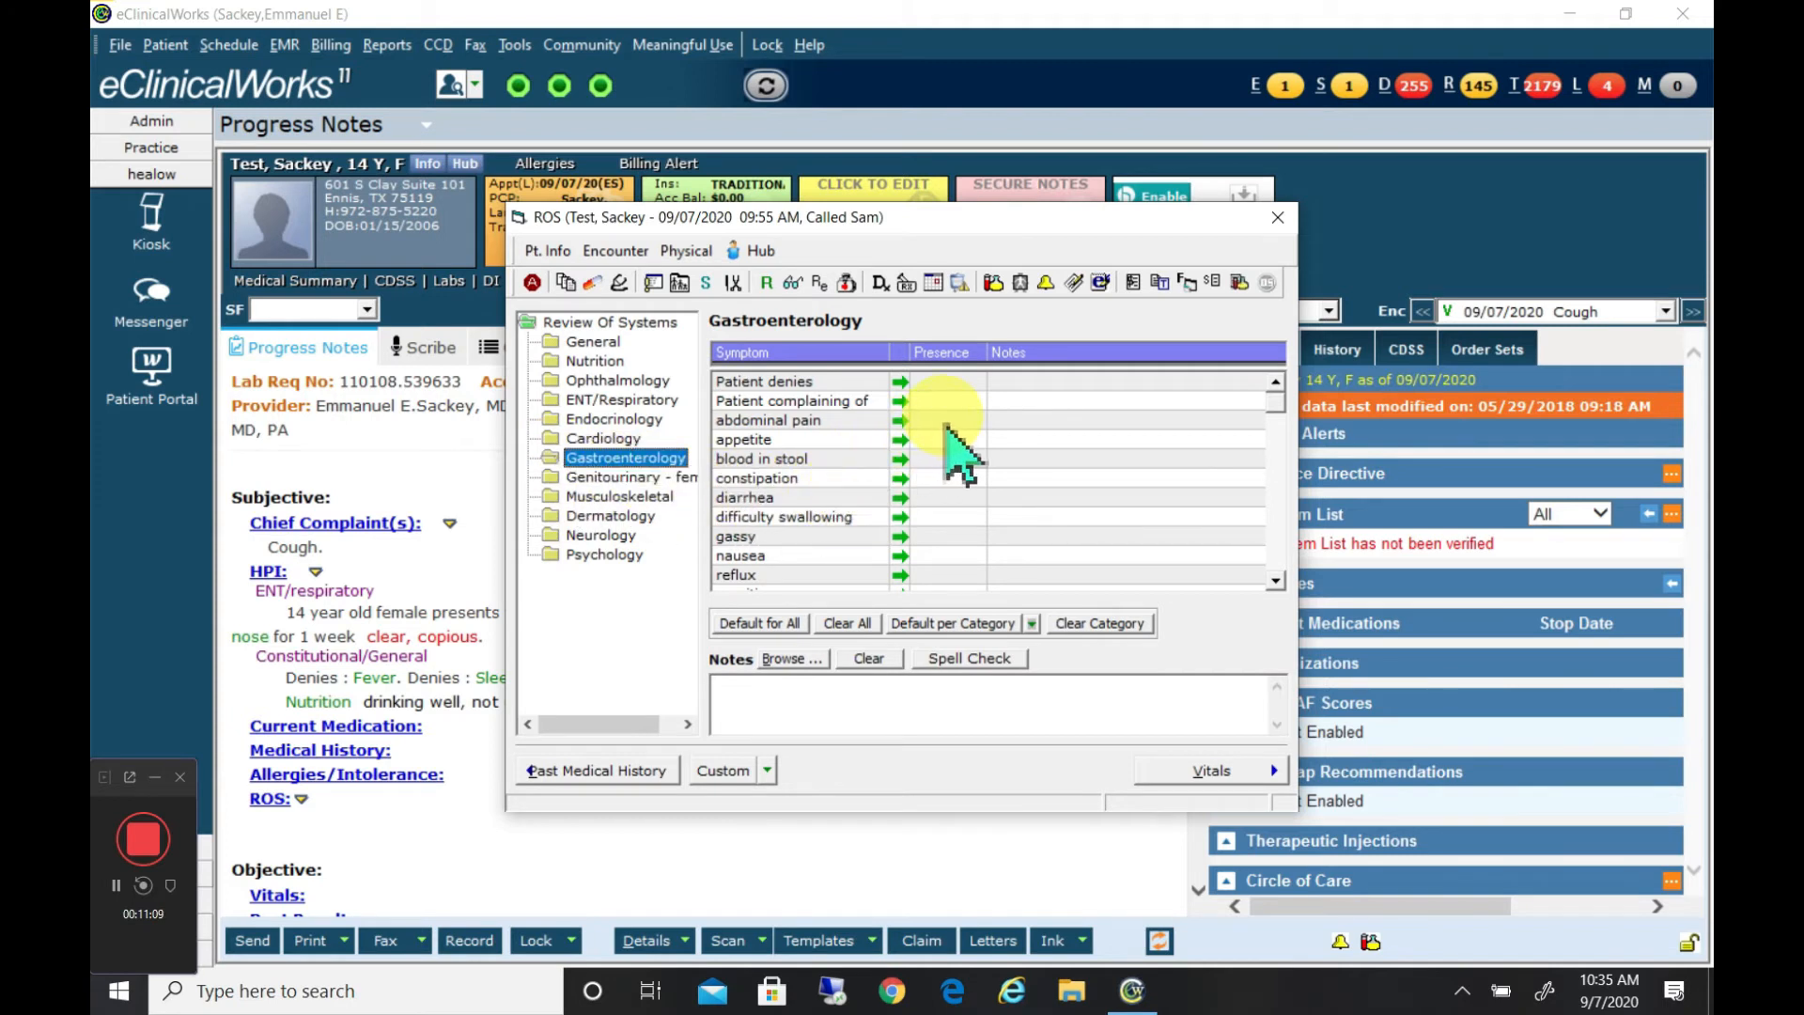
{"action": "left_click", "coordinate": [946, 422]}
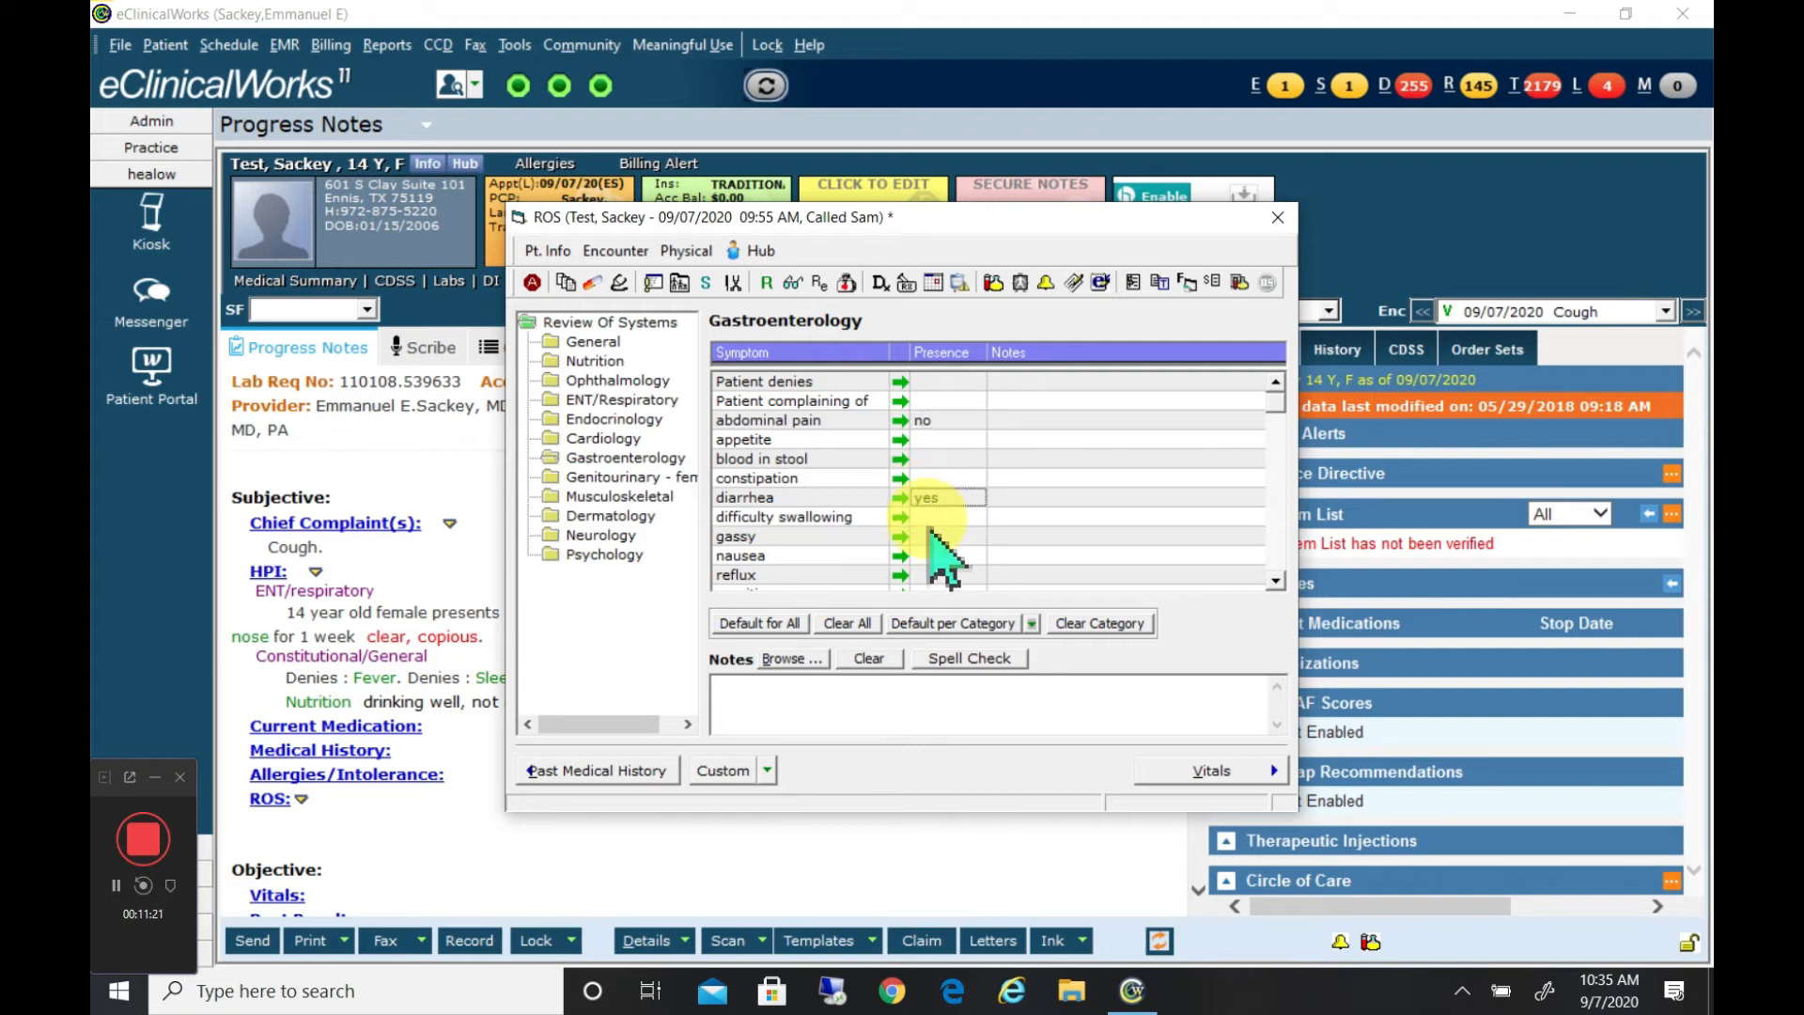
{"action": "left_click", "coordinate": [613, 519]}
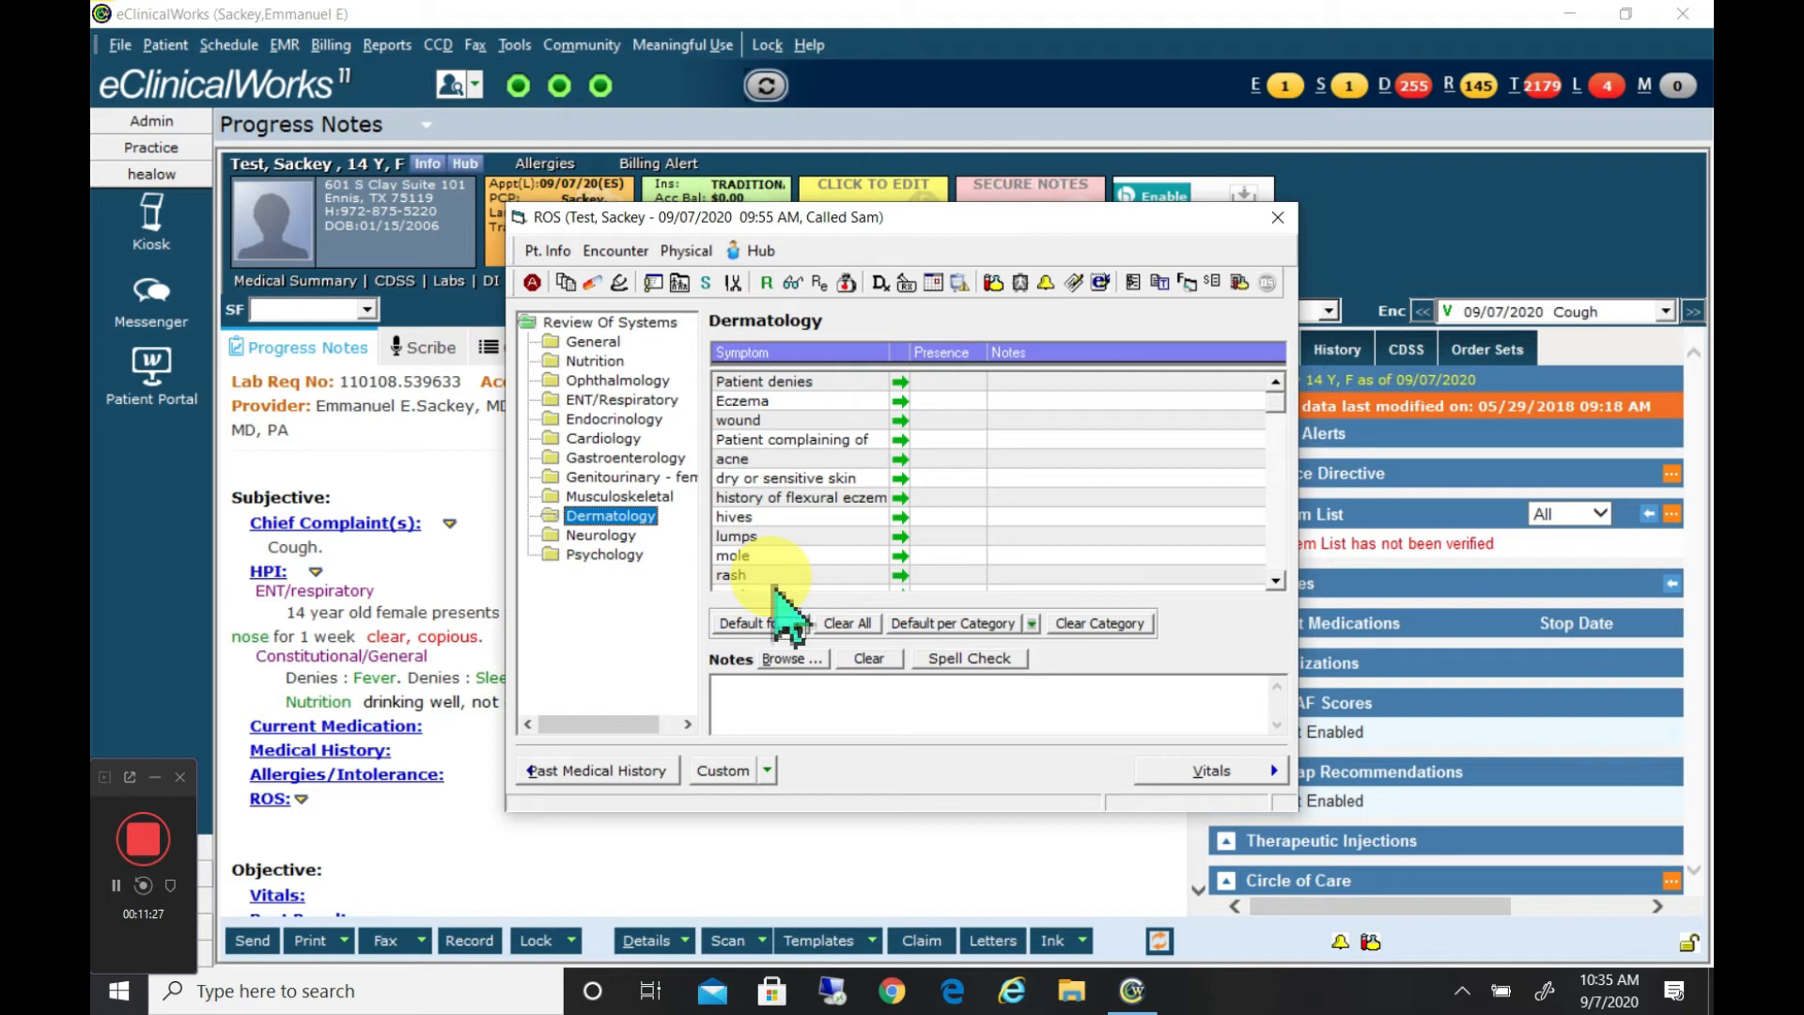
{"action": "left_click", "coordinate": [955, 577]}
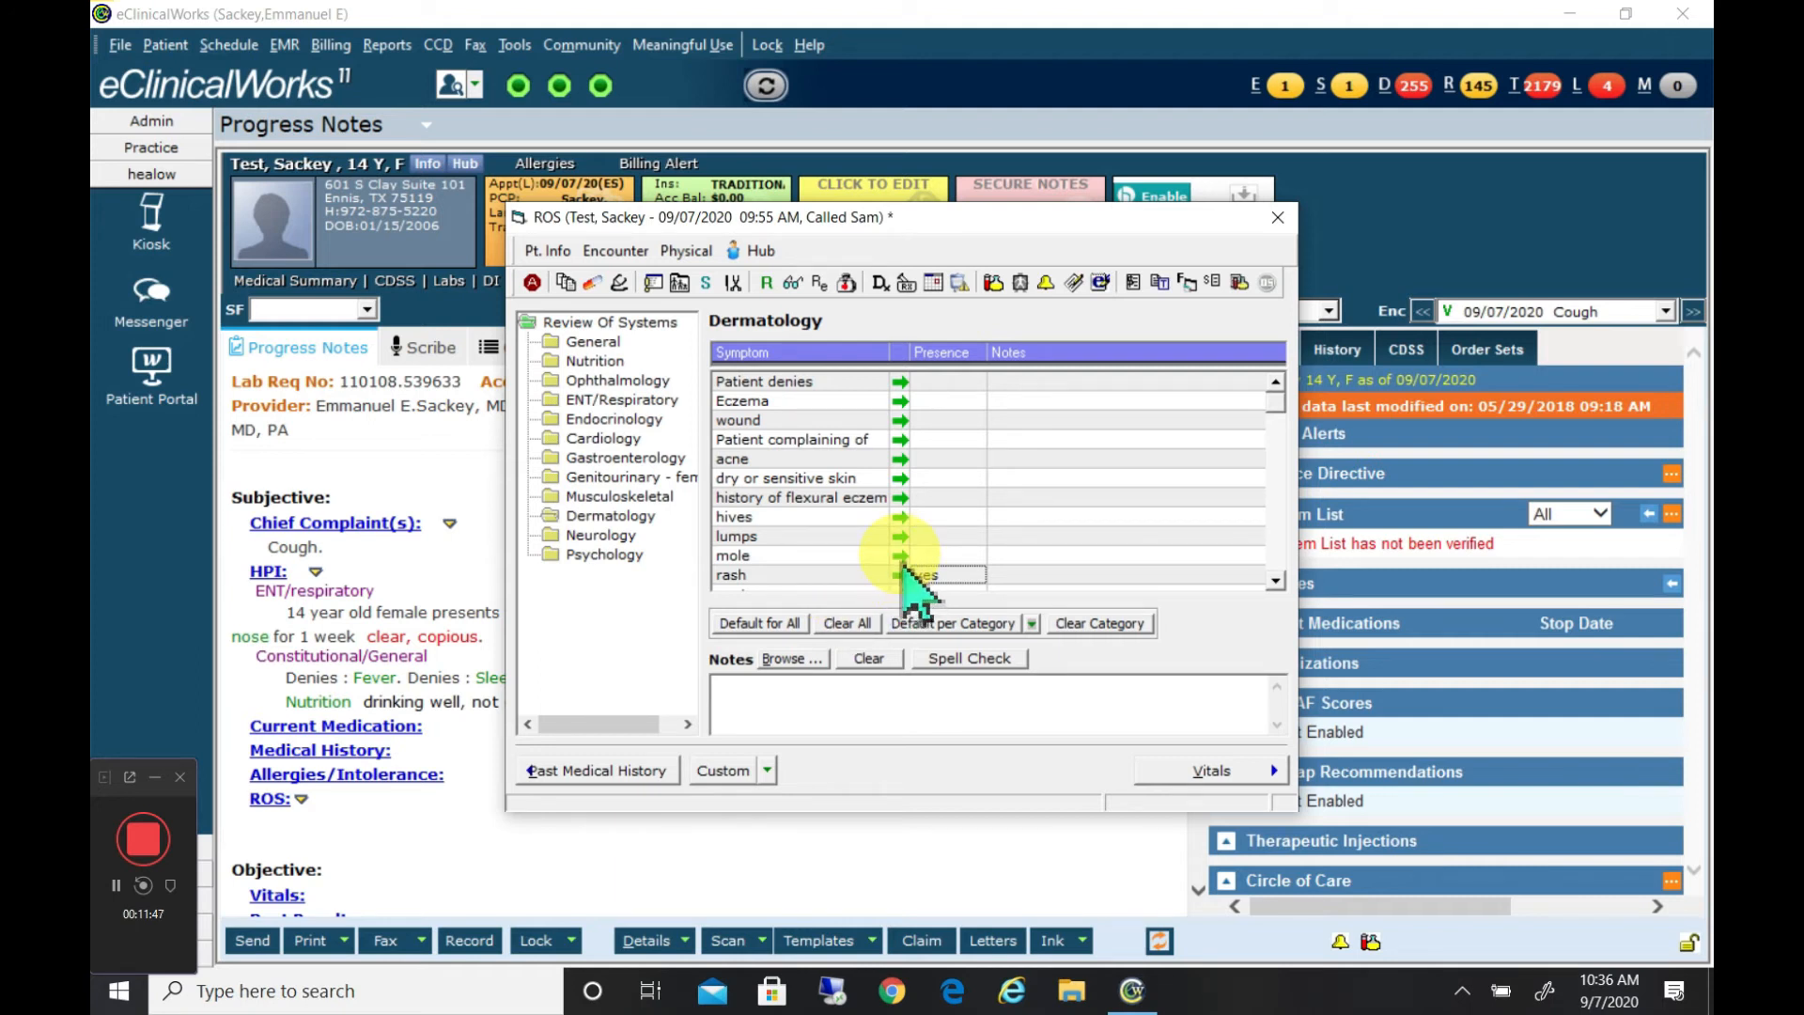
{"action": "left_click", "coordinate": [1278, 218]}
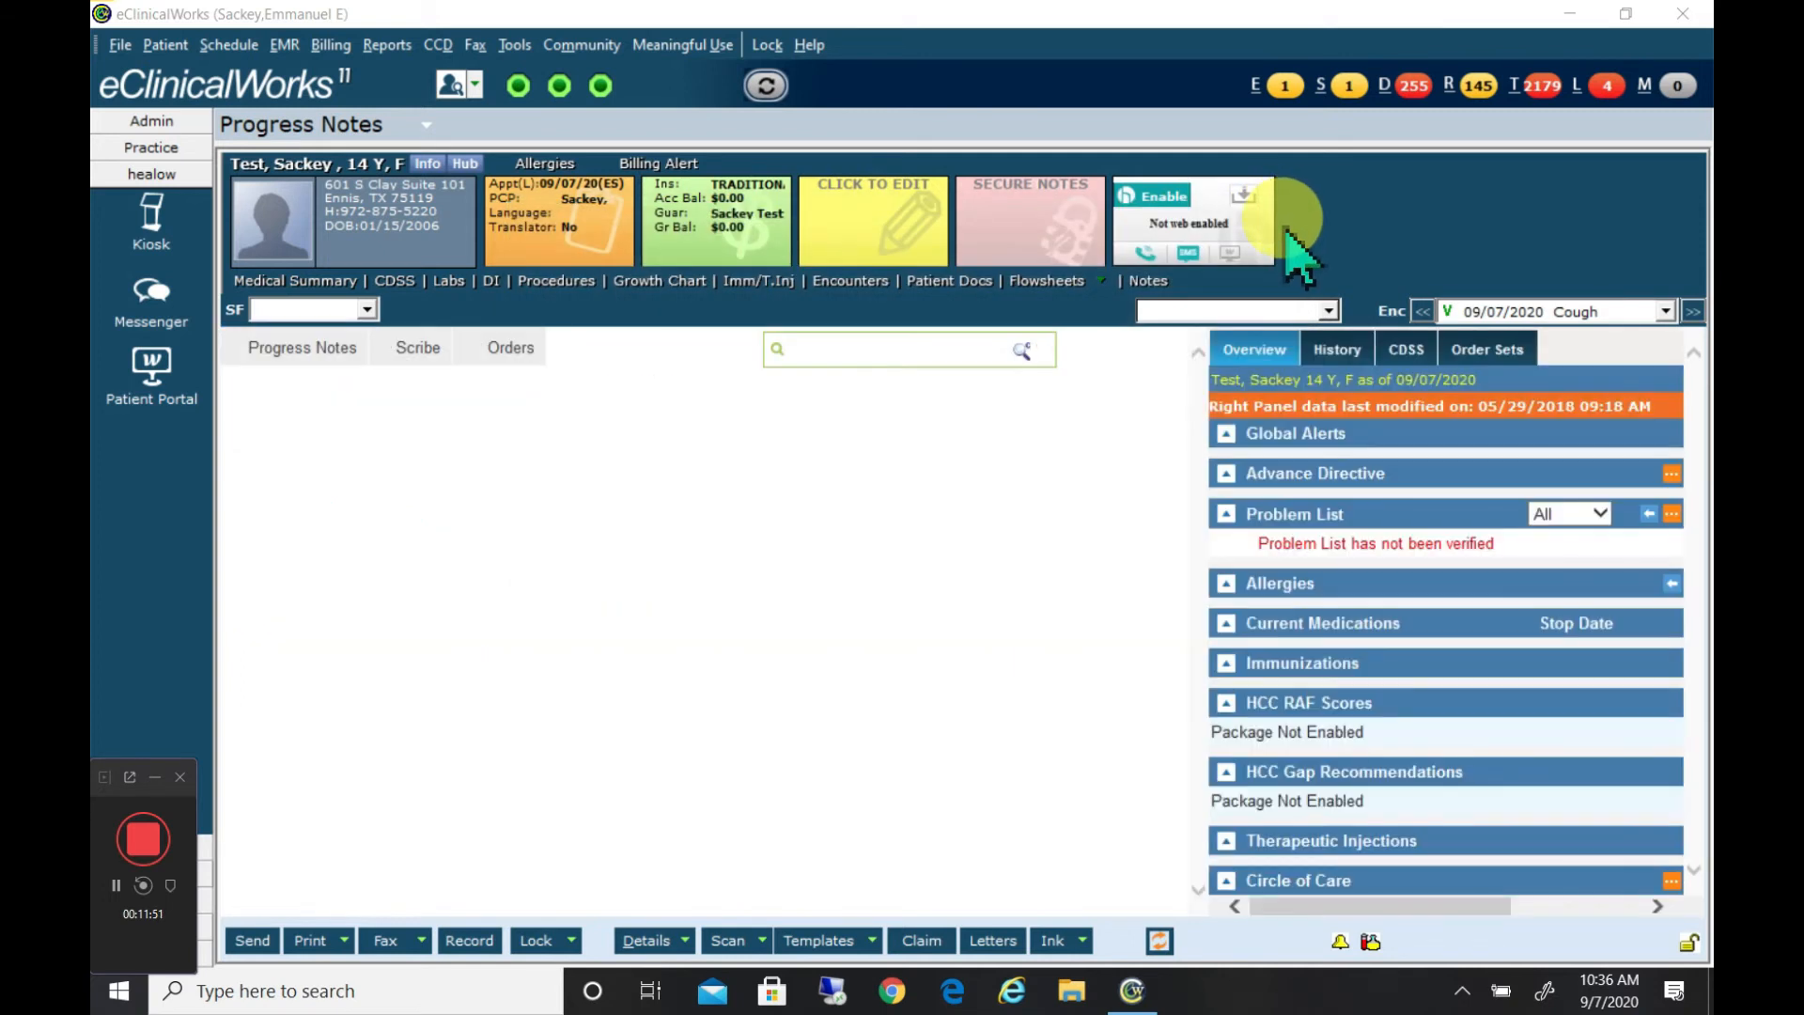
Open the Examination and record General appearance in the Brief General Exam as "alert, well hydrated, no distress"
{"action": "left_click_drag", "start_coordinate": [1203, 601], "coordinate": [1217, 685]}
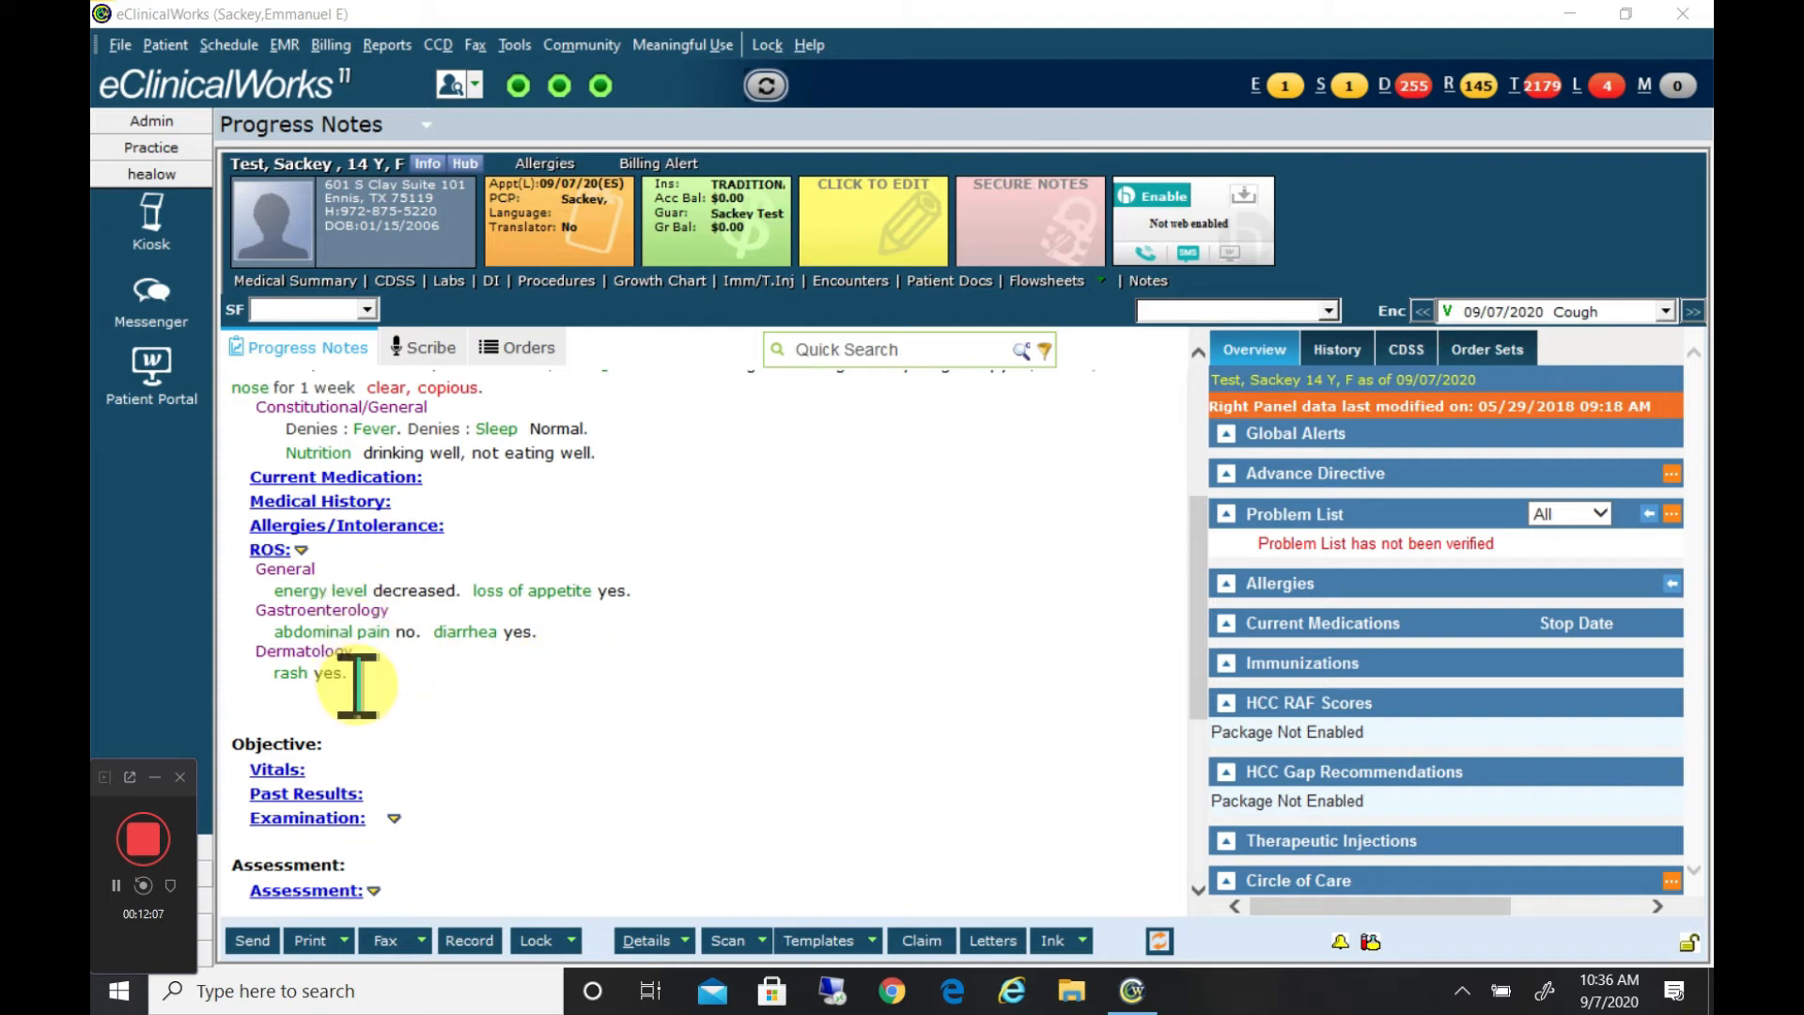
{"action": "left_click_drag", "start_coordinate": [1207, 650], "coordinate": [1208, 741]}
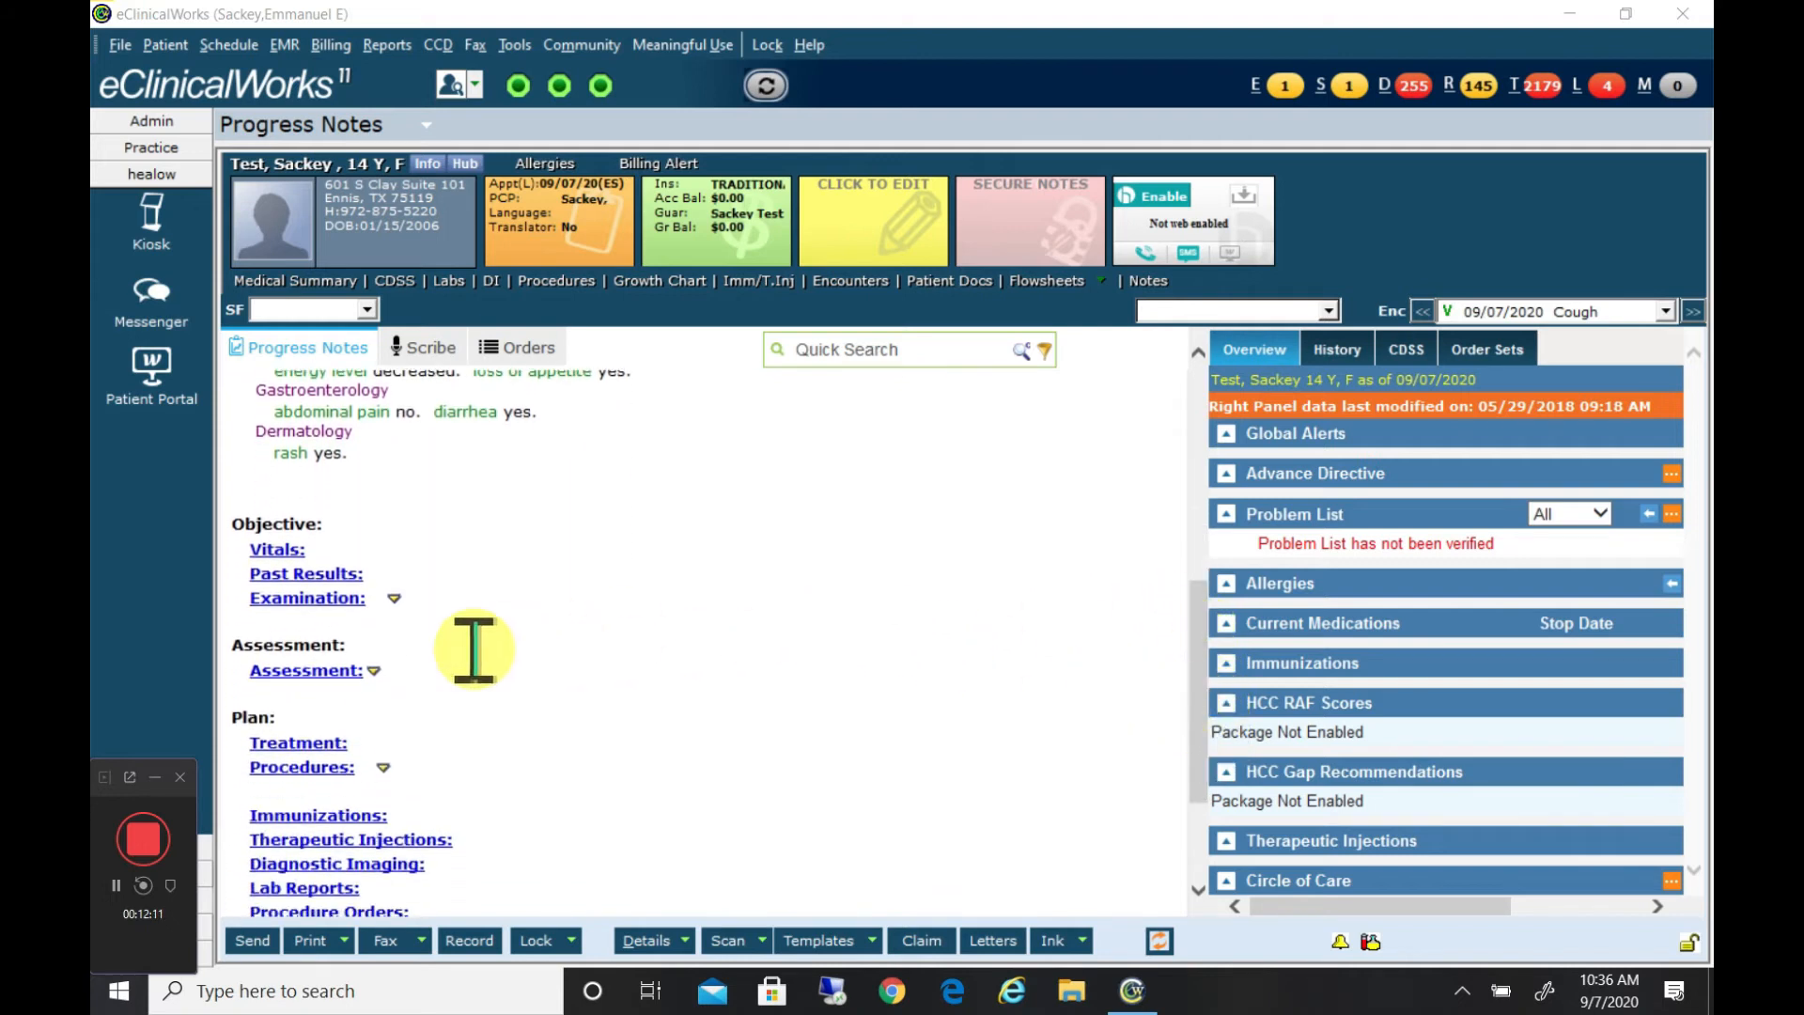
{"action": "left_click", "coordinate": [326, 606]}
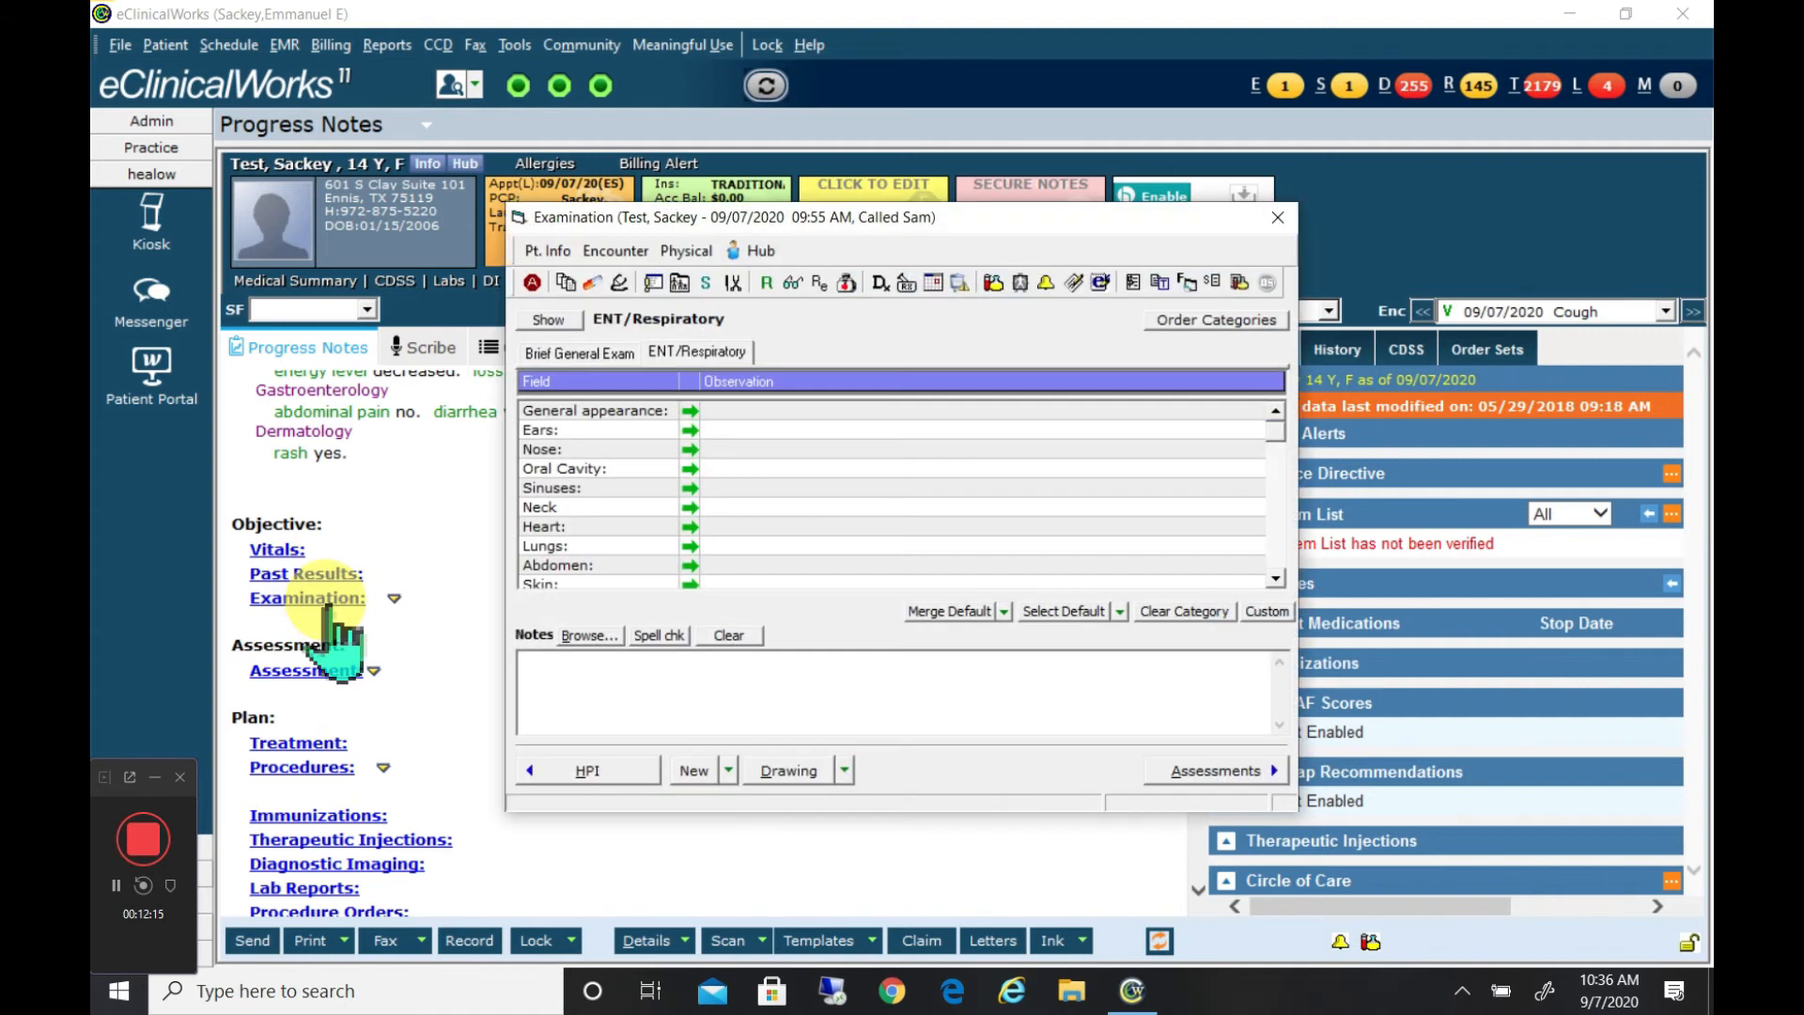
{"action": "left_click", "coordinate": [577, 355]}
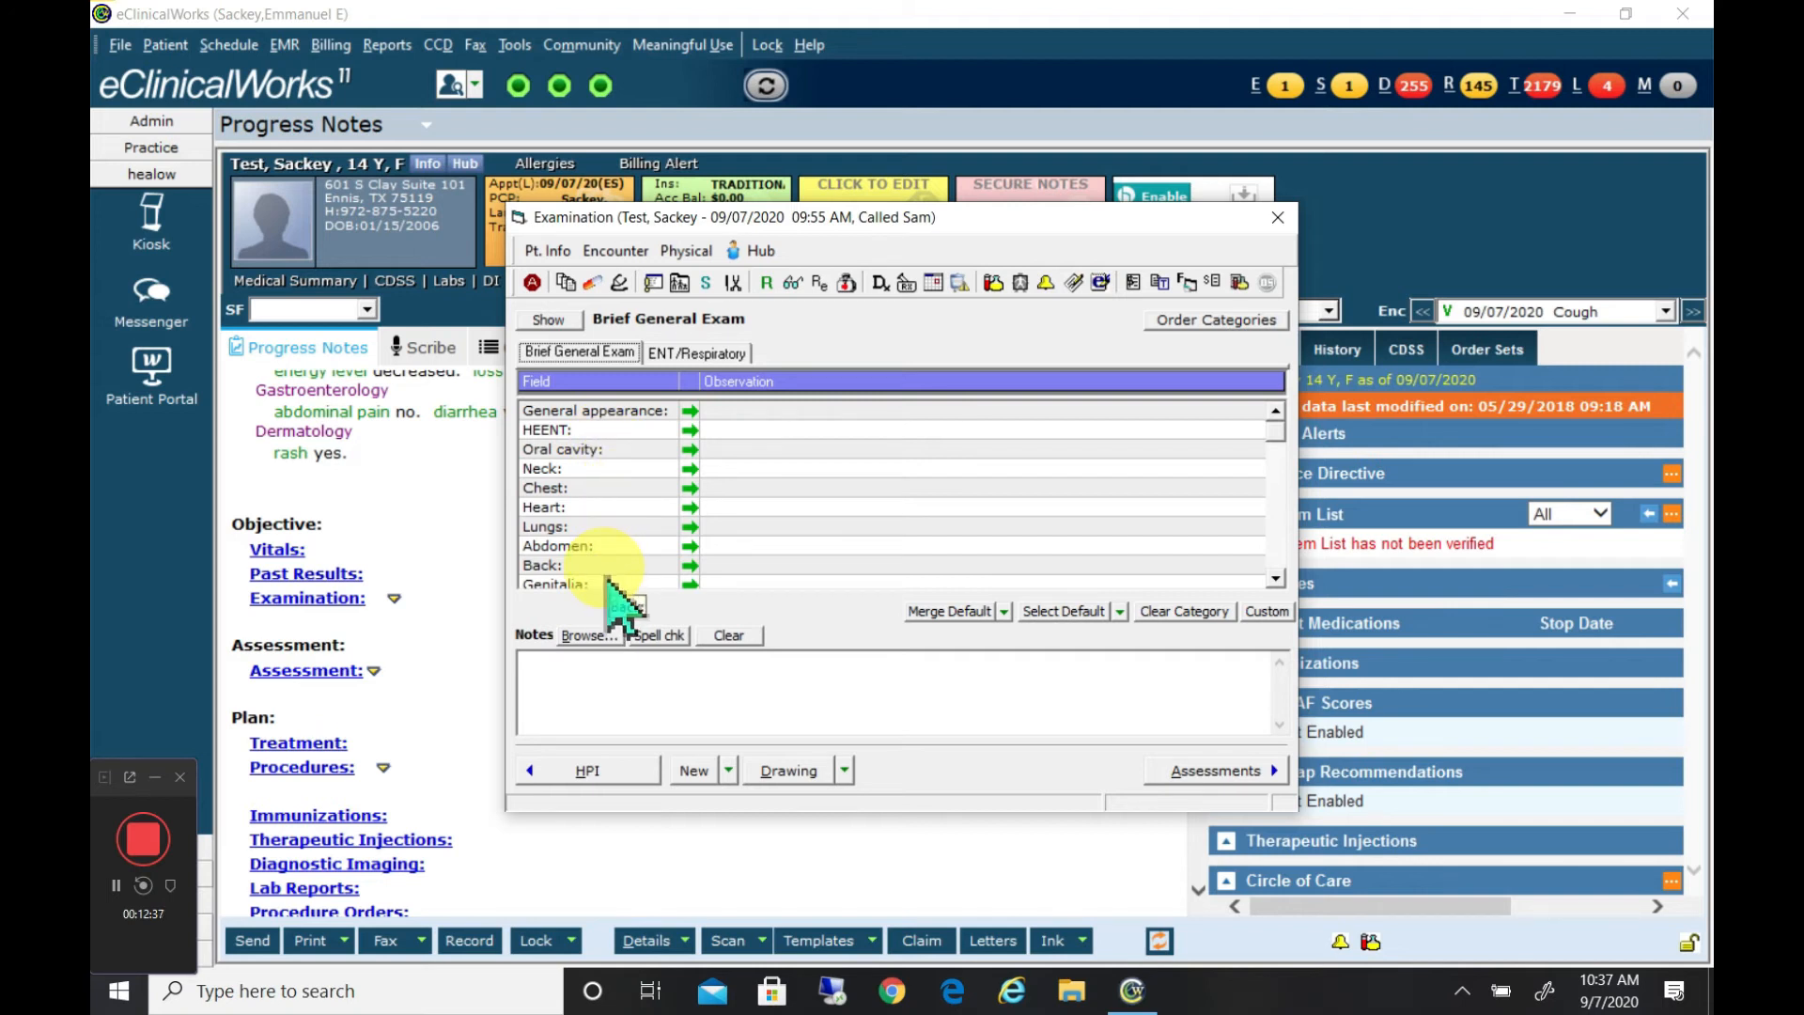
{"action": "double_click", "coordinate": [732, 415]}
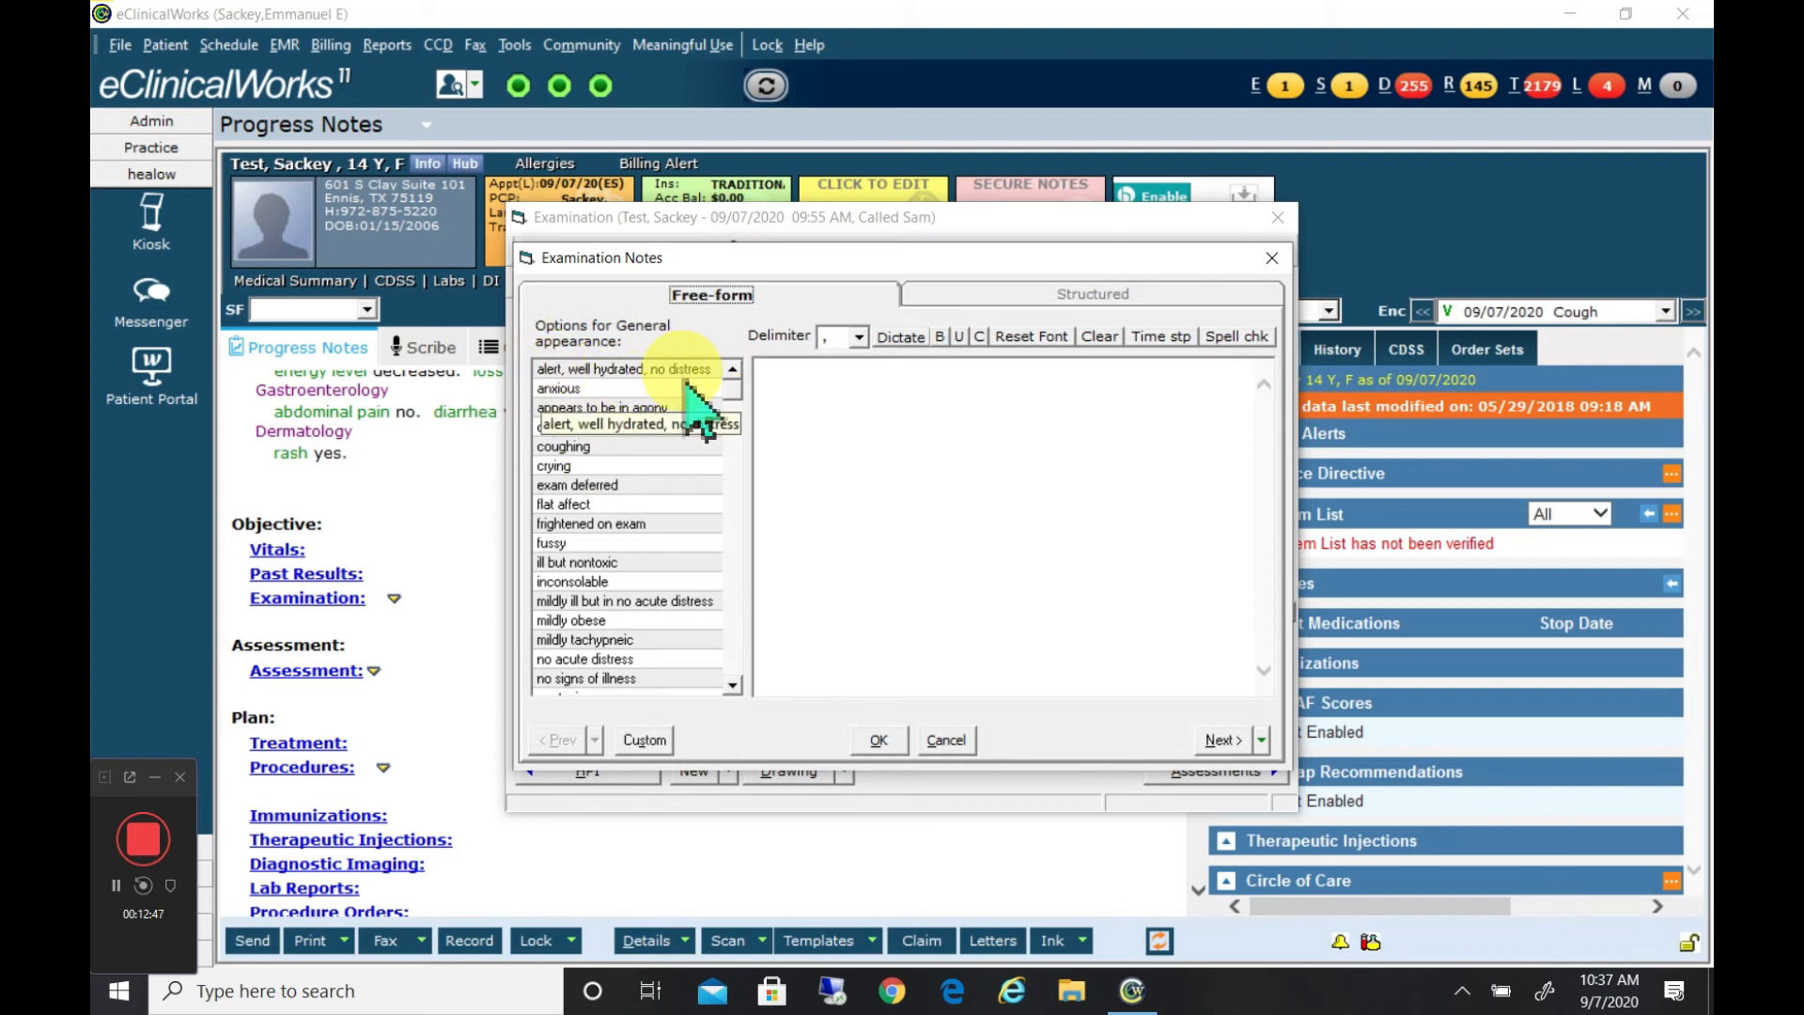
{"action": "left_click", "coordinate": [661, 376]}
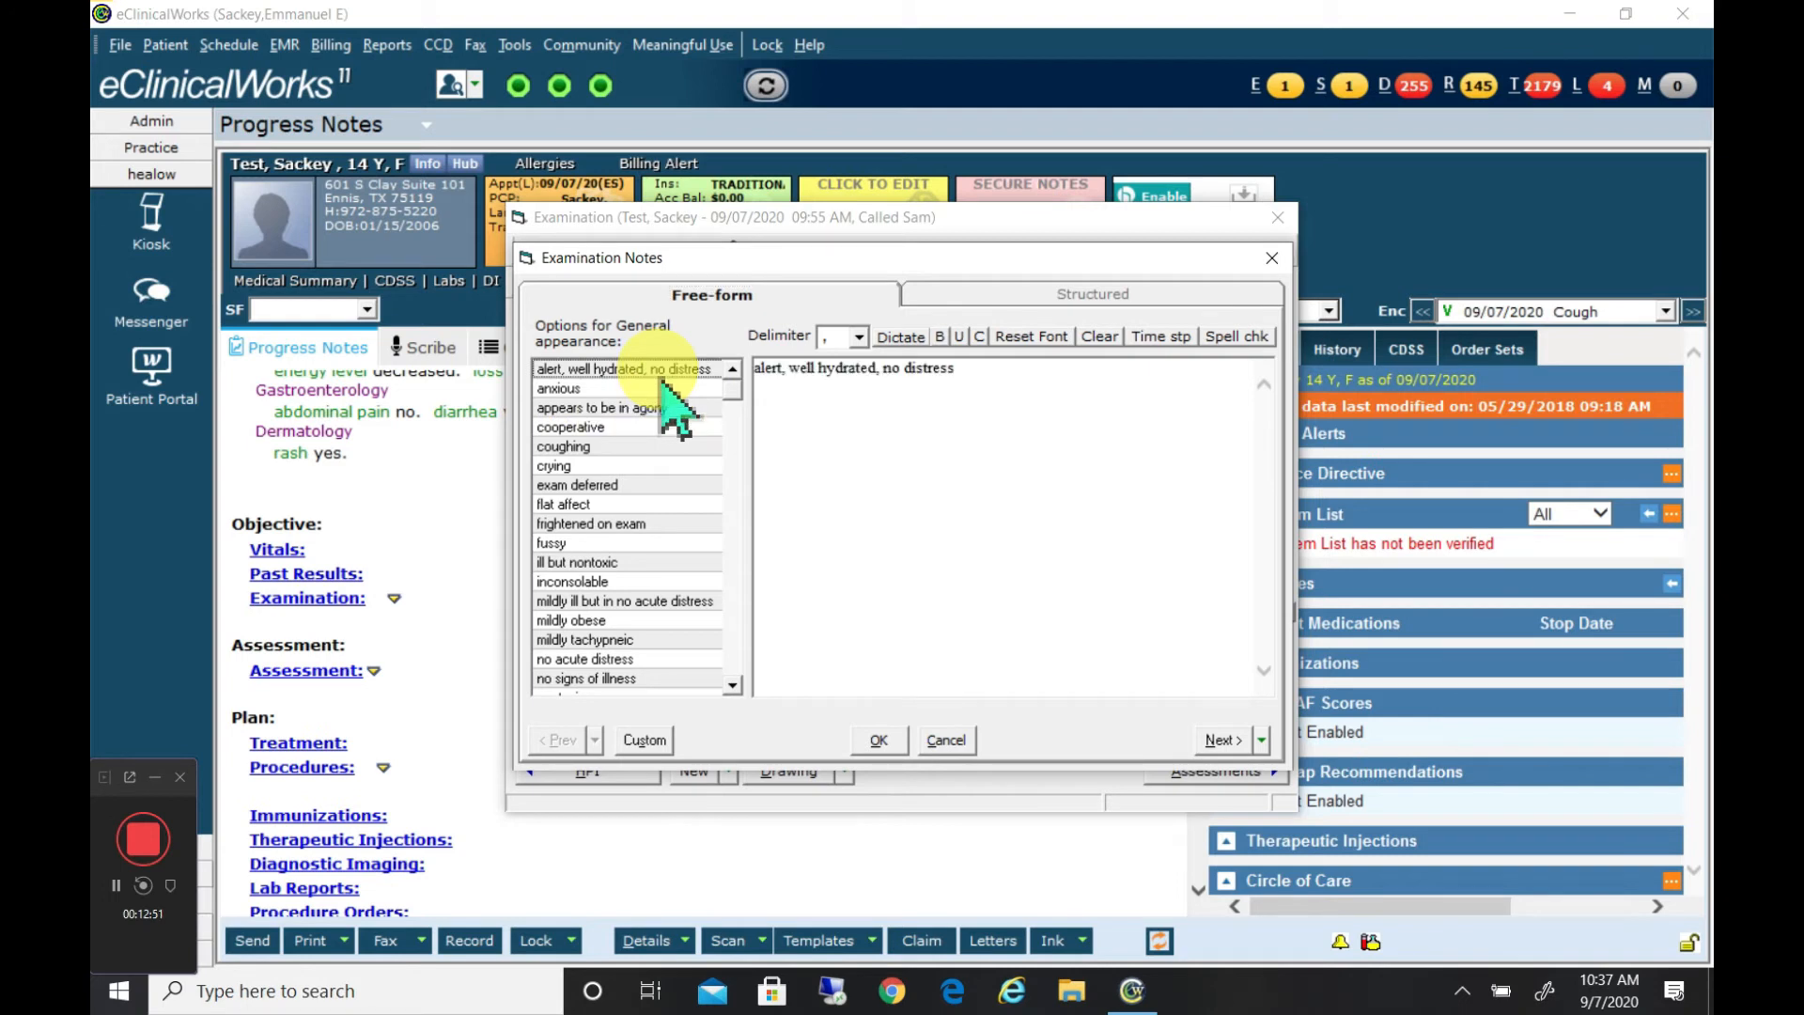
{"action": "left_click", "coordinate": [877, 742]}
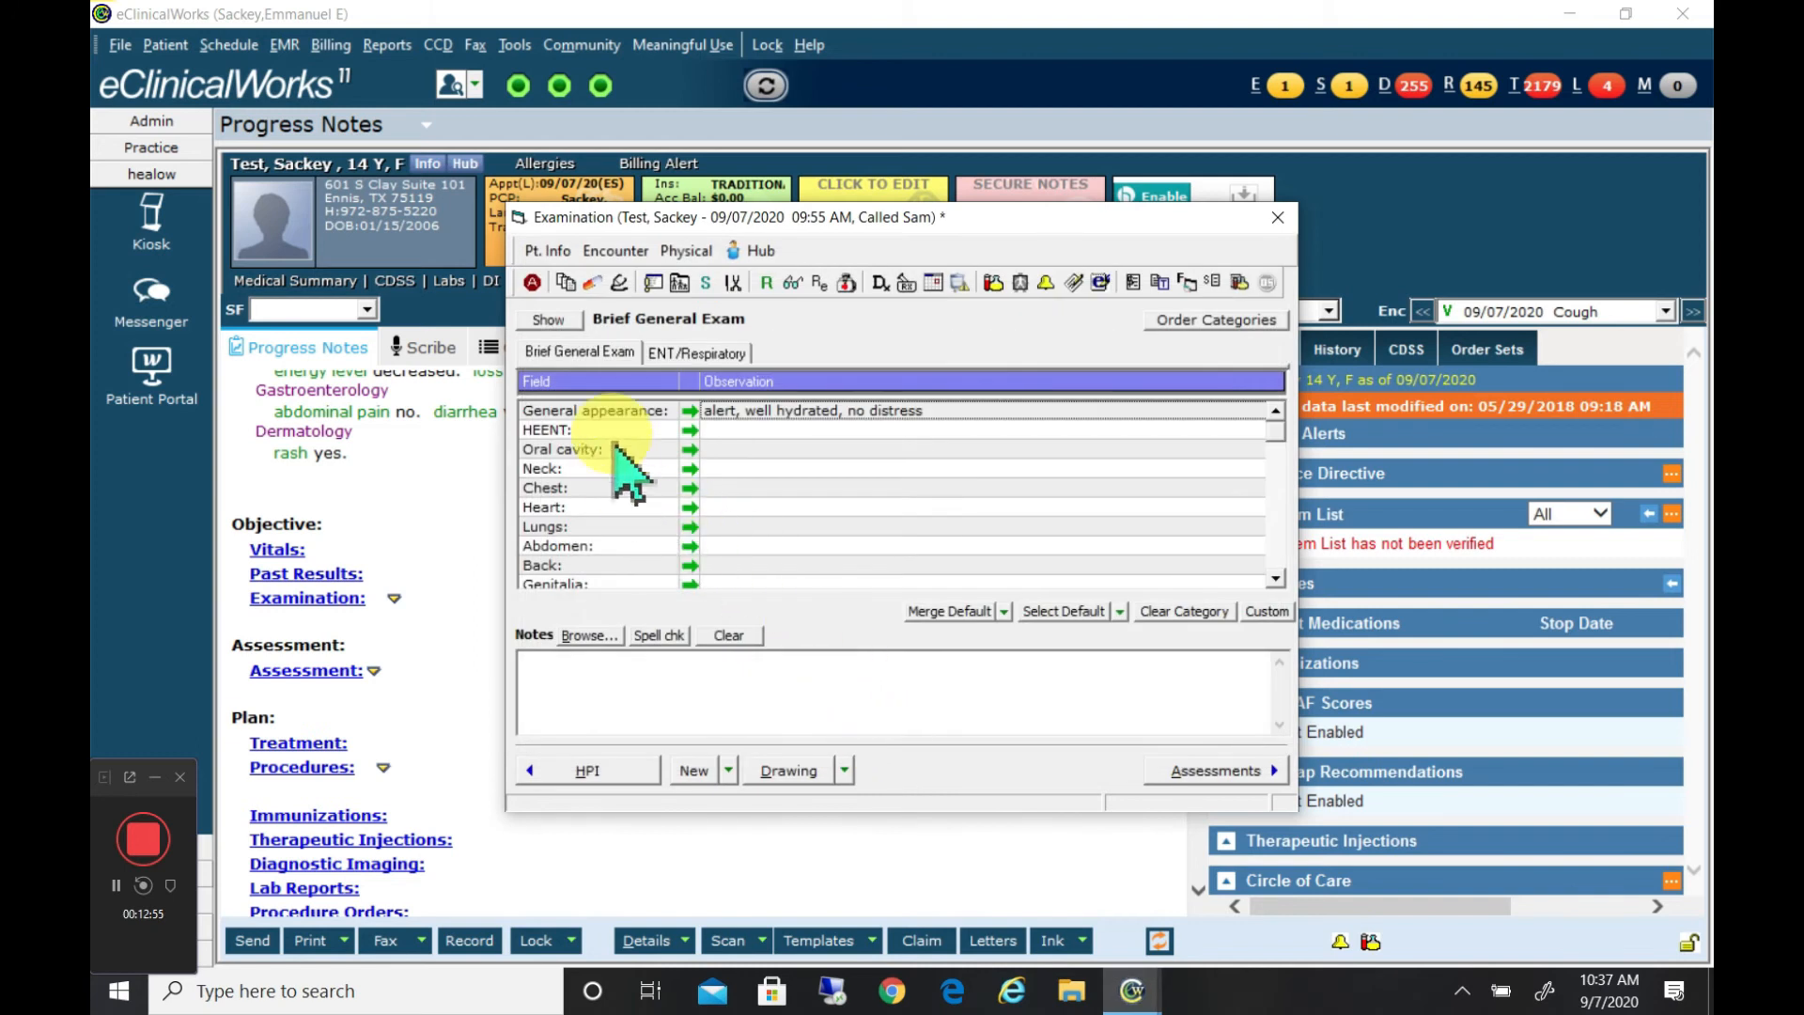
Record the HEENT observation as clear nasal discharge, Pink pharynx and boggy turbinate, and save it
{"action": "double_click", "coordinate": [731, 432]}
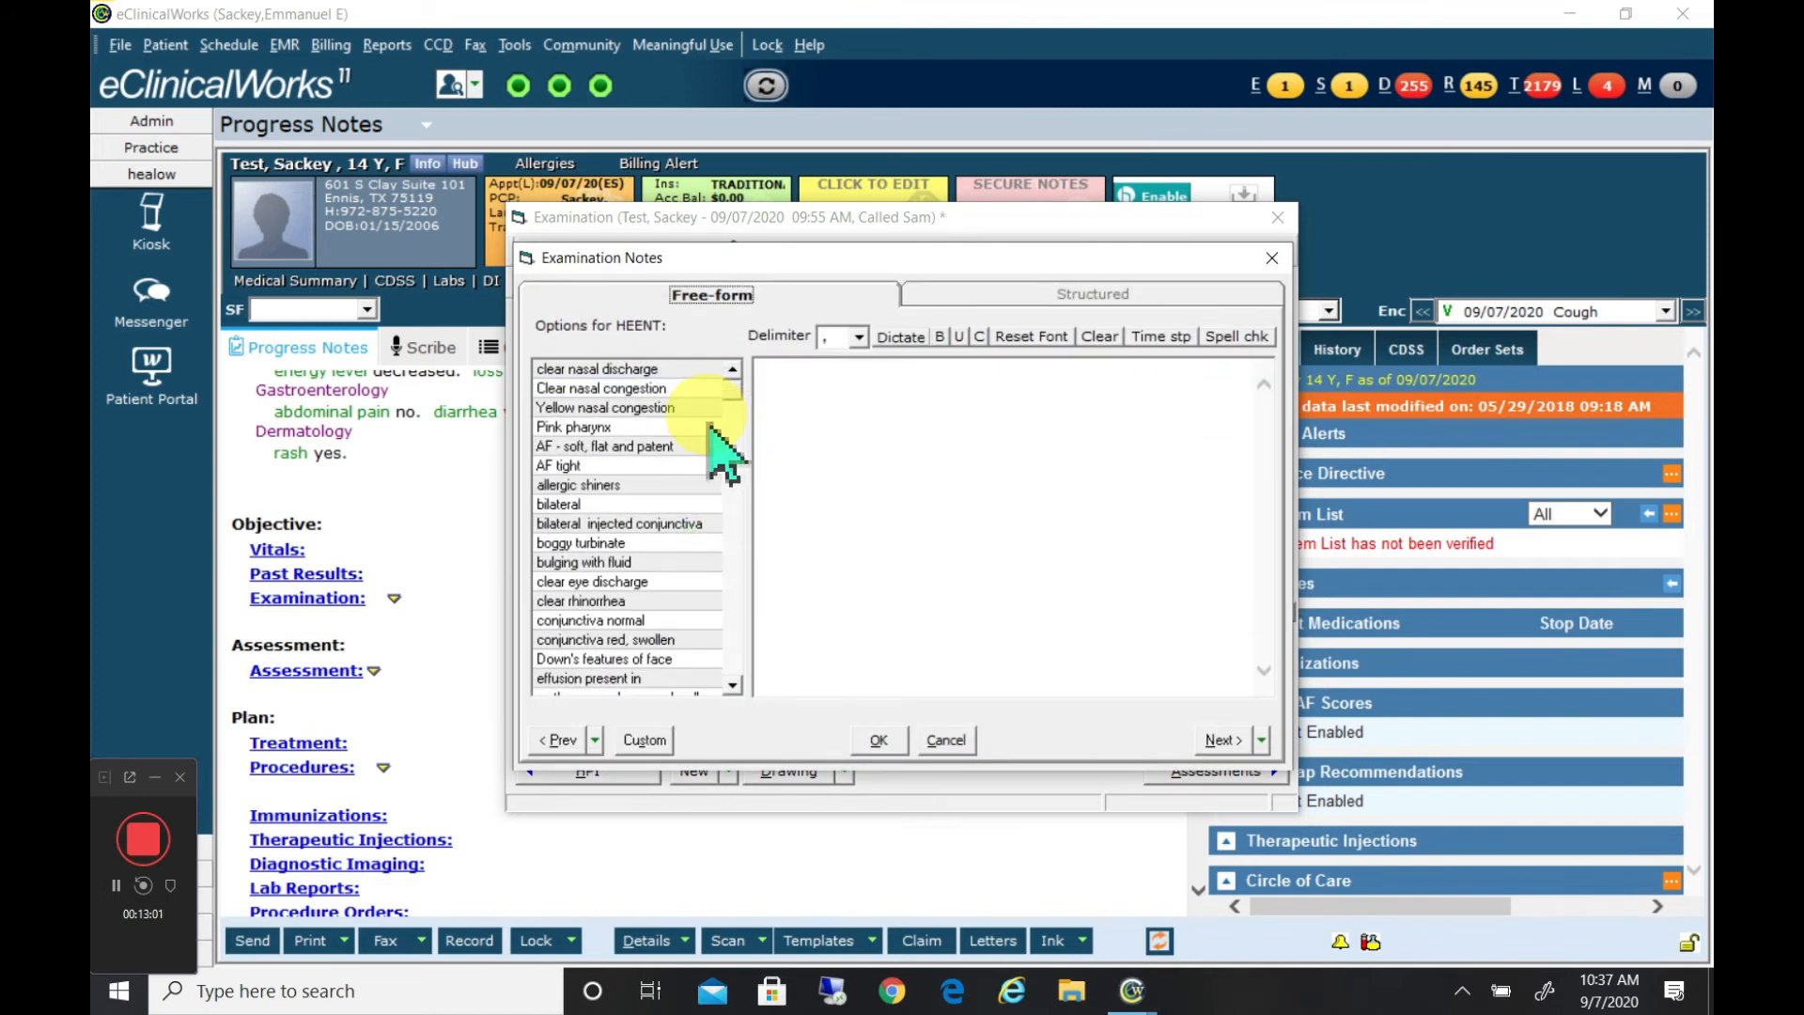
{"action": "left_click", "coordinate": [622, 369]}
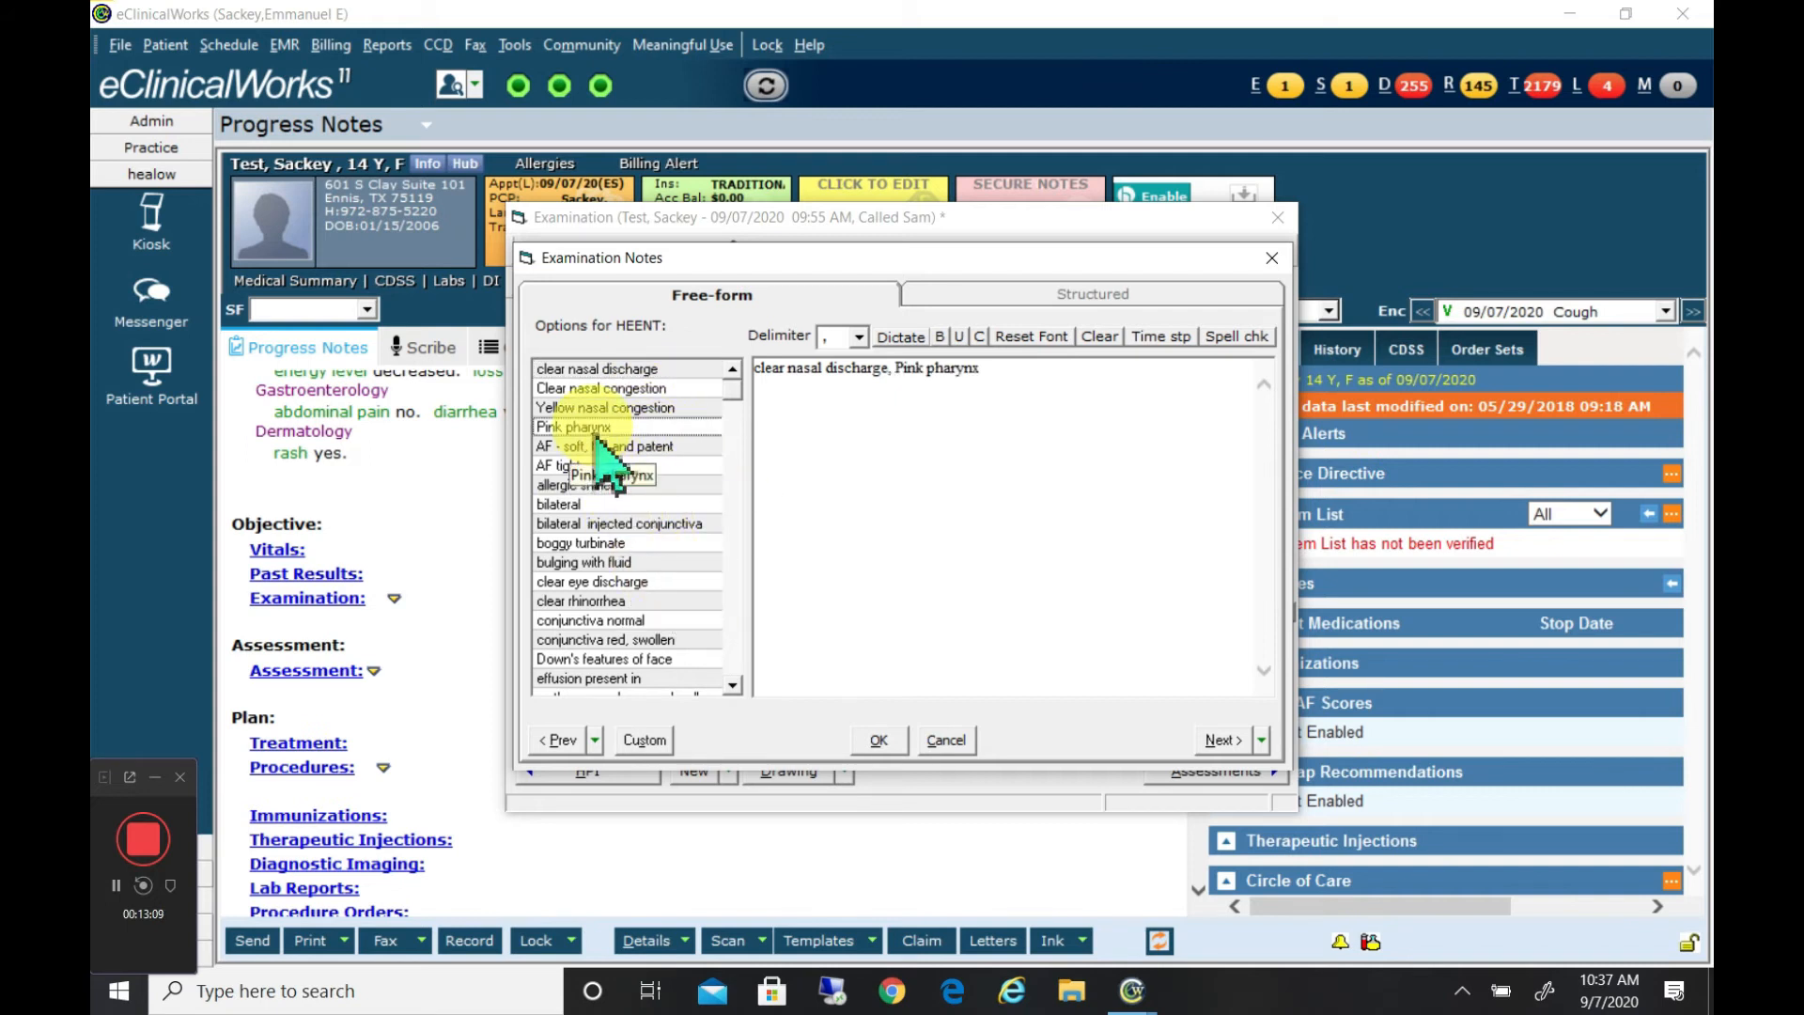
{"action": "left_click", "coordinate": [628, 551]}
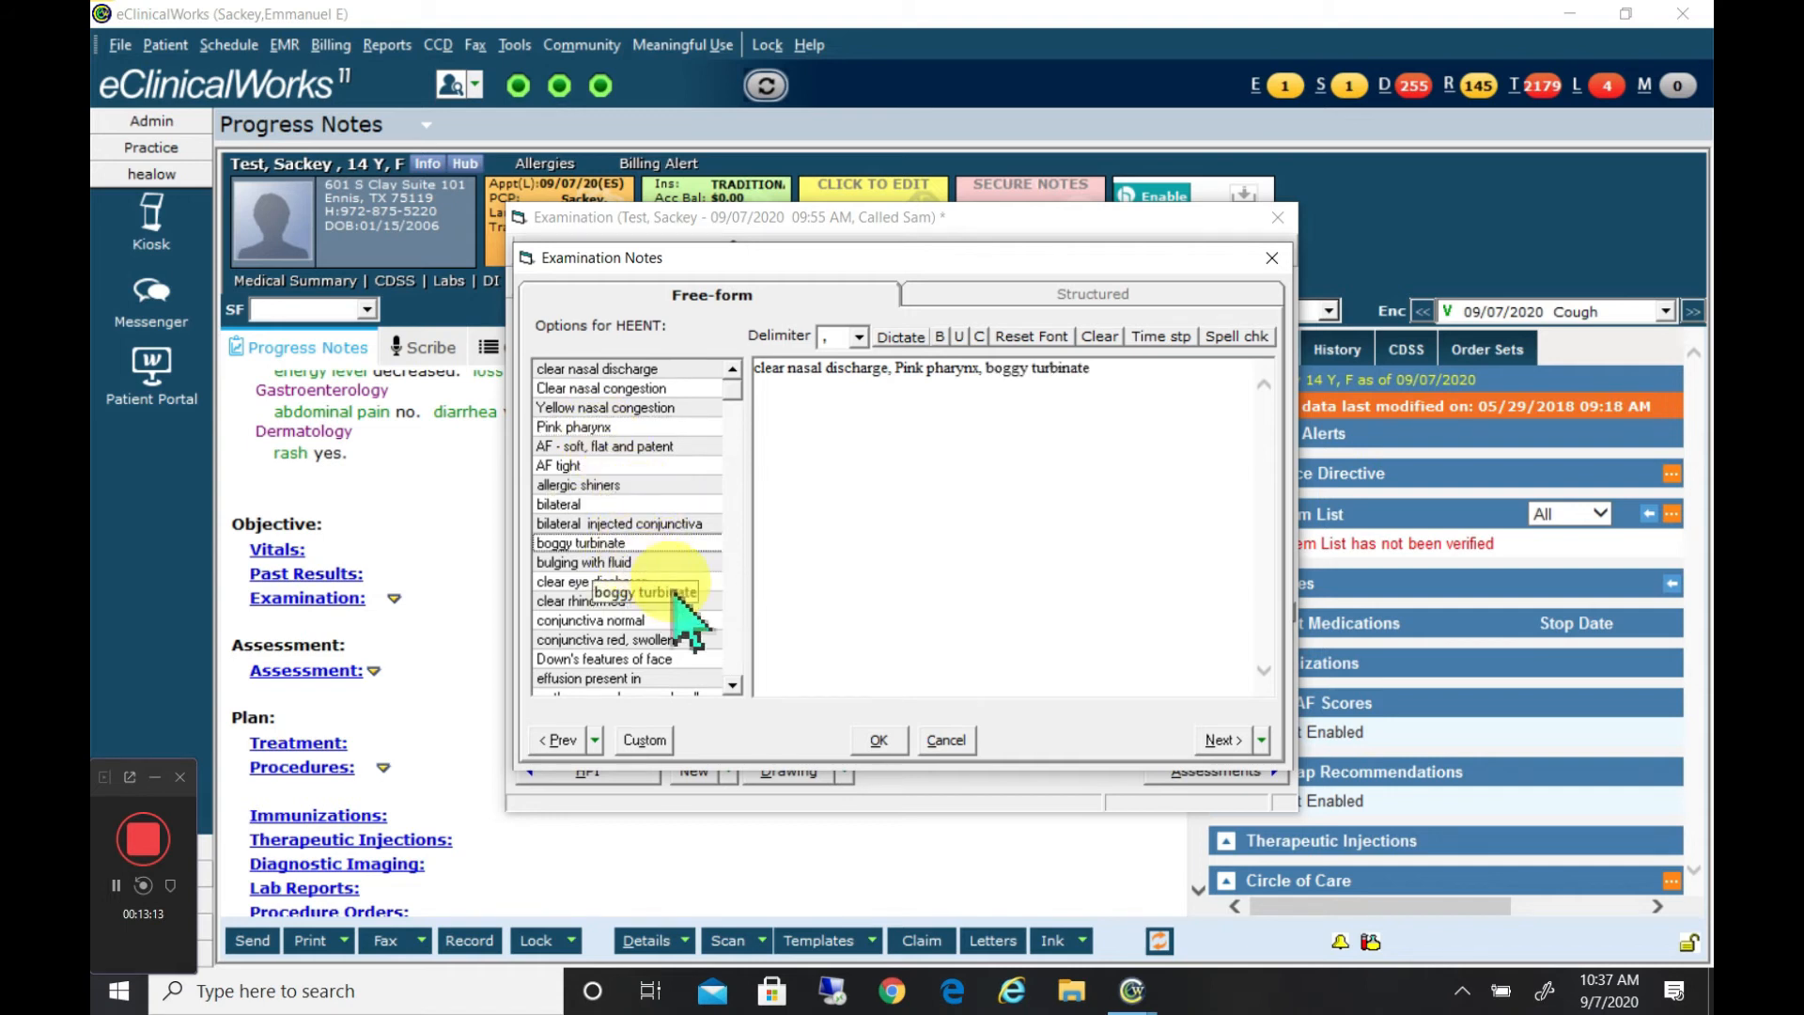
{"action": "left_click", "coordinate": [880, 741]}
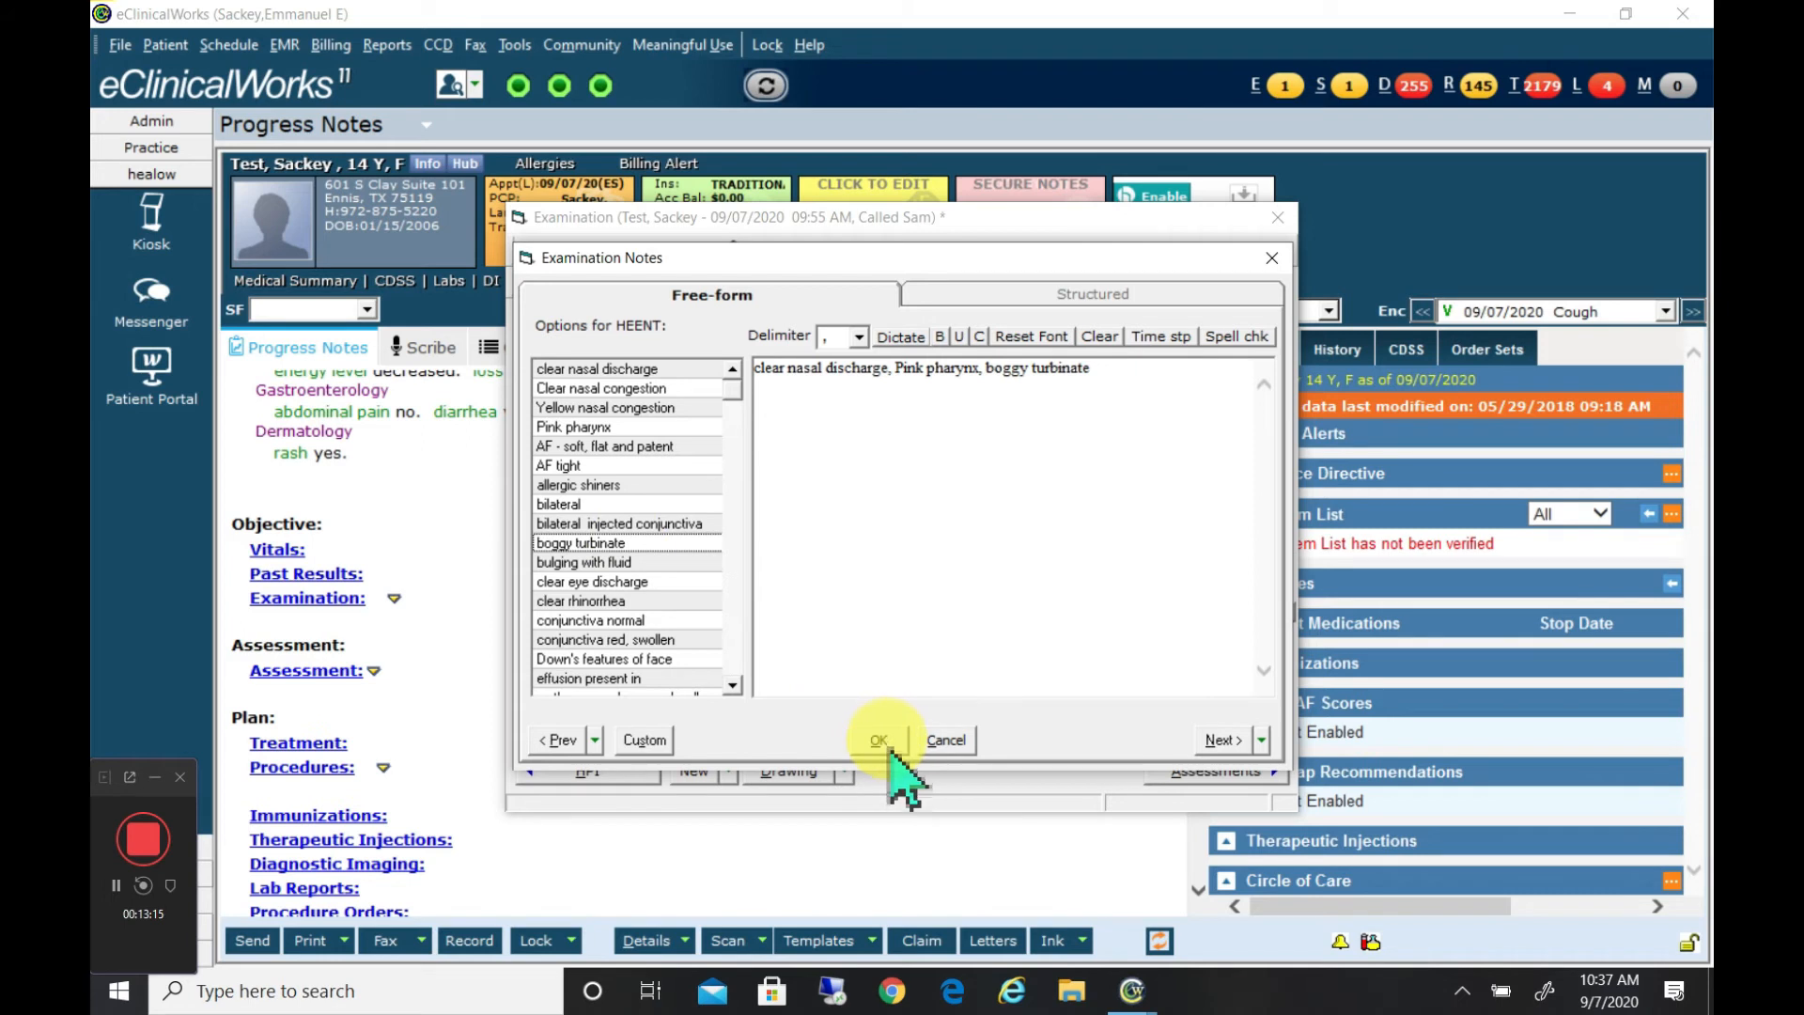
{"action": "left_click", "coordinate": [878, 741]}
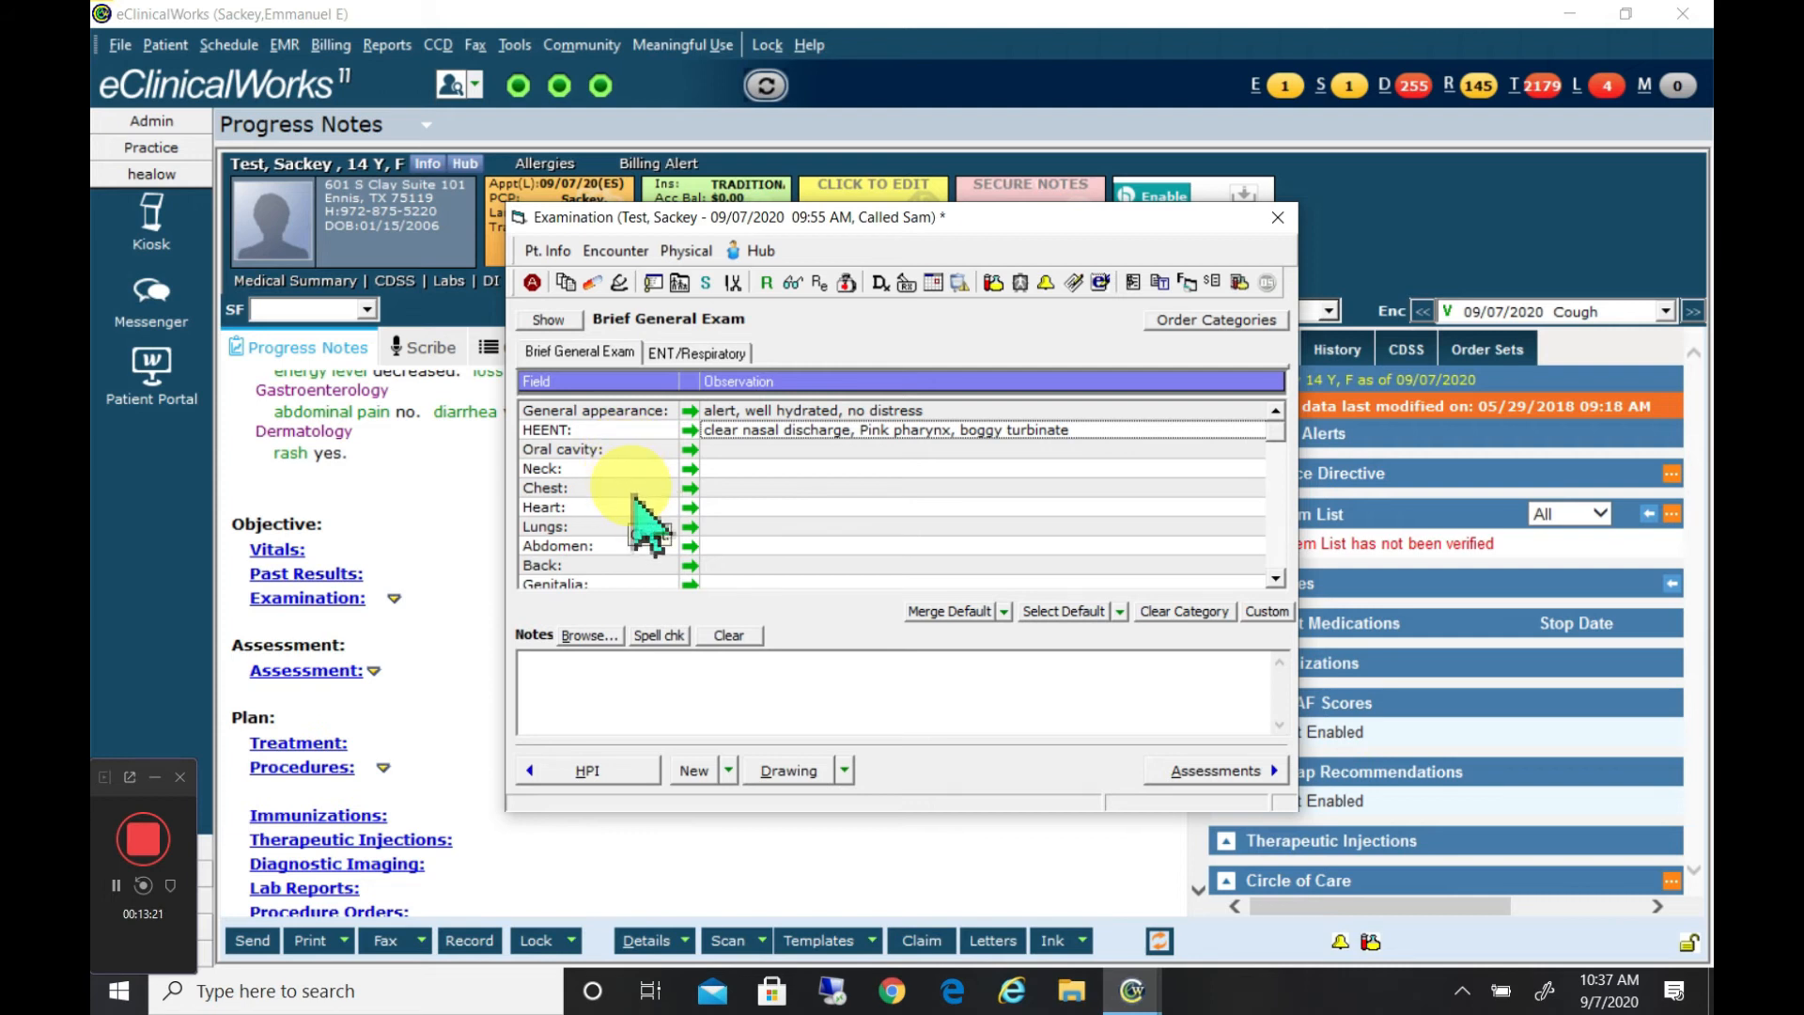
Record the Chest observation as clear to auscultation and the Heart observation as regular rate and rhythm, normal S1S2
{"action": "left_click", "coordinate": [741, 490]}
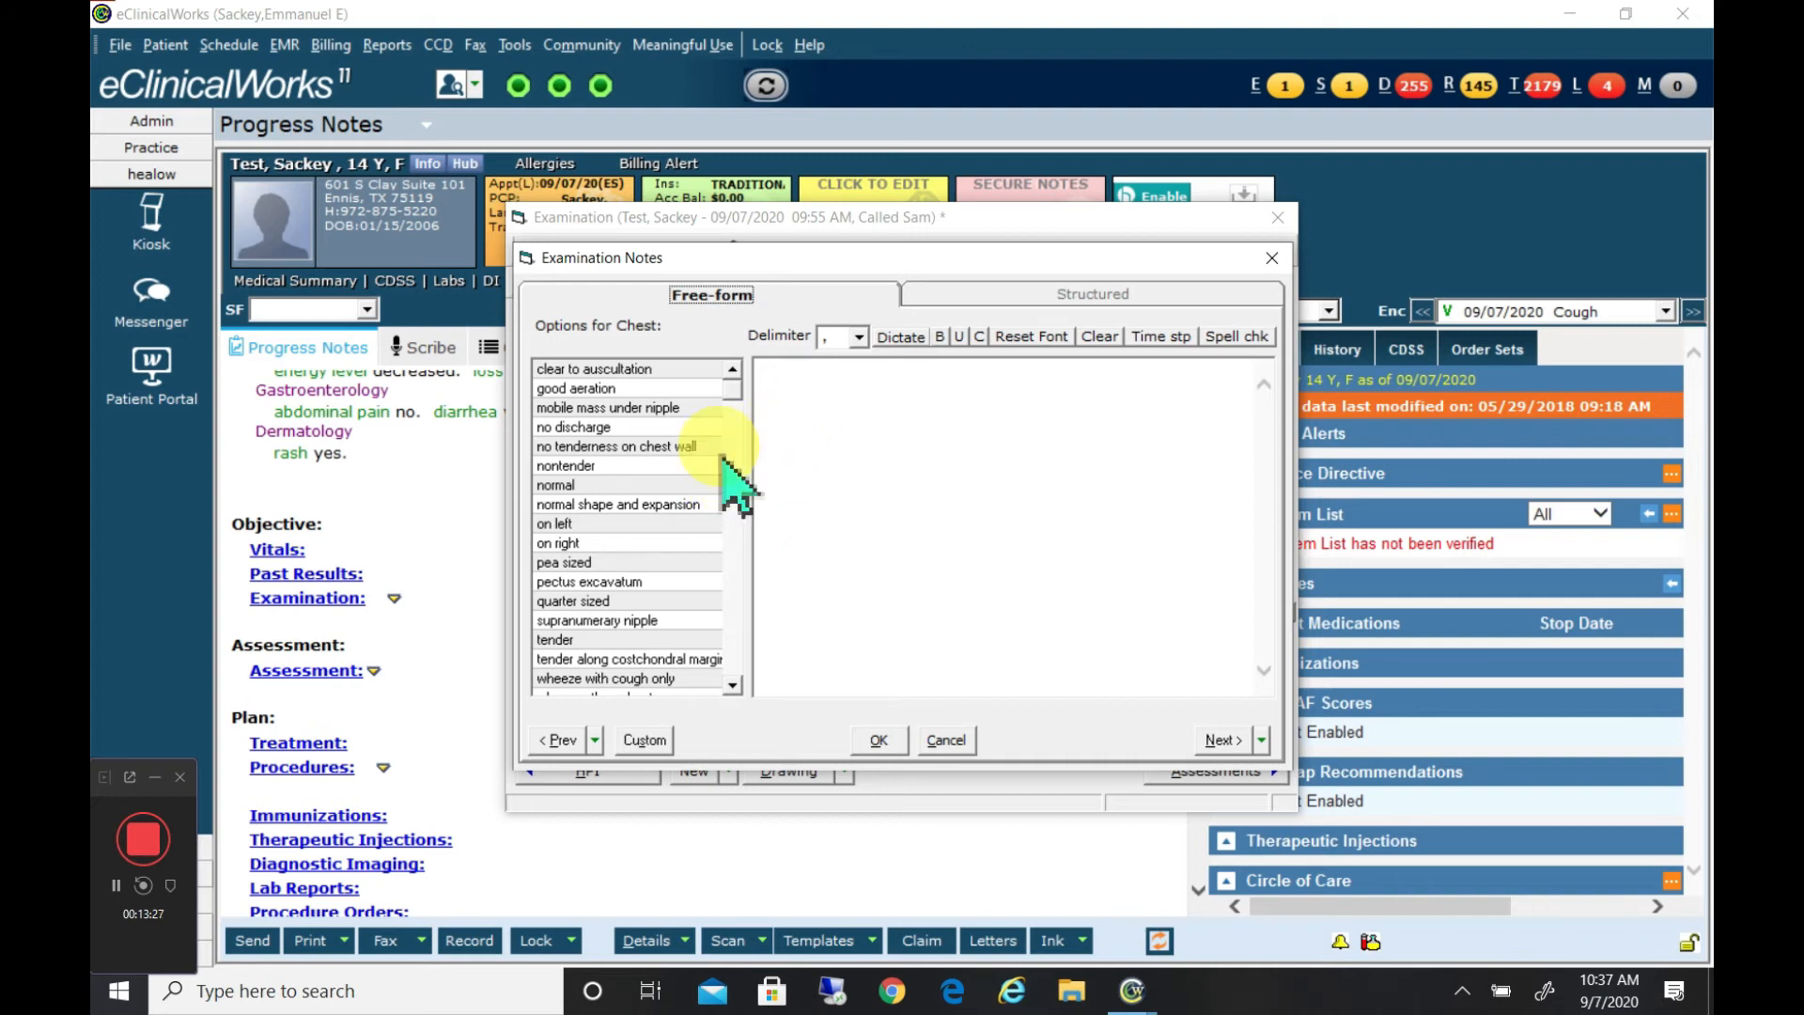
{"action": "double_click", "coordinate": [647, 370]}
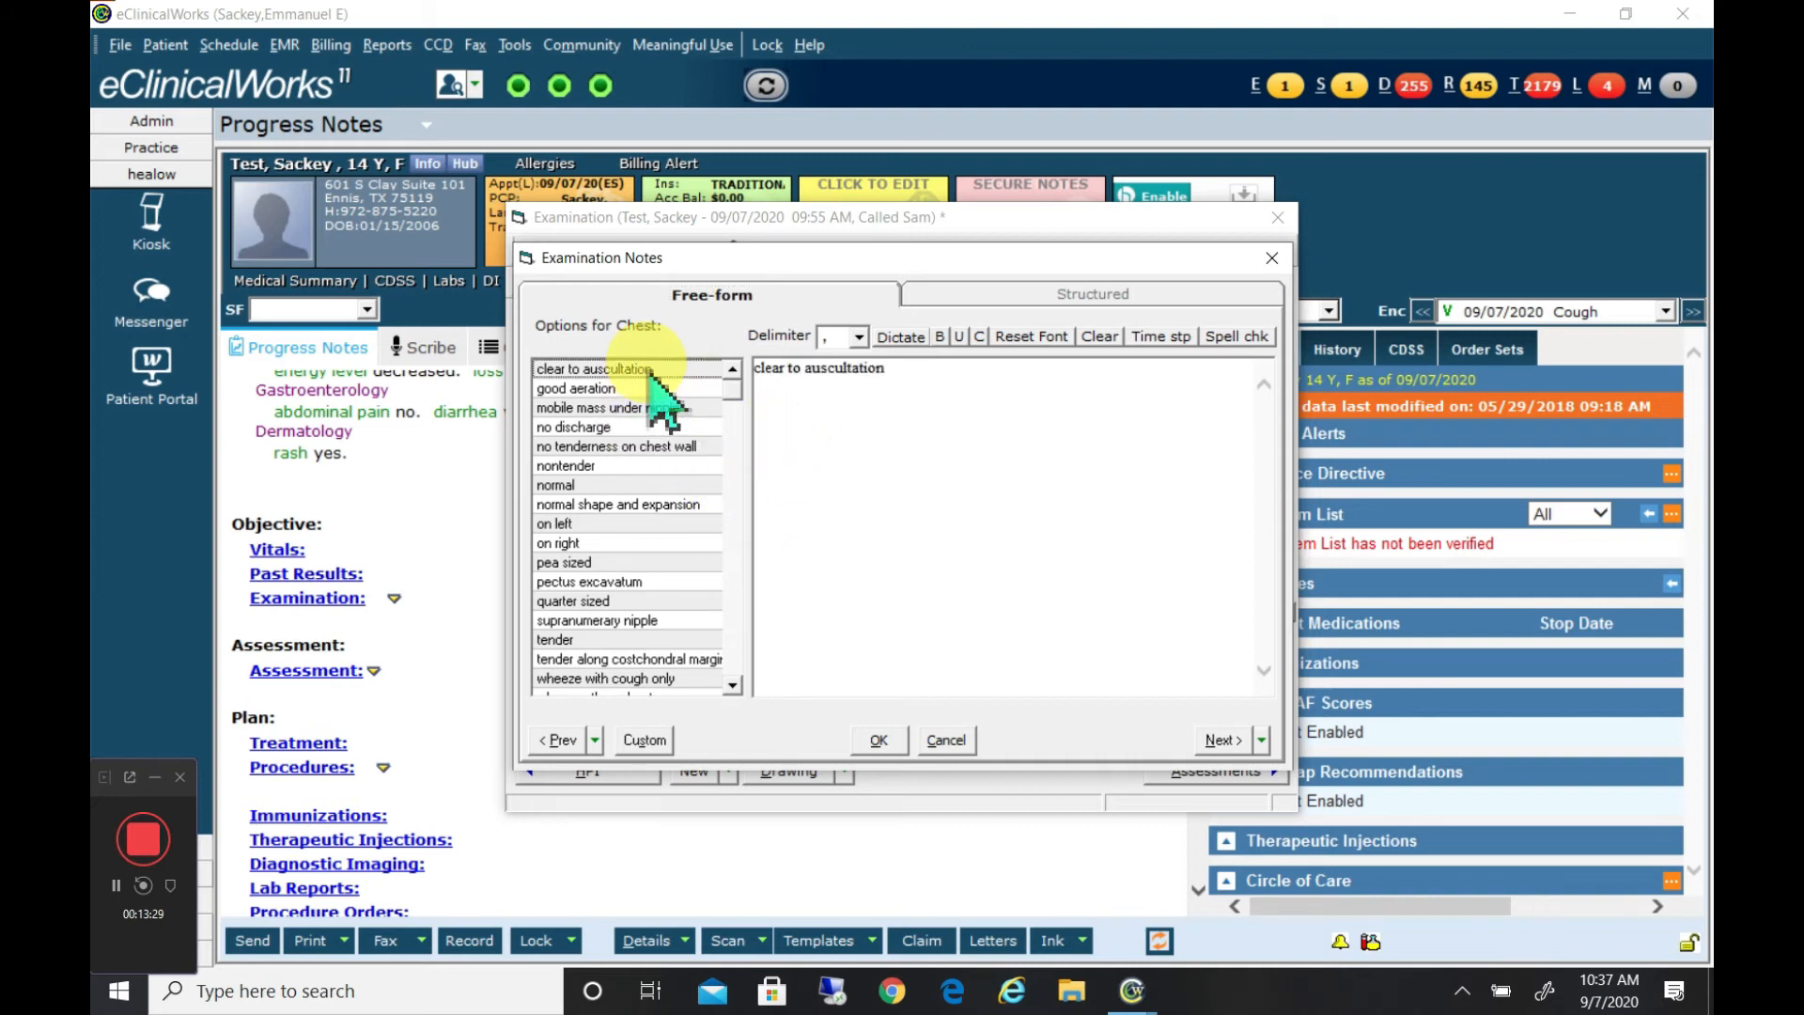
{"action": "left_click", "coordinate": [879, 739]}
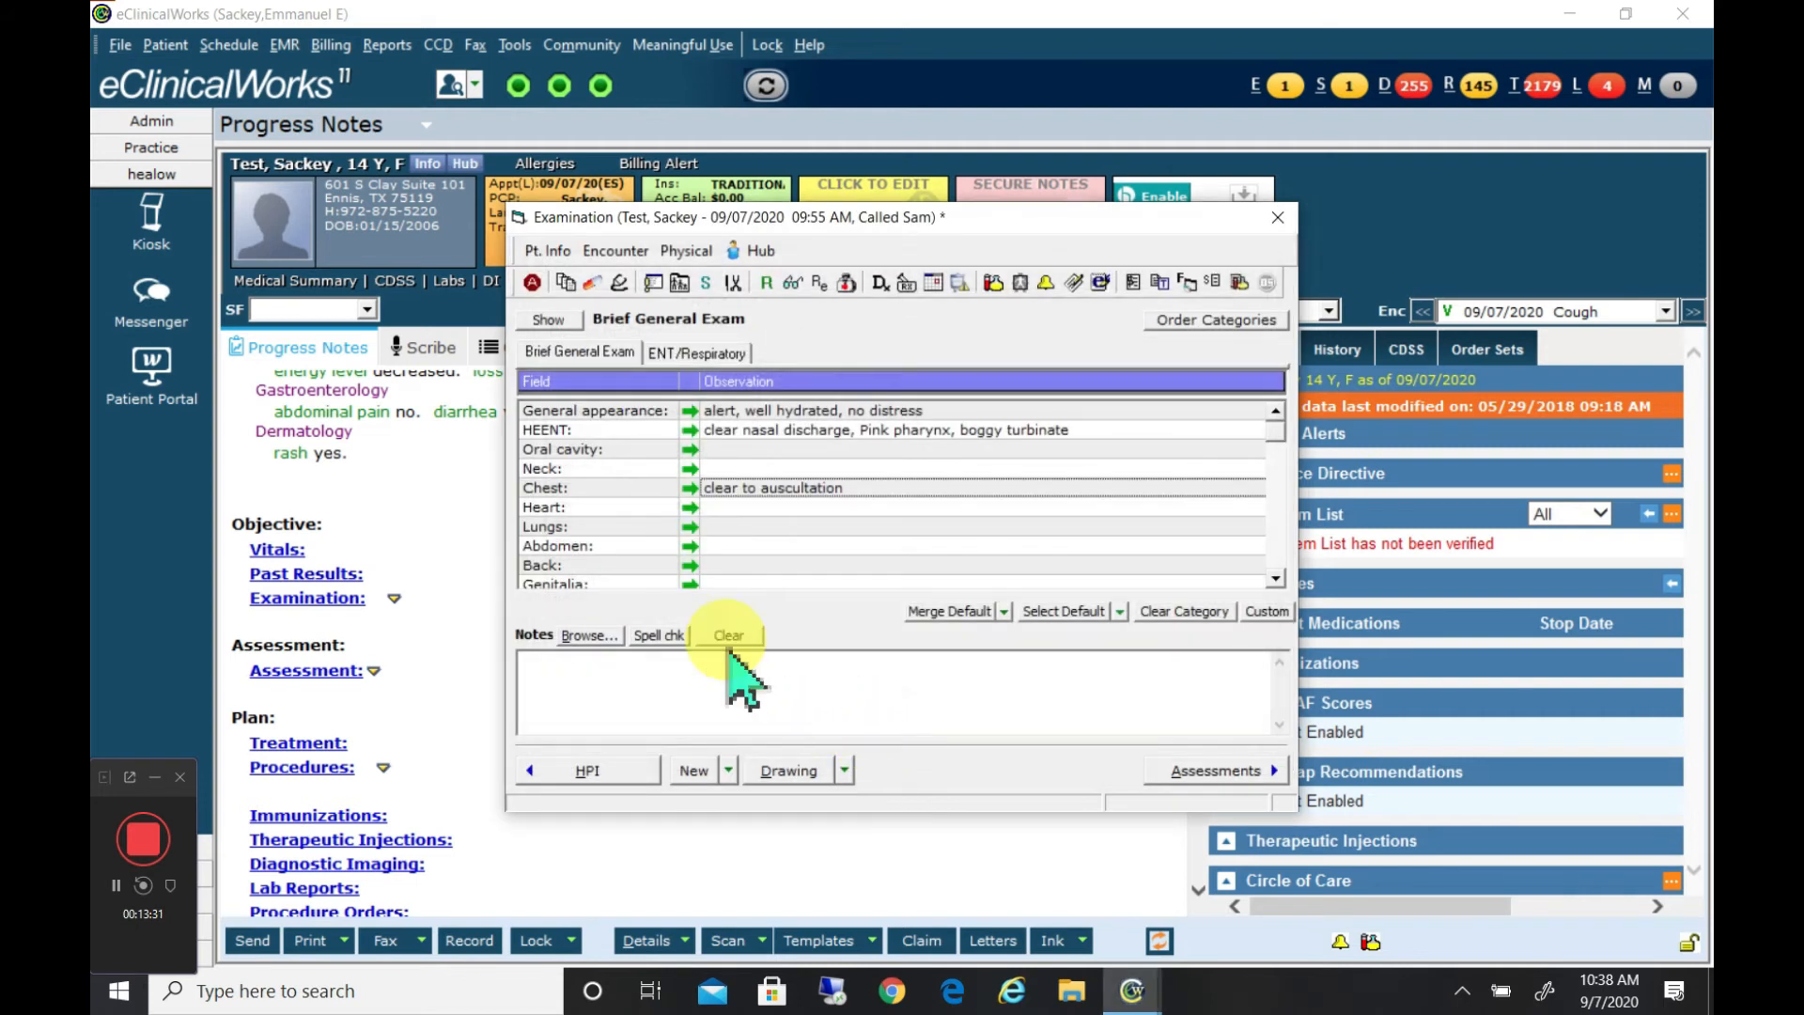
{"action": "left_click", "coordinate": [645, 509]}
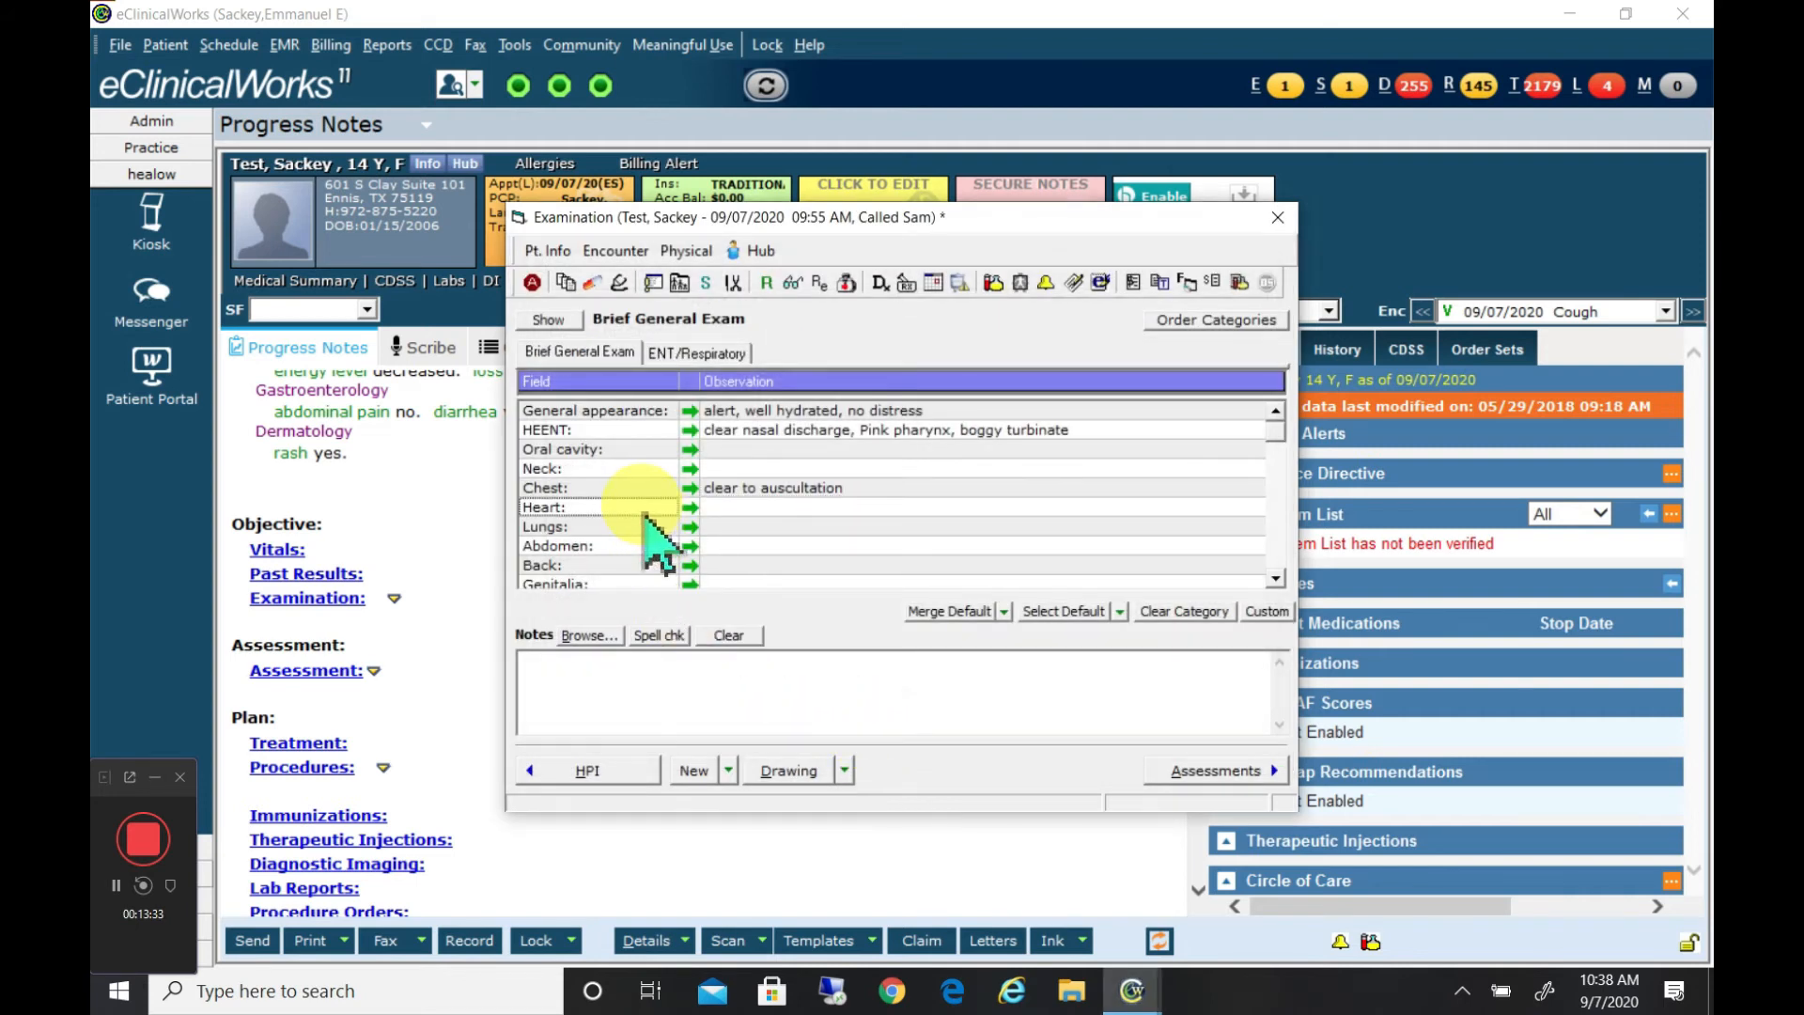
{"action": "left_click", "coordinate": [751, 510]}
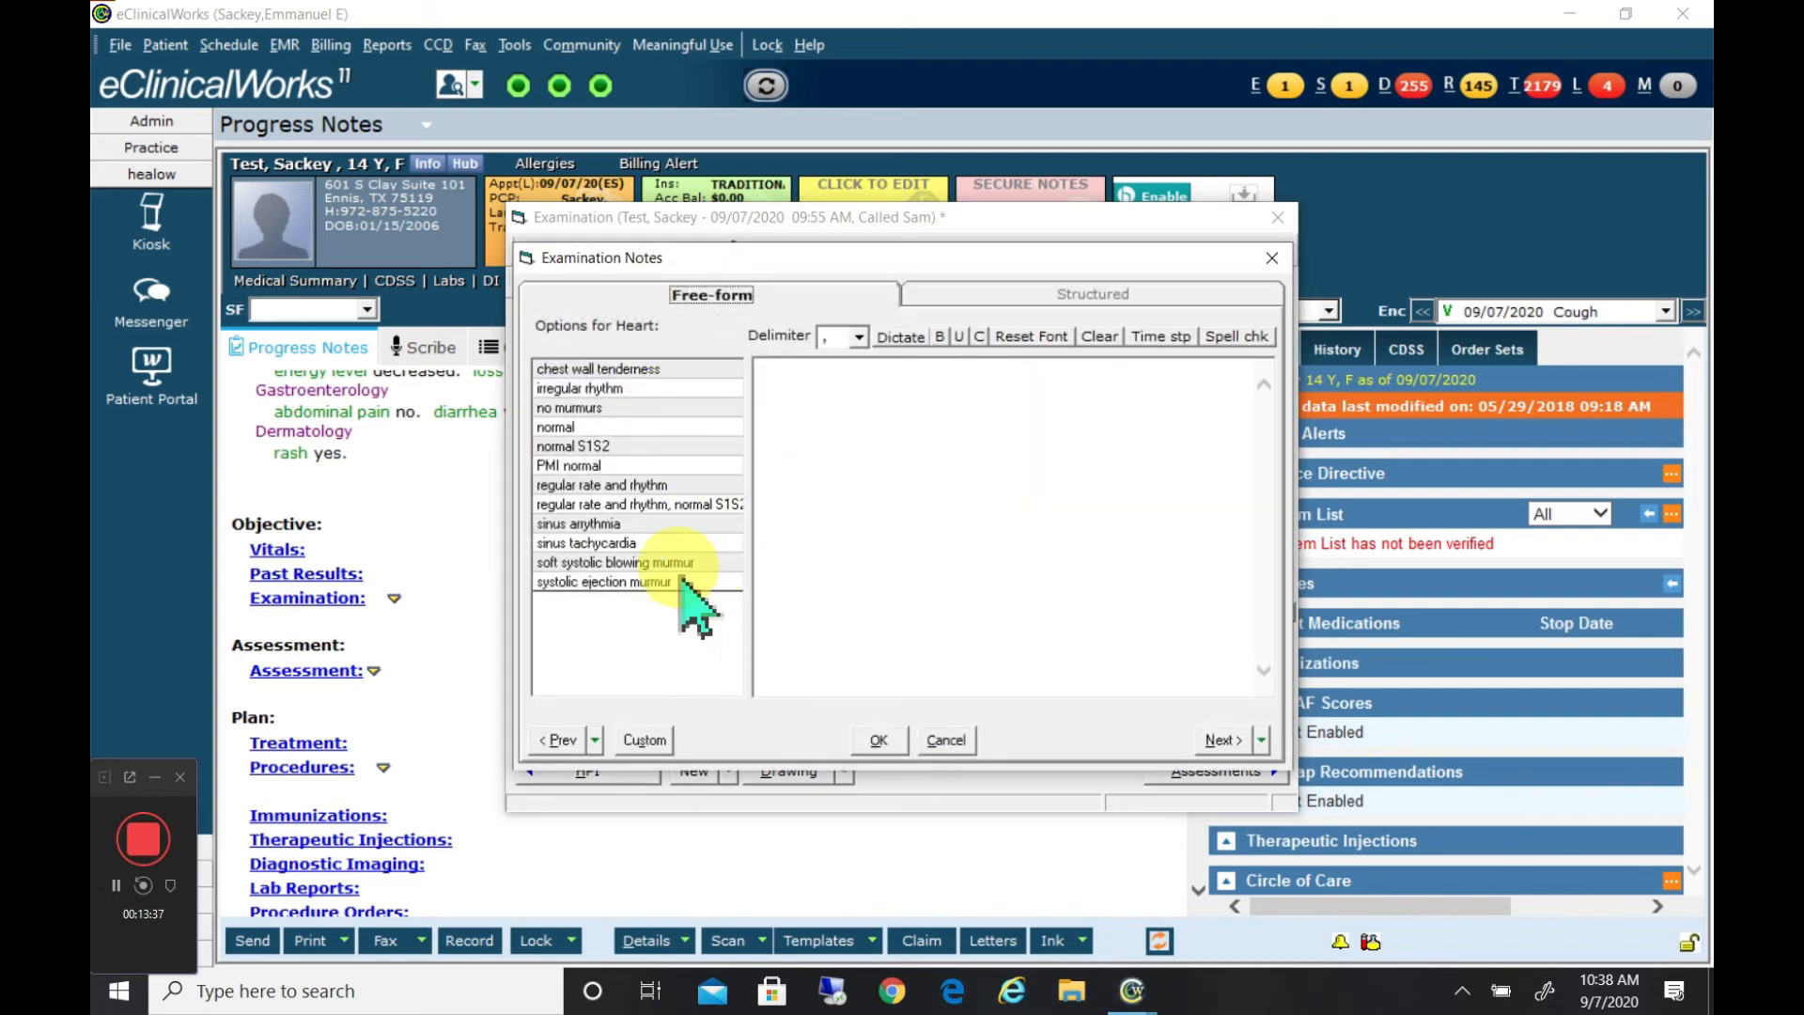
{"action": "left_click", "coordinate": [663, 505]}
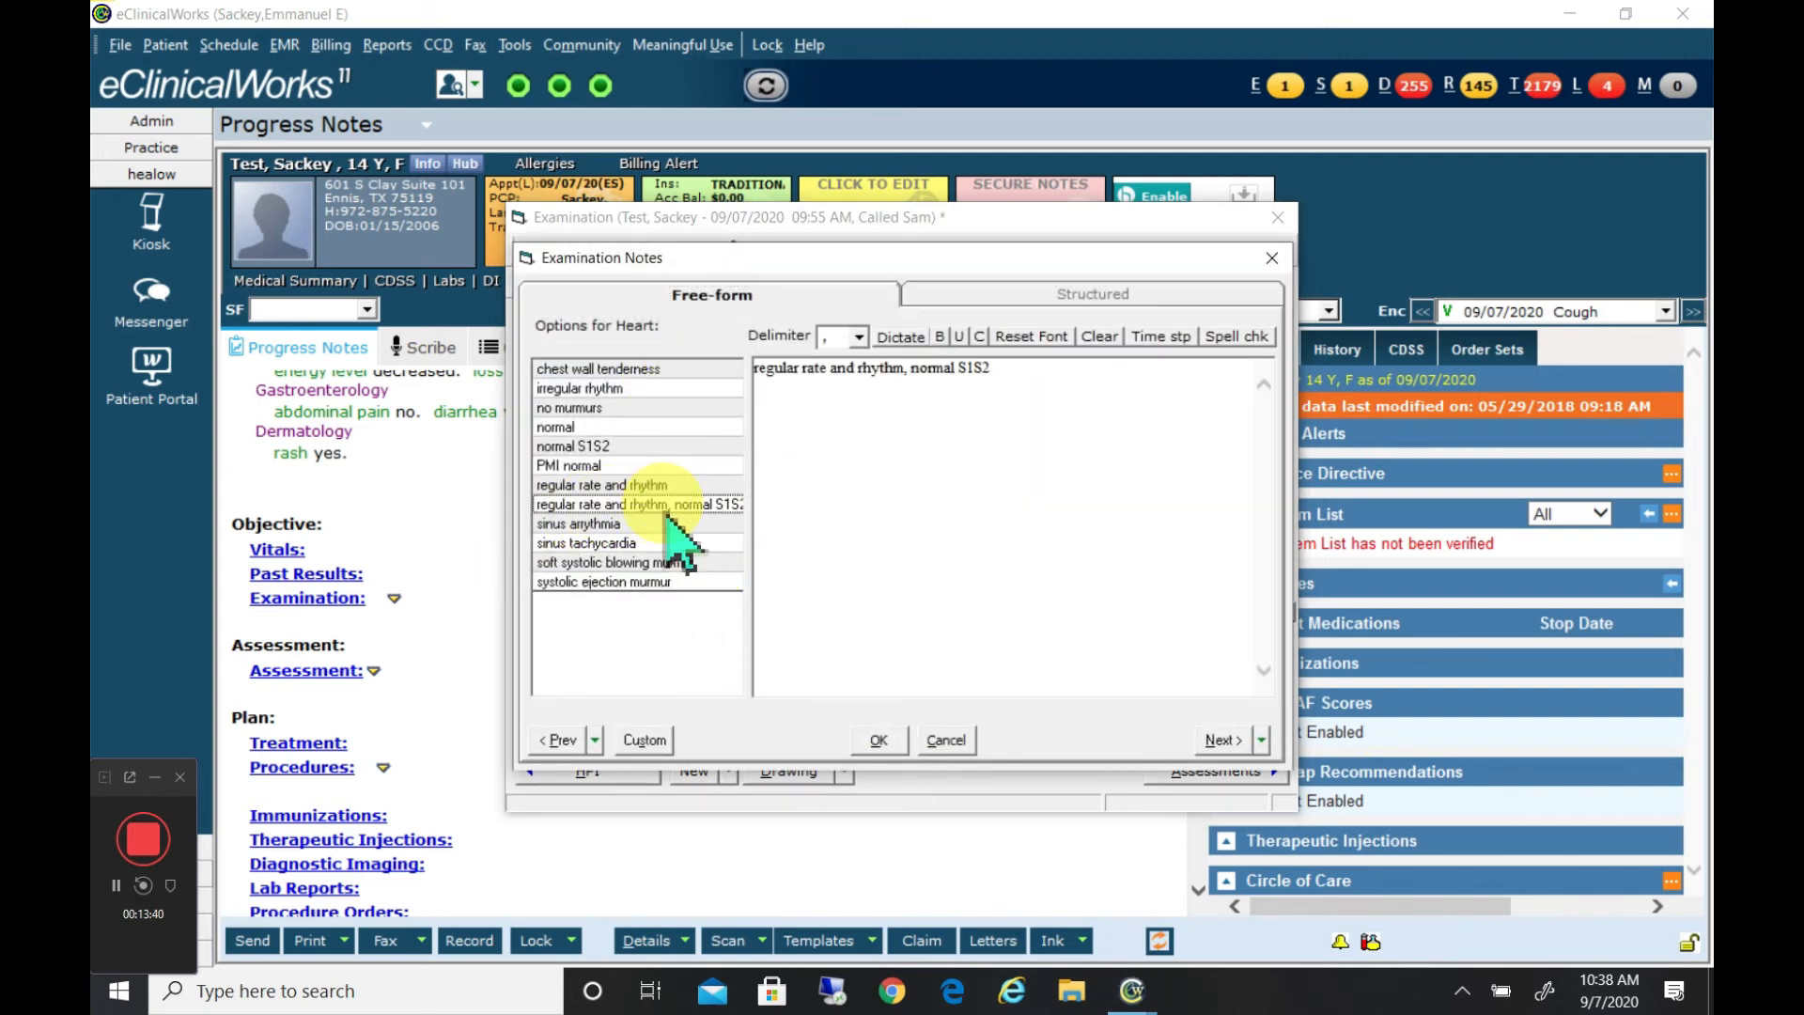
{"action": "left_click", "coordinate": [877, 741]}
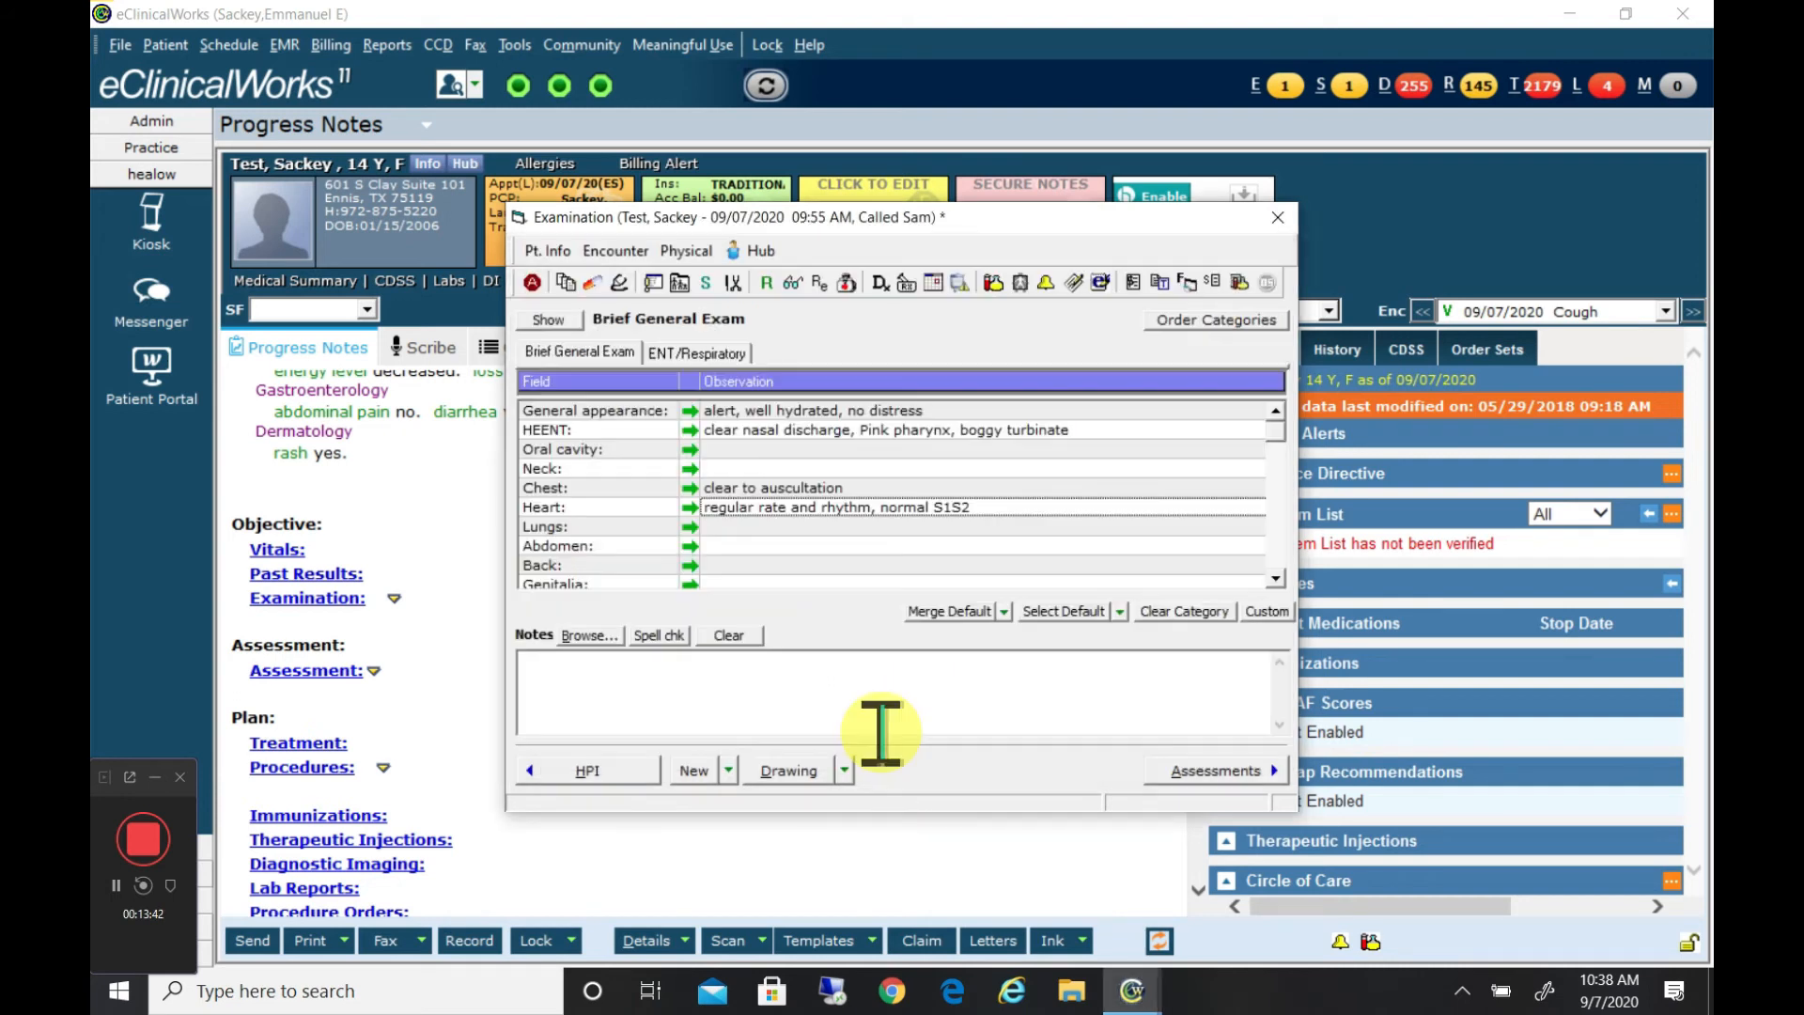
Record the Abdomen observation as soft, no organomegaly or masses, and close the Examination
{"action": "left_click", "coordinate": [662, 553]}
{"action": "double_click", "coordinate": [747, 547]}
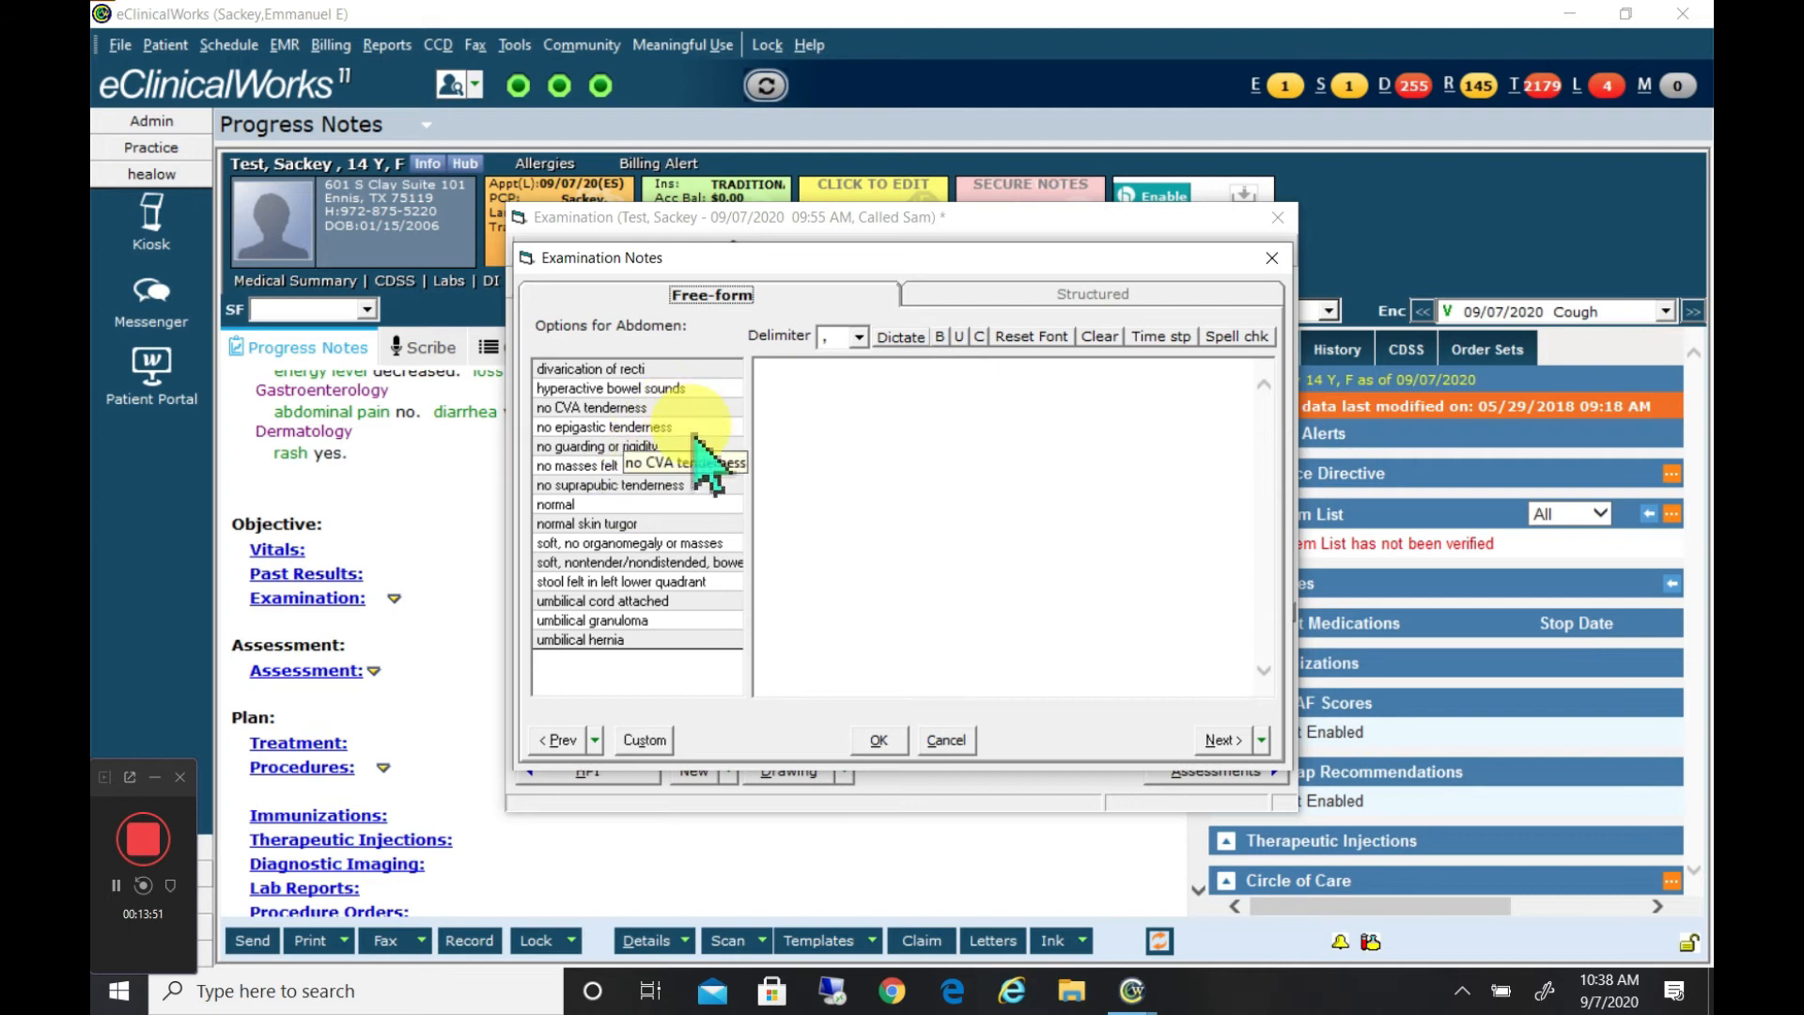
{"action": "left_click", "coordinate": [601, 545]}
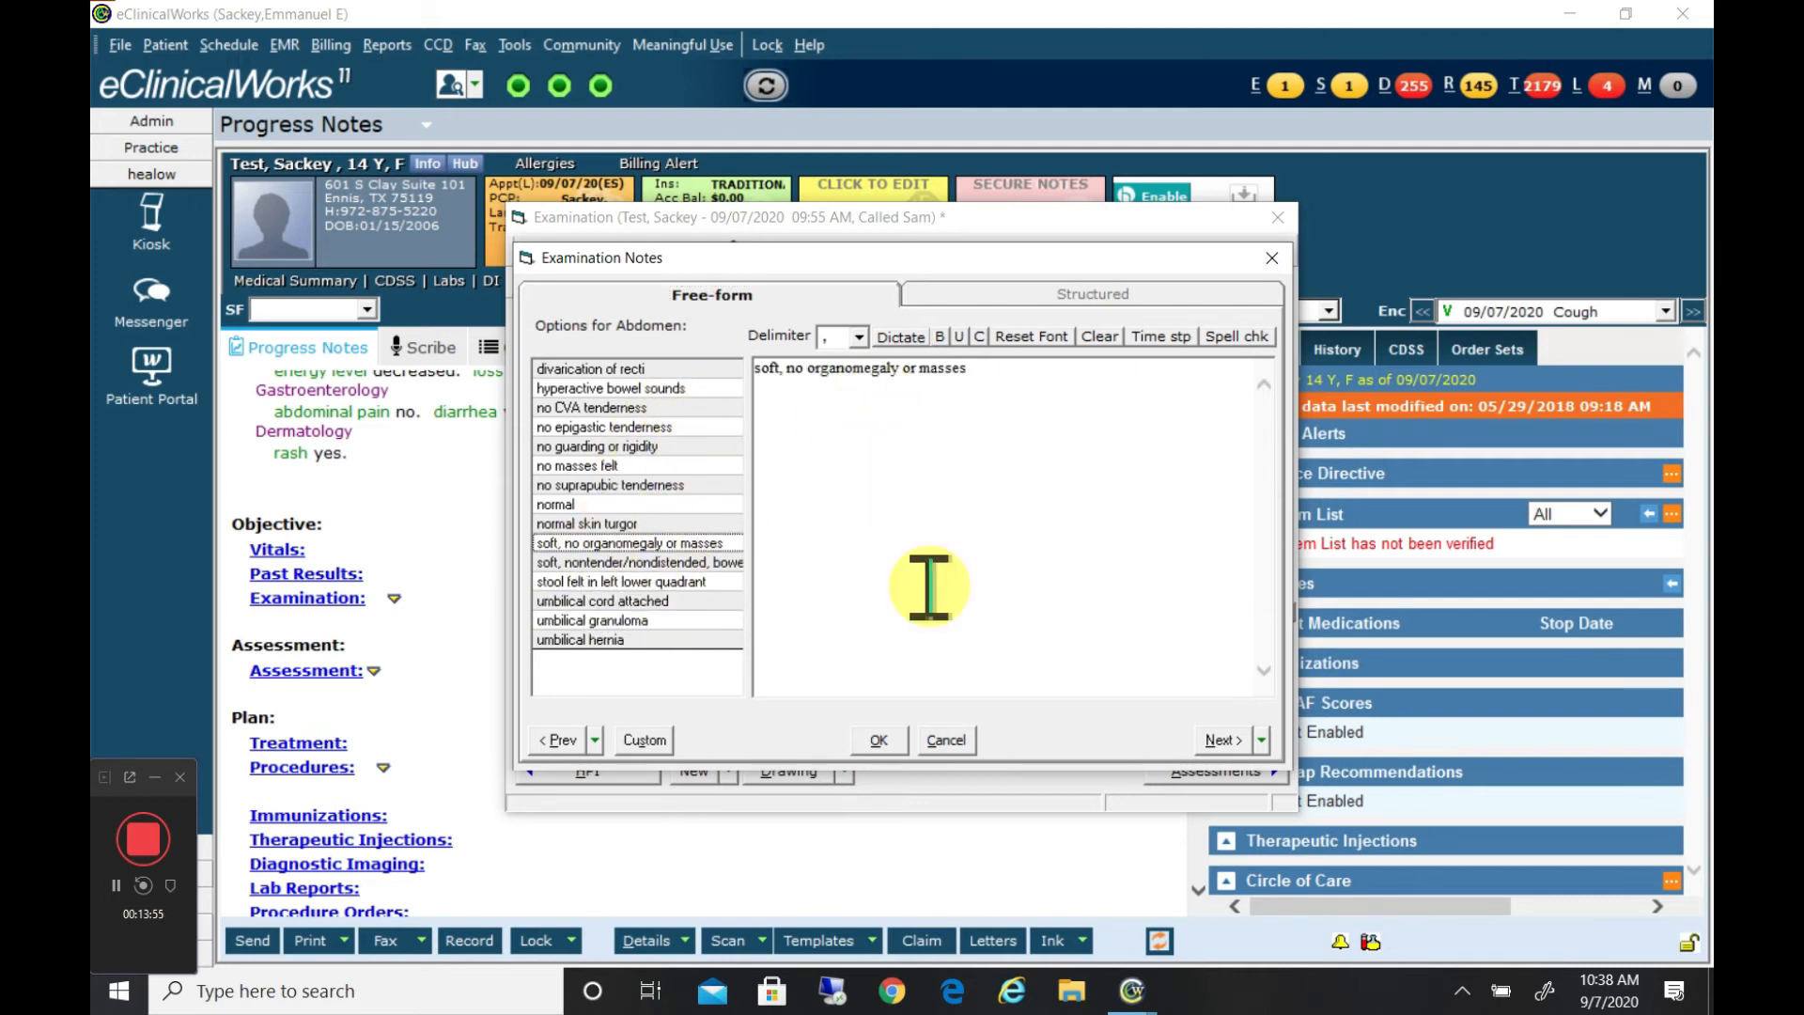
{"action": "left_click", "coordinate": [879, 741]}
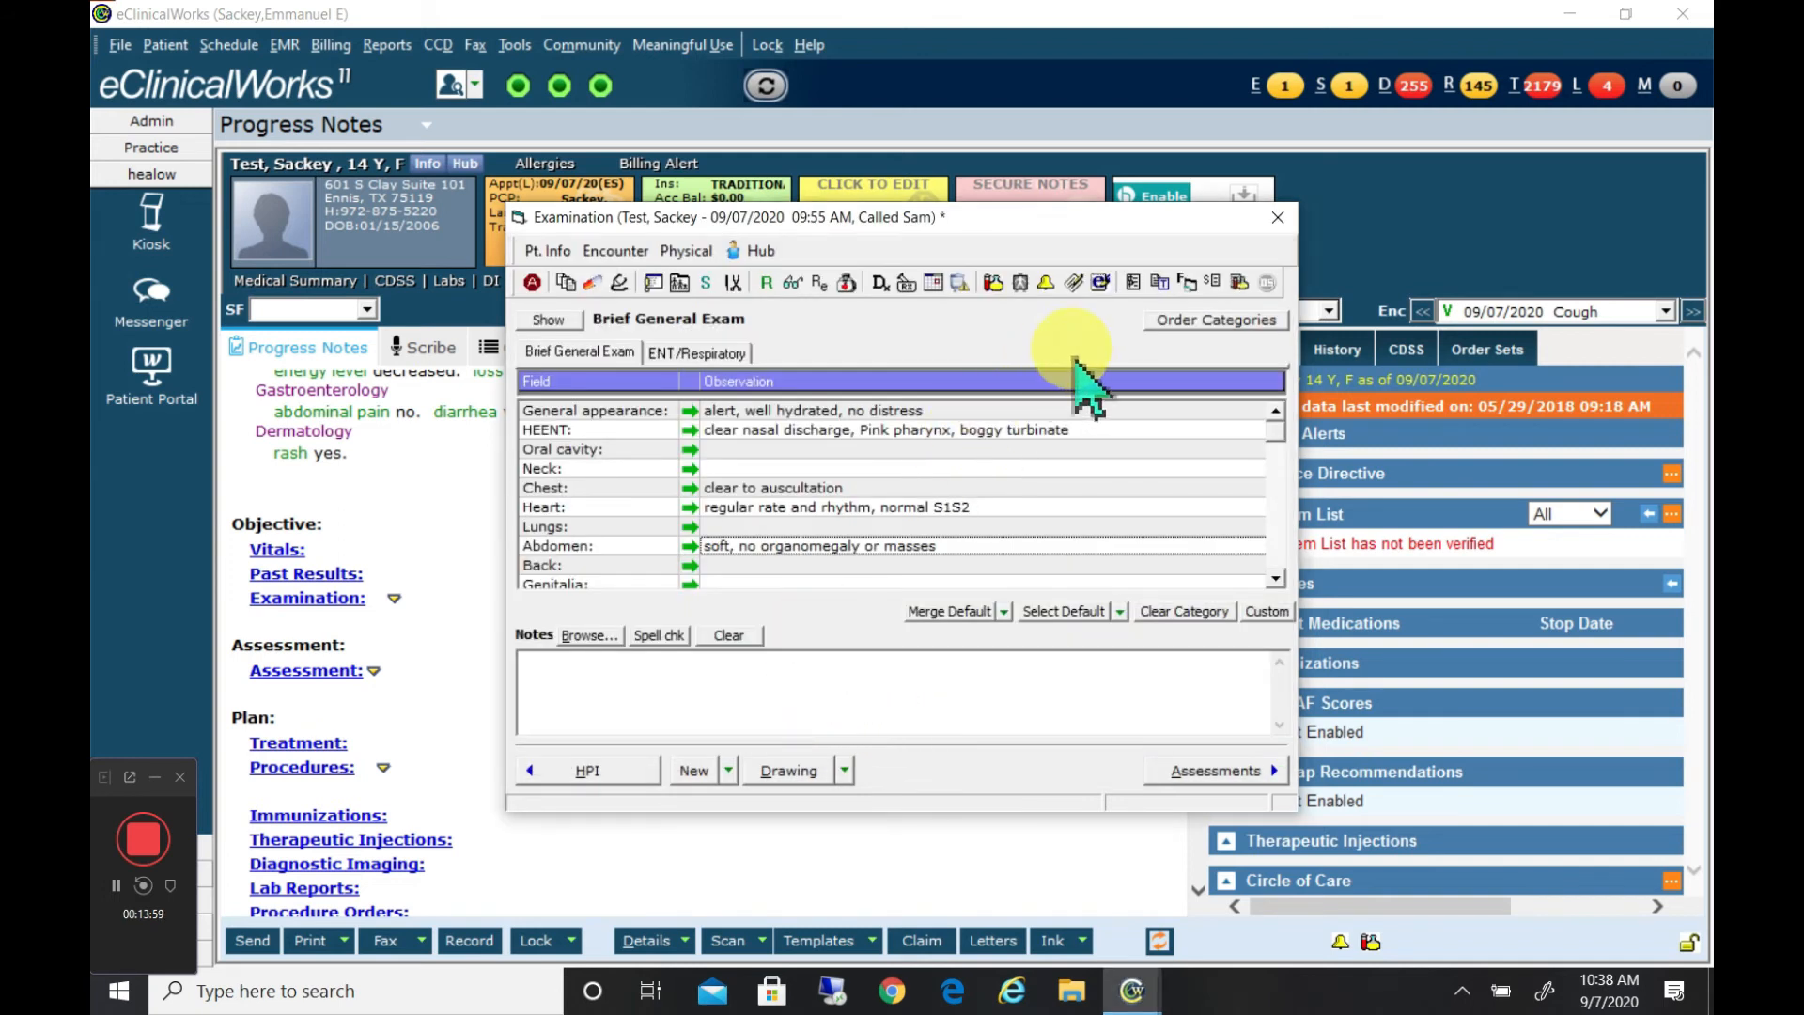
{"action": "left_click", "coordinate": [1277, 218]}
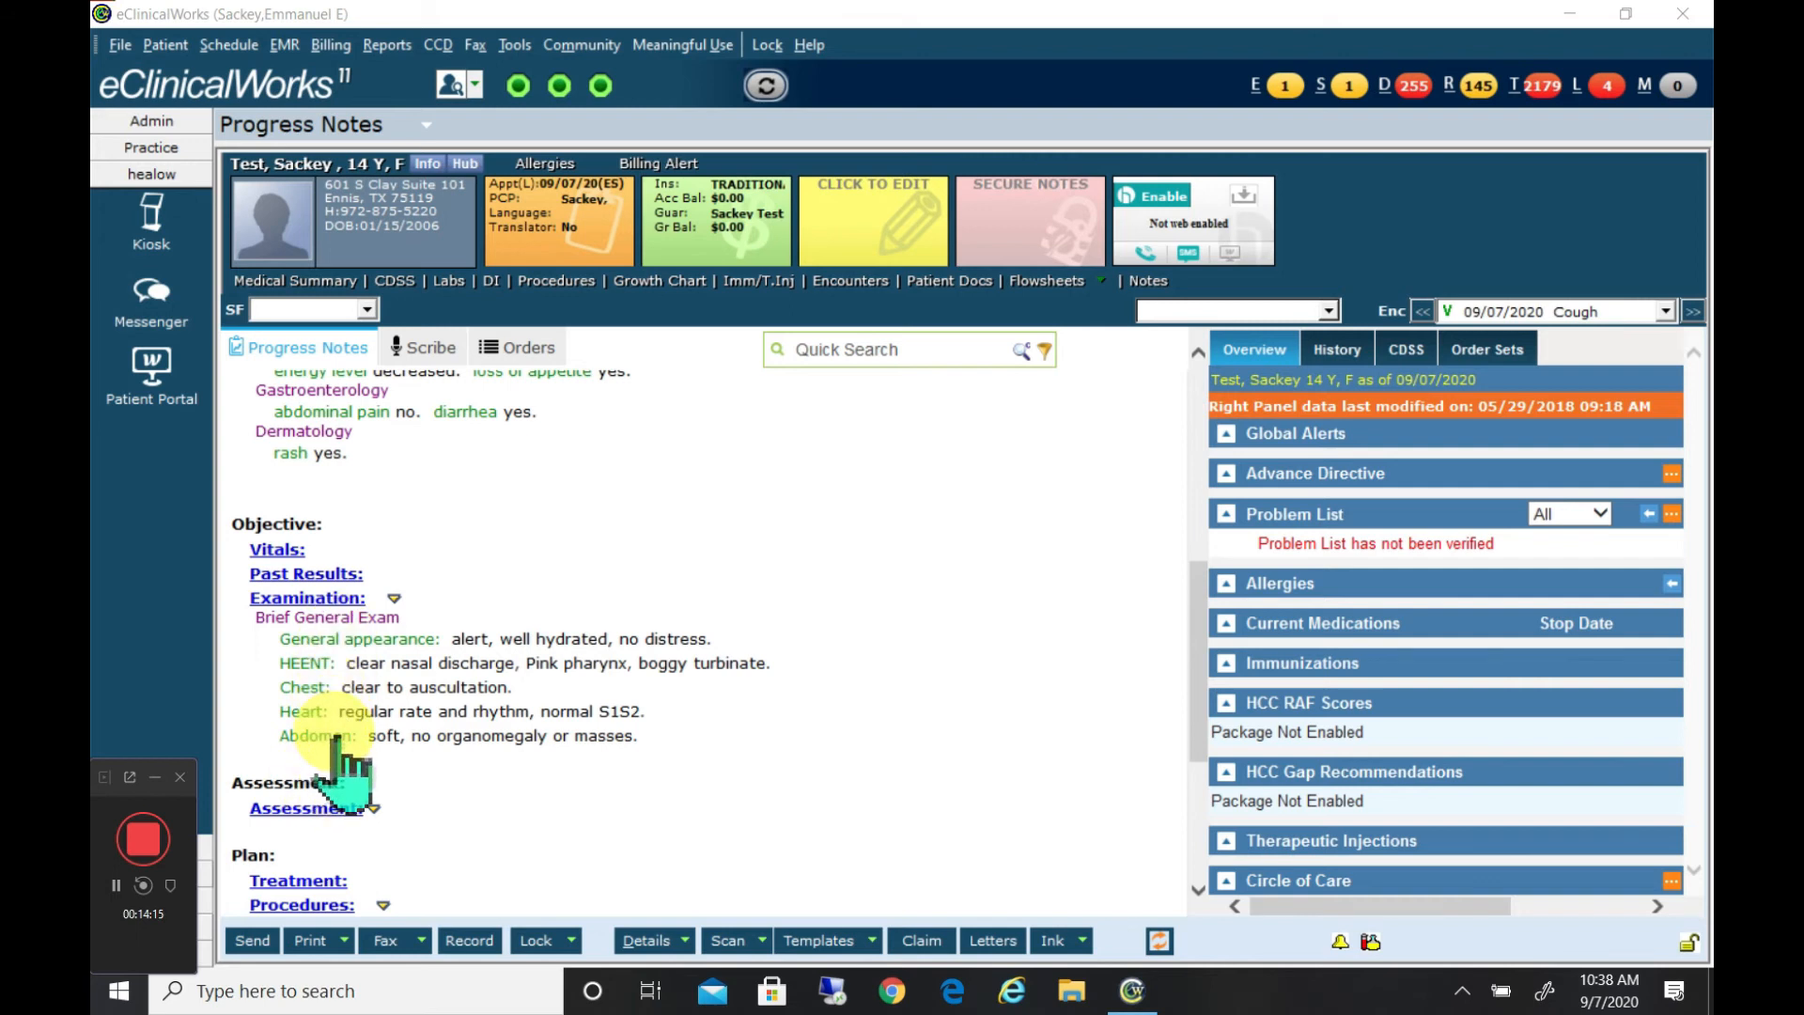
Open the Assessment, search the Favorites for diagnoses containing "cold", and add J00 upper respiratory infection, cold
{"action": "left_click", "coordinate": [323, 813]}
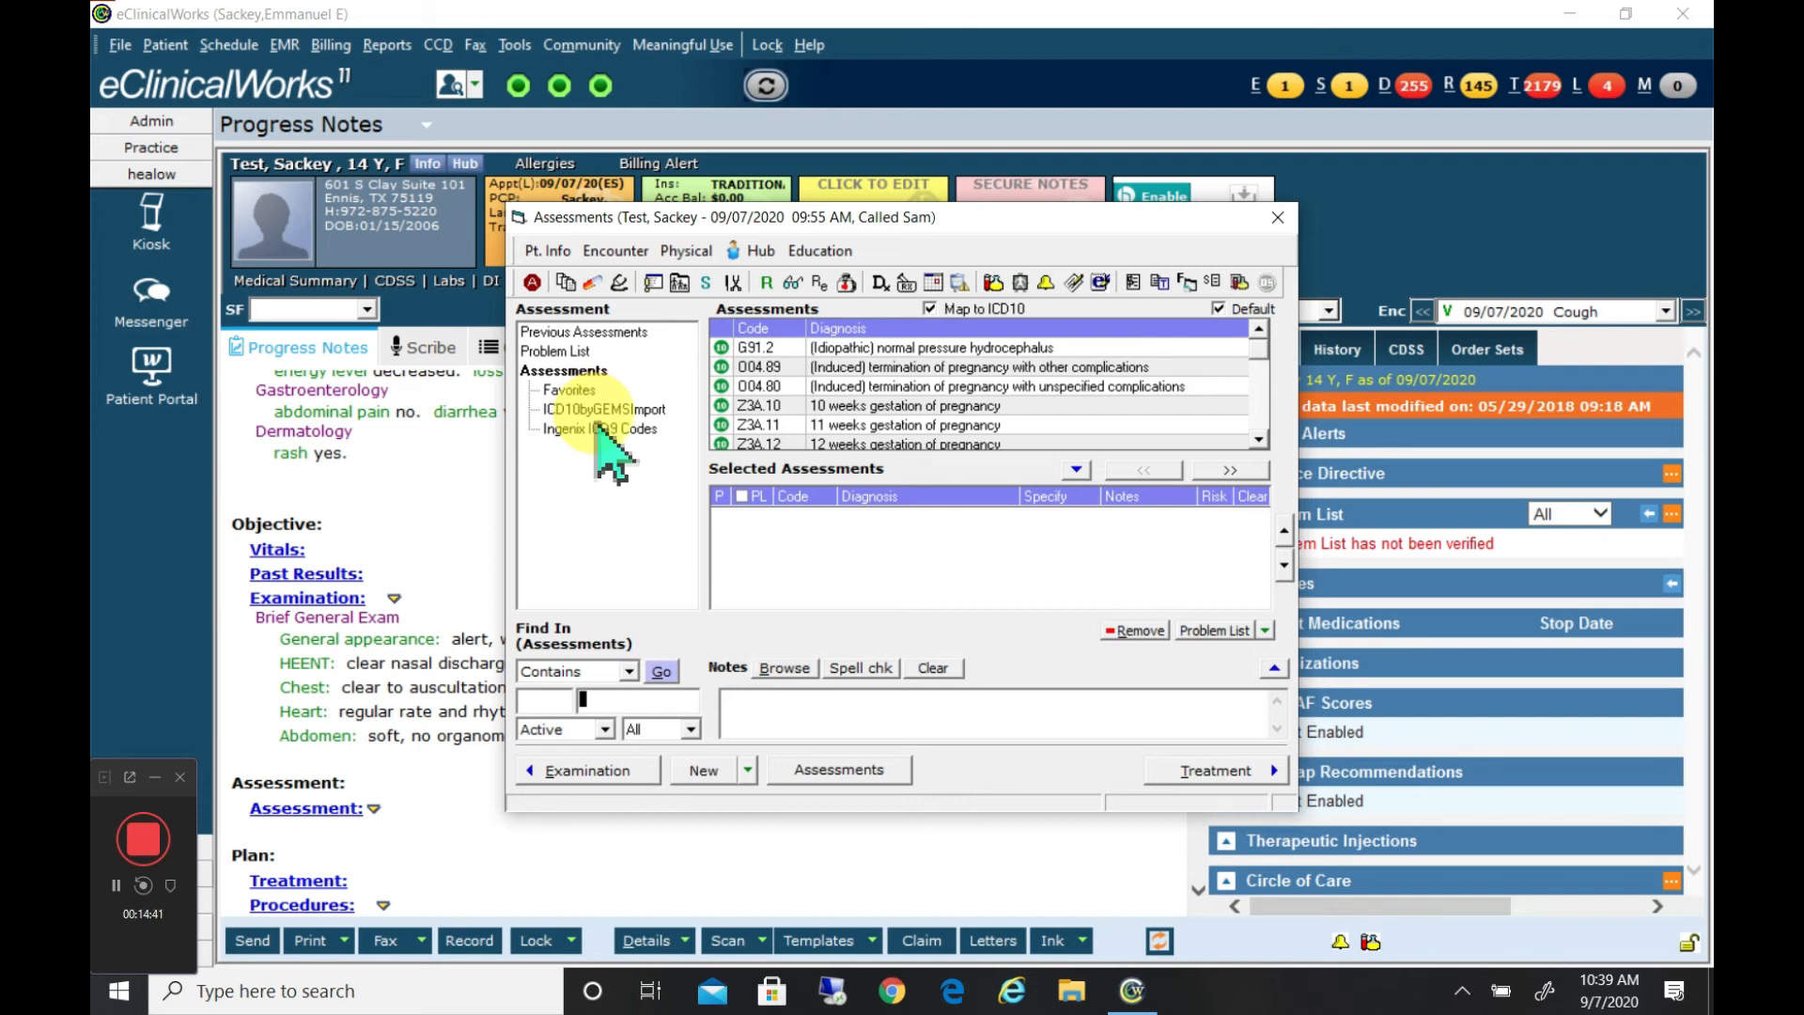
{"action": "left_click", "coordinate": [584, 393]}
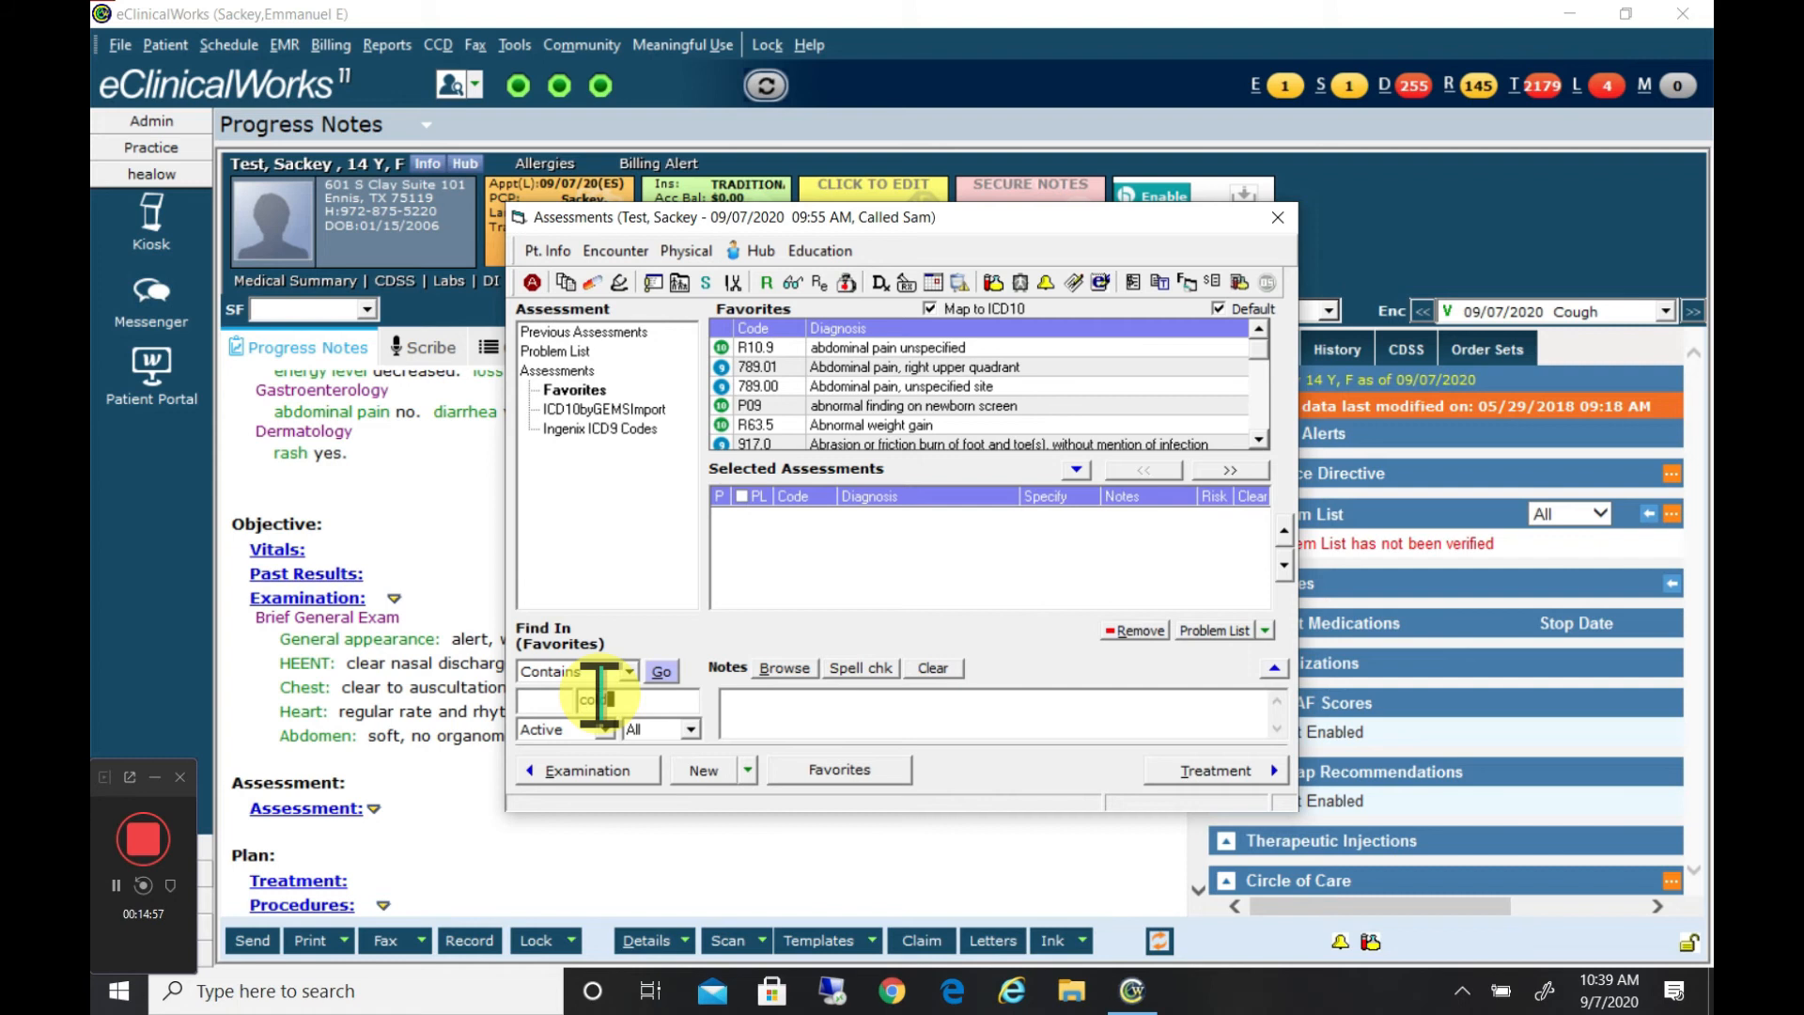
{"action": "type", "text": "ld"}
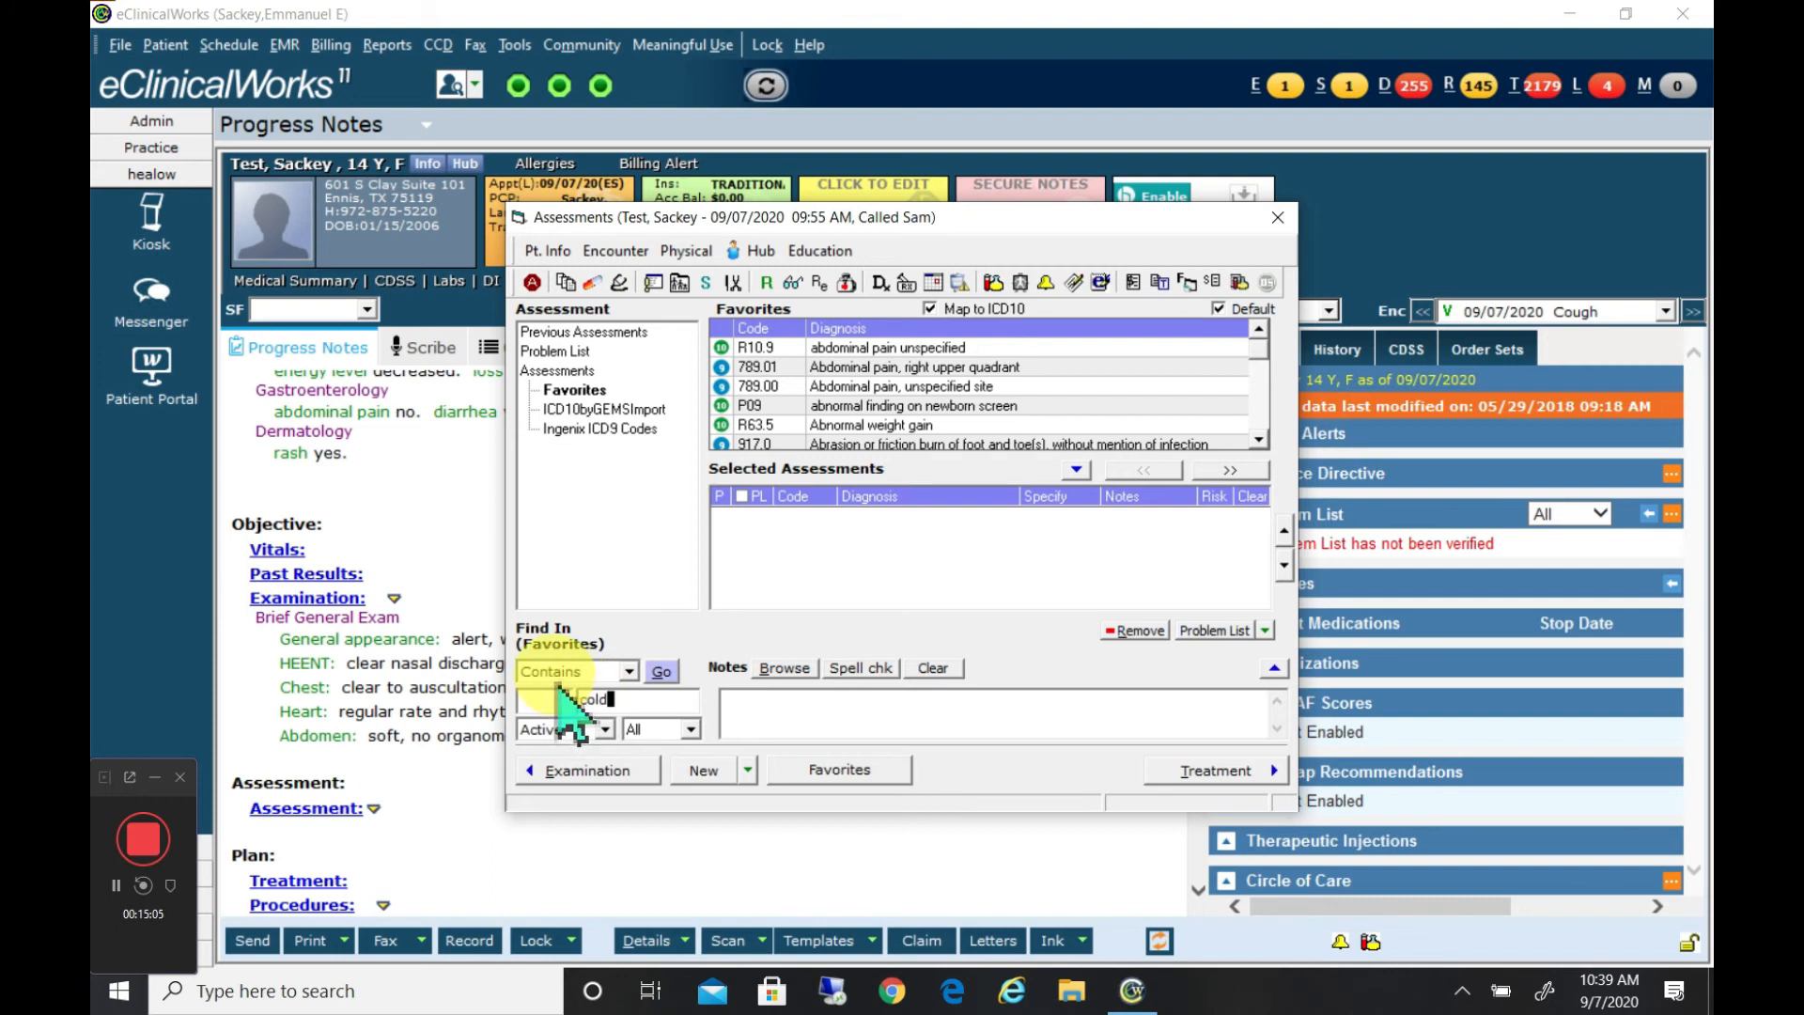
{"action": "left_click", "coordinate": [628, 673]}
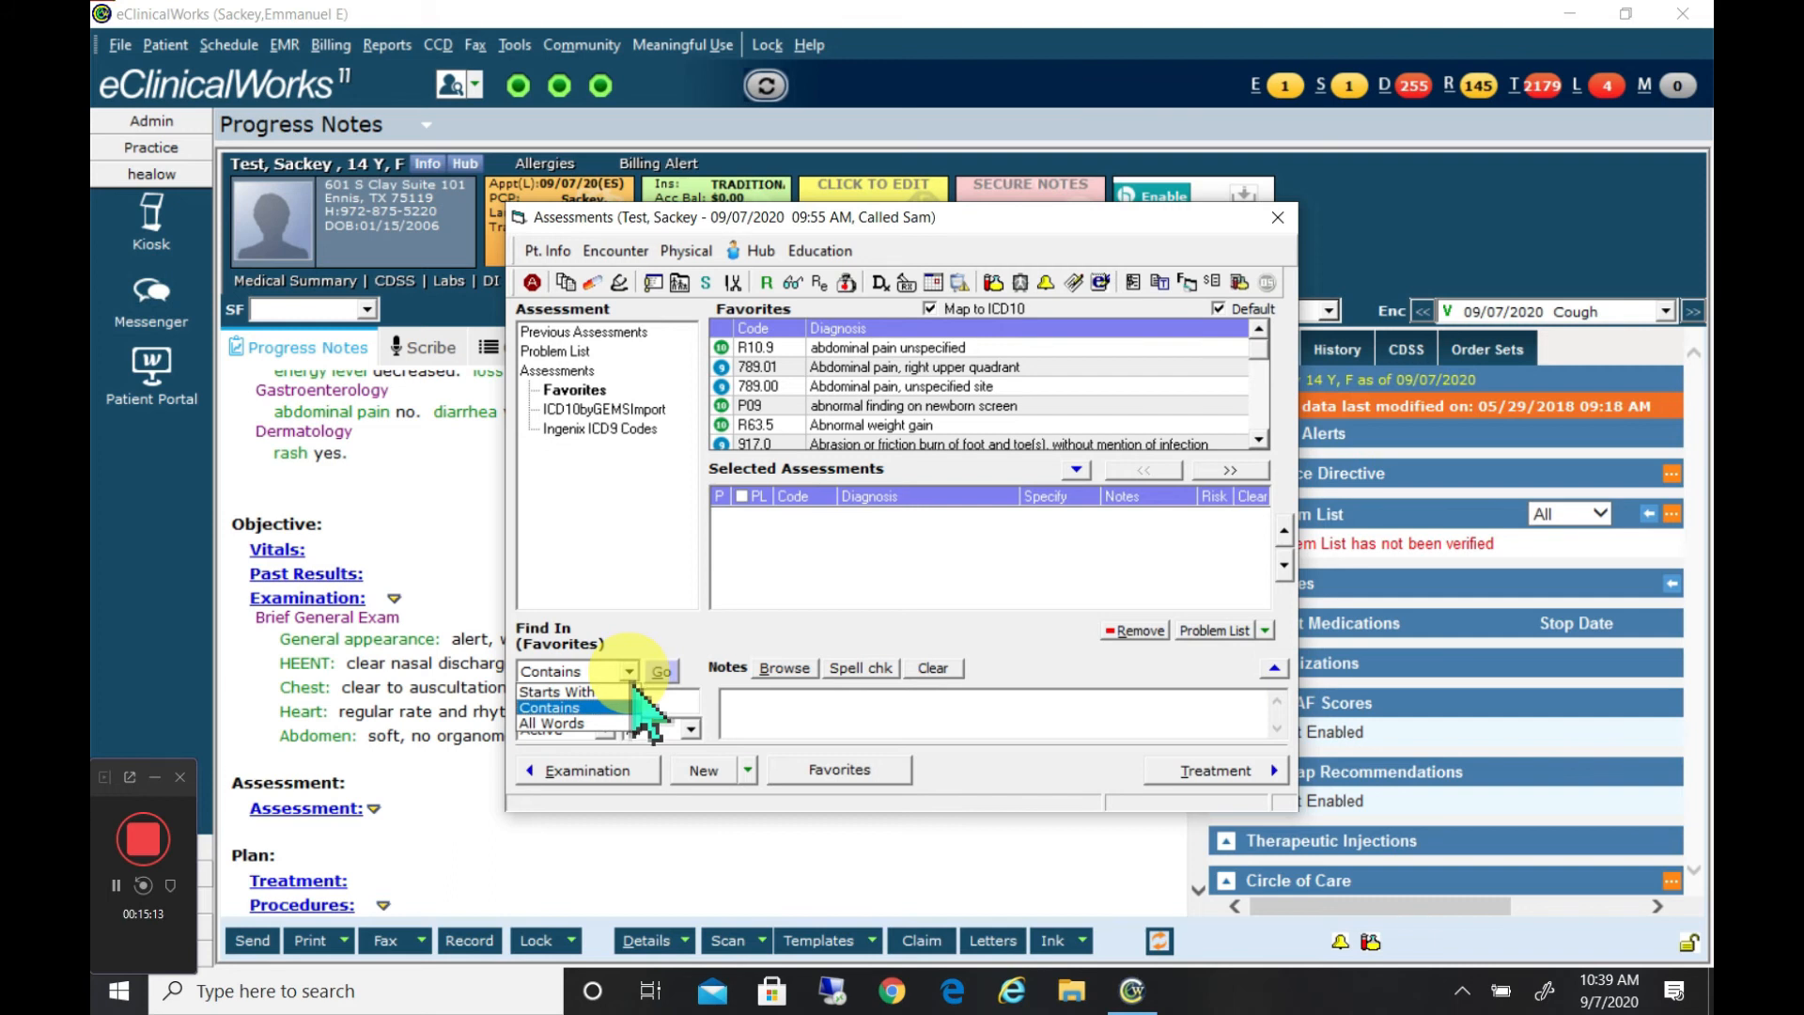
{"action": "left_click", "coordinate": [633, 687]}
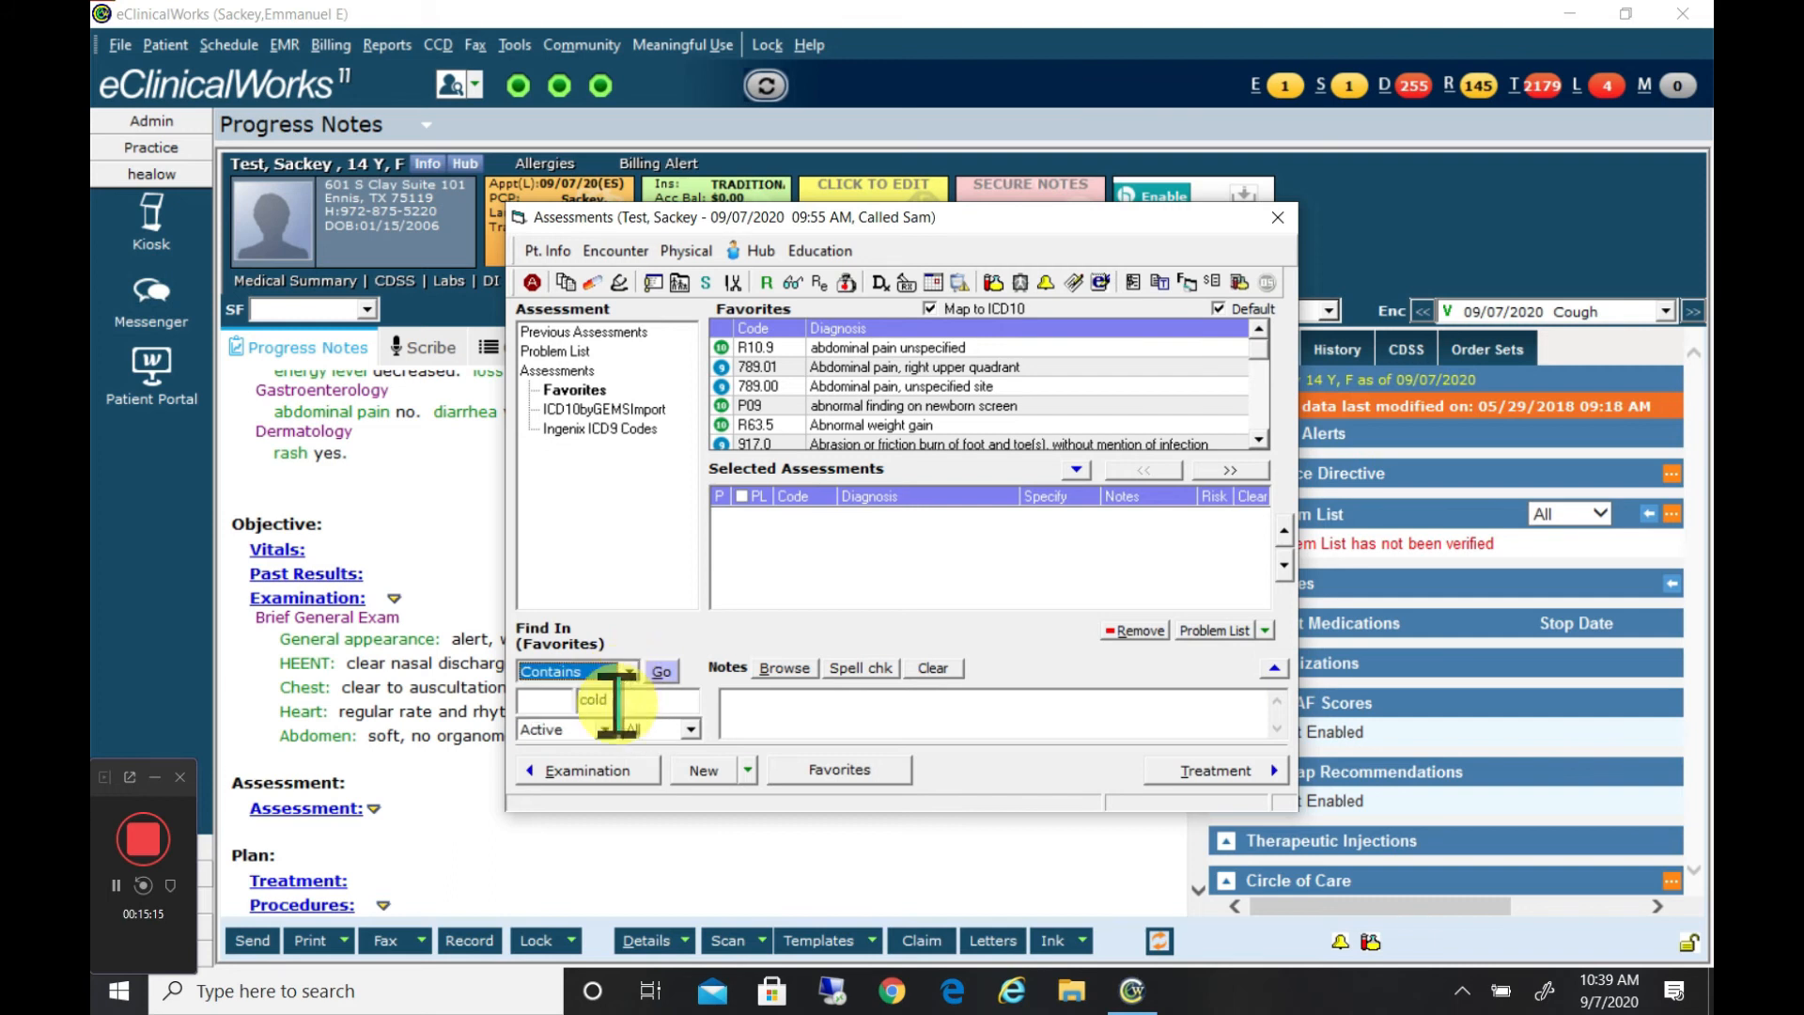
{"action": "left_click", "coordinate": [662, 673]}
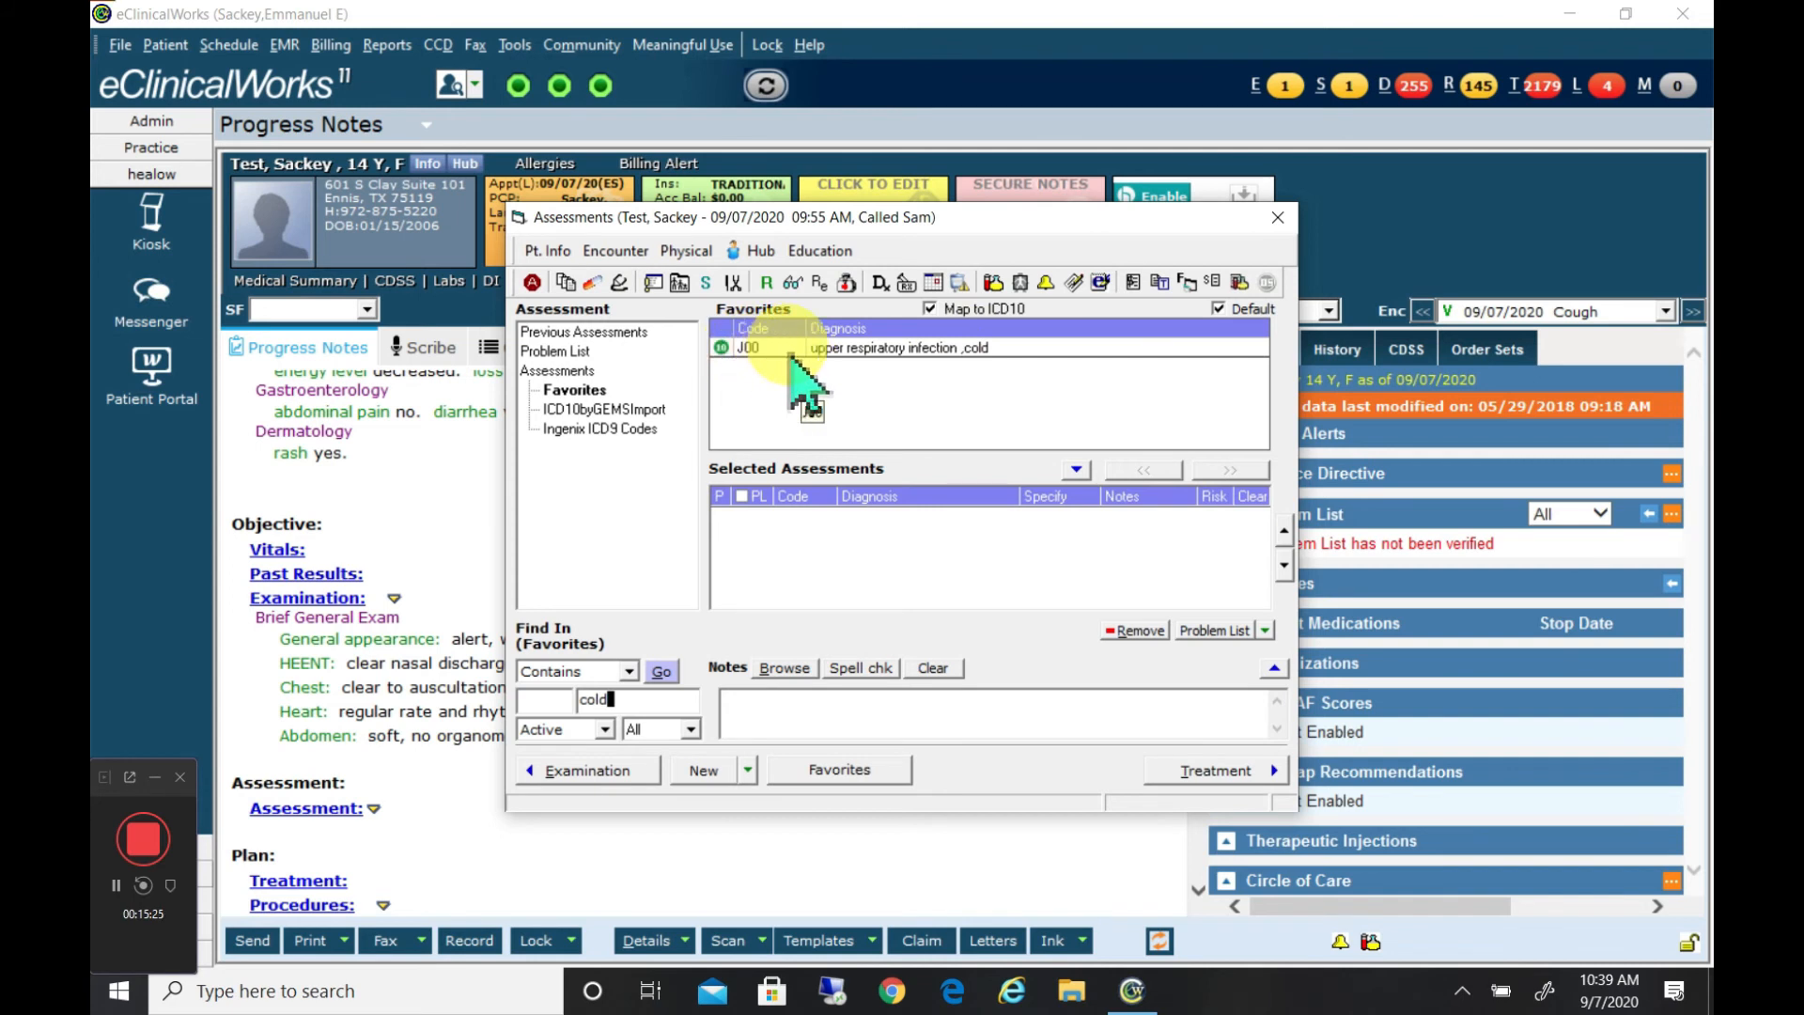
{"action": "left_click", "coordinate": [965, 355]}
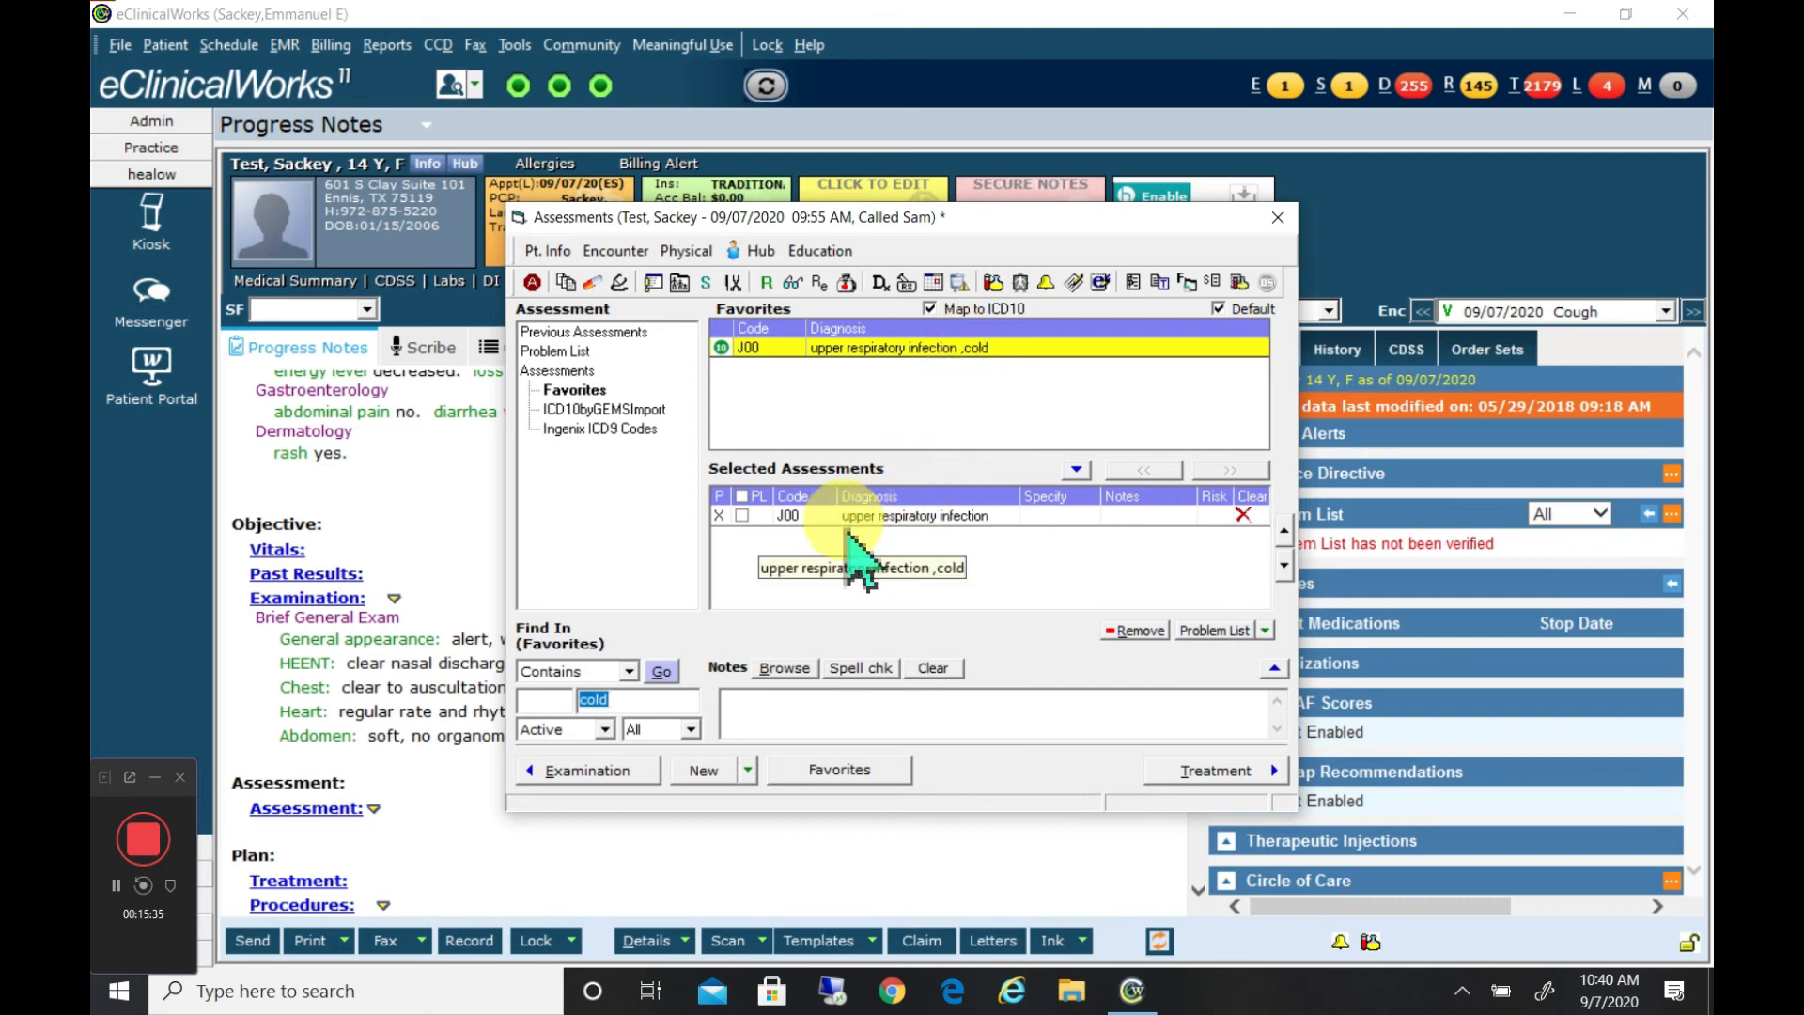
{"action": "left_click", "coordinate": [1278, 218]}
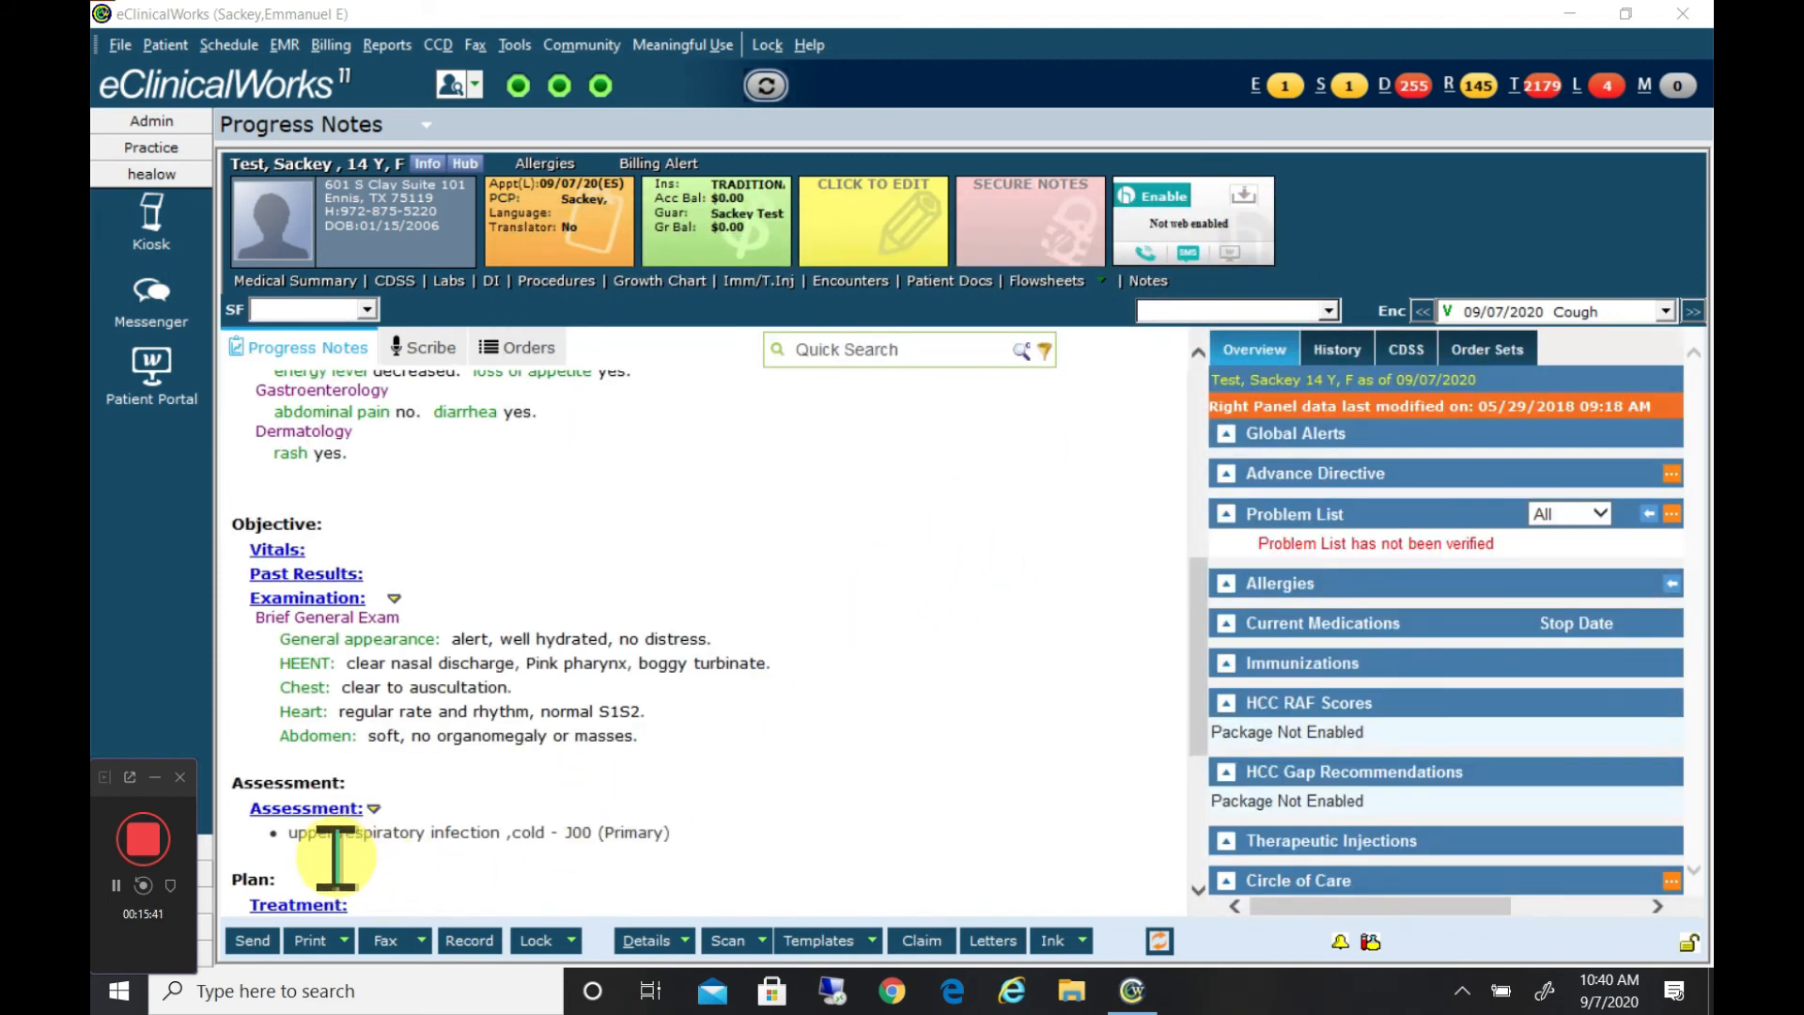
Open the Treatment, enter the note "Push fluids", and look up Bromfed DM as a new prescription for the upper respiratory infection
{"action": "left_click_drag", "start_coordinate": [1201, 684], "coordinate": [1223, 763]}
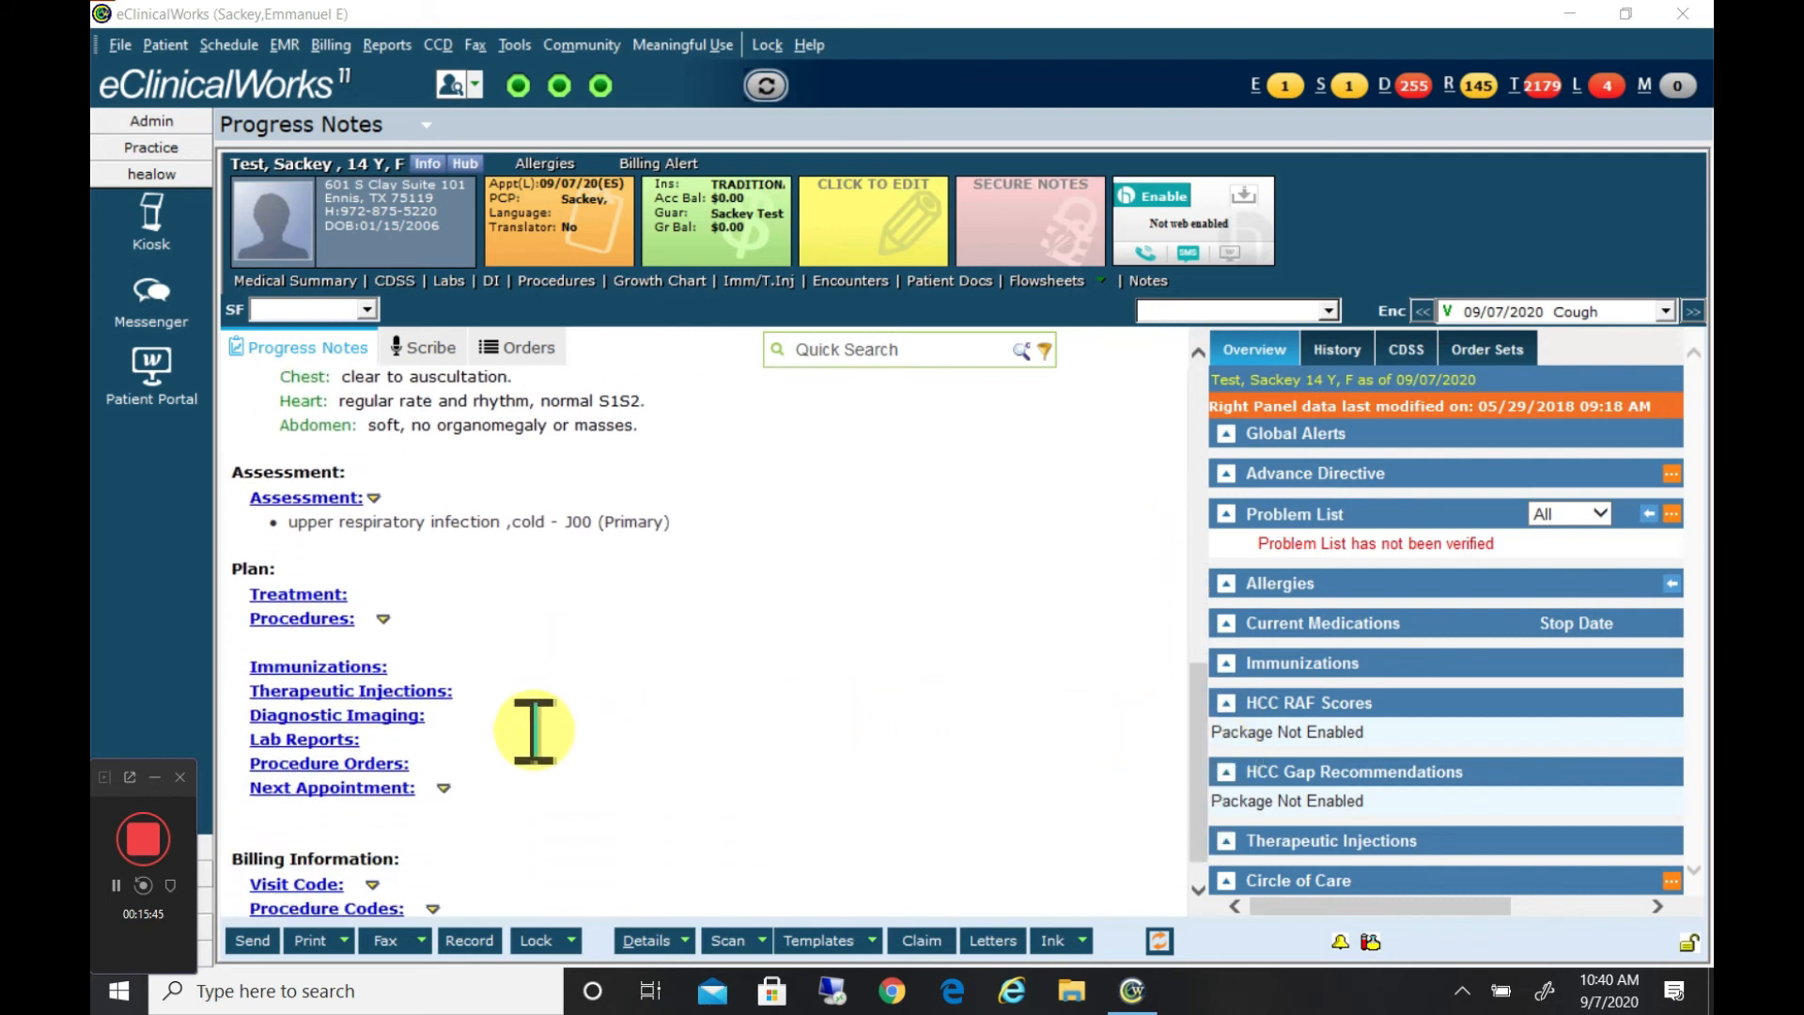
{"action": "left_click", "coordinate": [324, 594]}
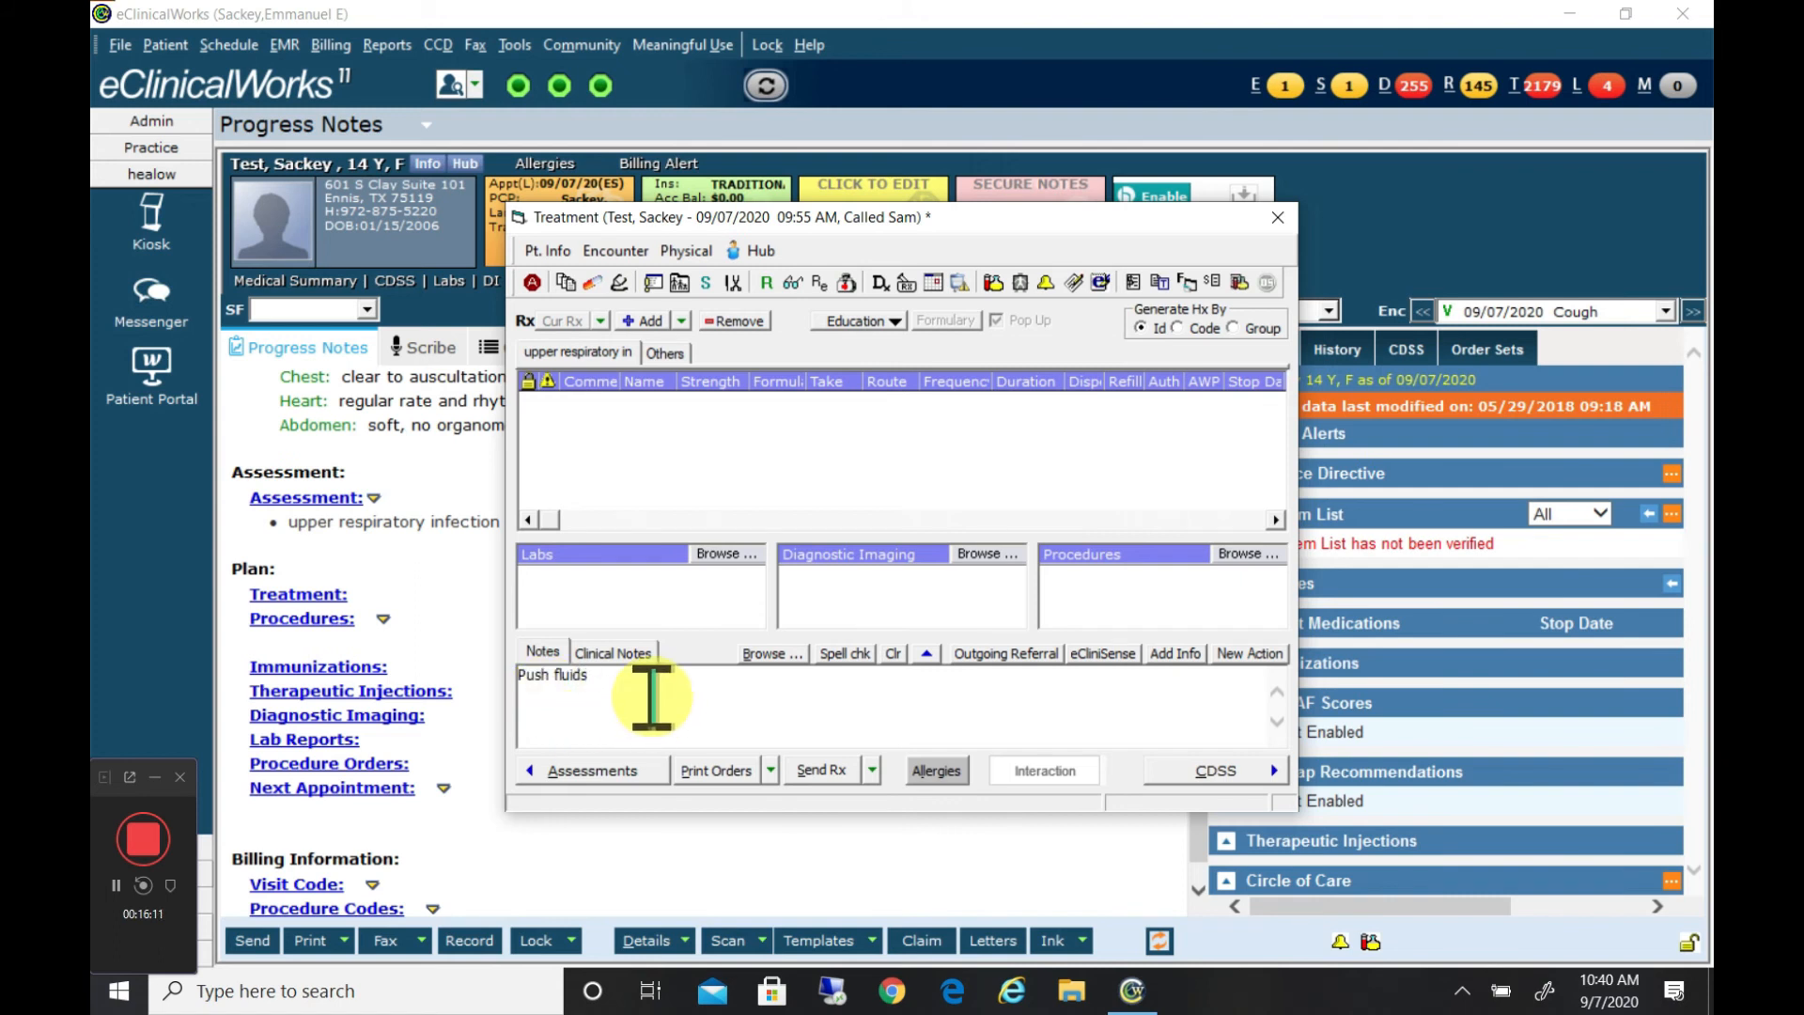
{"action": "left_click", "coordinate": [645, 323]}
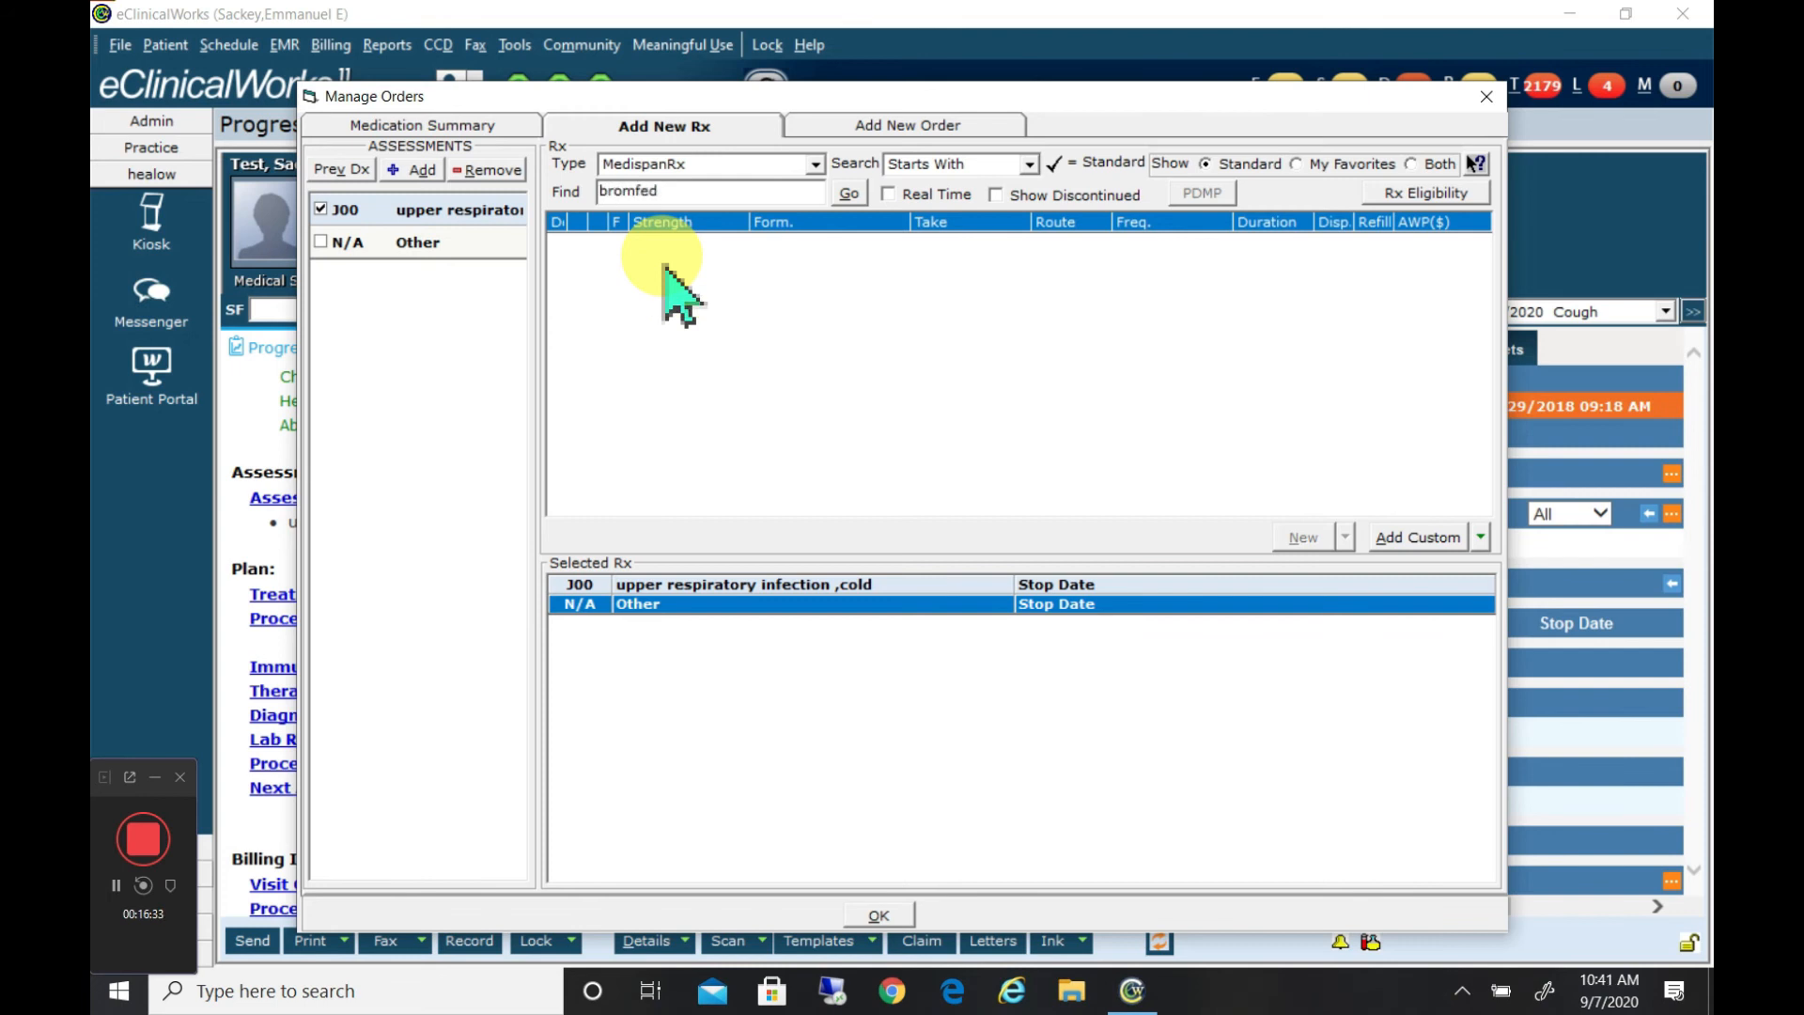
{"action": "left_click", "coordinate": [853, 193]}
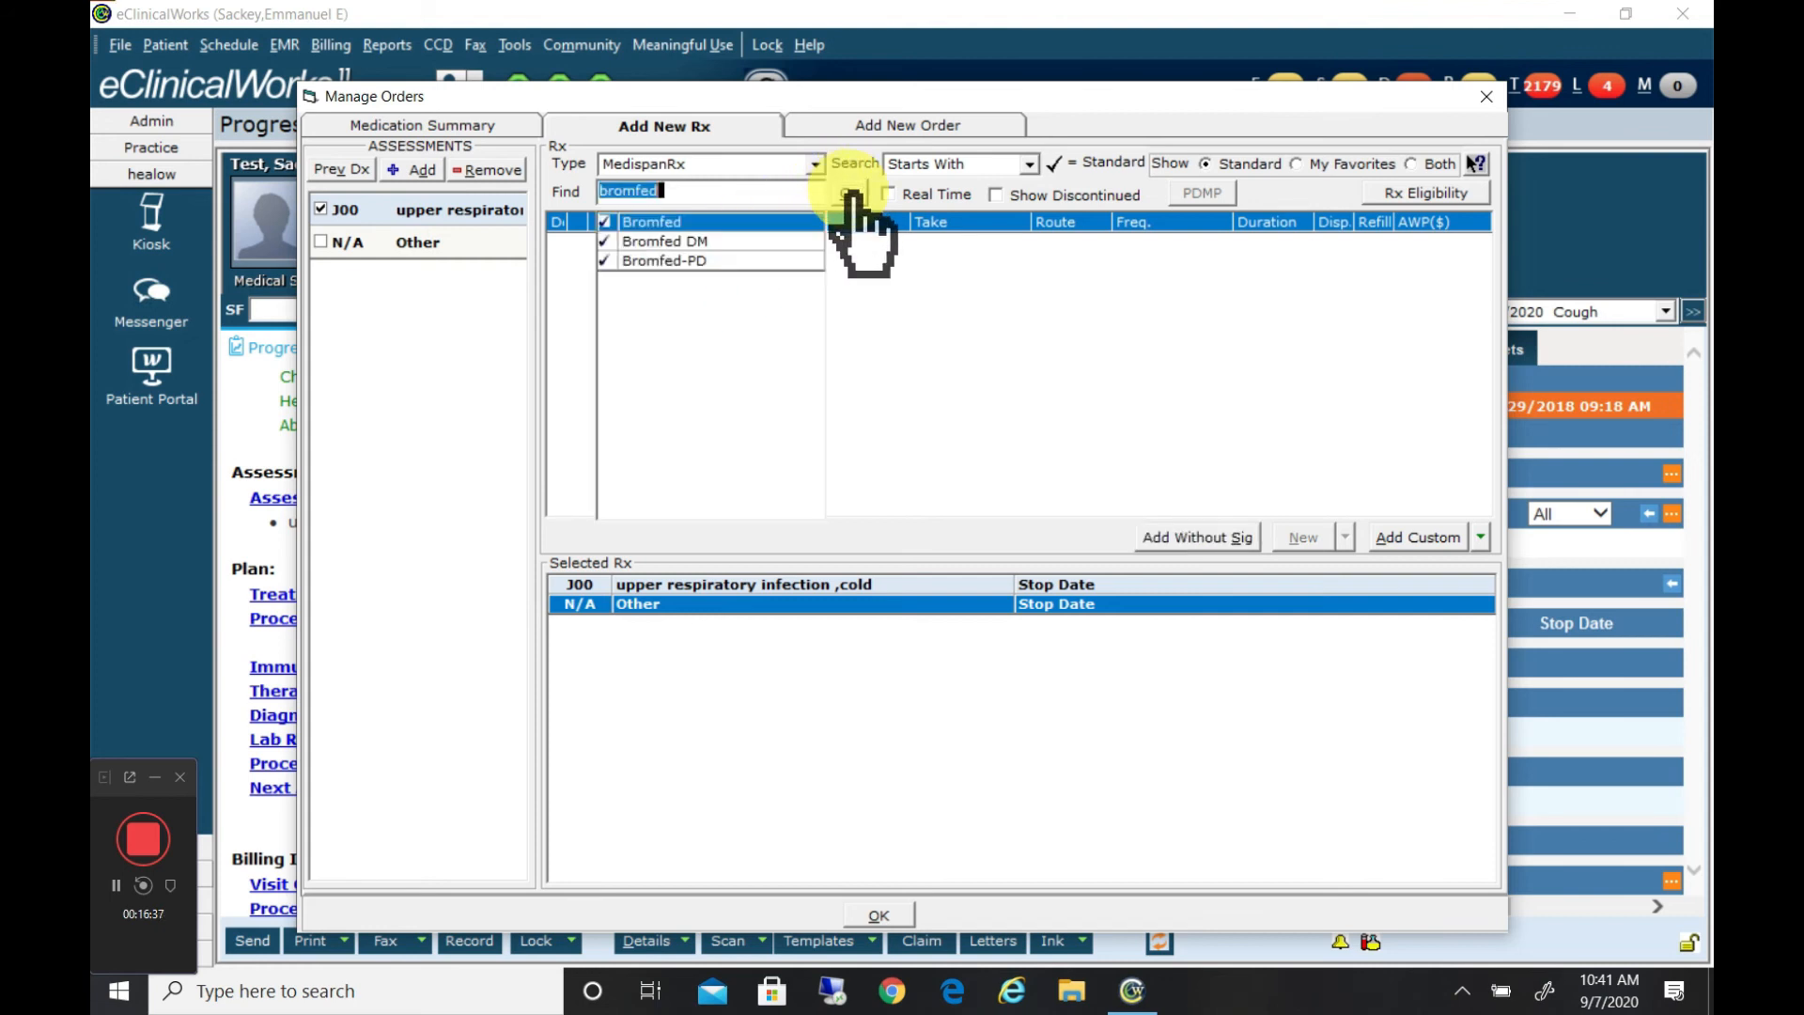
{"action": "left_click", "coordinate": [716, 242]}
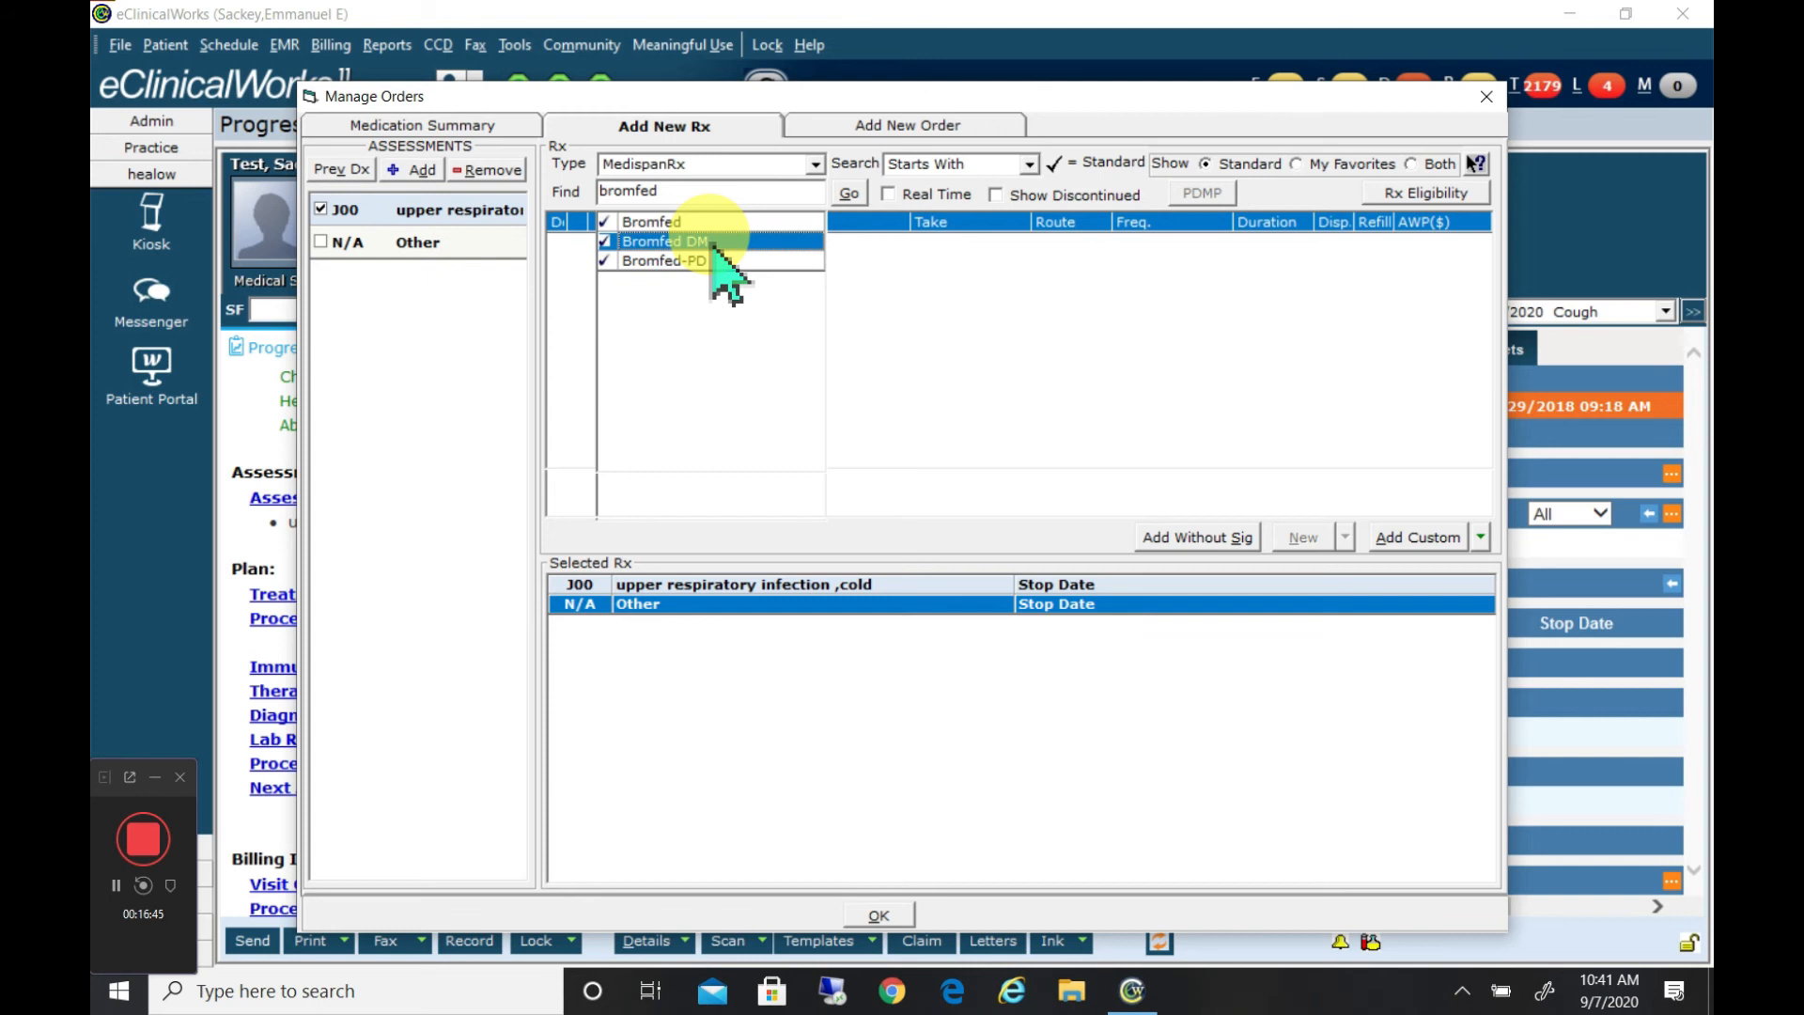
{"action": "double_click", "coordinate": [713, 243]}
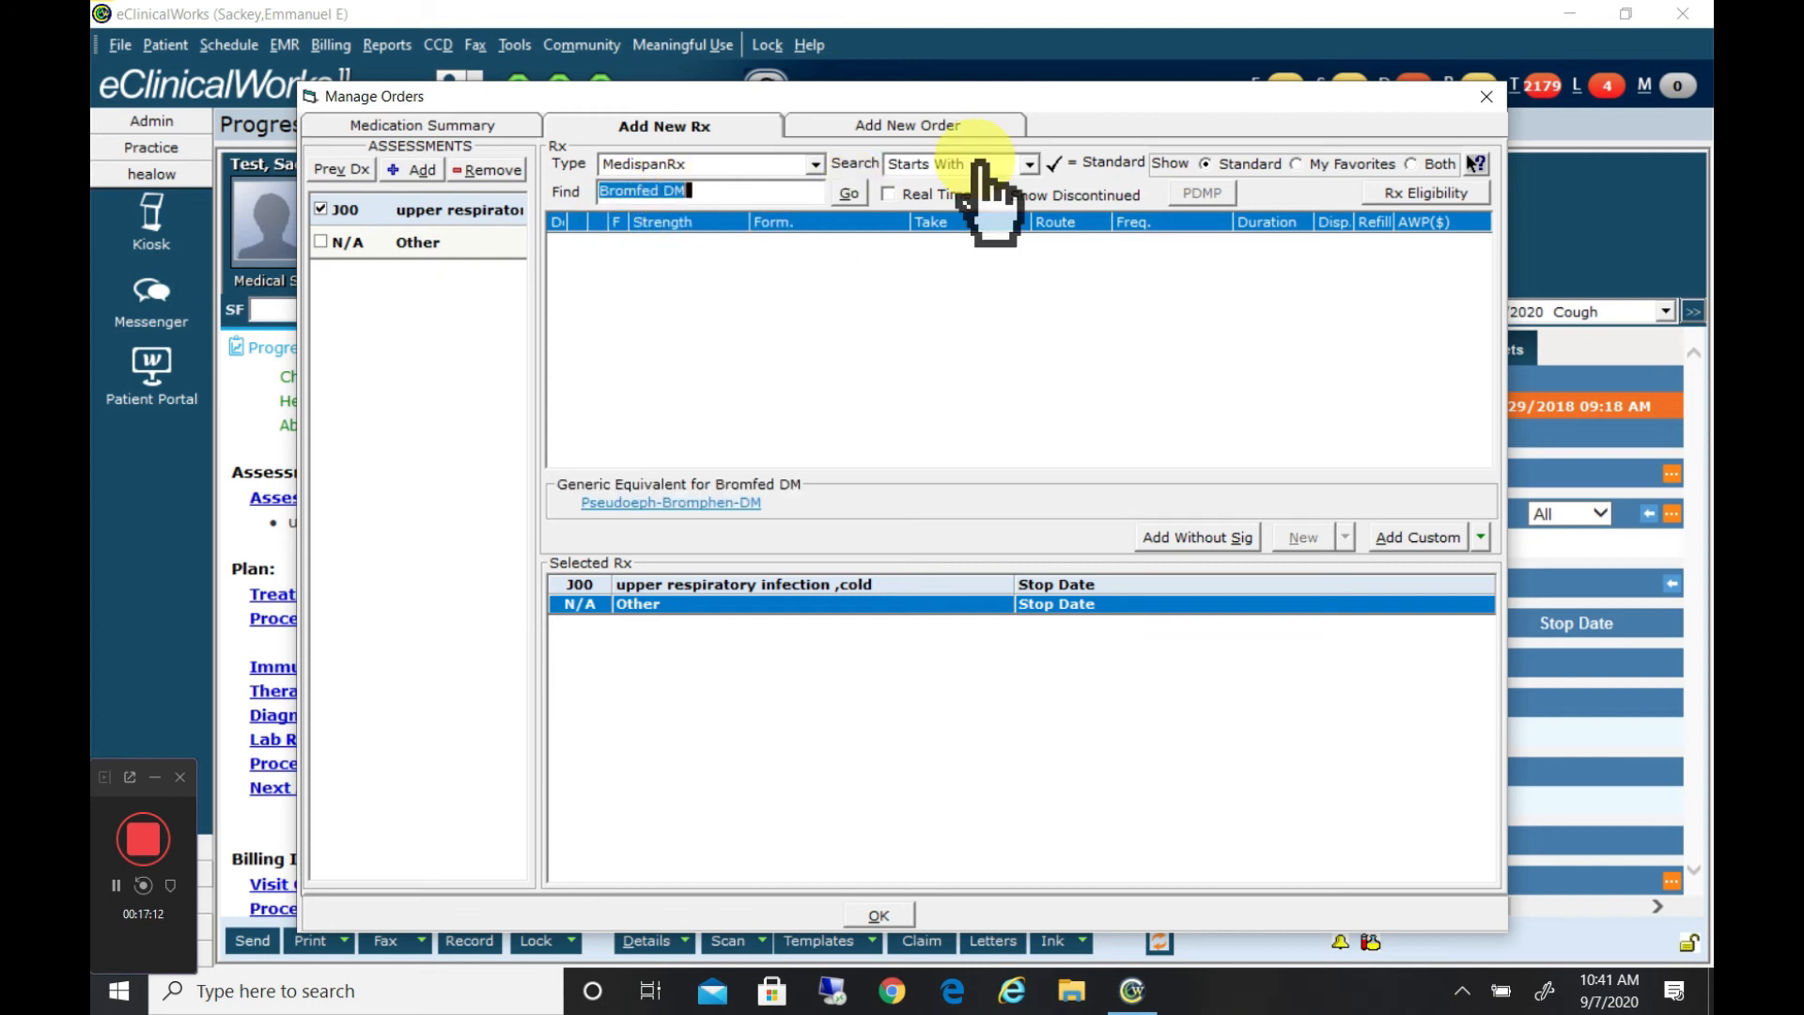
From the favorite prescriptions, add Bromfed DM 30-2-10 MG/5ML syrup, 2.5 ml orally TID for 10 days, and close the Treatment
{"action": "left_click", "coordinate": [1301, 164]}
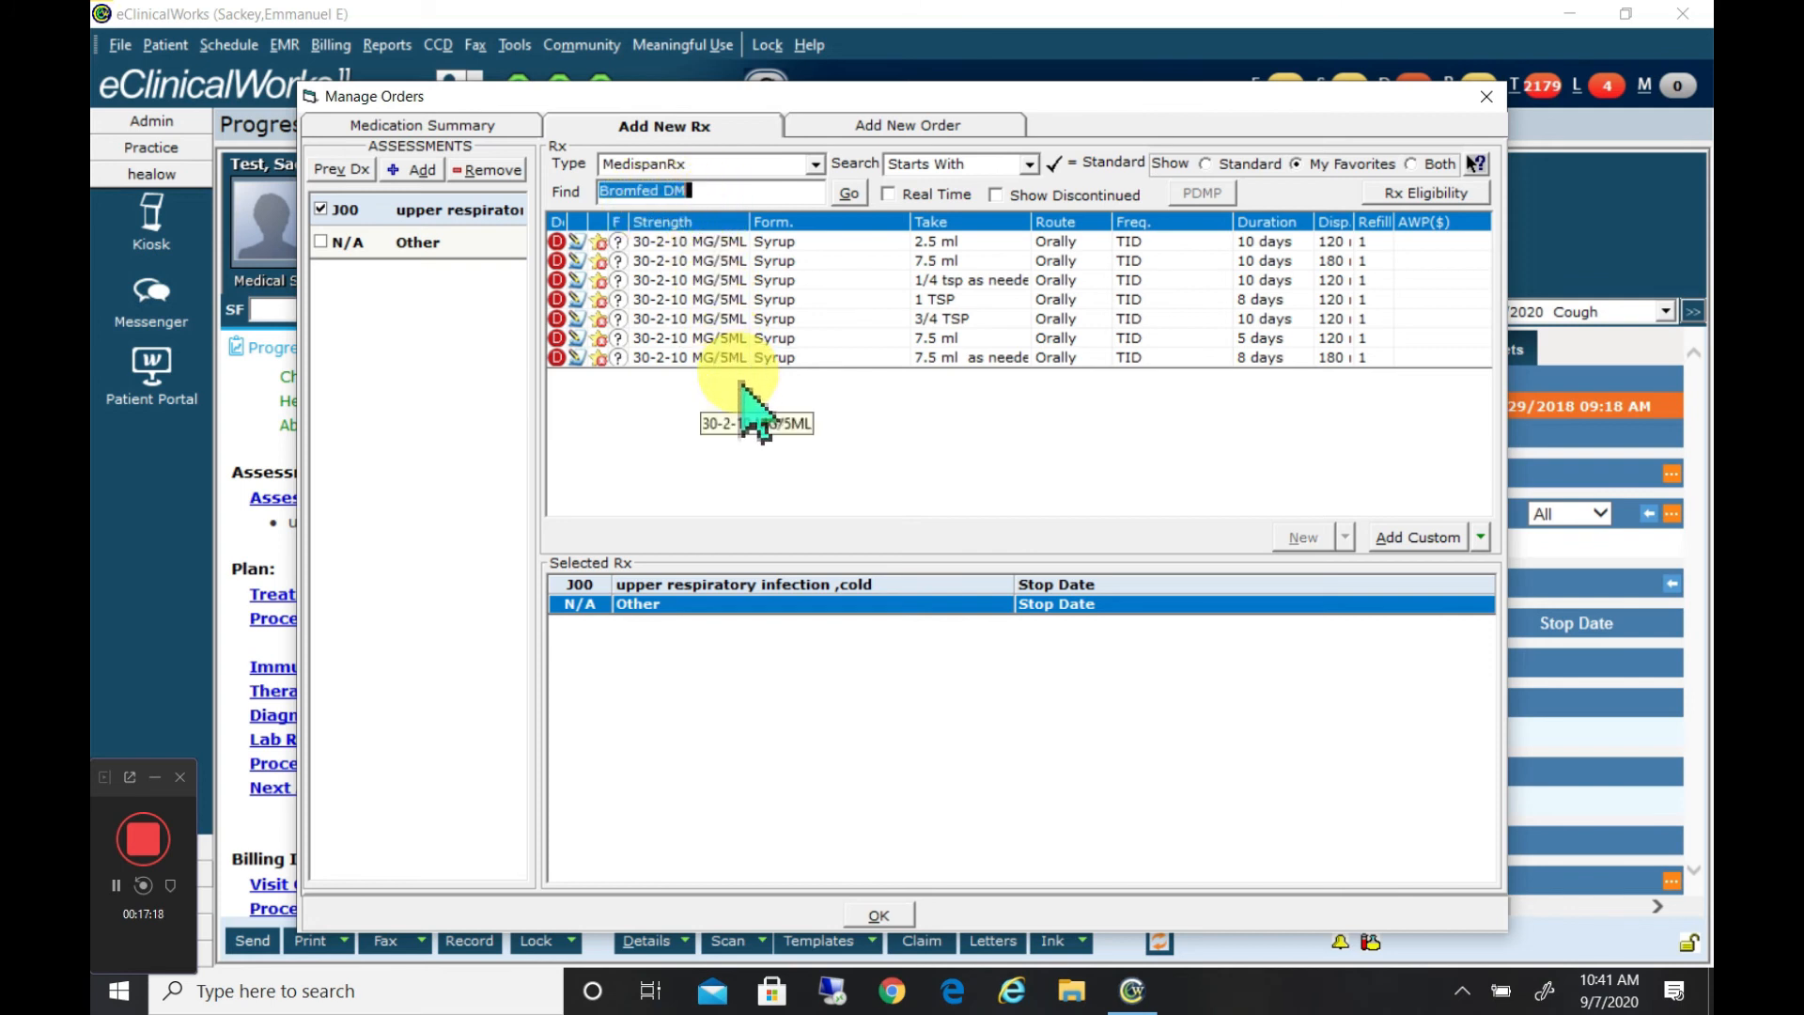
{"action": "double_click", "coordinate": [706, 246]}
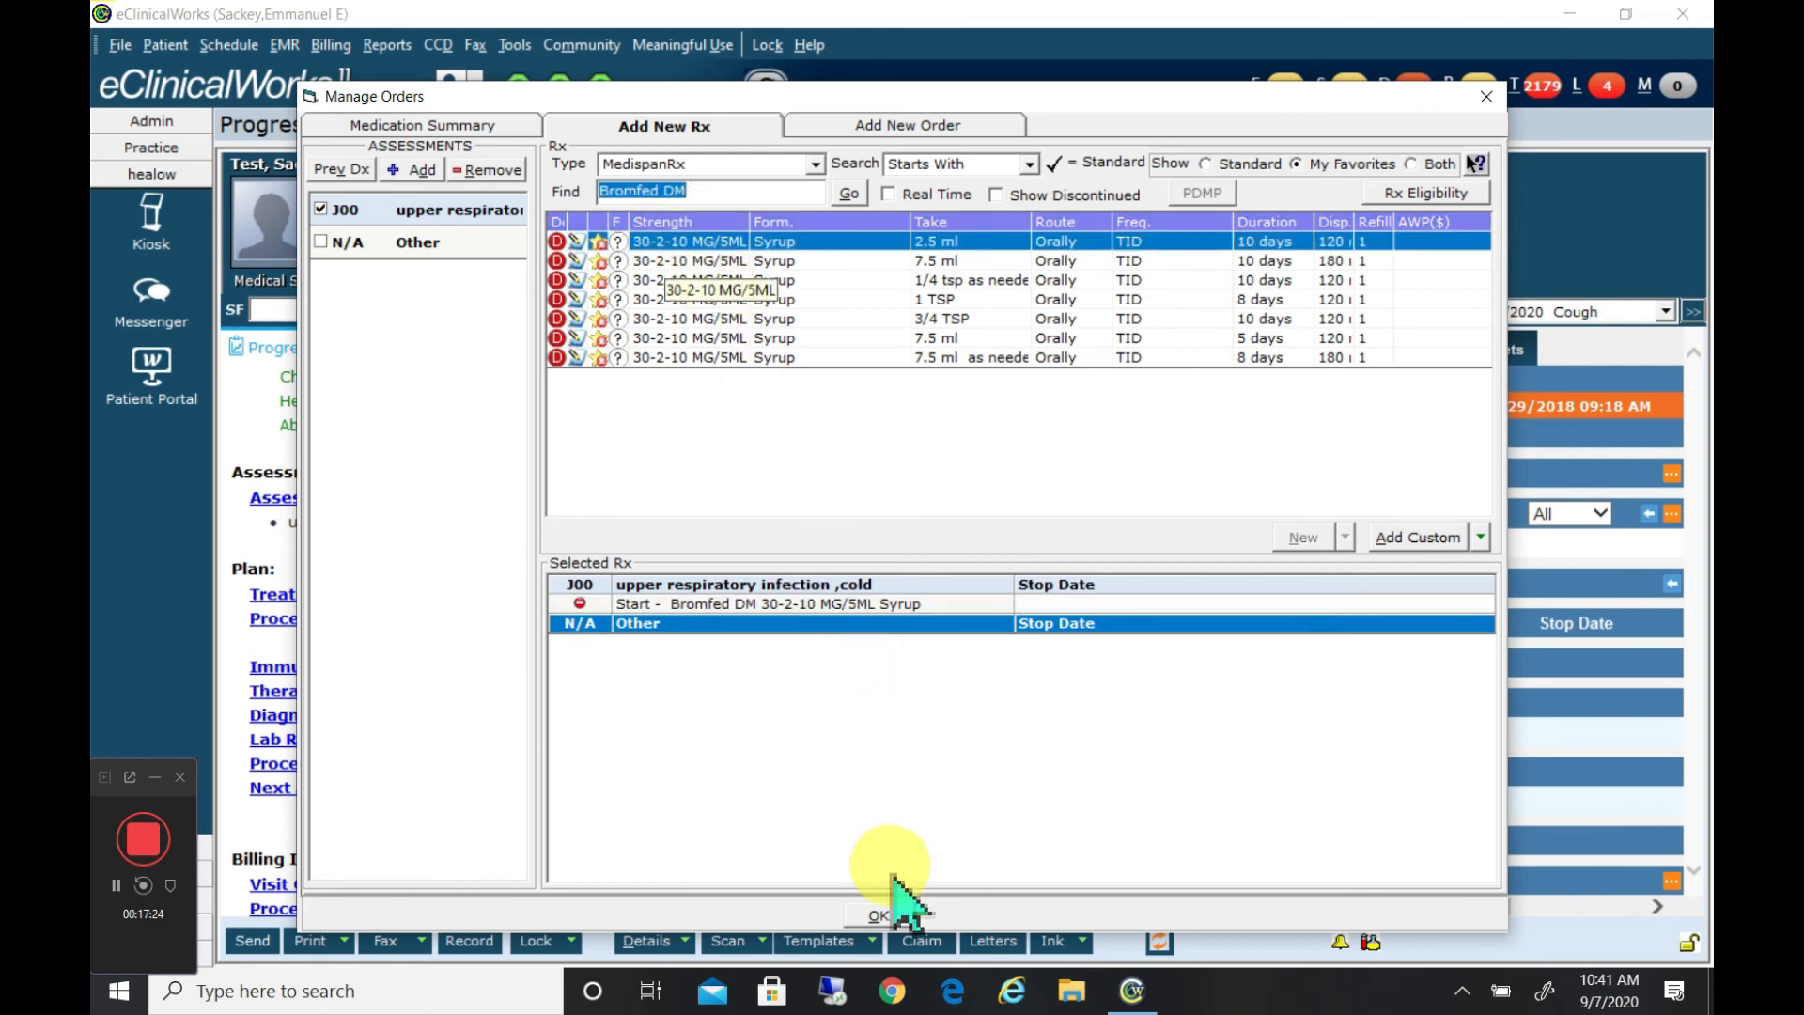
{"action": "left_click", "coordinate": [878, 915]}
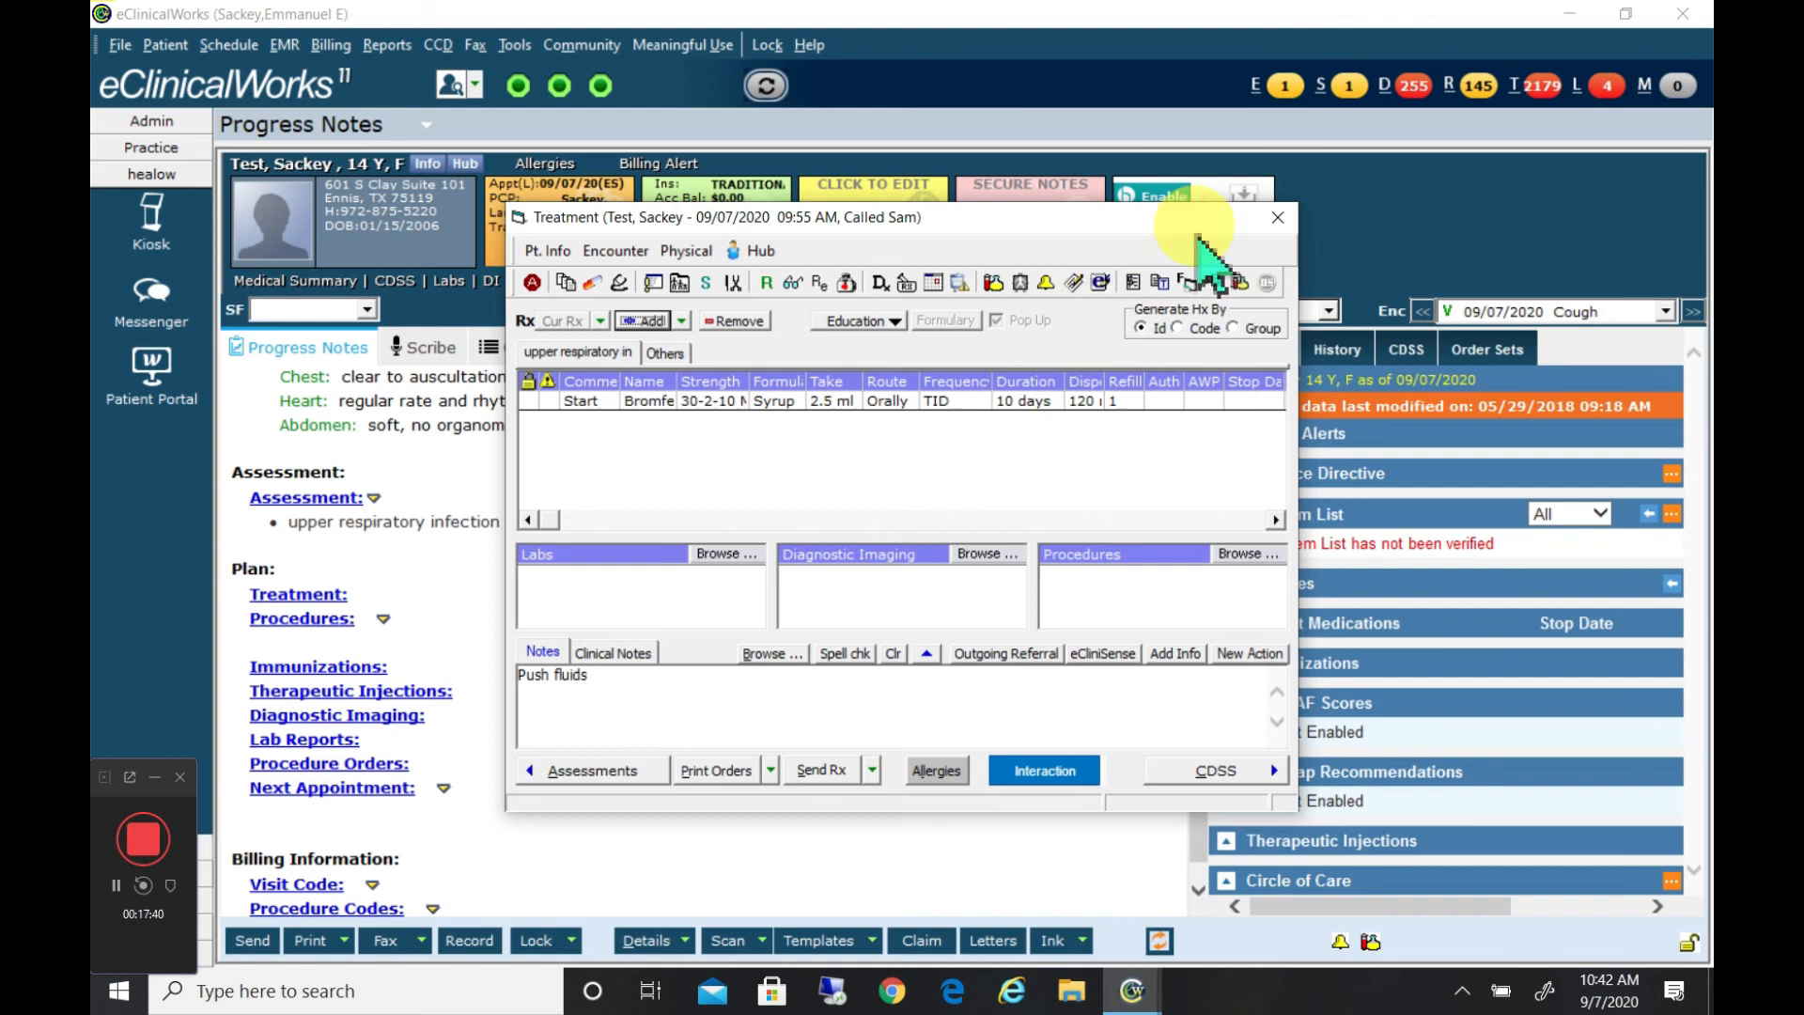
{"action": "left_click", "coordinate": [1277, 217]}
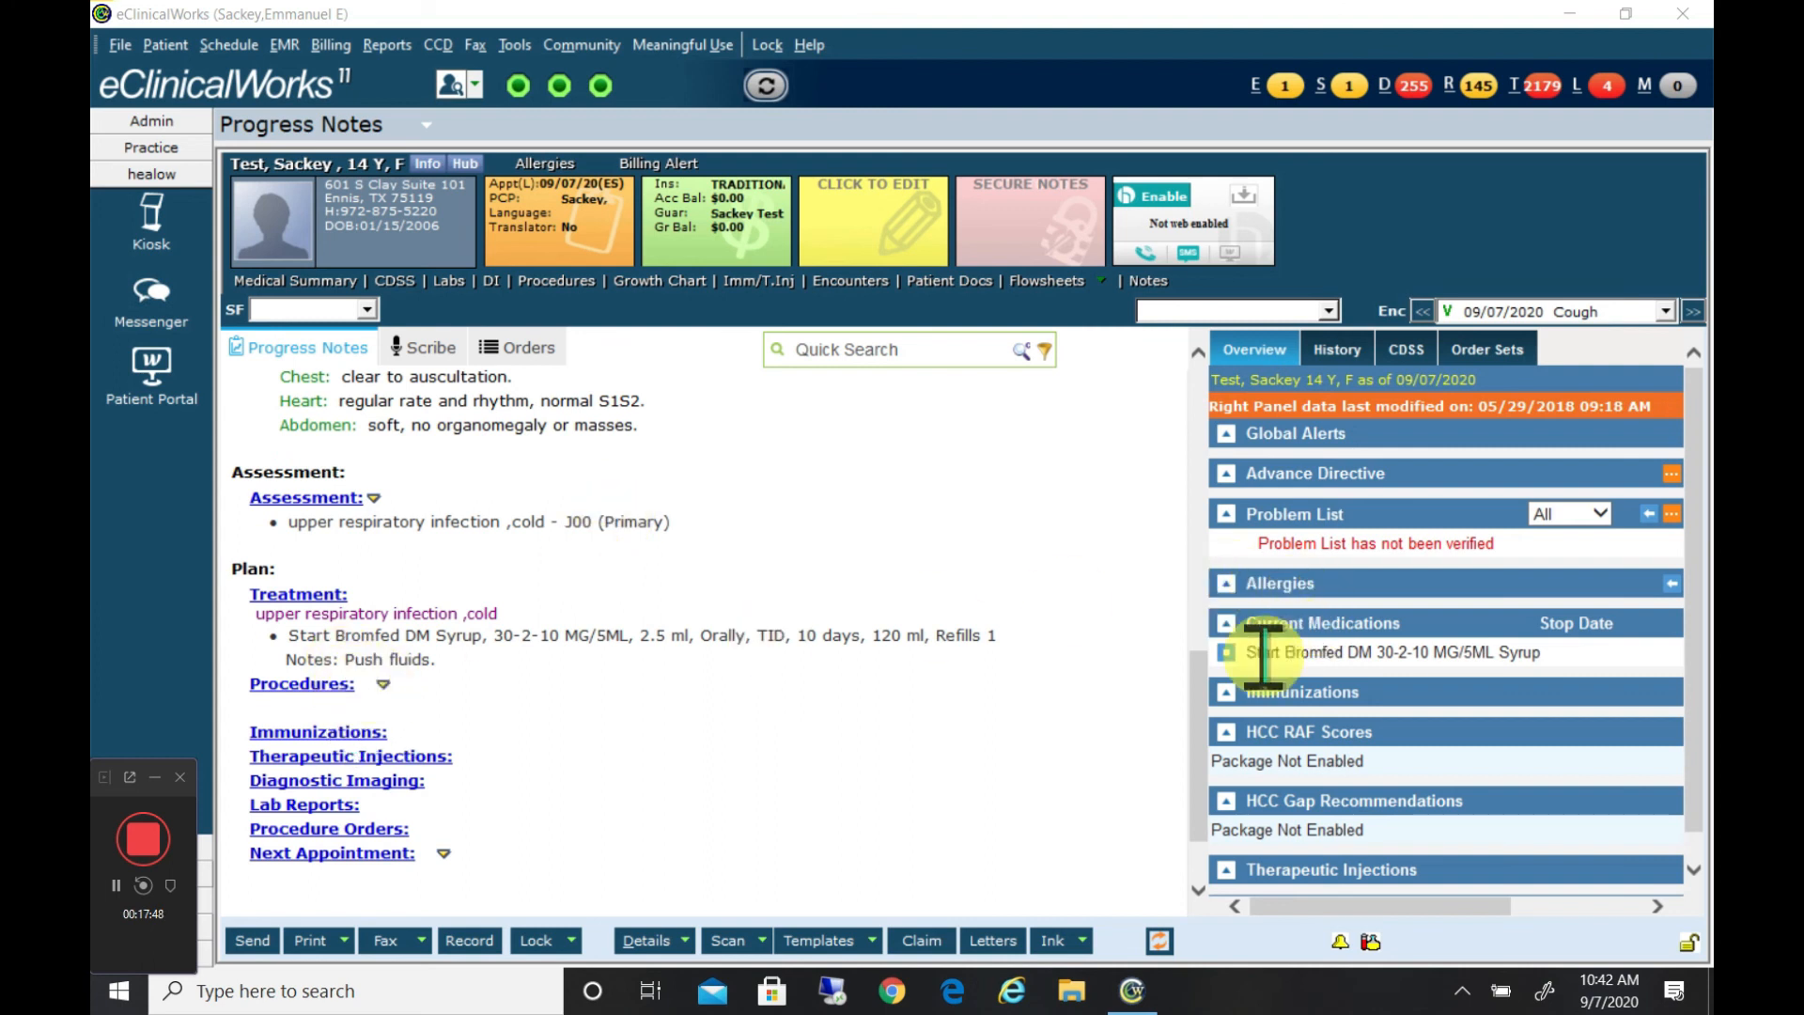
Open the Visit Code billing and add the established patient sick visit code 99213, Established Limited Visit
{"action": "scroll", "coordinate": [1220, 745], "scroll_direction": "down", "scroll_amount": 3}
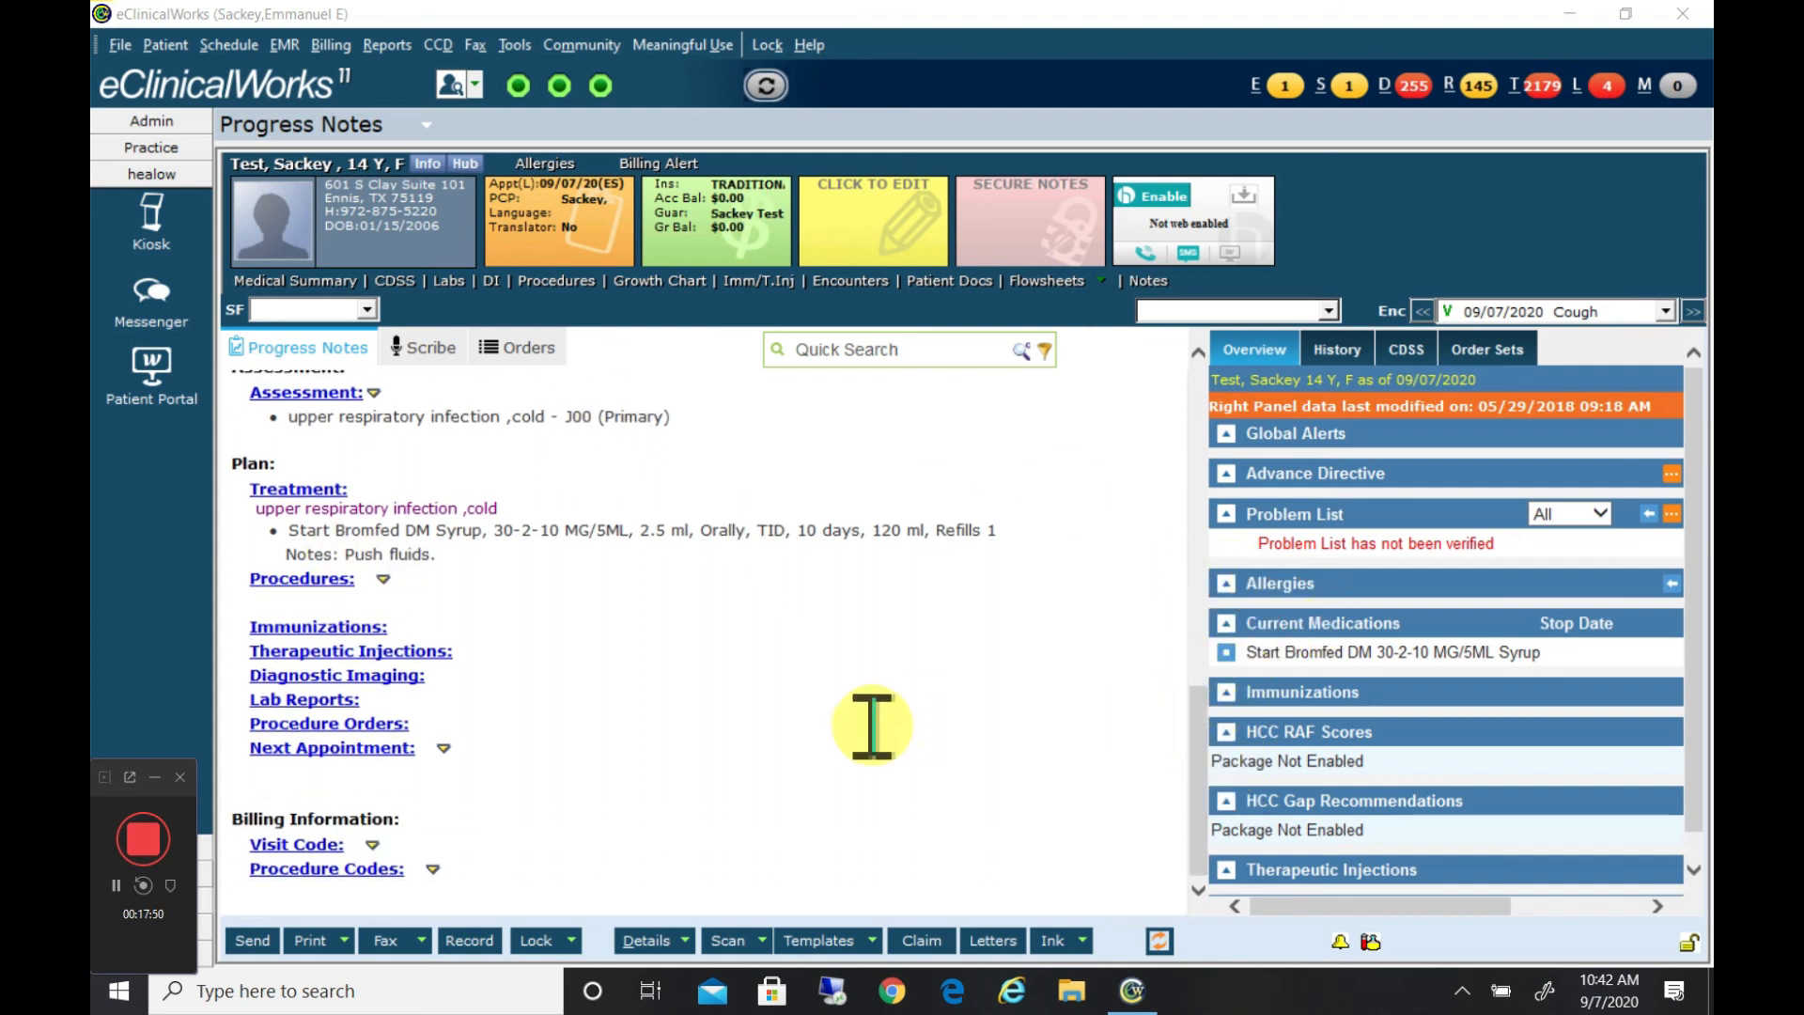
{"action": "left_click", "coordinate": [330, 855]}
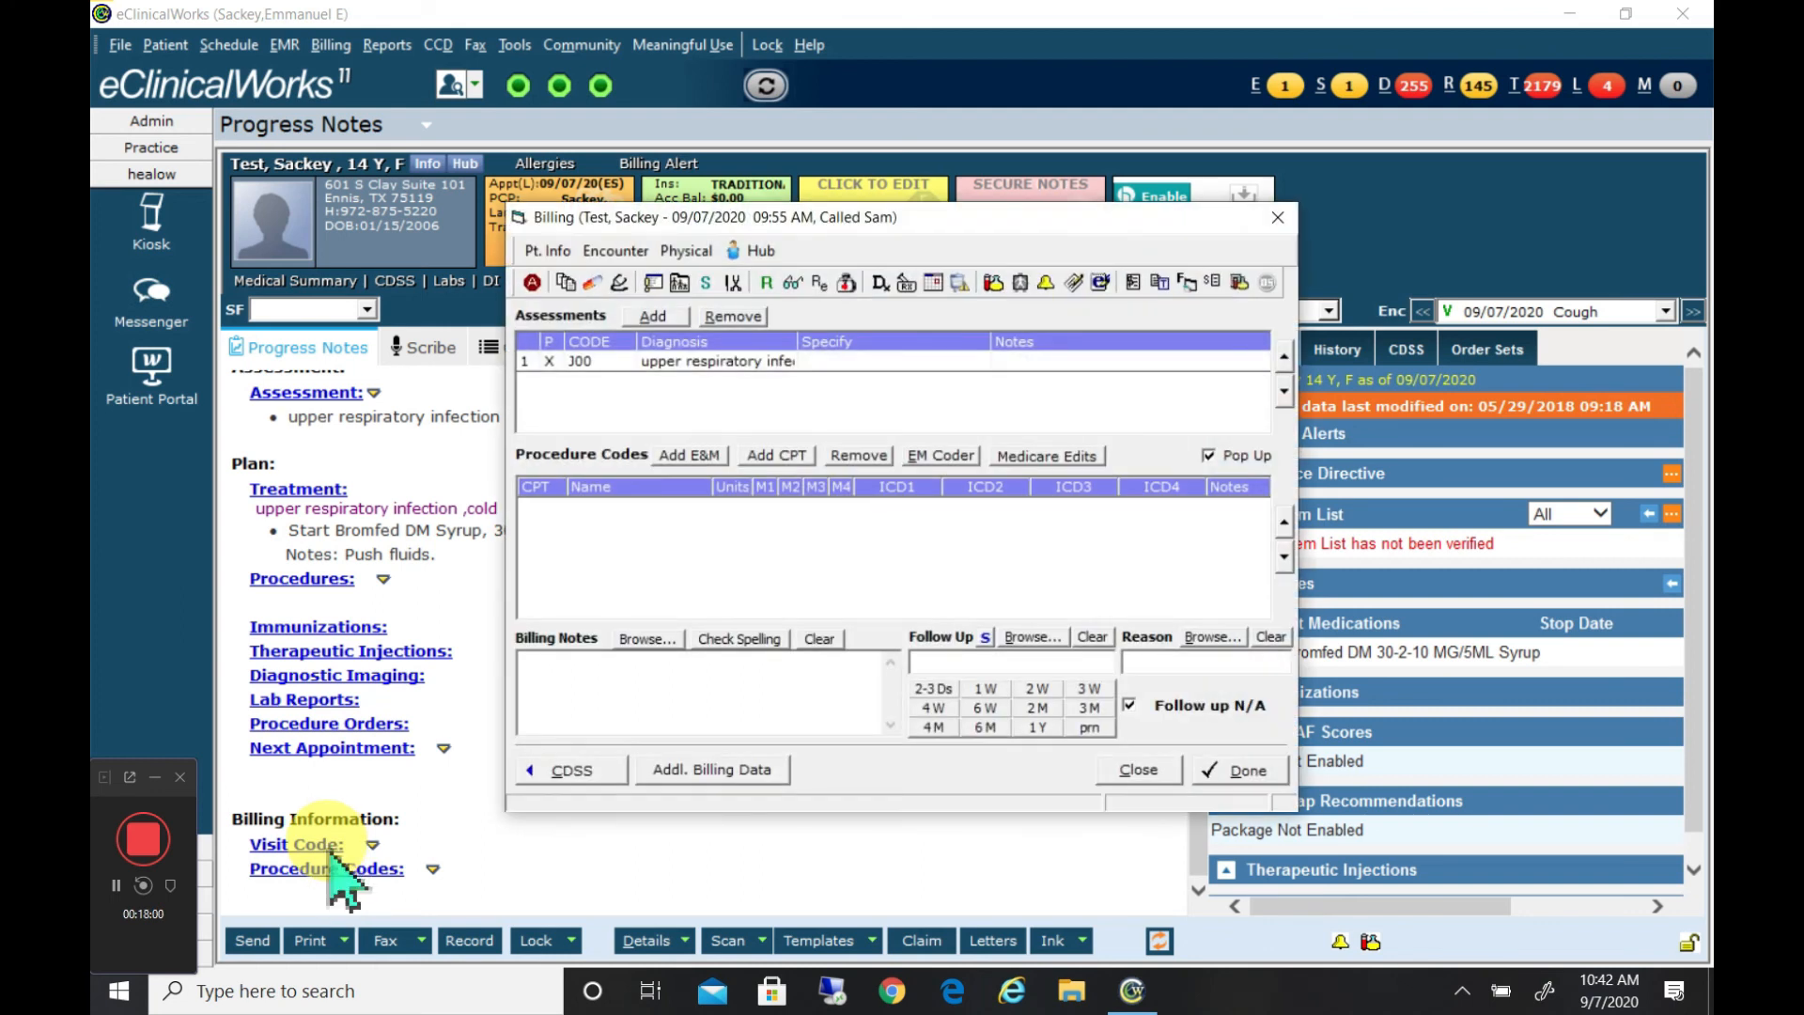
{"action": "left_click", "coordinate": [691, 456]}
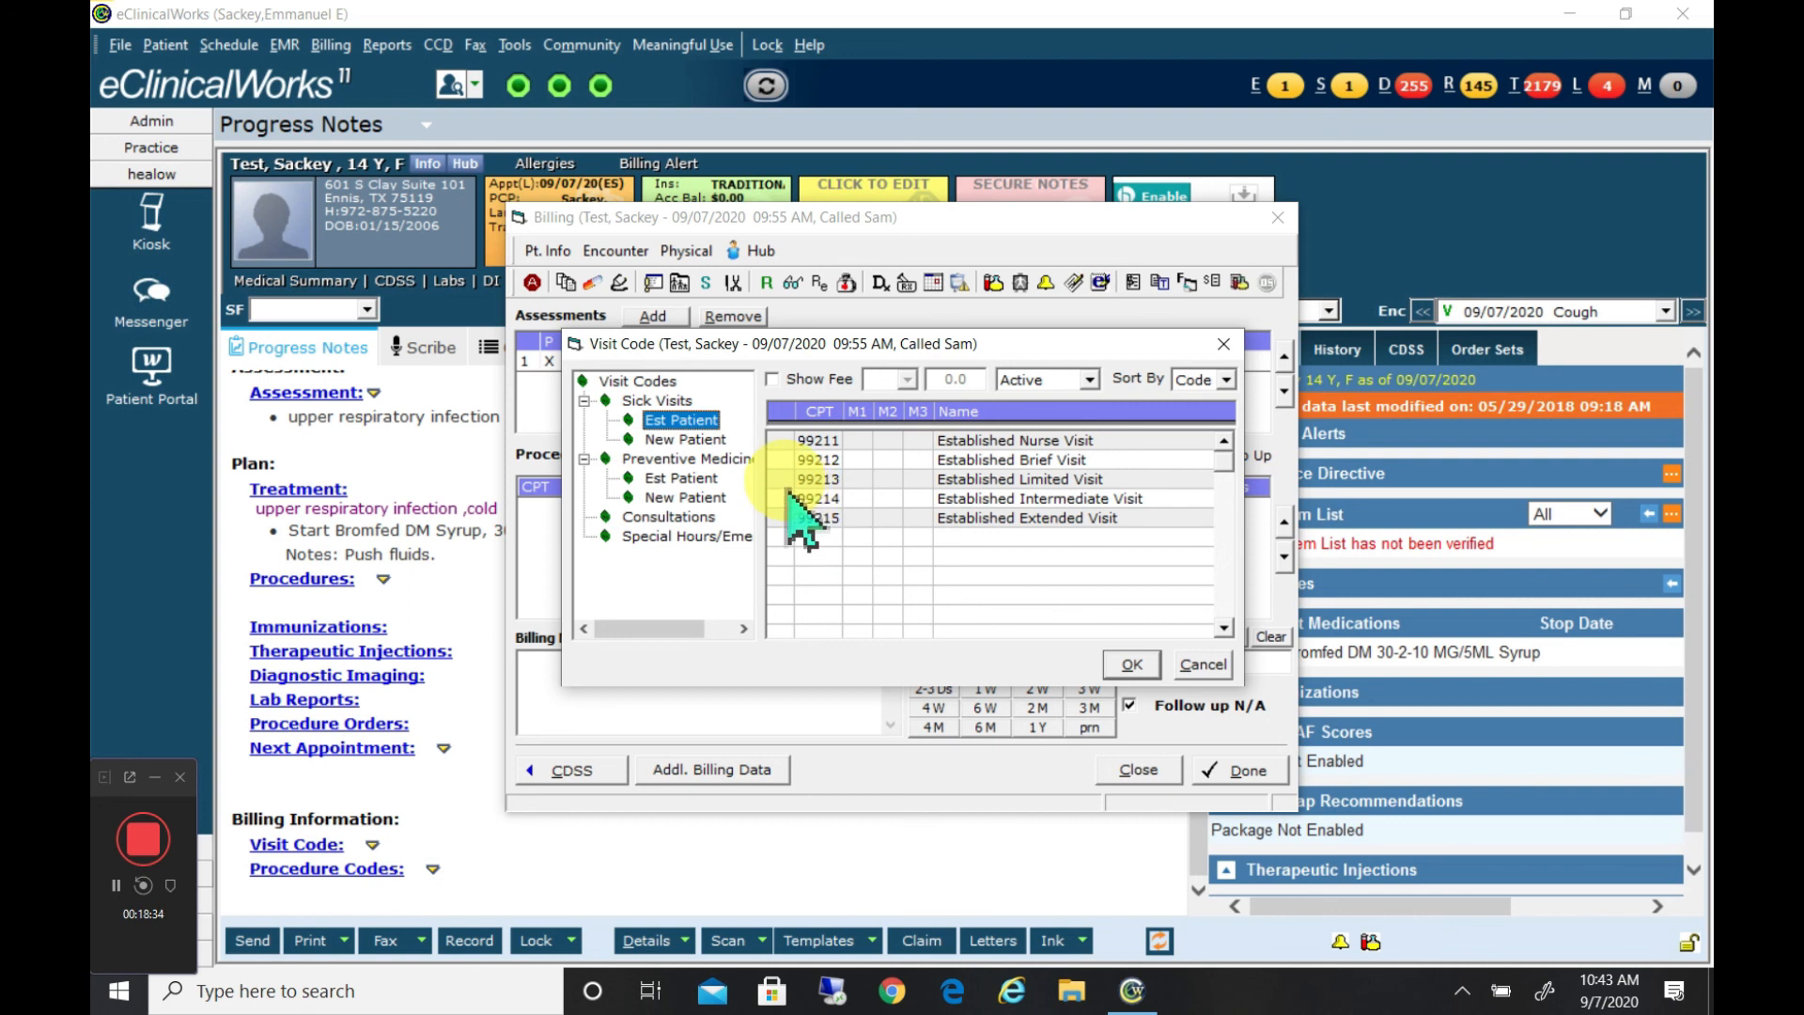
{"action": "left_click", "coordinate": [1132, 664]}
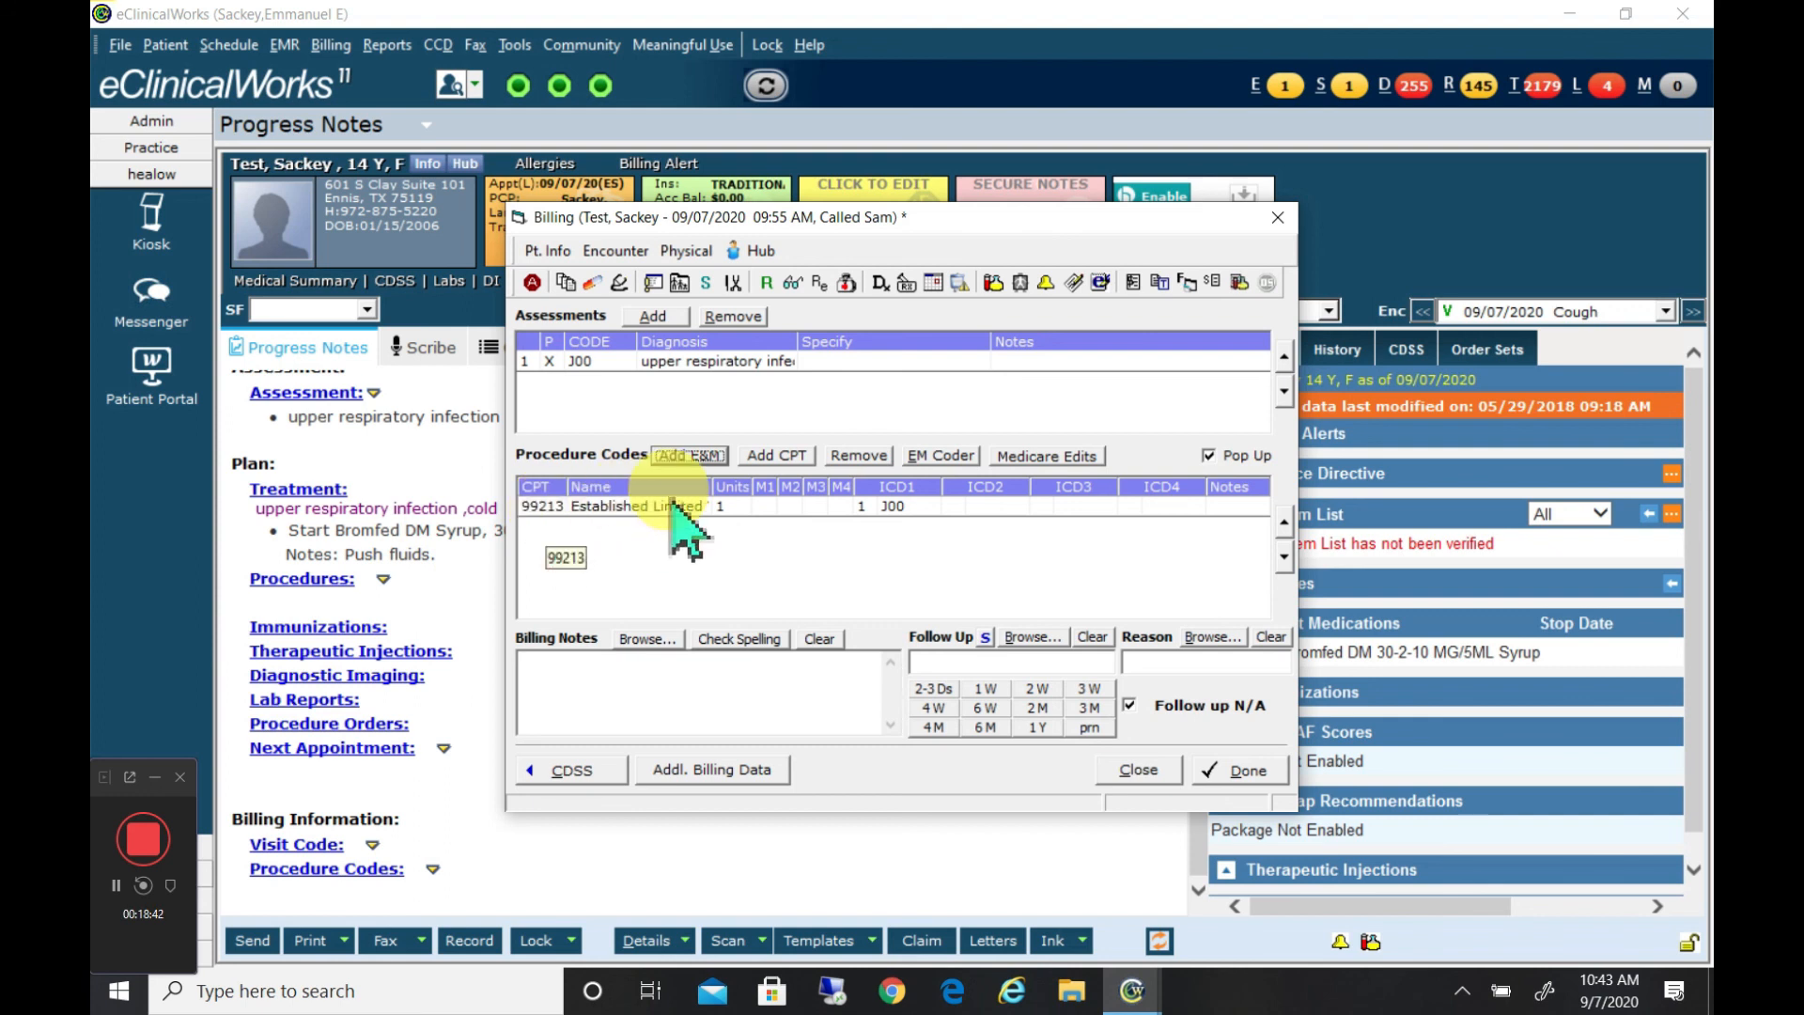
Remove the 99213 Established Limited Visit code from the billing procedure codes
{"action": "left_click", "coordinate": [868, 460]}
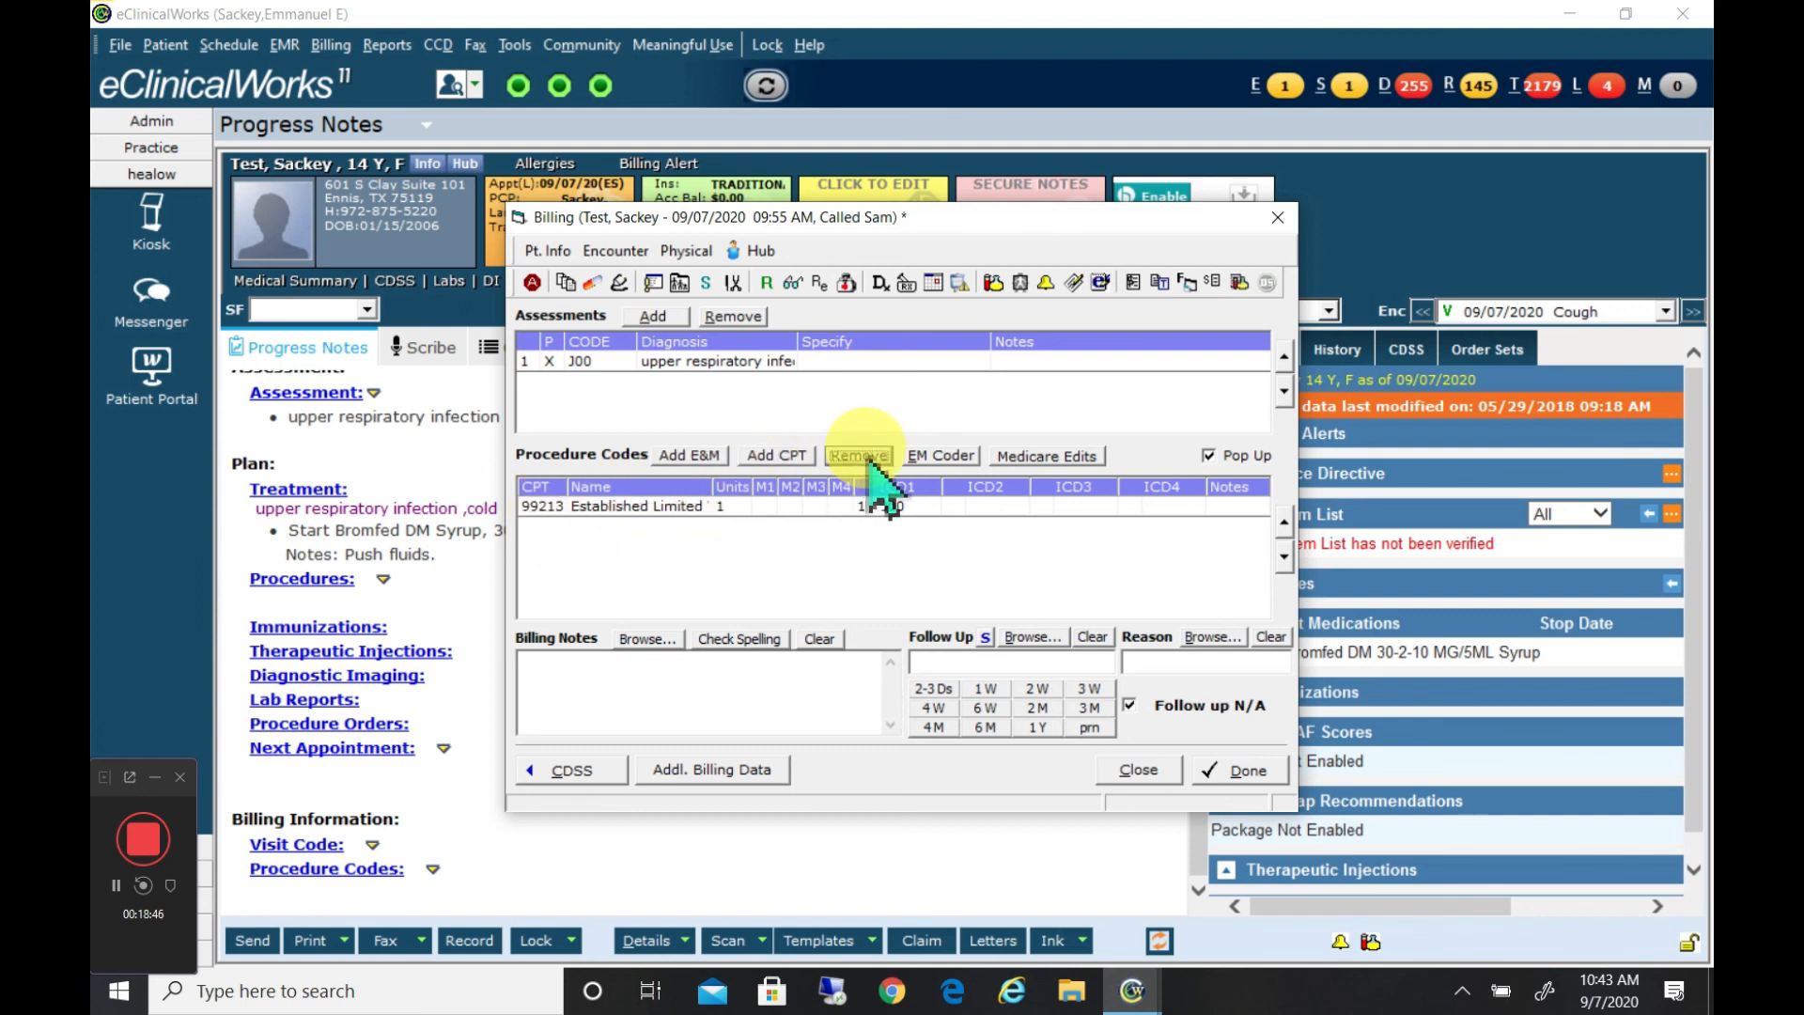
{"action": "left_click", "coordinate": [584, 512]}
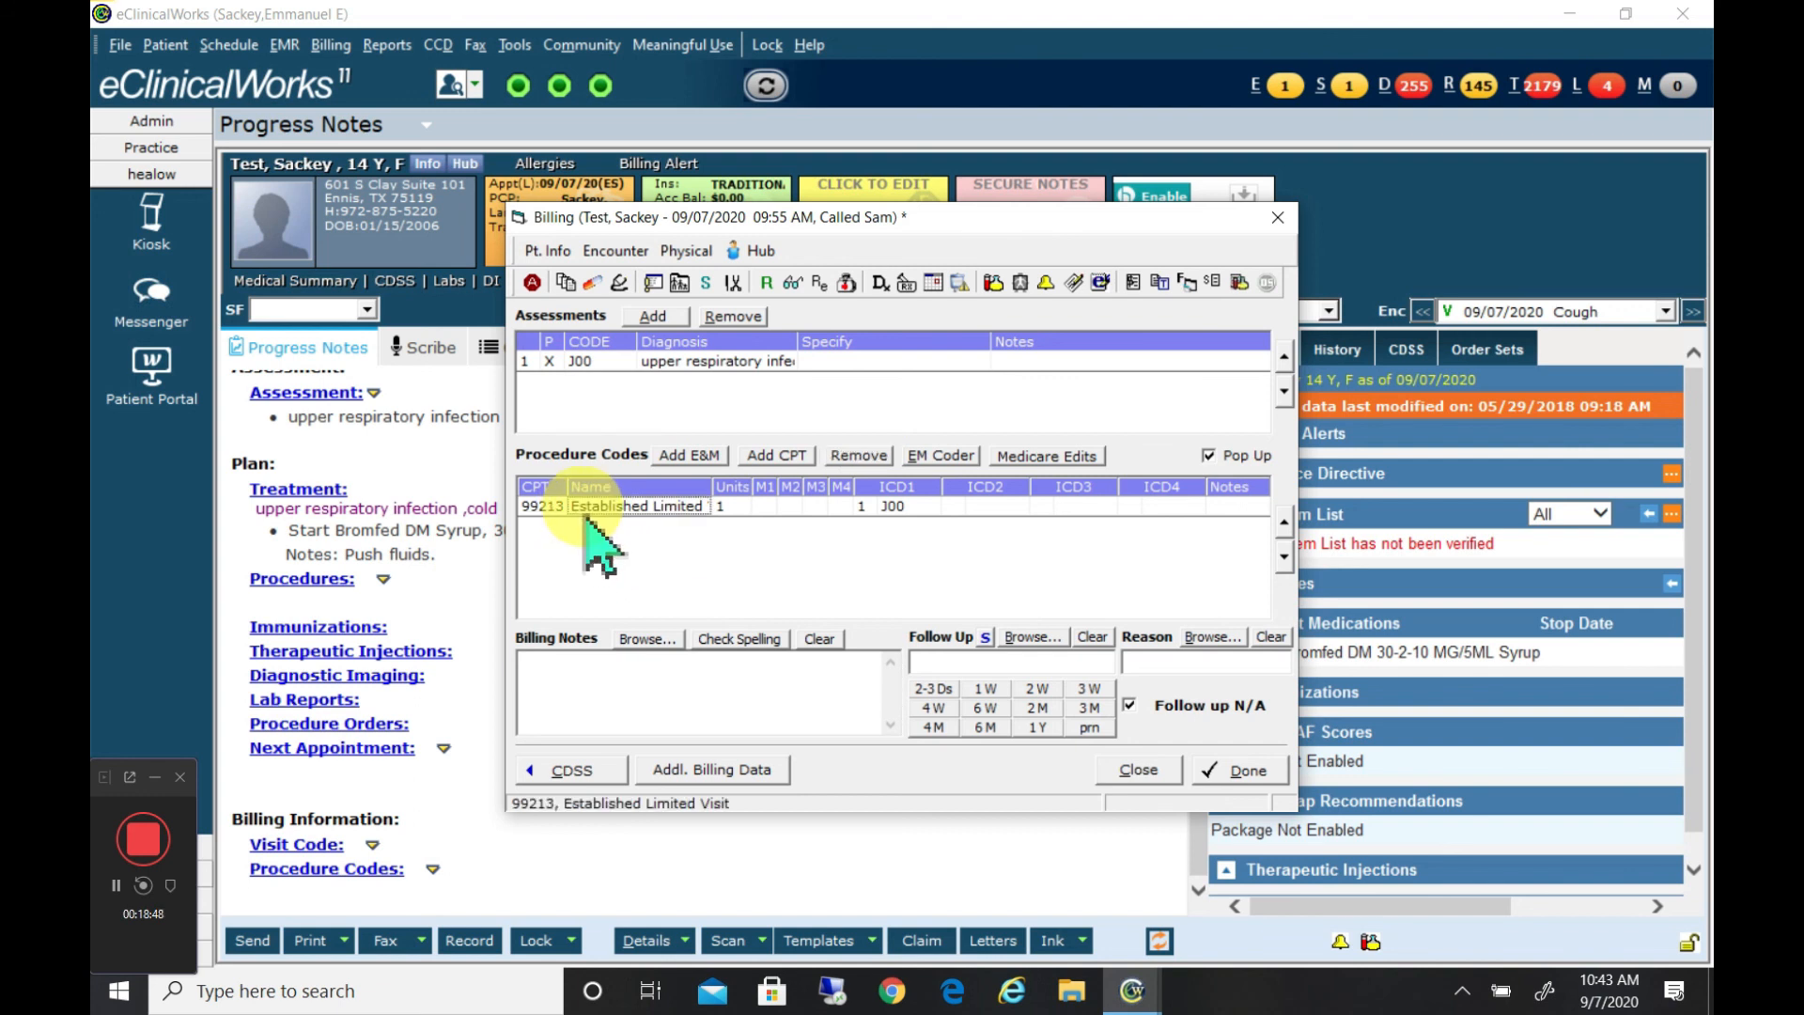
{"action": "left_click", "coordinate": [858, 455]}
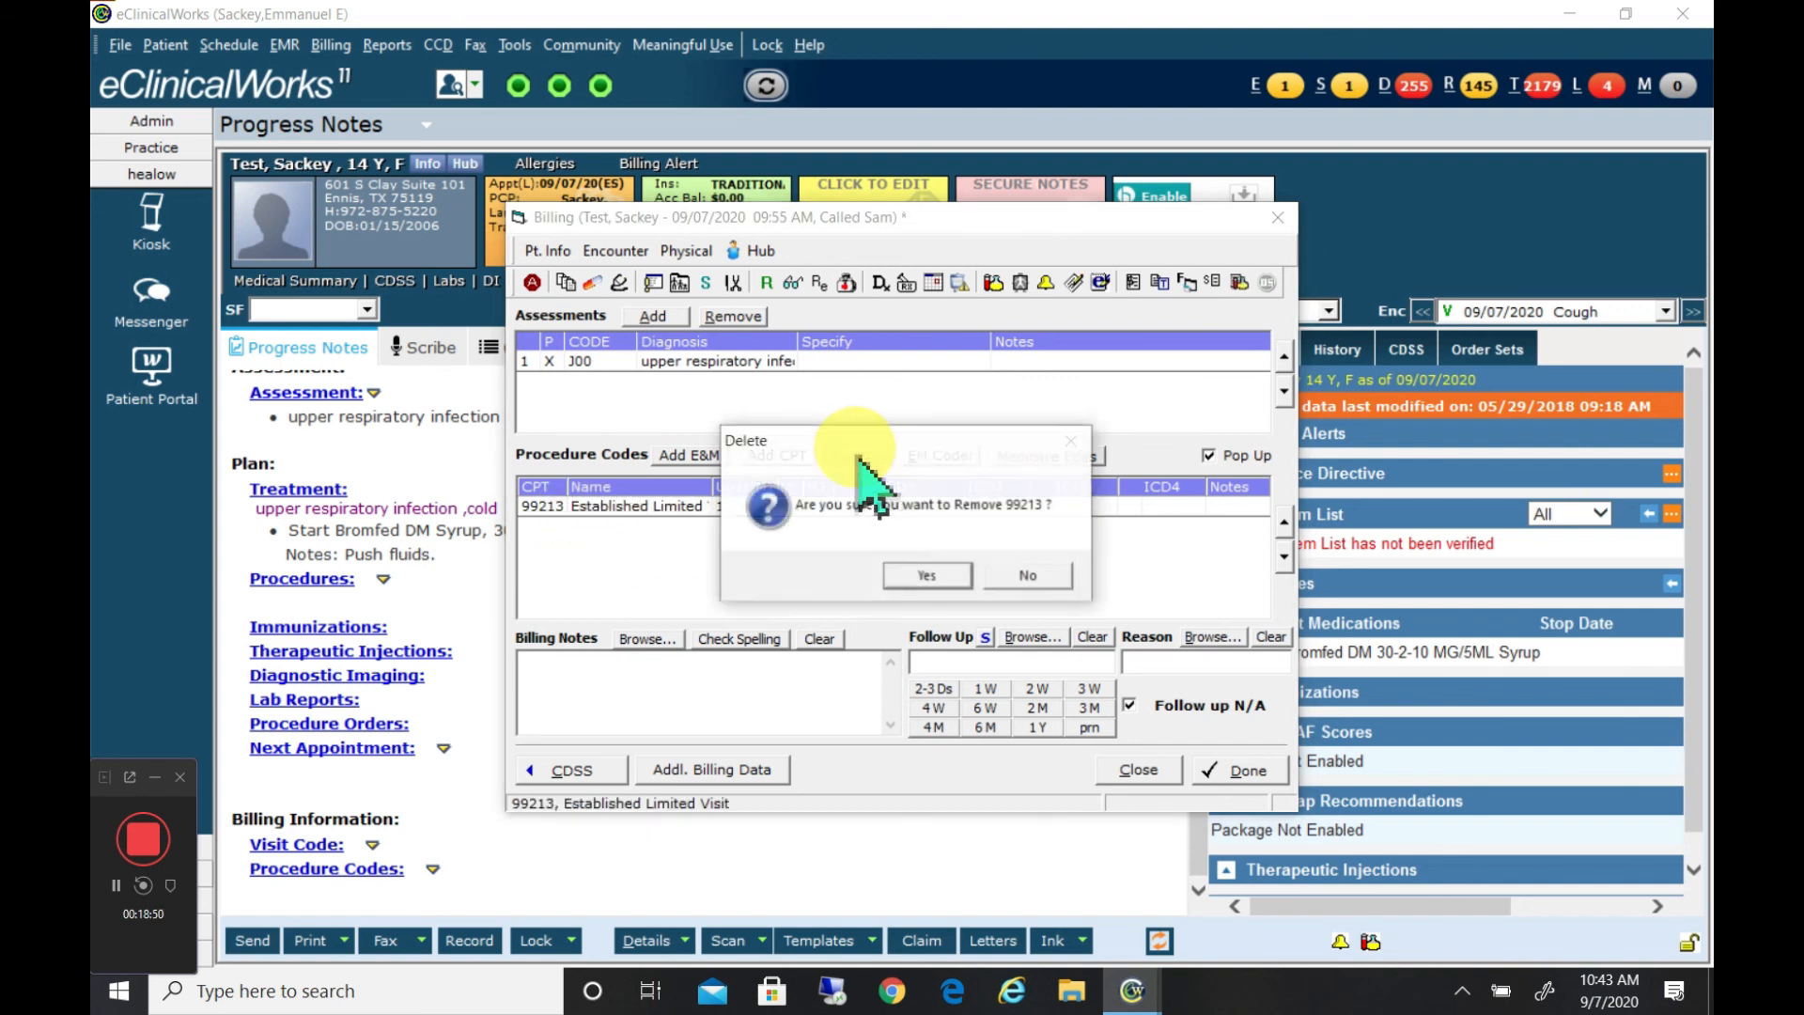
{"action": "left_click", "coordinate": [929, 576]}
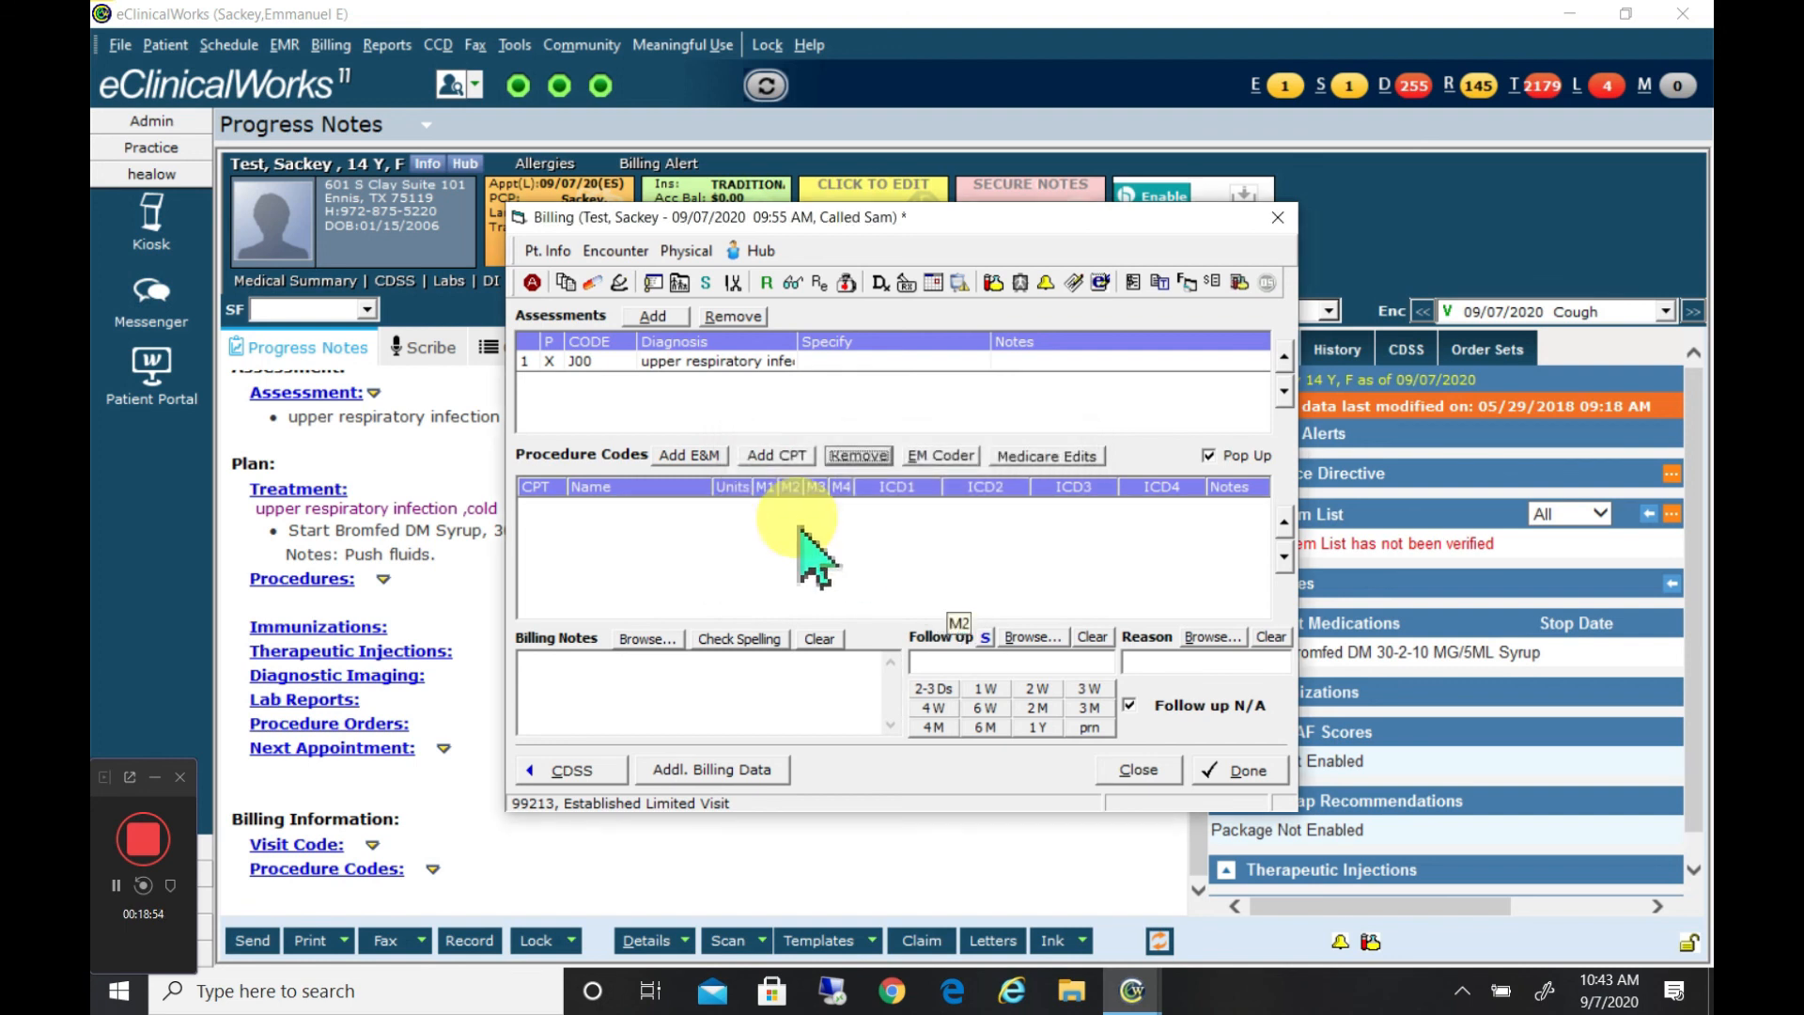
Add the E&M code 99213, Established Limited Visit, from the established patient sick visits to the procedure codes
{"action": "left_click", "coordinate": [691, 455]}
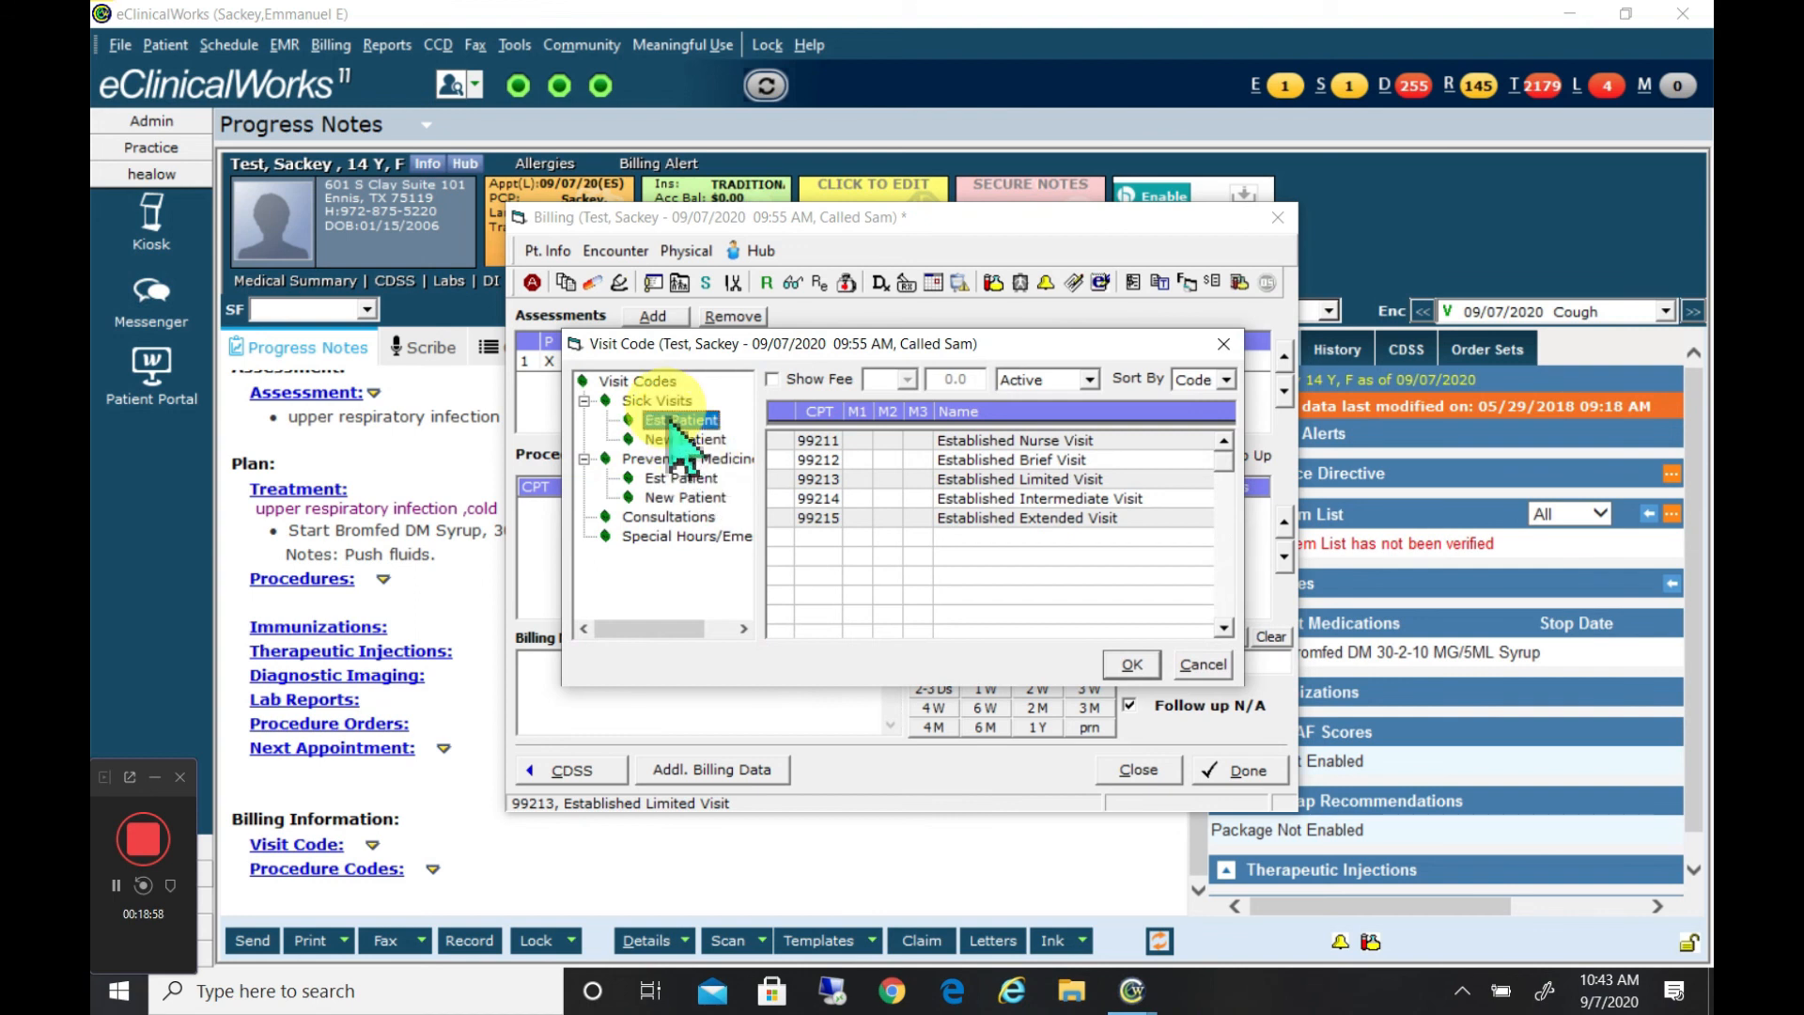
{"action": "left_click", "coordinate": [783, 486]}
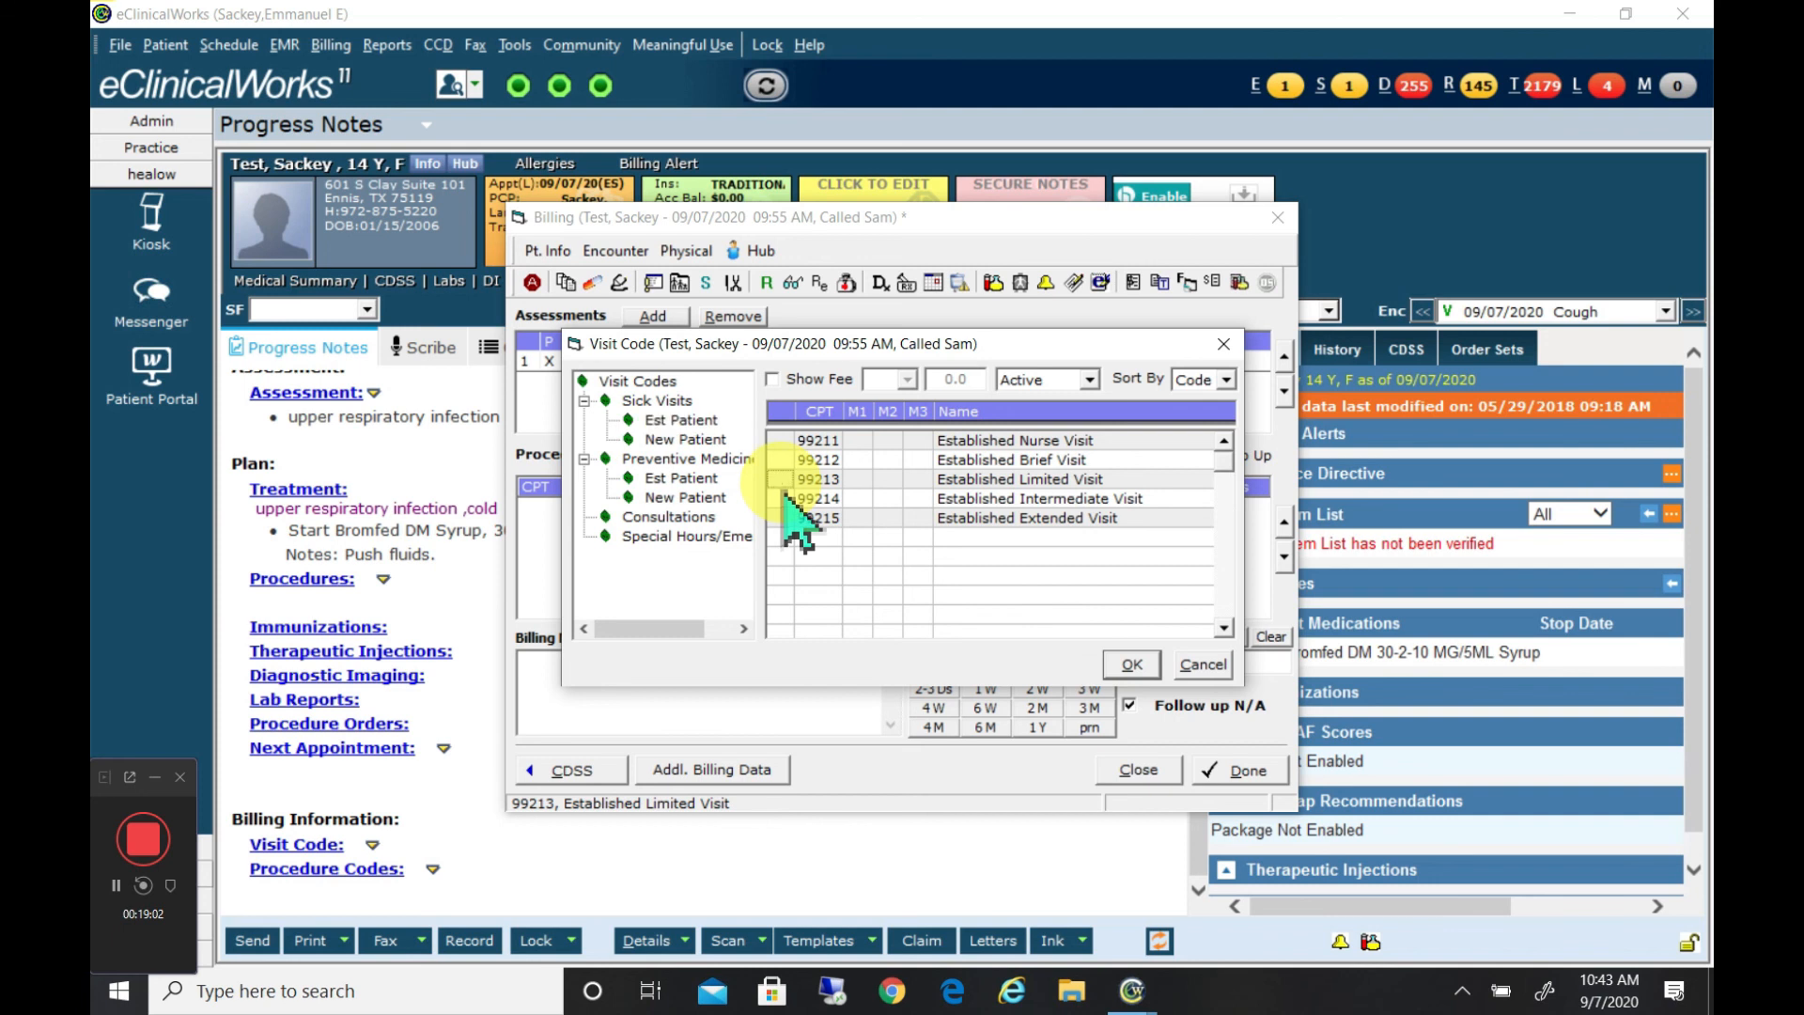
{"action": "left_click", "coordinate": [1130, 666]}
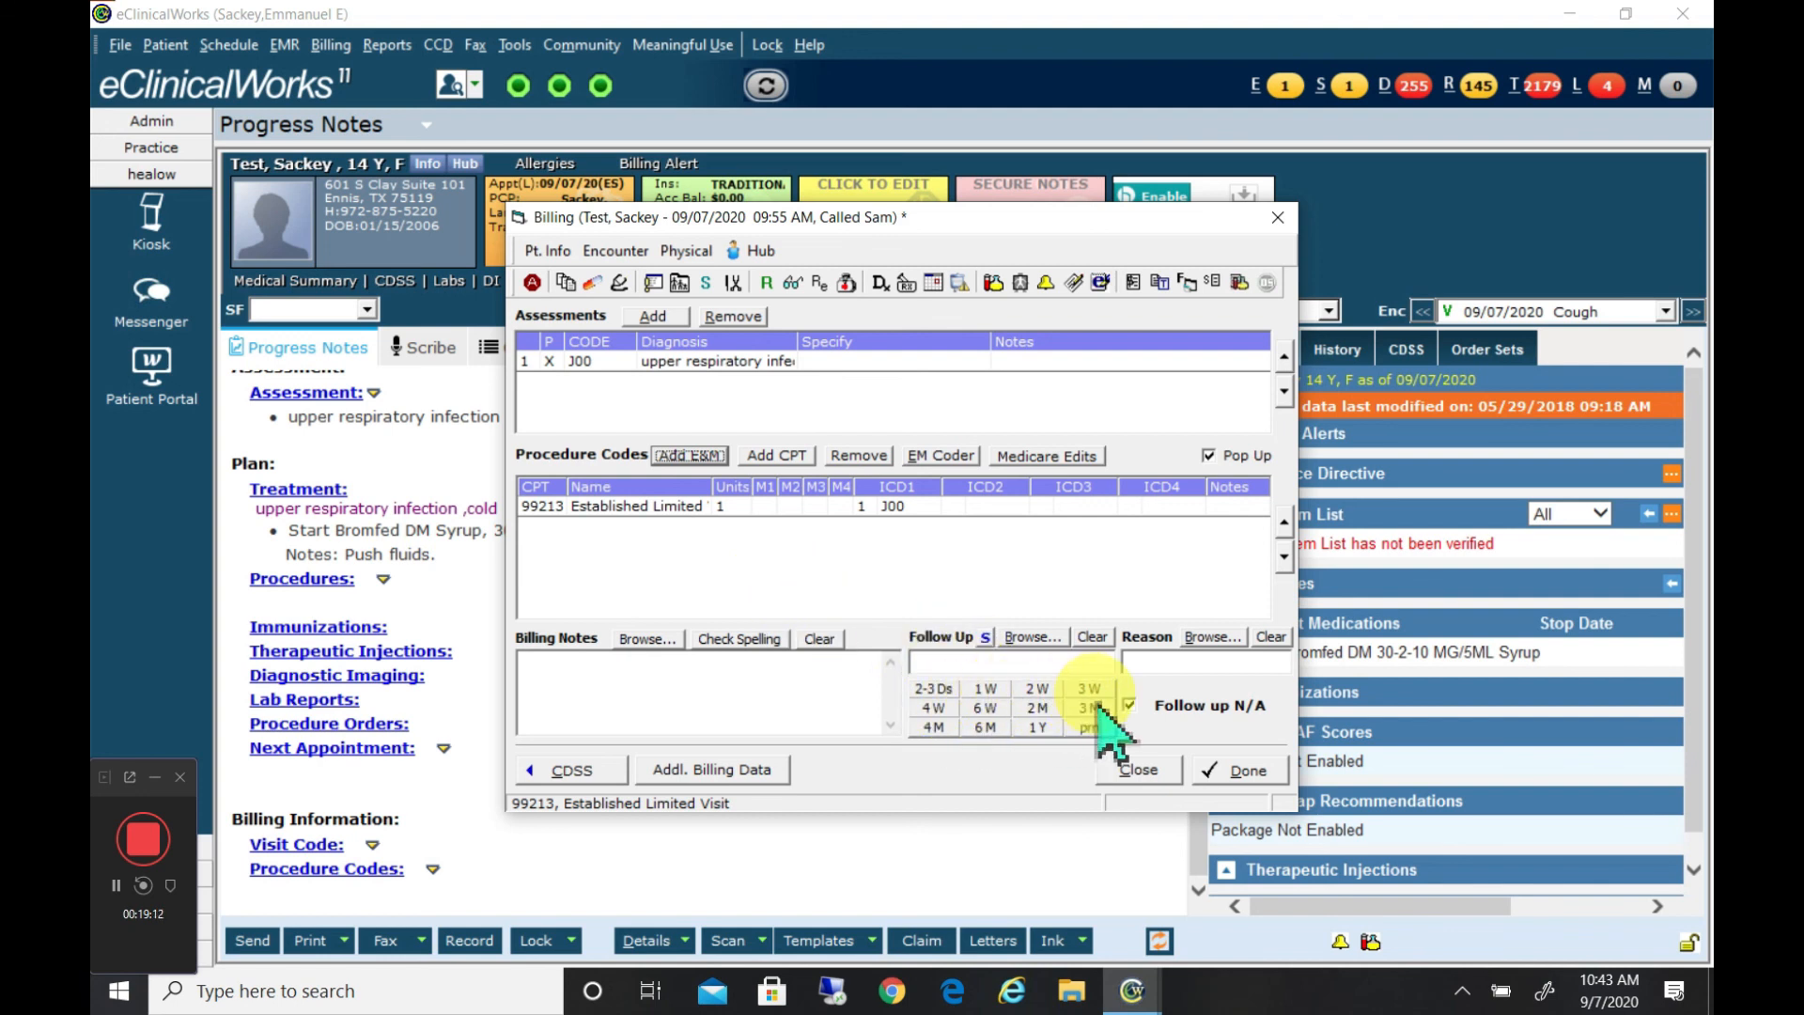
Set the follow-up to 6 weeks with the reason "recheck cold" and close the billing window
{"action": "left_click", "coordinate": [984, 712]}
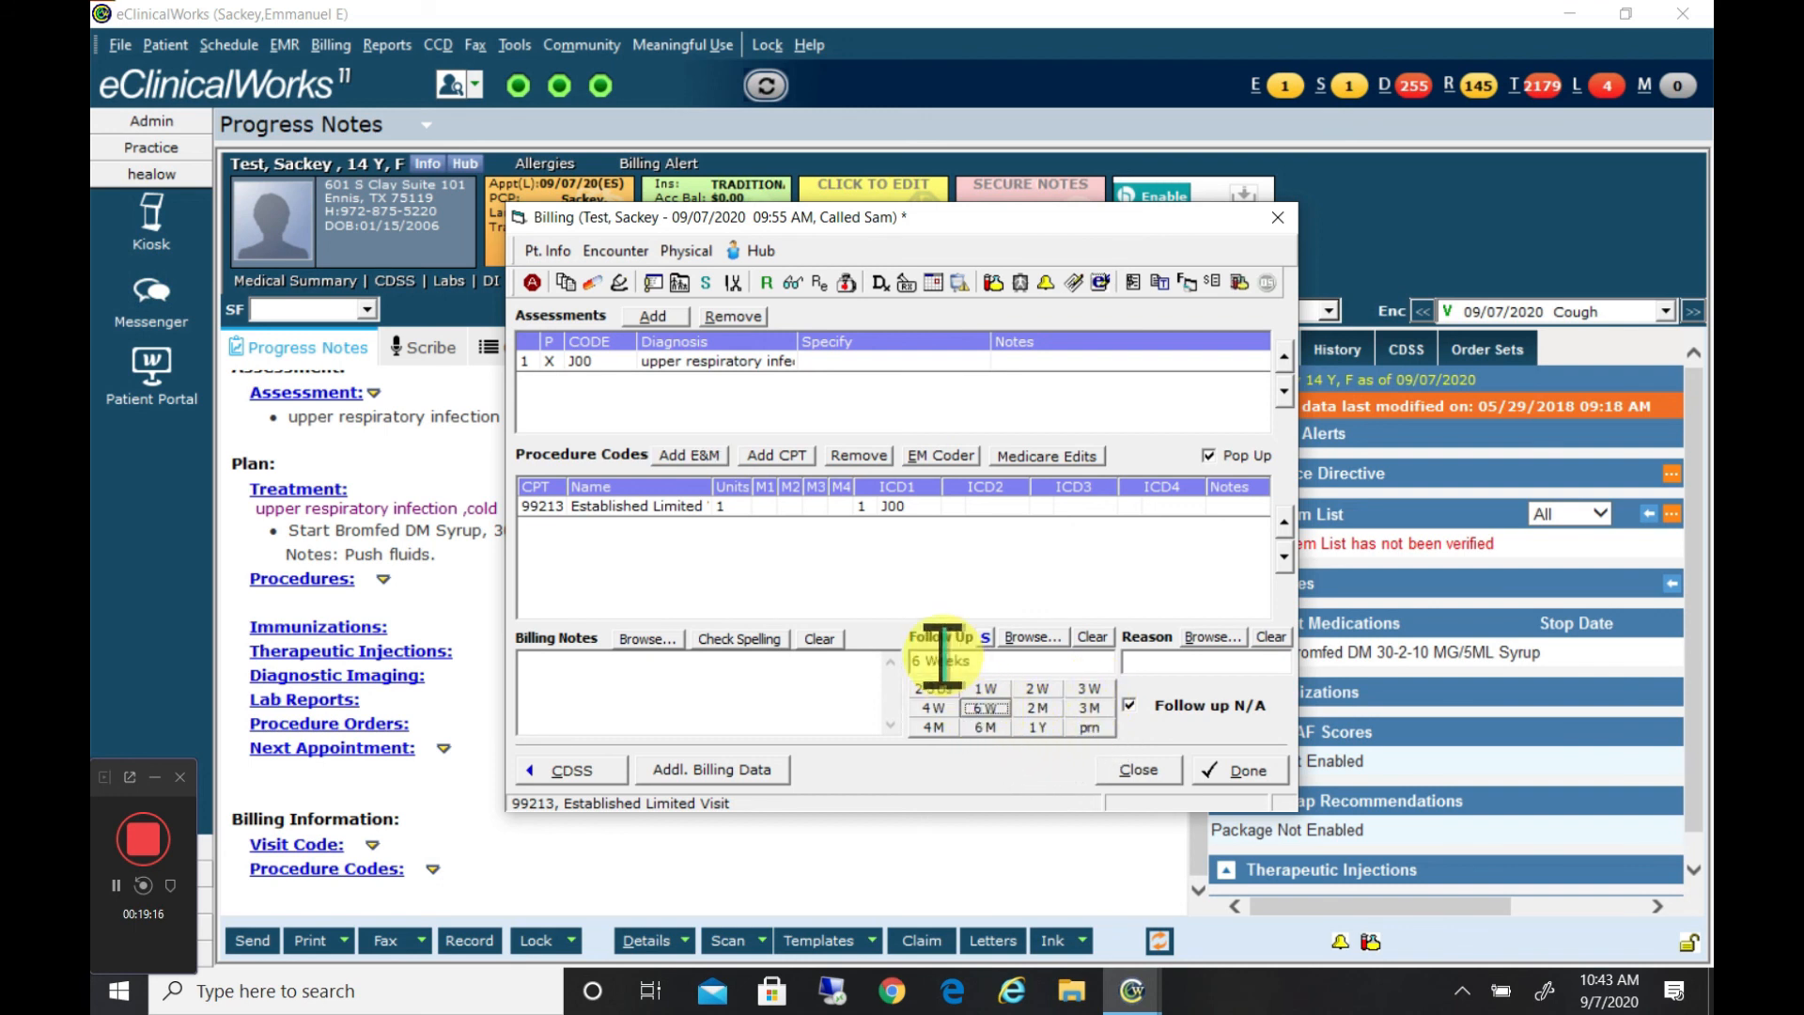
{"action": "left_click", "coordinate": [1142, 658]}
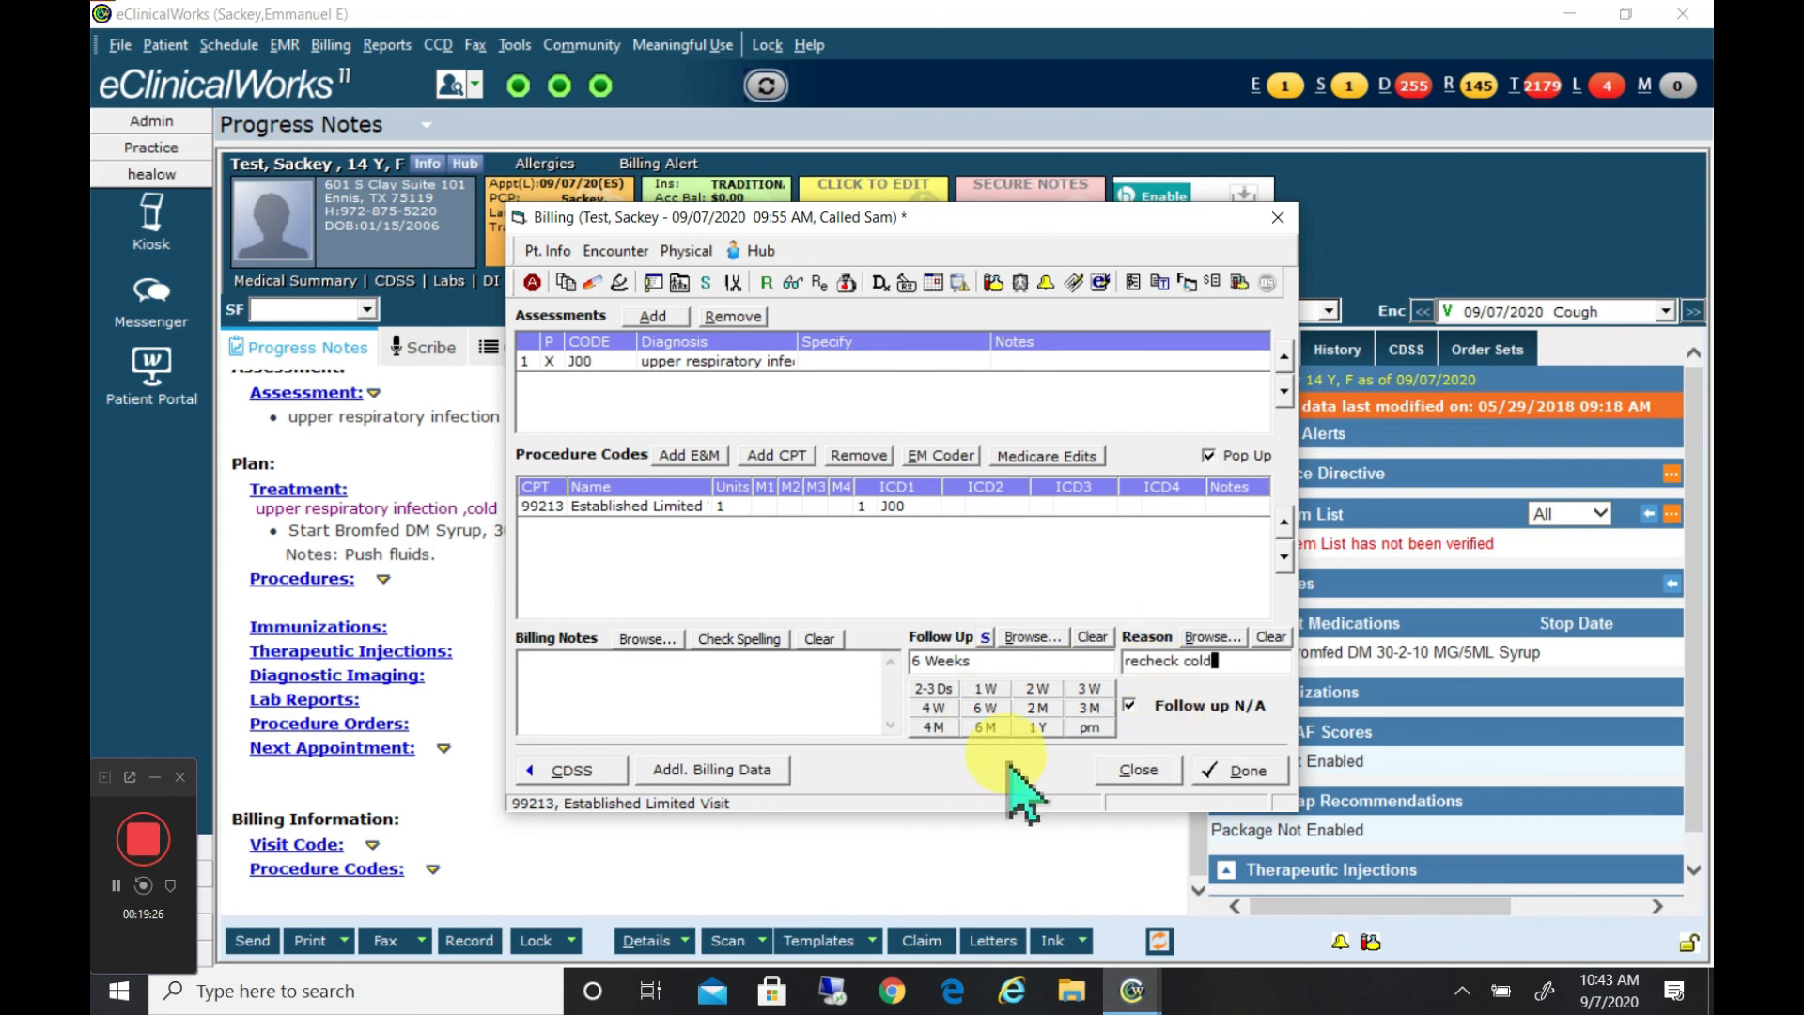
{"action": "left_click", "coordinate": [1154, 779]}
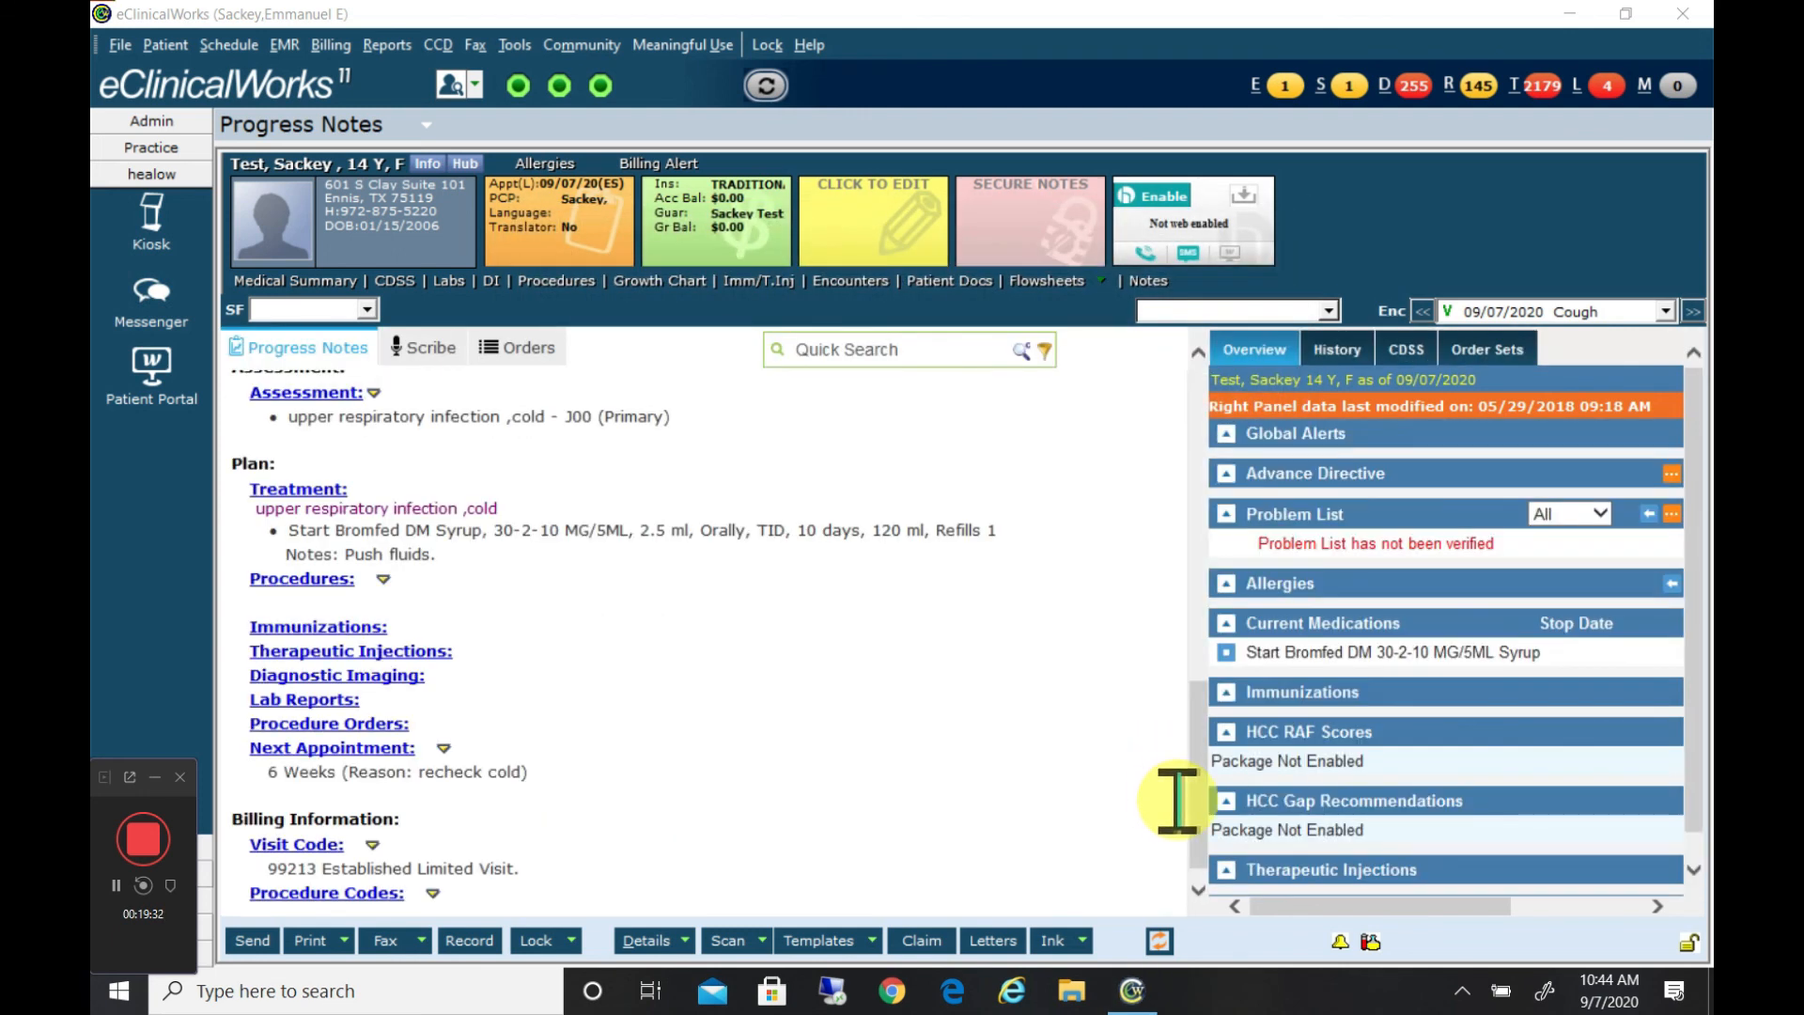
Review the progress note from the chief complaint and HPI through the examination, assessment, treatment, next appointment and billing information
{"action": "left_click_drag", "start_coordinate": [1203, 806], "coordinate": [1205, 460]}
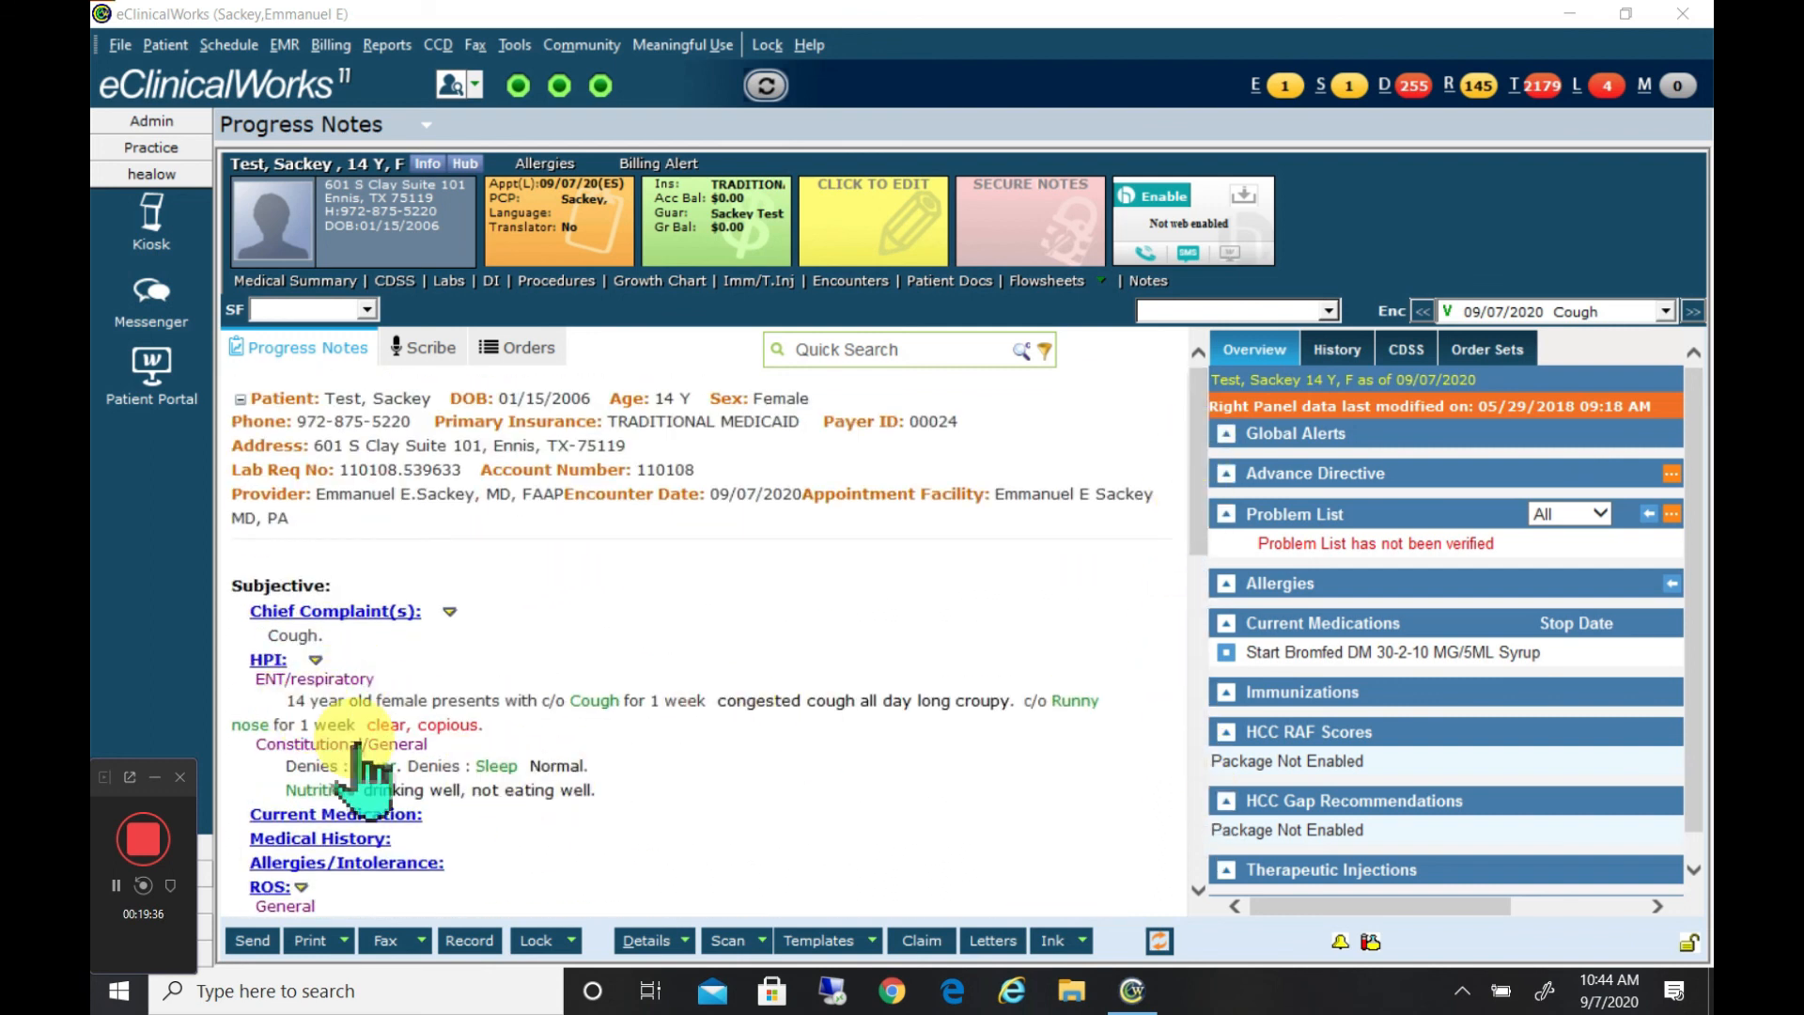
{"action": "left_click_drag", "start_coordinate": [1206, 531], "coordinate": [1222, 639]}
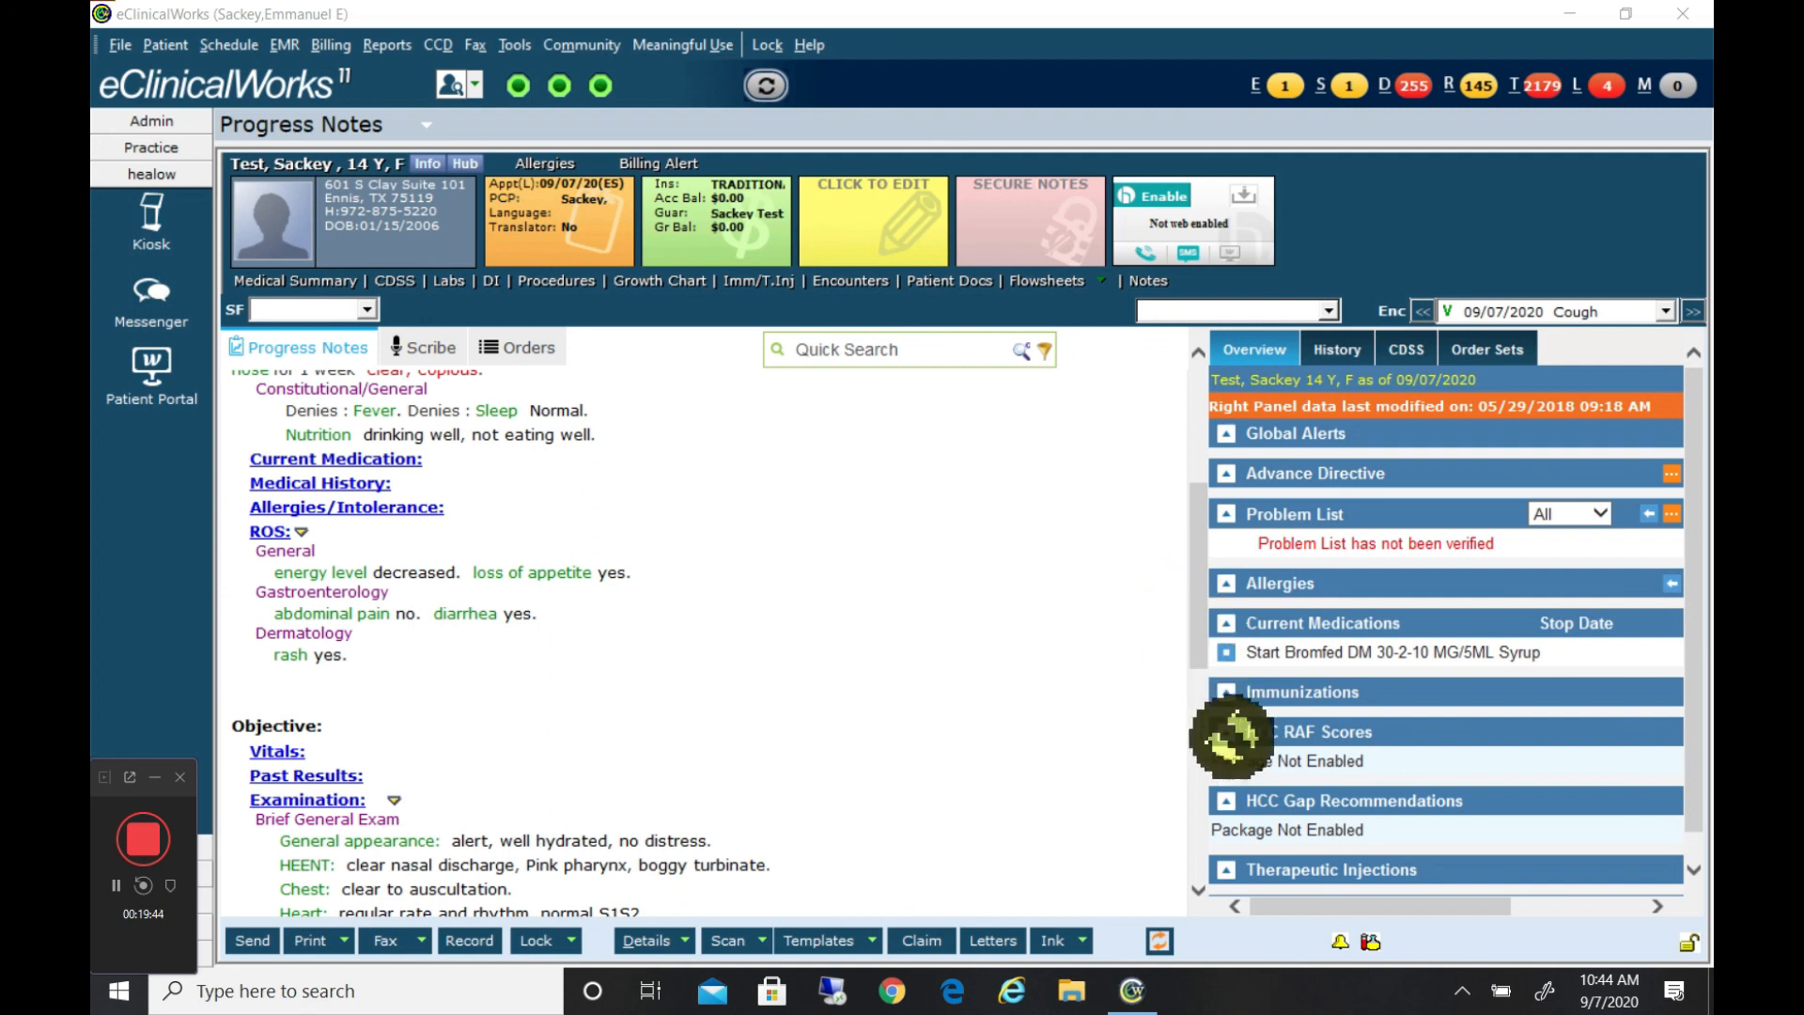
{"action": "left_click_drag", "start_coordinate": [1232, 737], "coordinate": [1231, 752]}
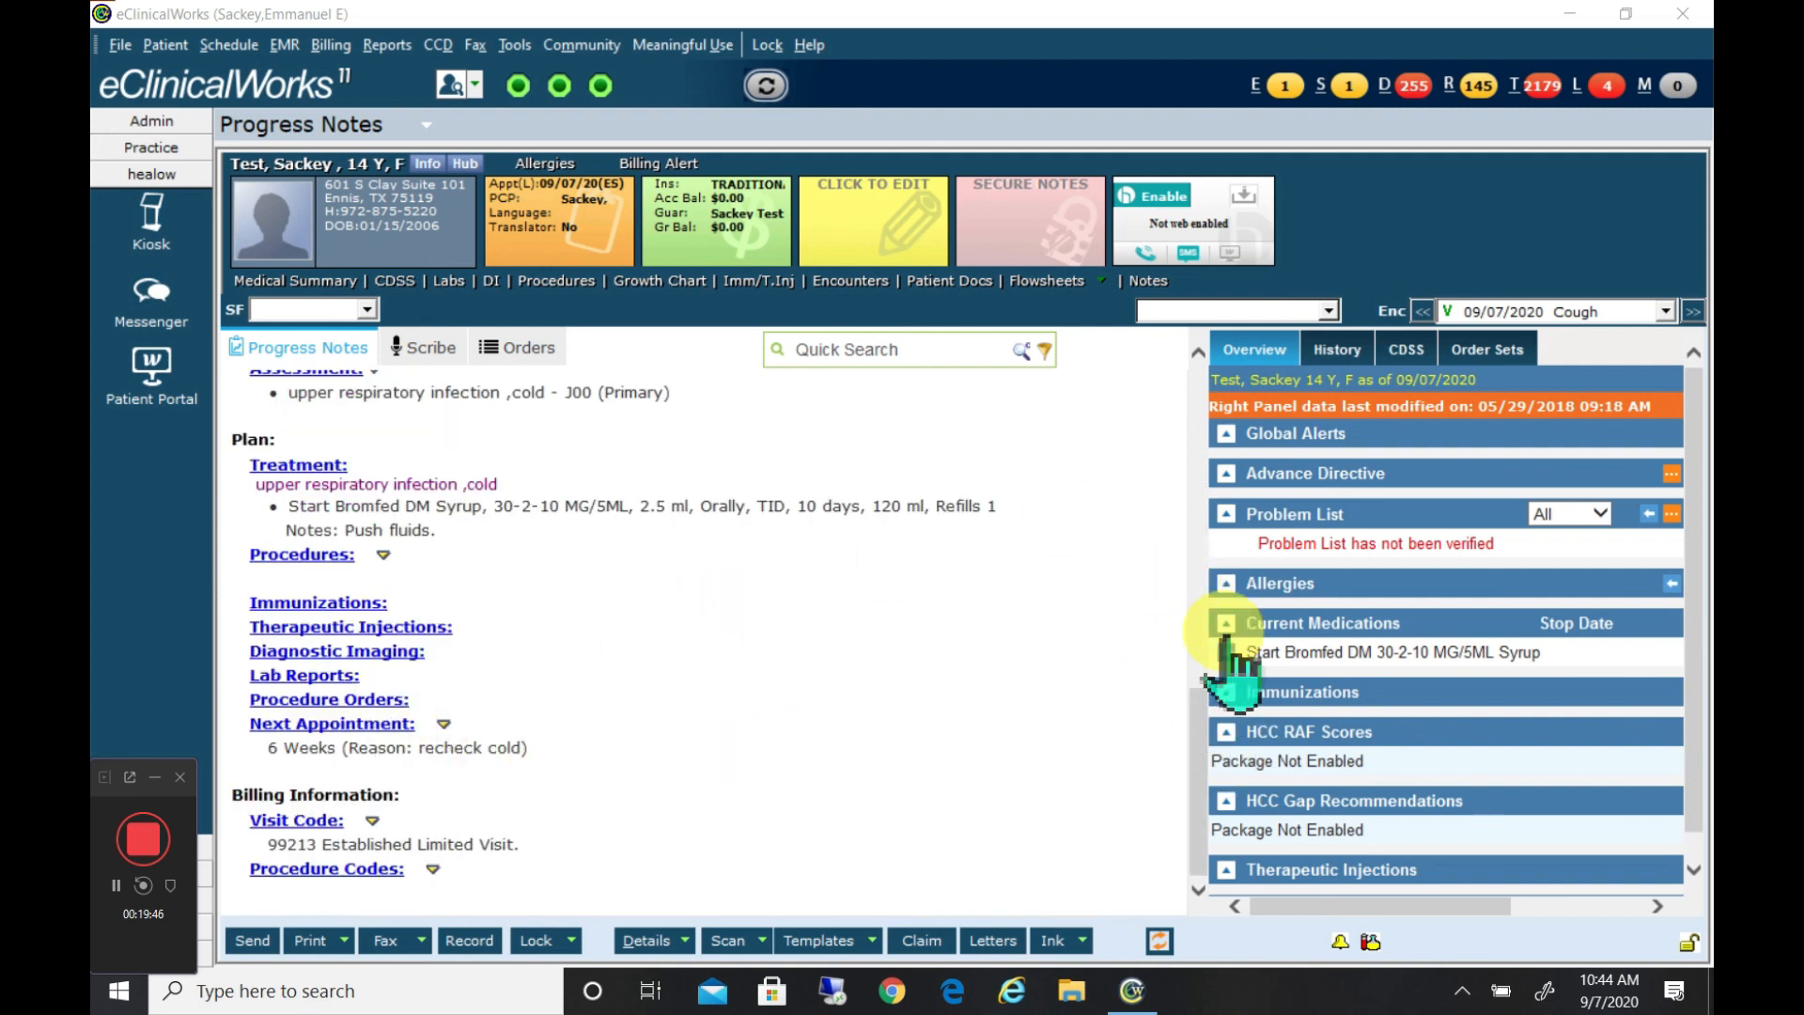
{"action": "left_click_drag", "start_coordinate": [1220, 719], "coordinate": [1200, 625]}
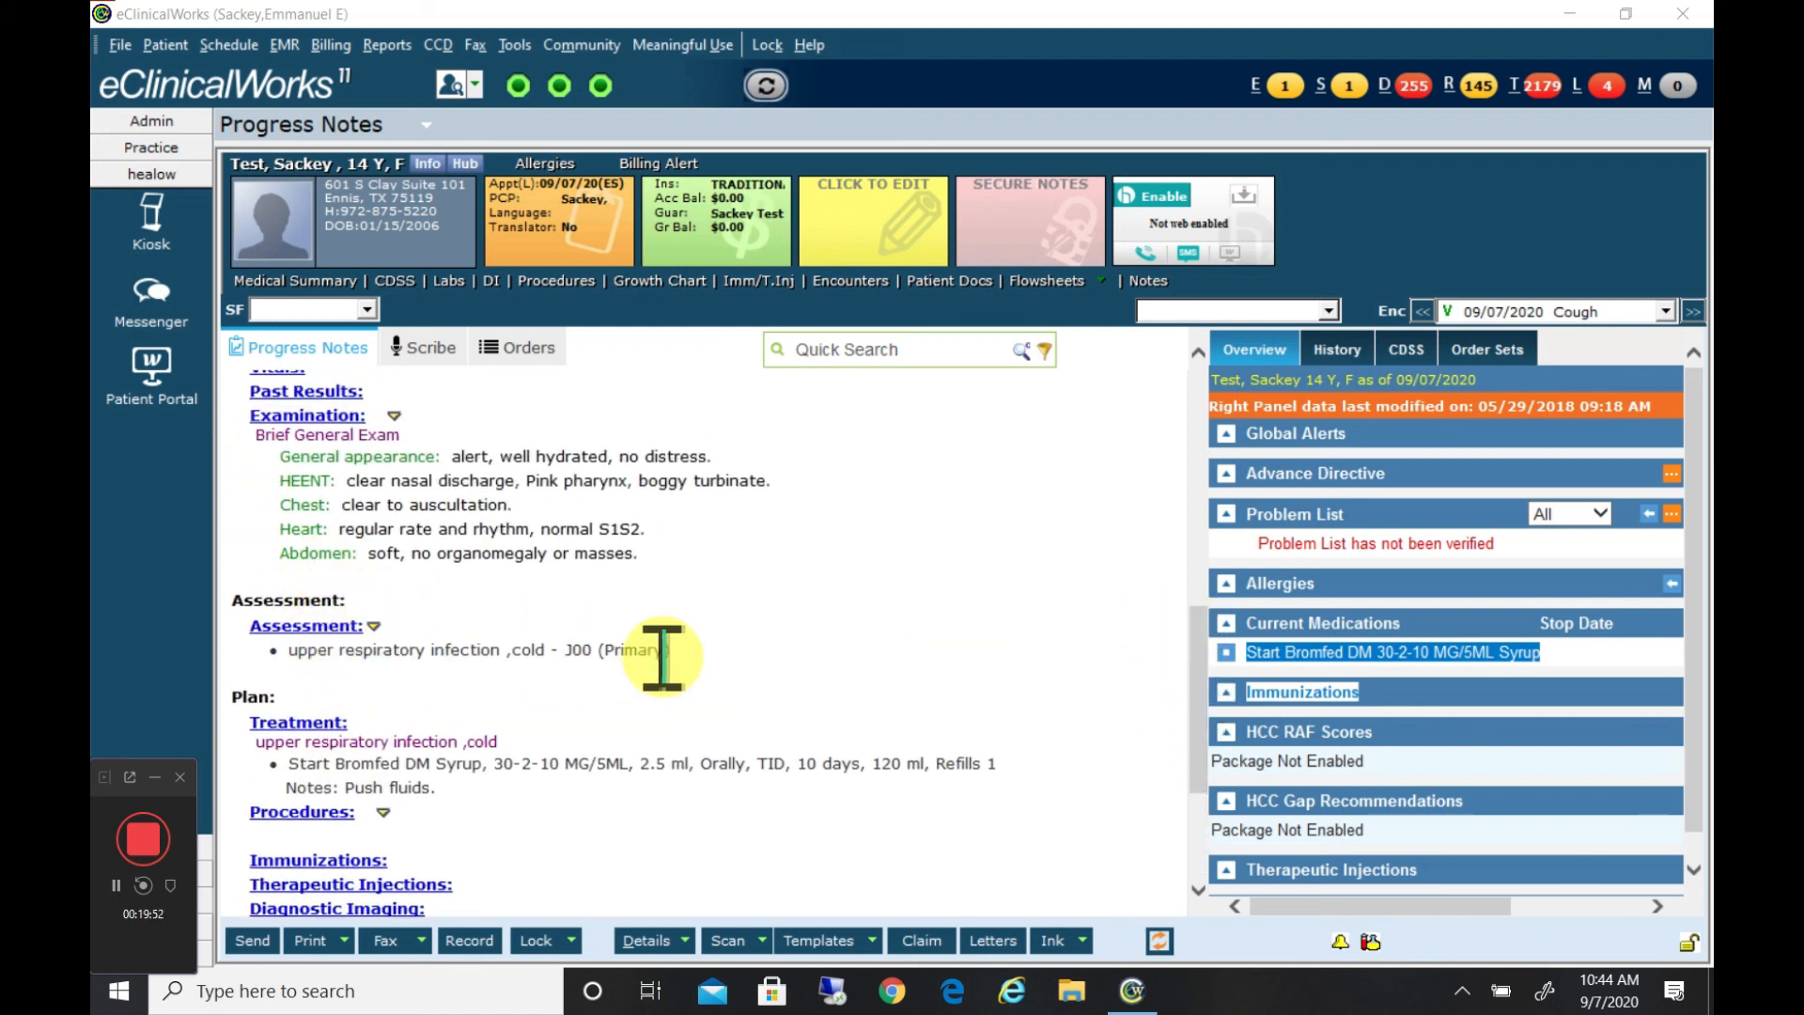
{"action": "left_click_drag", "start_coordinate": [1196, 742], "coordinate": [1212, 845]}
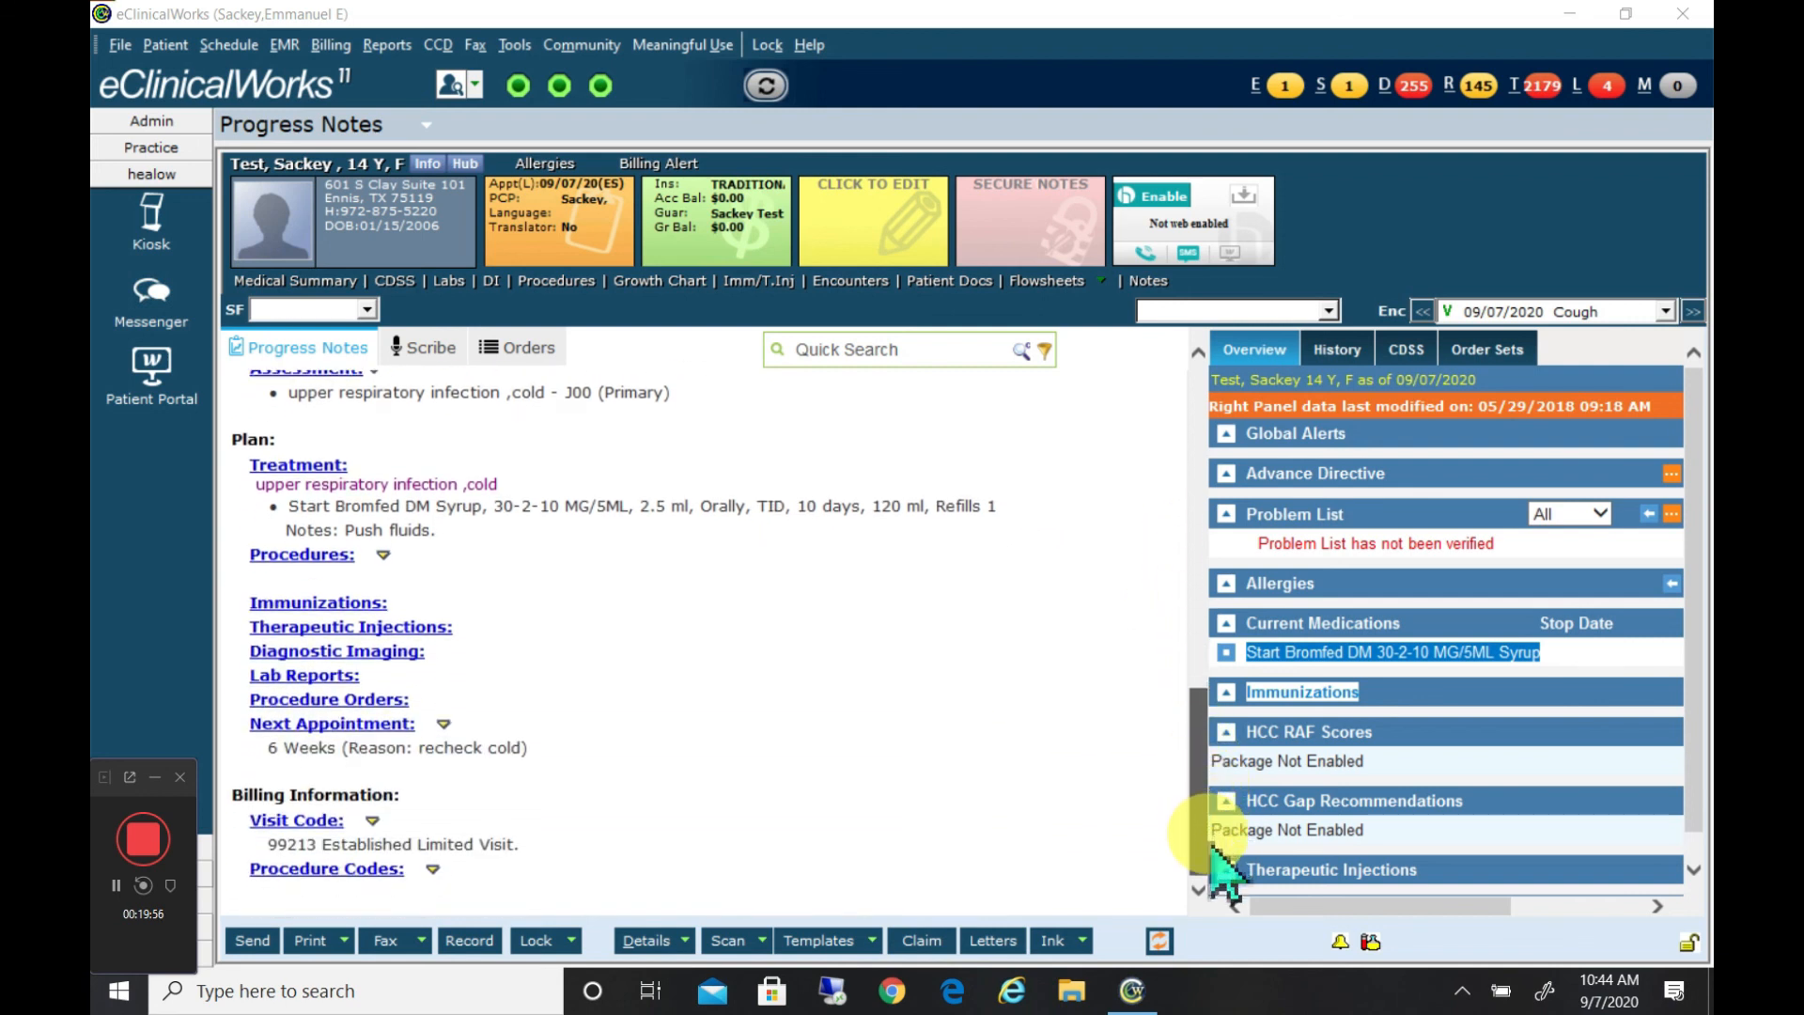